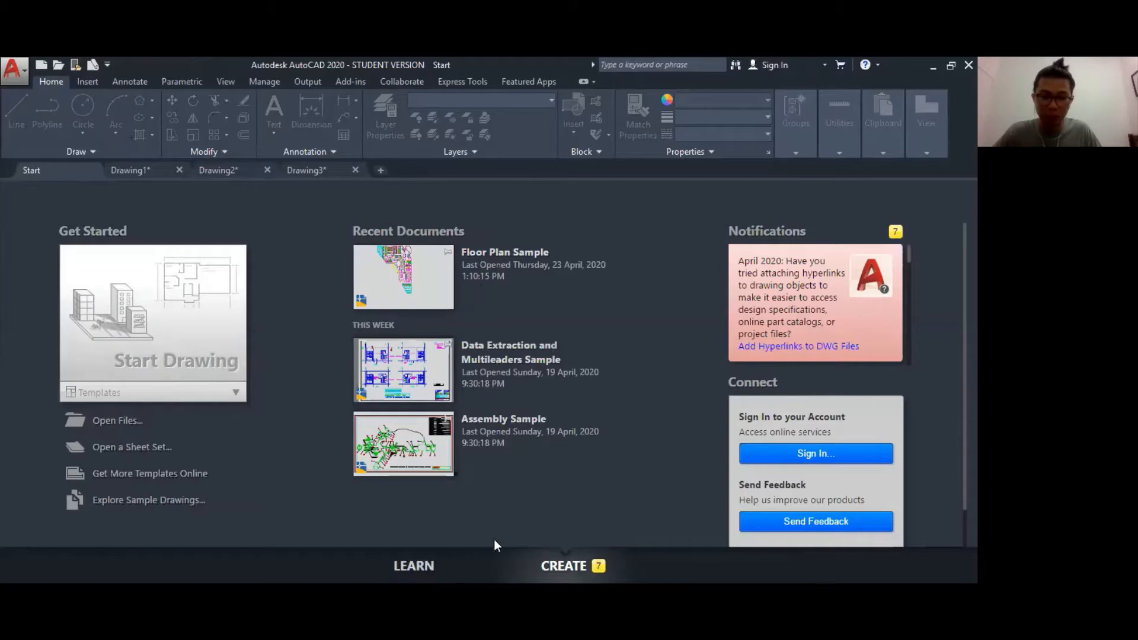
- Browse the getting-started videos and learning resources on the Learn page, and return to the Create page
click(424, 568)
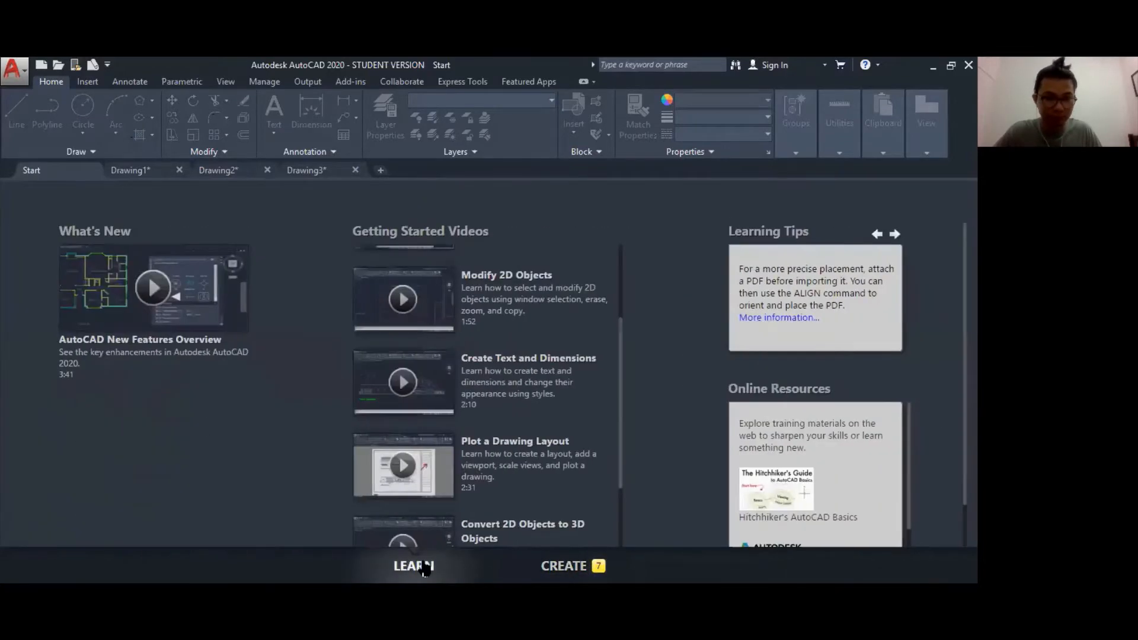
scroll(554, 403, down, 1)
scroll(558, 380, up, 1)
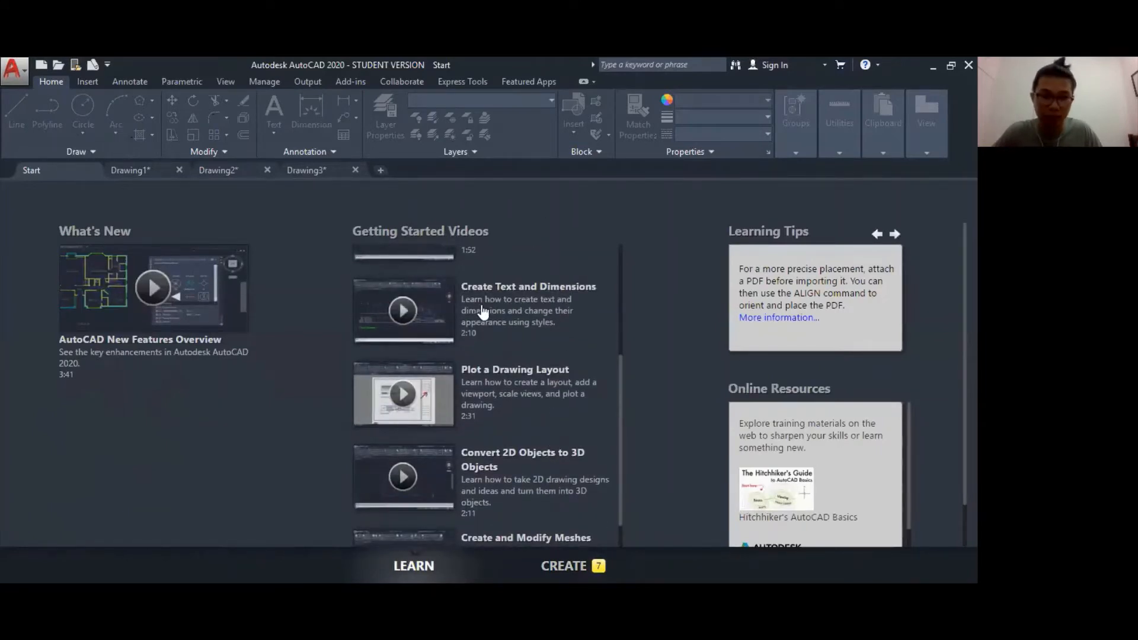
scroll(495, 340, up, 2)
scroll(487, 330, up, 1)
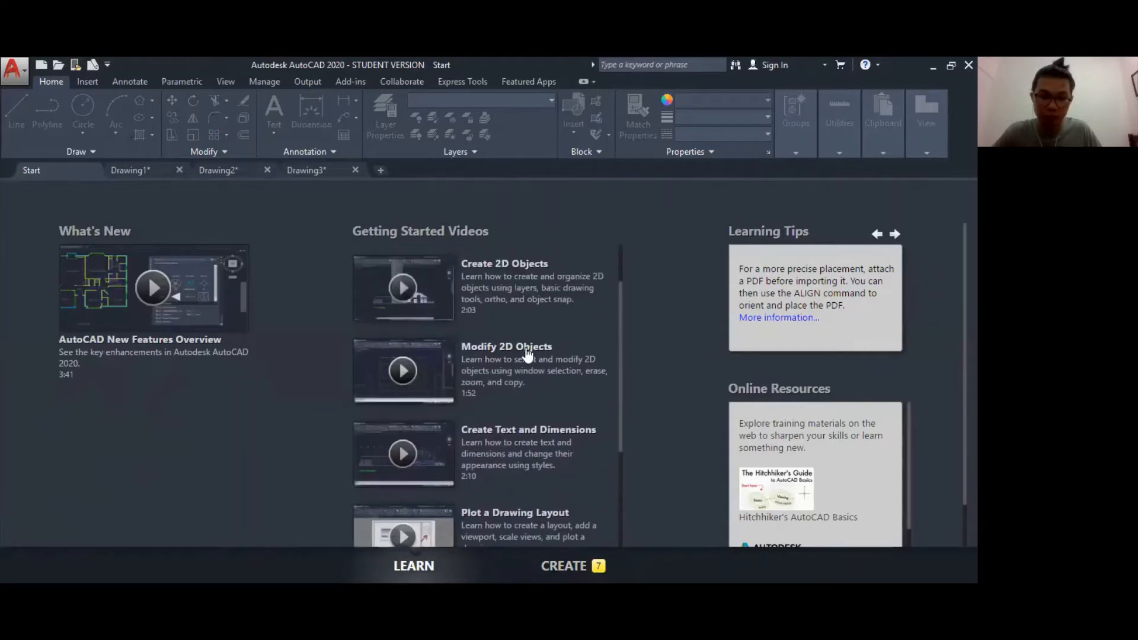
scroll(488, 303, down, 2)
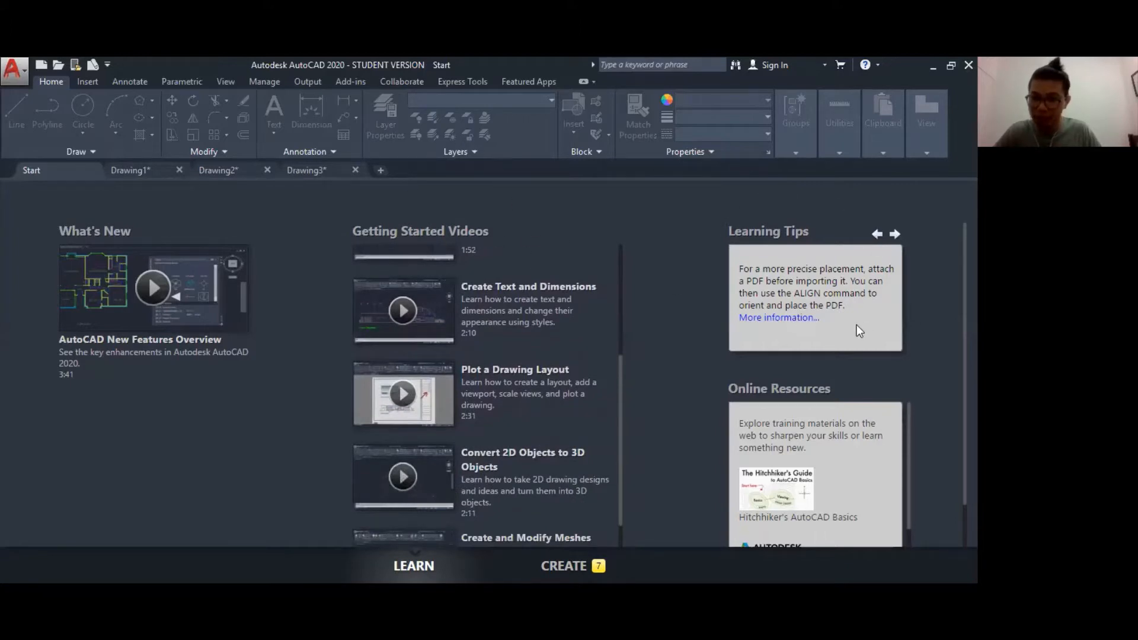
scroll(871, 350, down, 1)
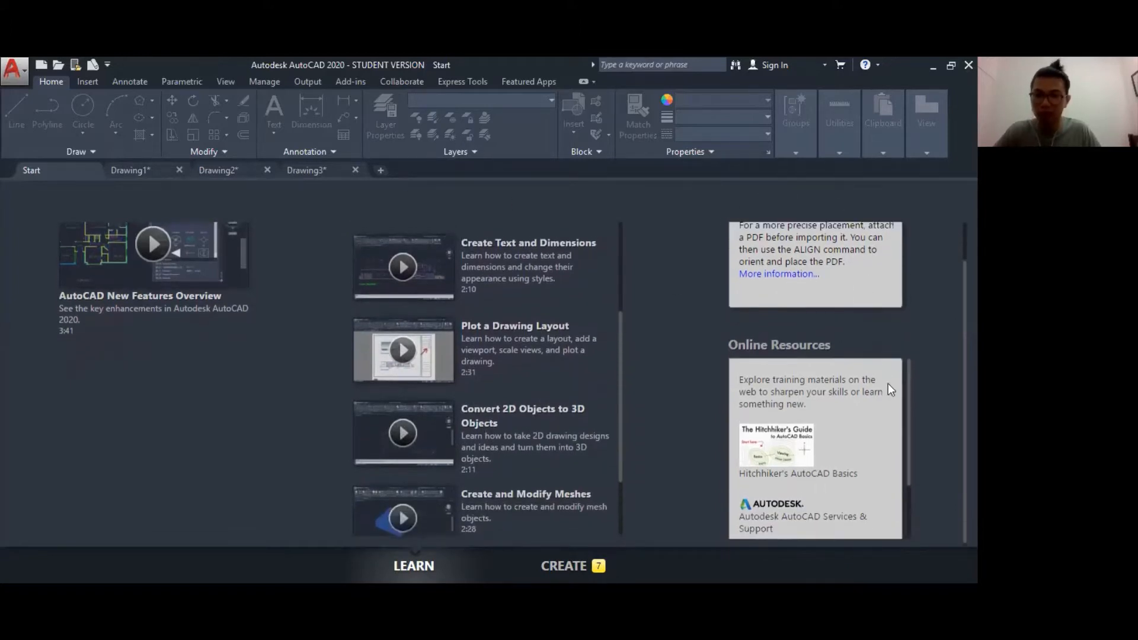
scroll(254, 352, up, 1)
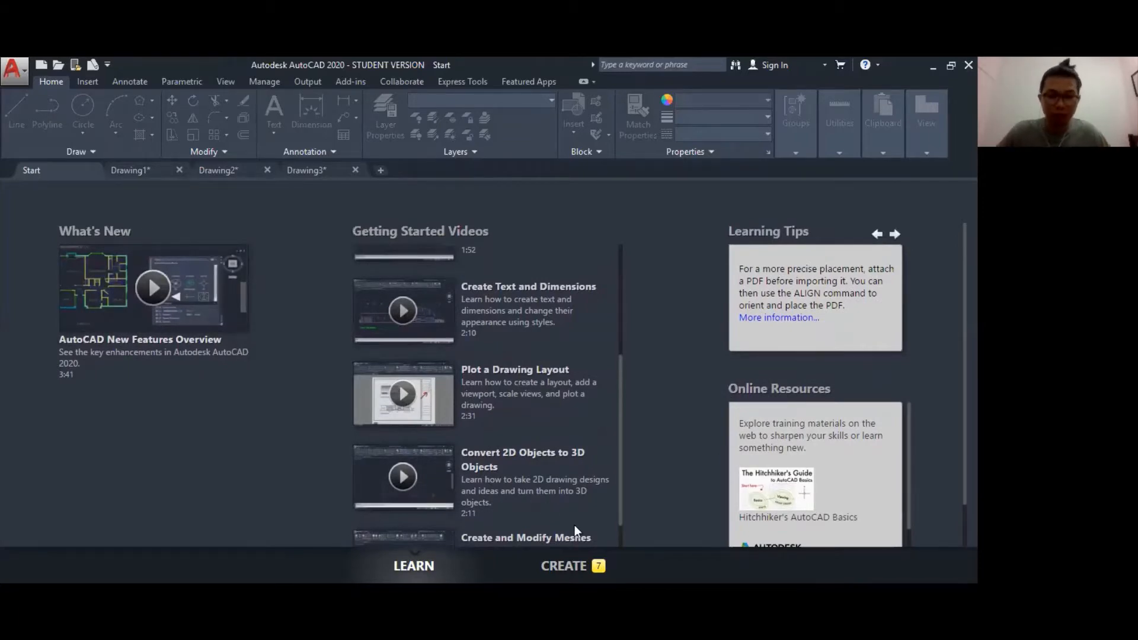
click(573, 552)
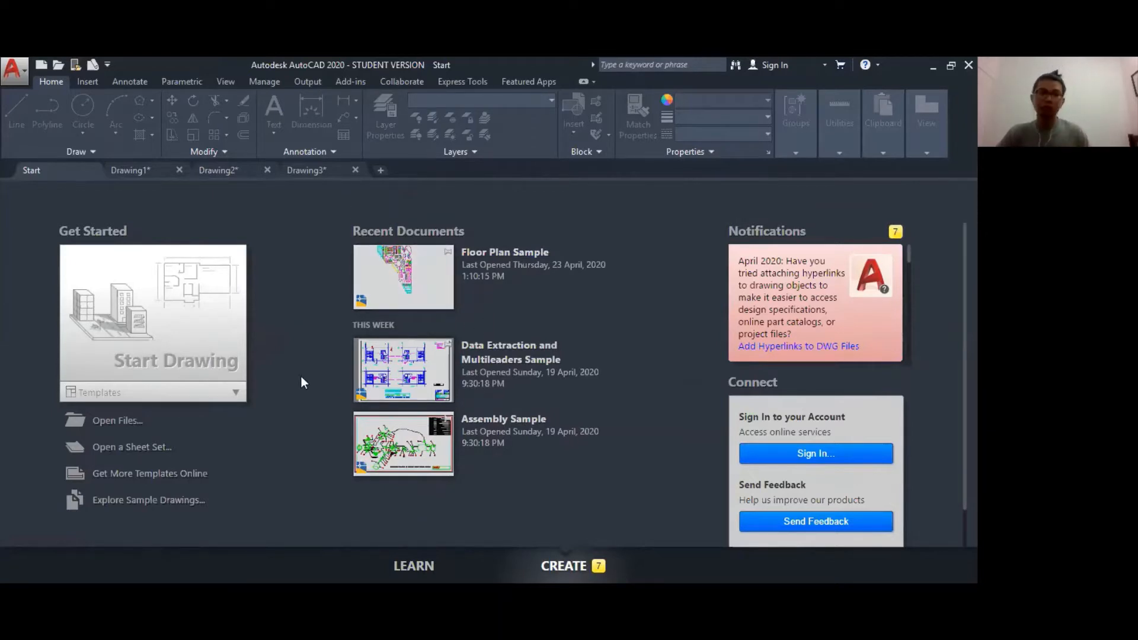
- Start a new blank drawing
click(126, 421)
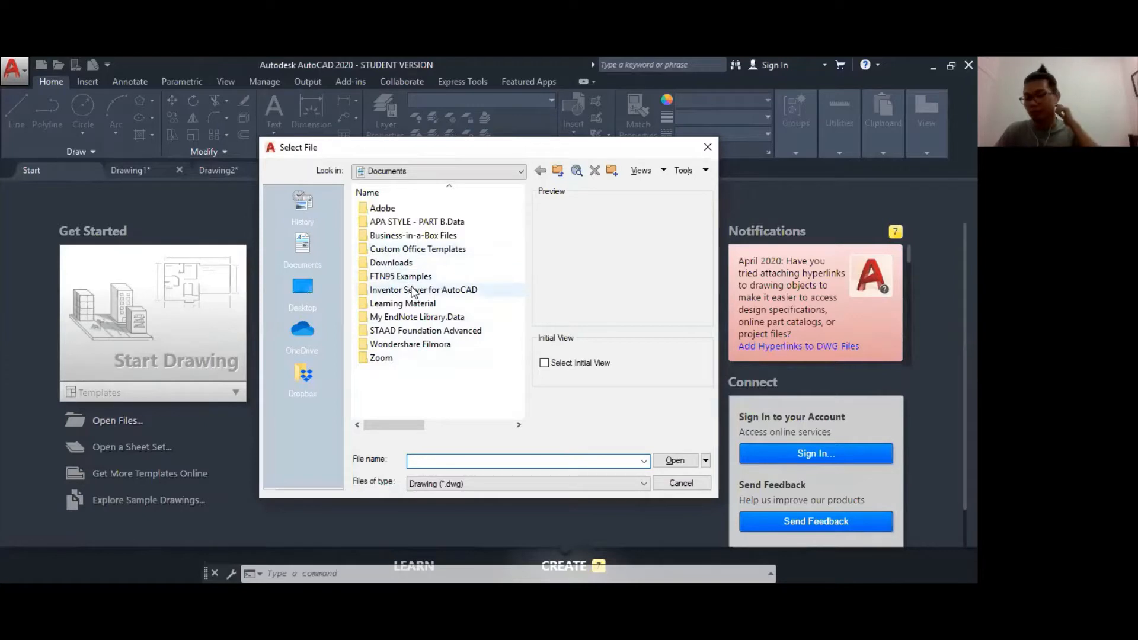
click(708, 146)
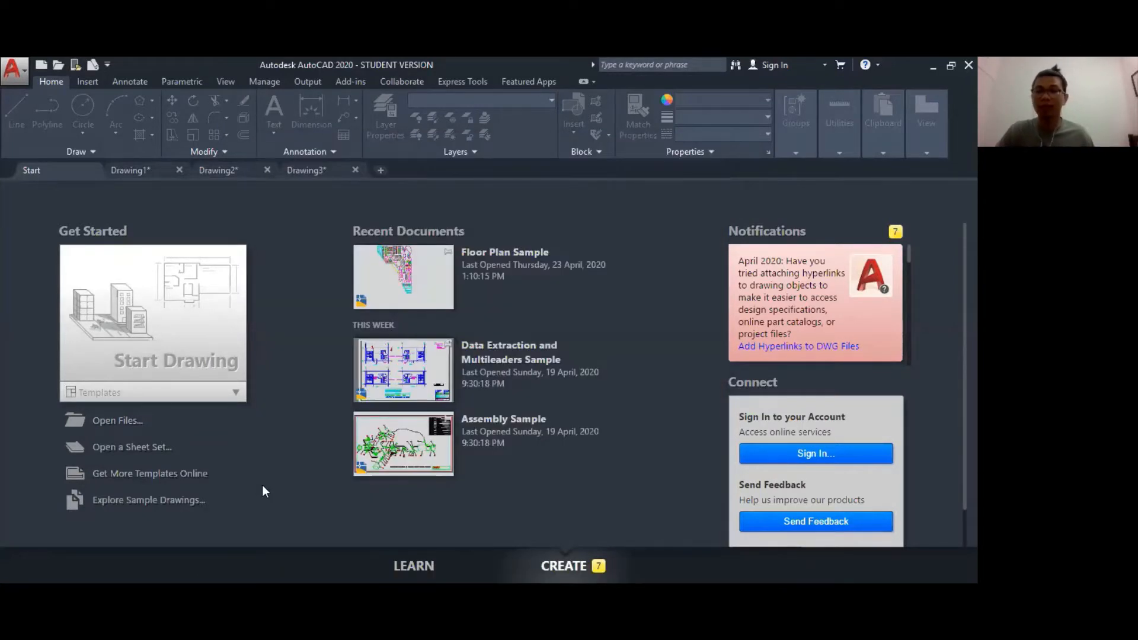
click(135, 294)
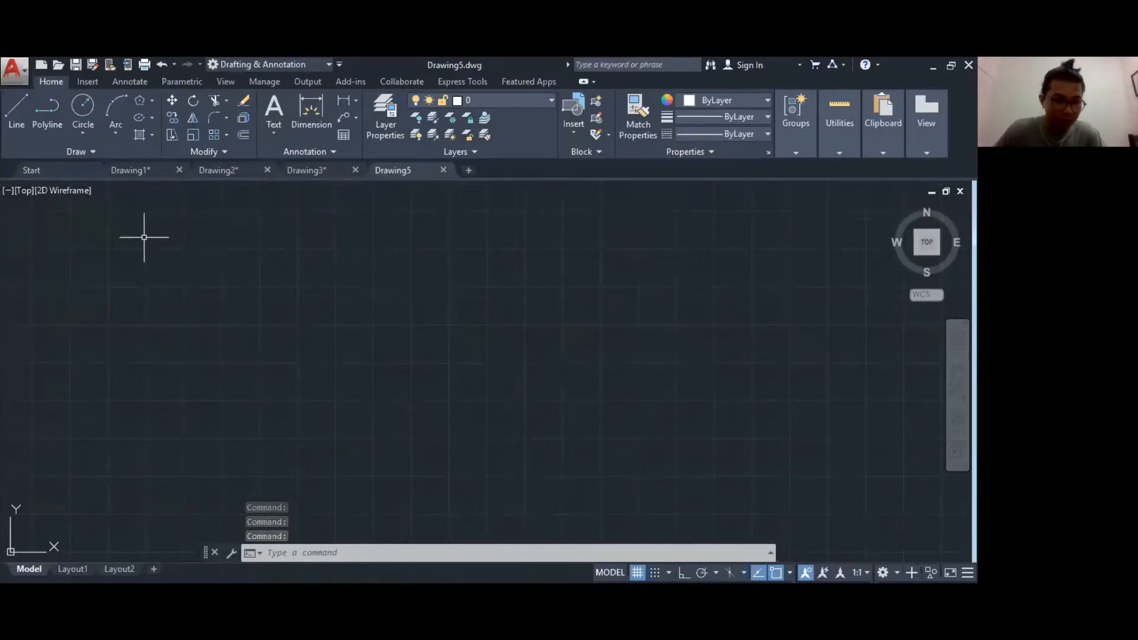
- Explore the empty drawing area around the origin by zooming in and out and panning
scroll(146, 236, down, 3)
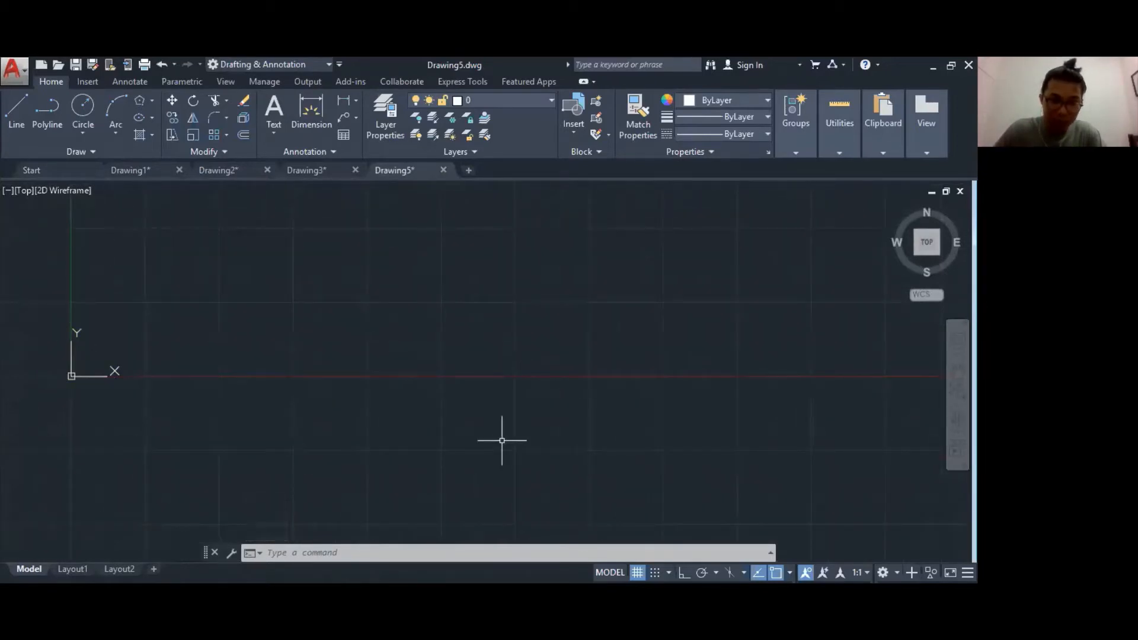
middle_drag(109, 281, 164, 325)
scroll(202, 388, up, 2)
scroll(164, 450, up, 1)
middle_drag(163, 450, 299, 426)
scroll(241, 397, up, 1)
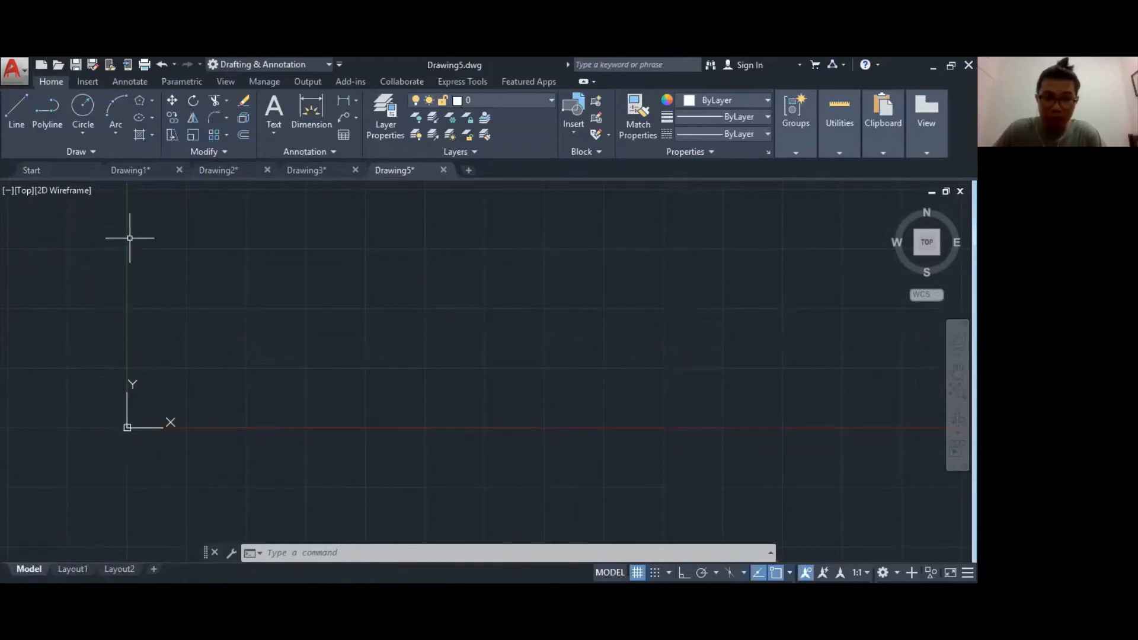
middle_drag(353, 310, 300, 363)
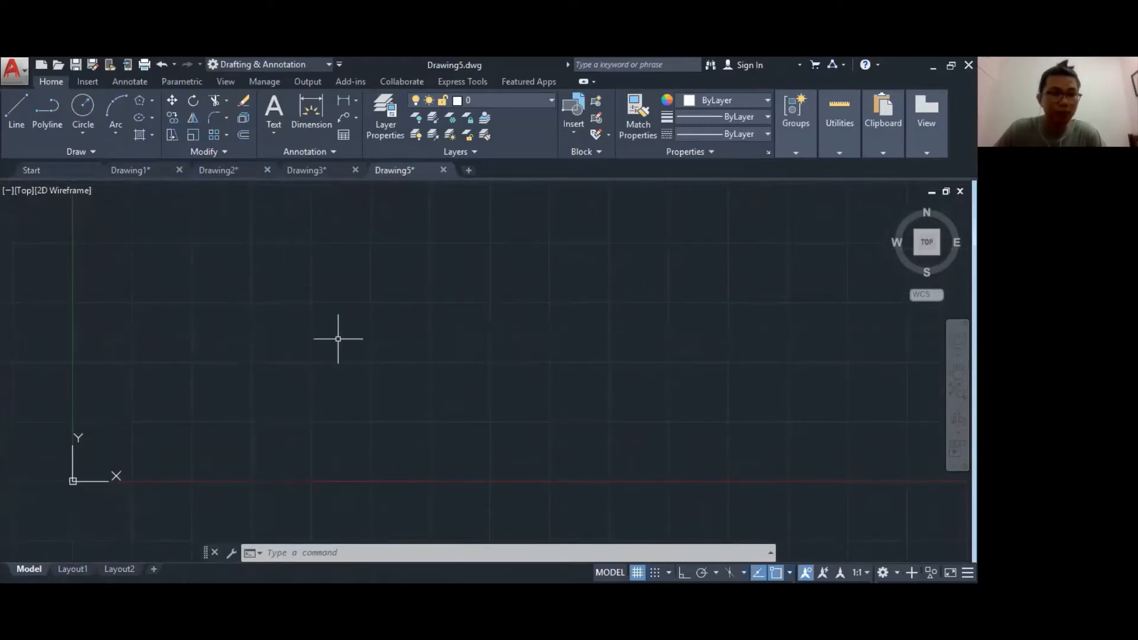
scroll(337, 339, up, 2)
scroll(356, 335, down, 4)
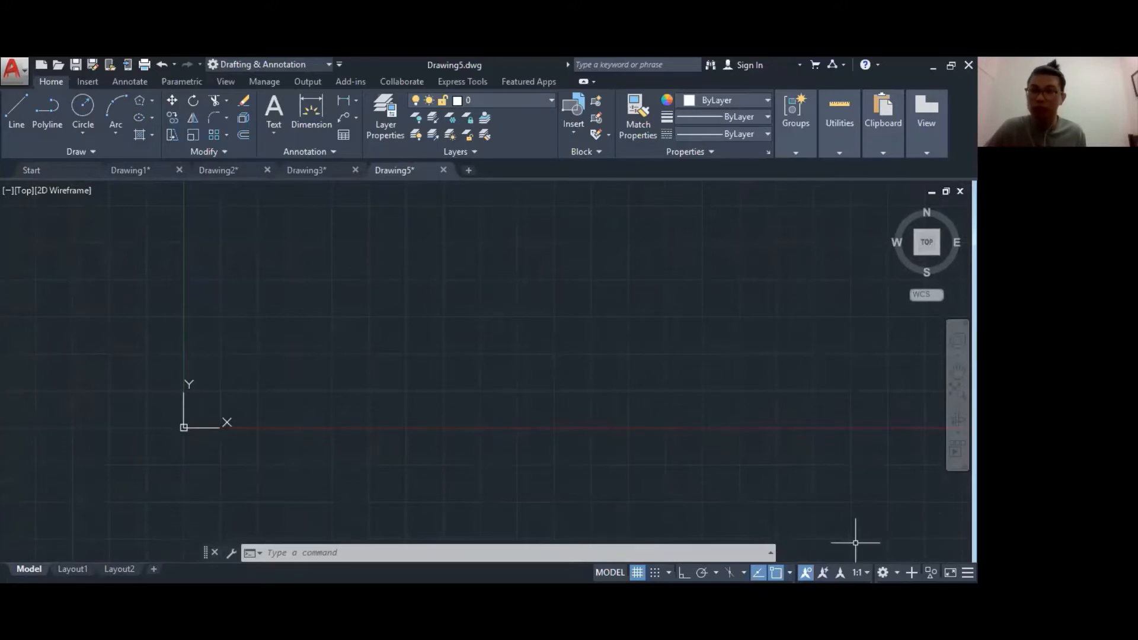
mouse_move(333, 358)
middle_down()
mouse_move(284, 393)
mouse_move(321, 381)
mouse_move(310, 419)
middle_up()
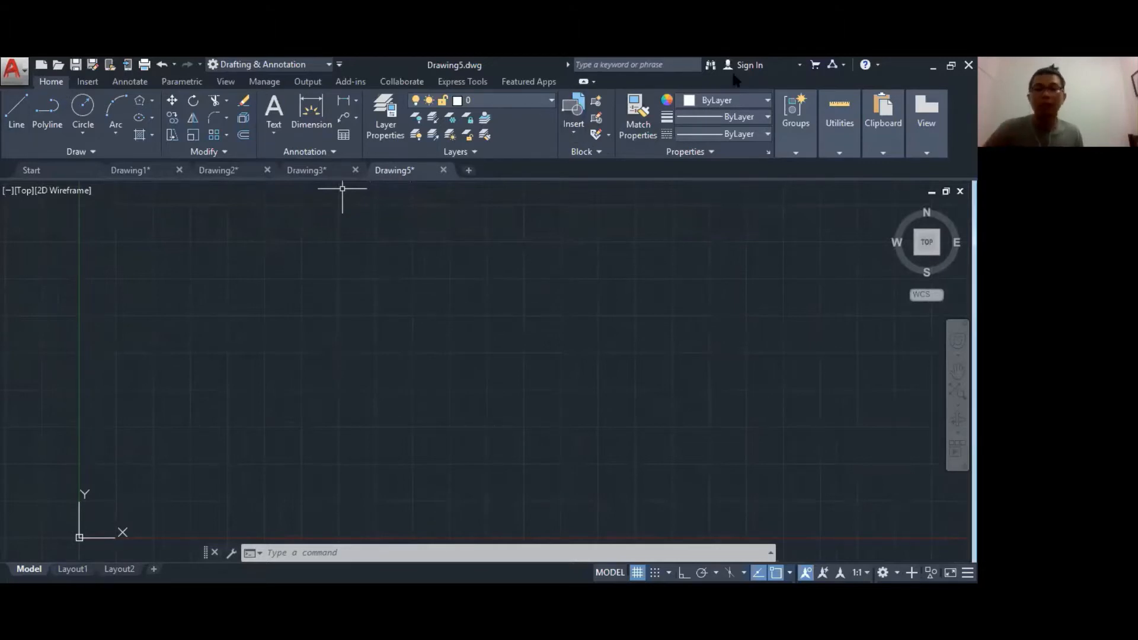
- Cycle the ribbon through its minimized display states and restore the full ribbon
click(593, 82)
click(592, 81)
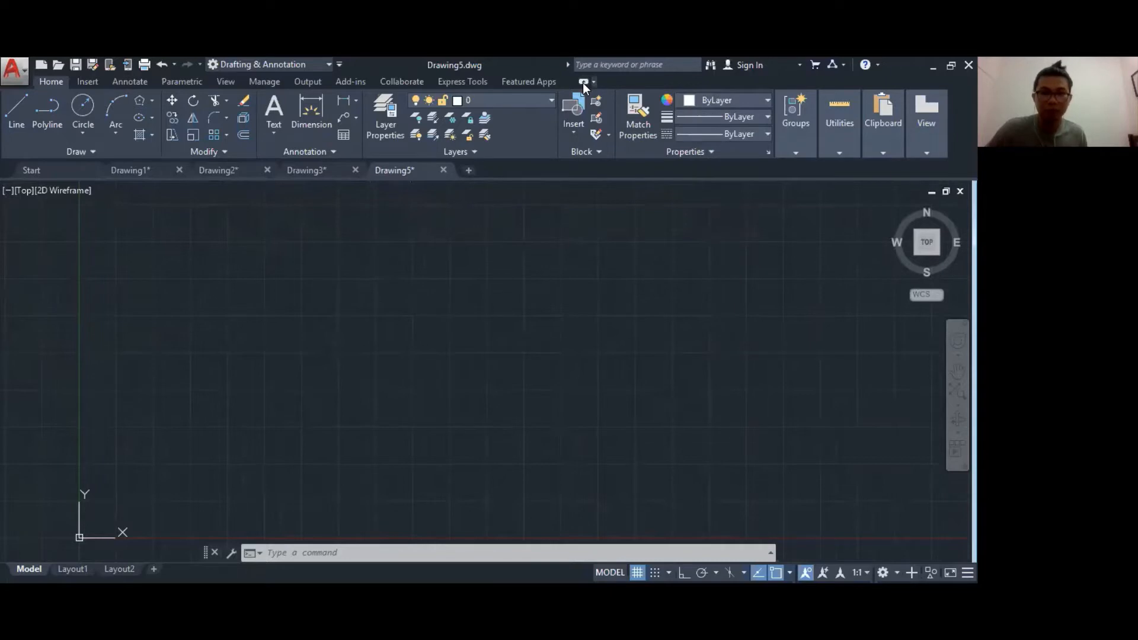
click(583, 83)
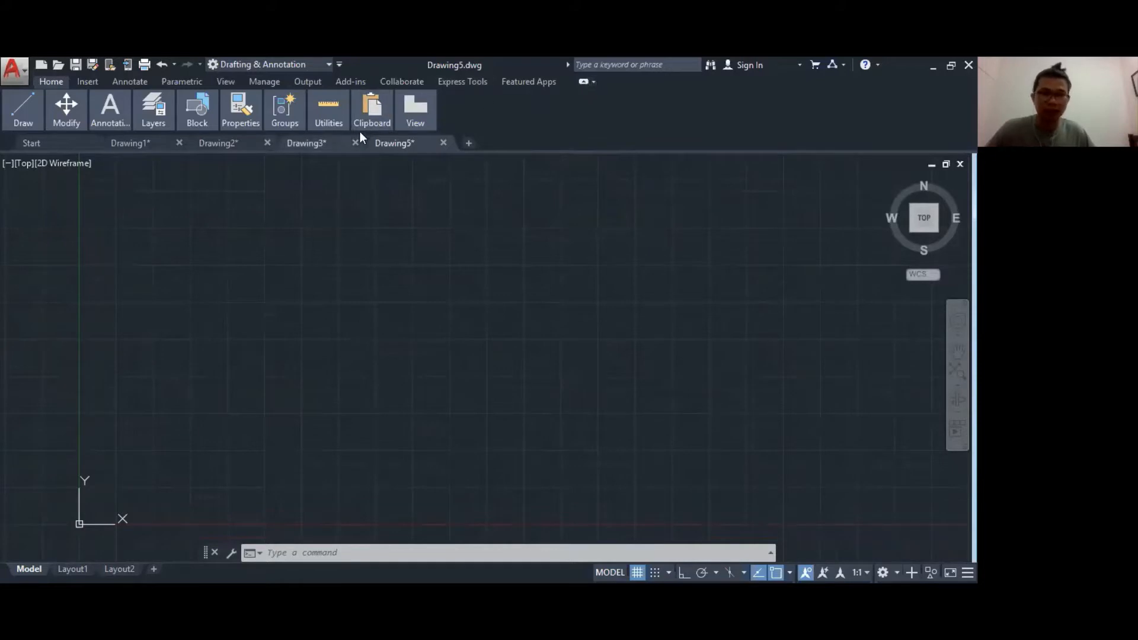
click(595, 84)
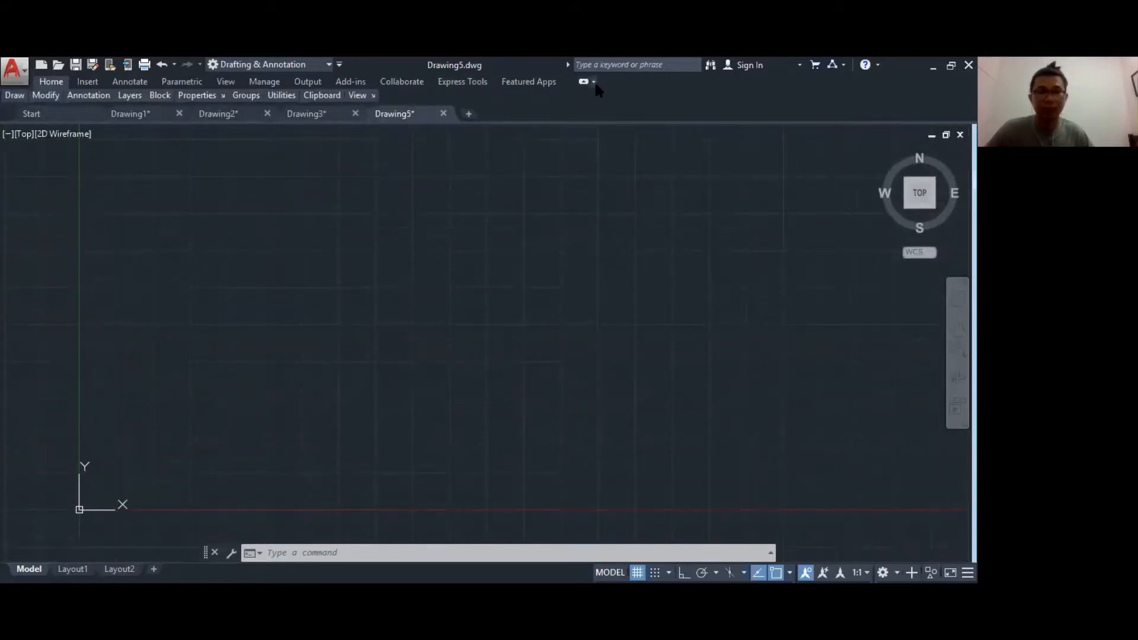
click(595, 83)
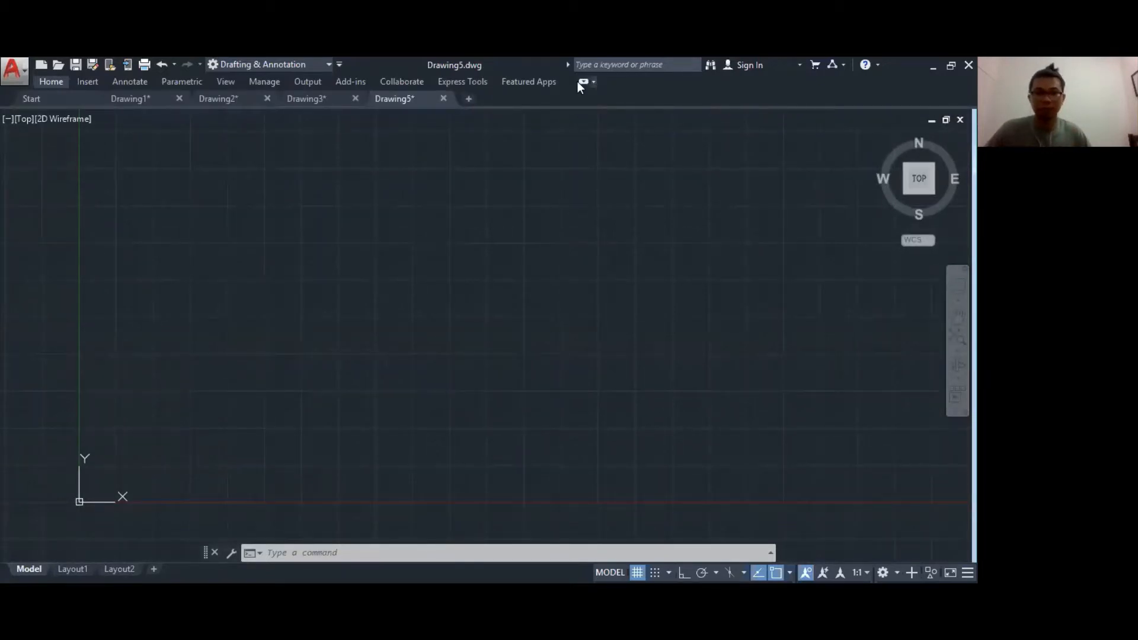
click(577, 81)
click(577, 82)
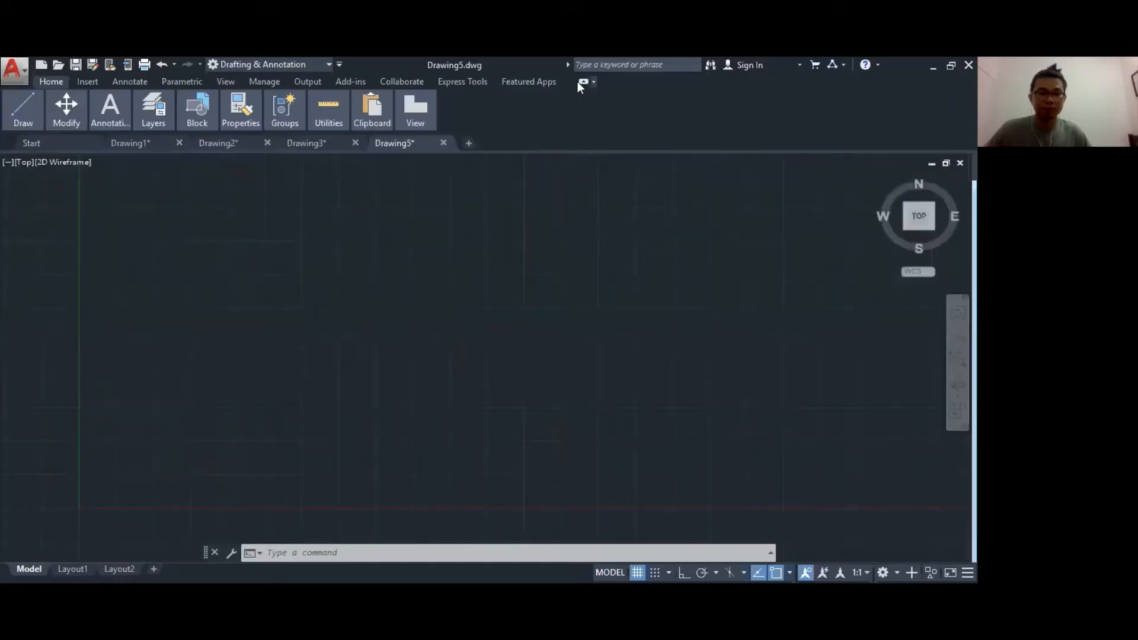
click(577, 82)
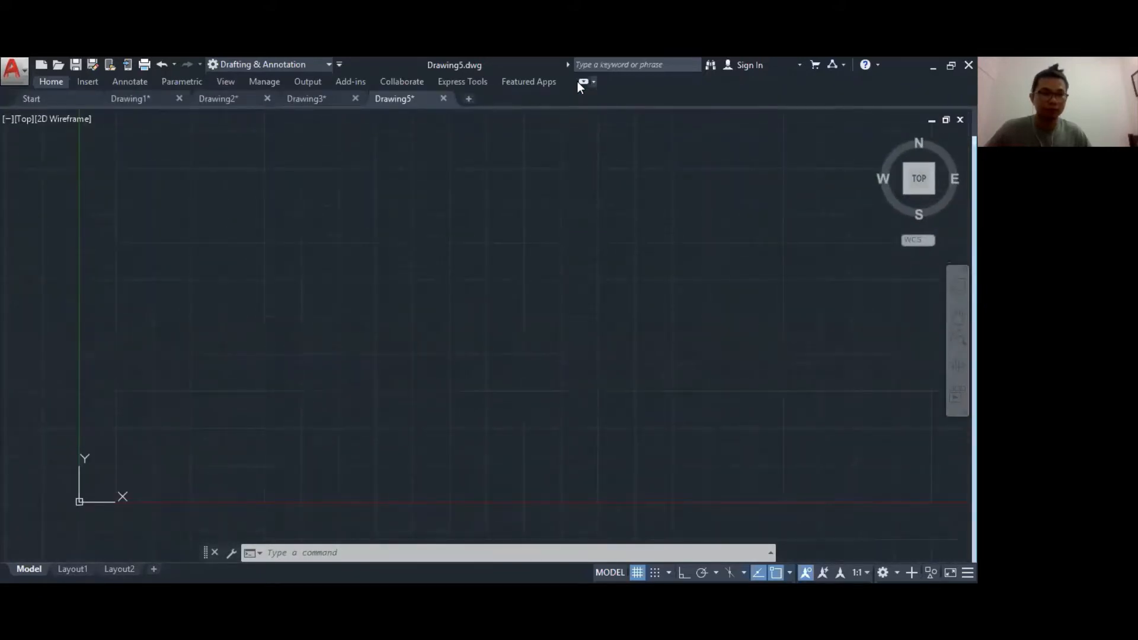
click(578, 81)
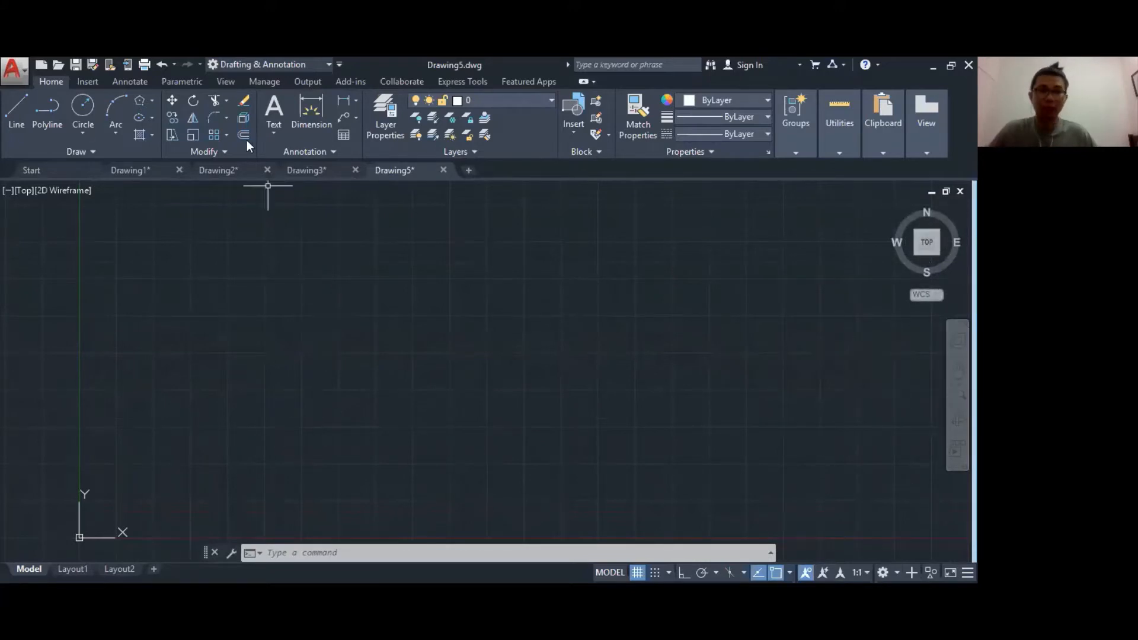
- Hide the UCS icon, the ViewCube and the navigation bar in the drawing viewport
click(223, 84)
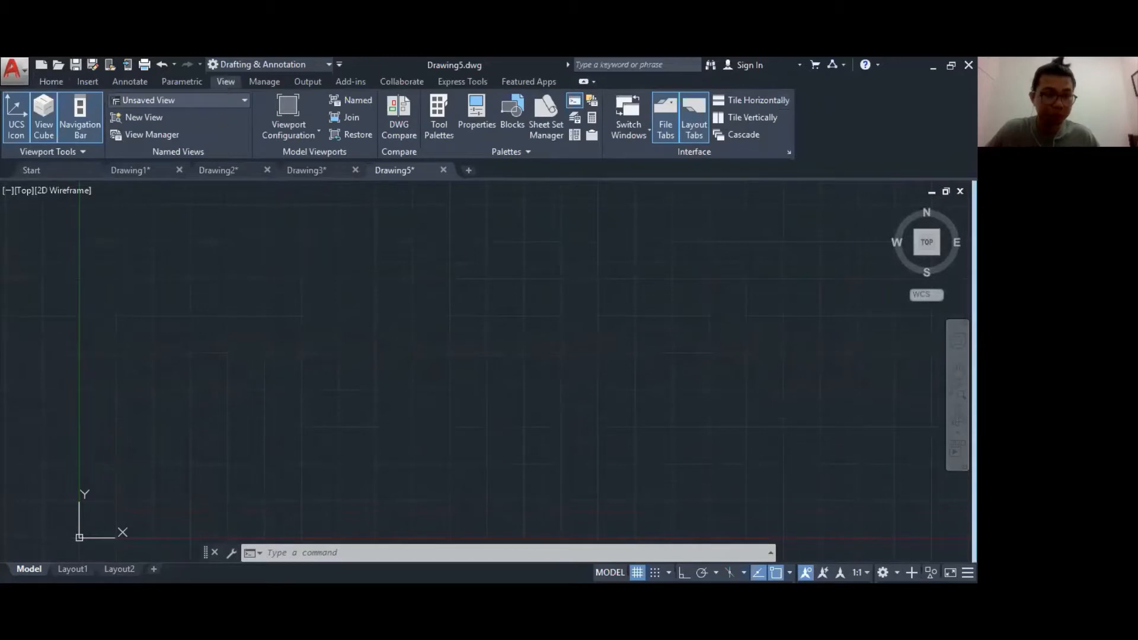
click(10, 116)
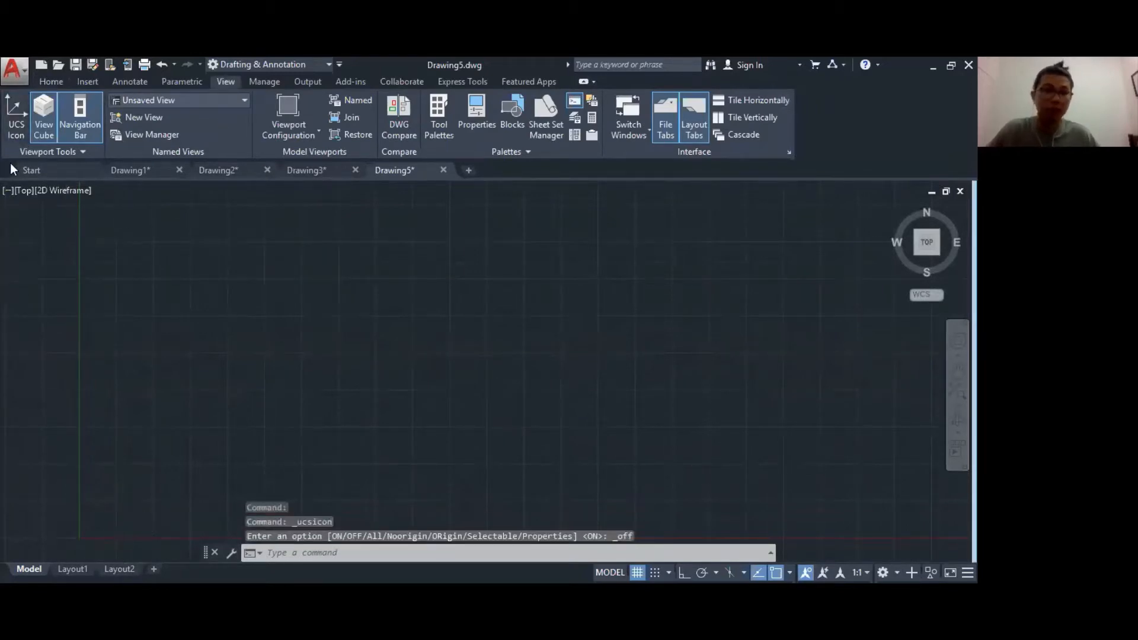
click(40, 109)
click(79, 108)
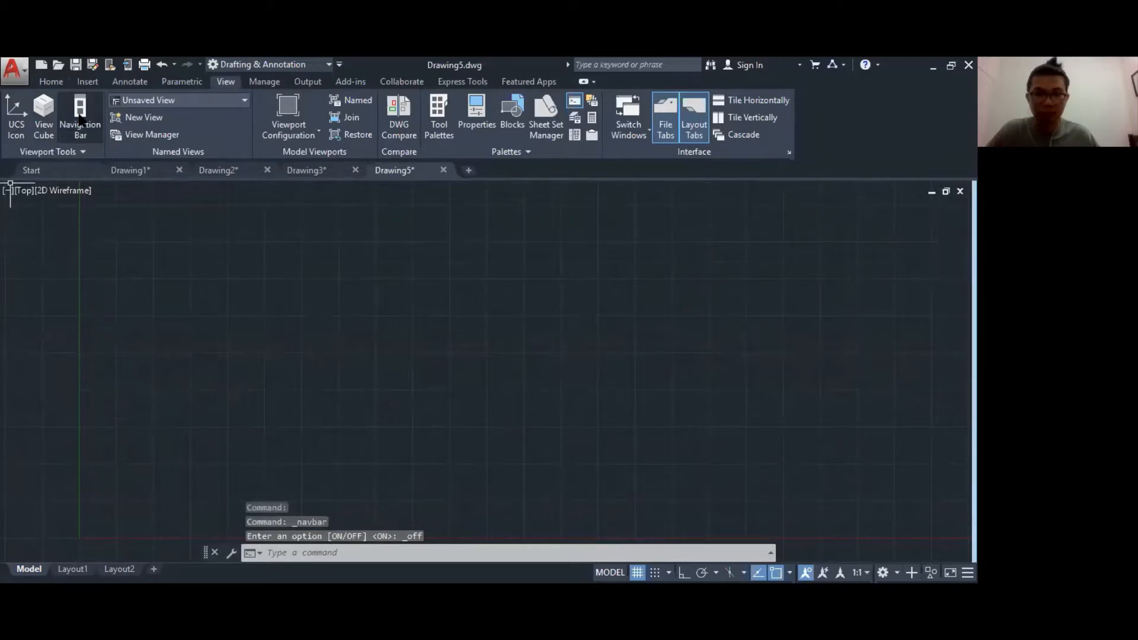
- Show the navigation bar, the ViewCube and the UCS icon in the viewport again
click(80, 117)
click(43, 122)
click(17, 126)
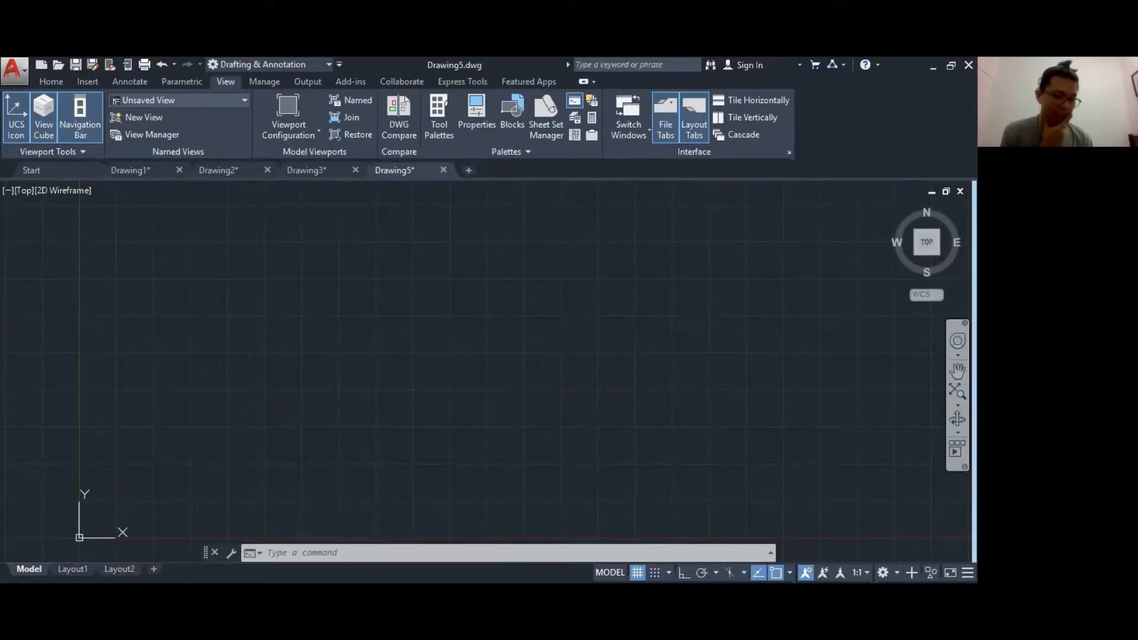
- Use the Pan tool to shift the view of the drawing area slightly
click(957, 371)
mouse_move(629, 387)
mouse_down()
mouse_move(640, 305)
mouse_move(653, 351)
mouse_up()
middle_drag(653, 351, 654, 352)
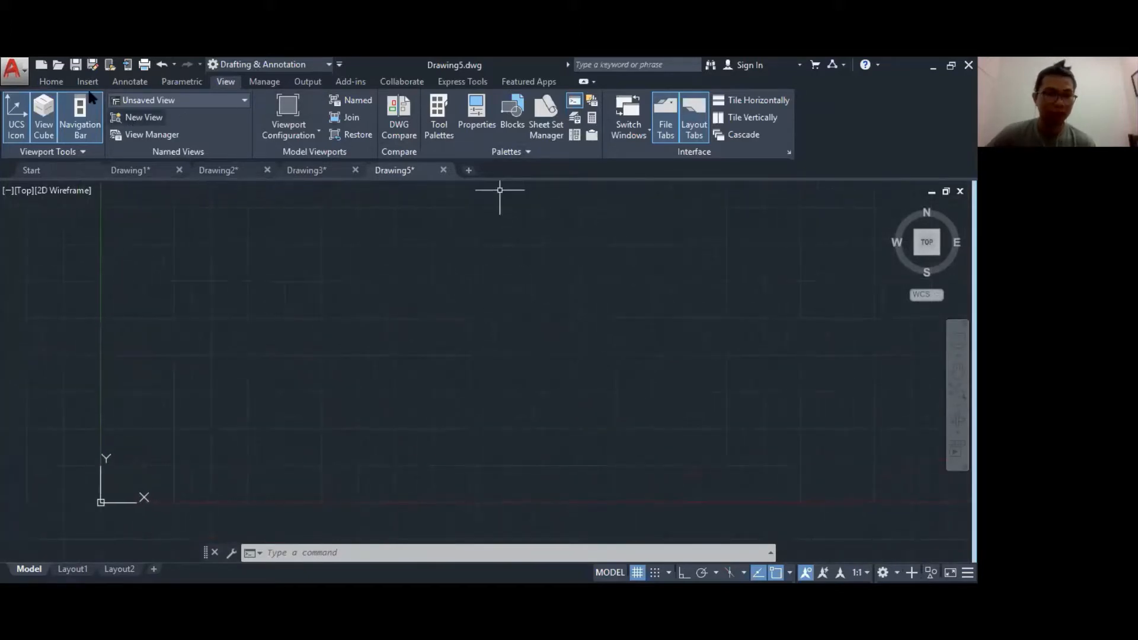
- Review the available drawing tools, including the rectangle, polygon and ellipse variants
click(45, 80)
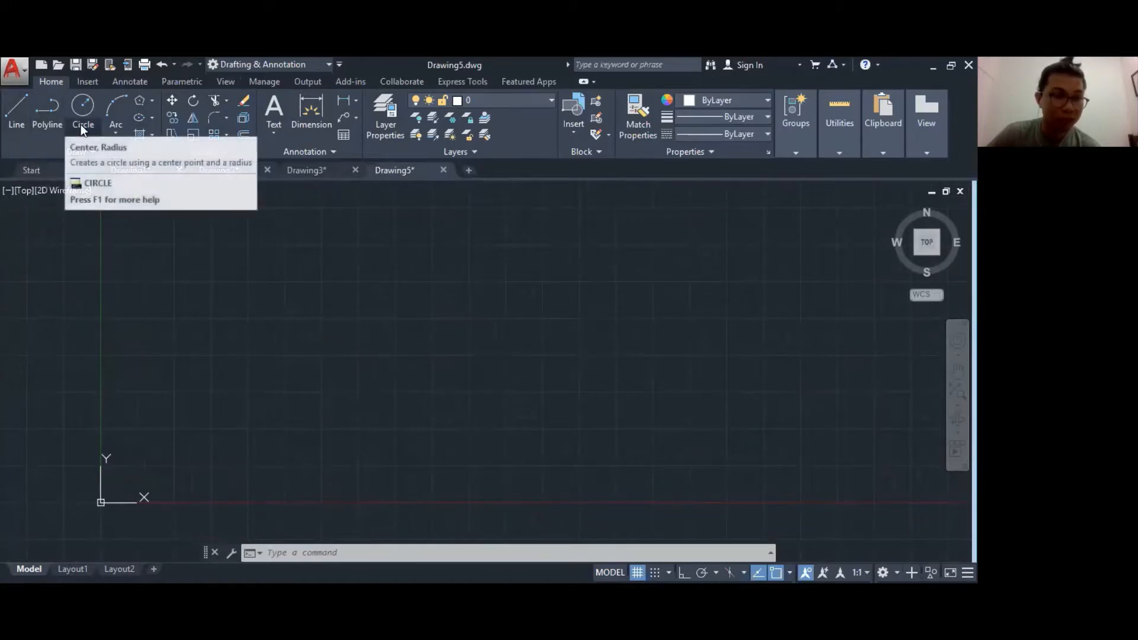
click(152, 100)
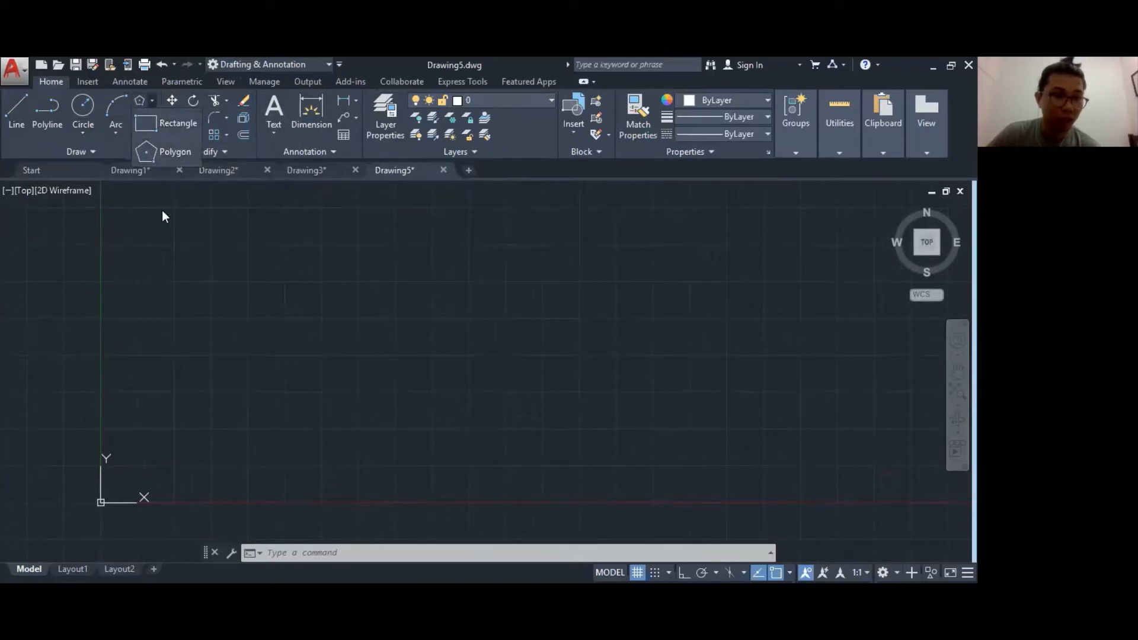
click(152, 118)
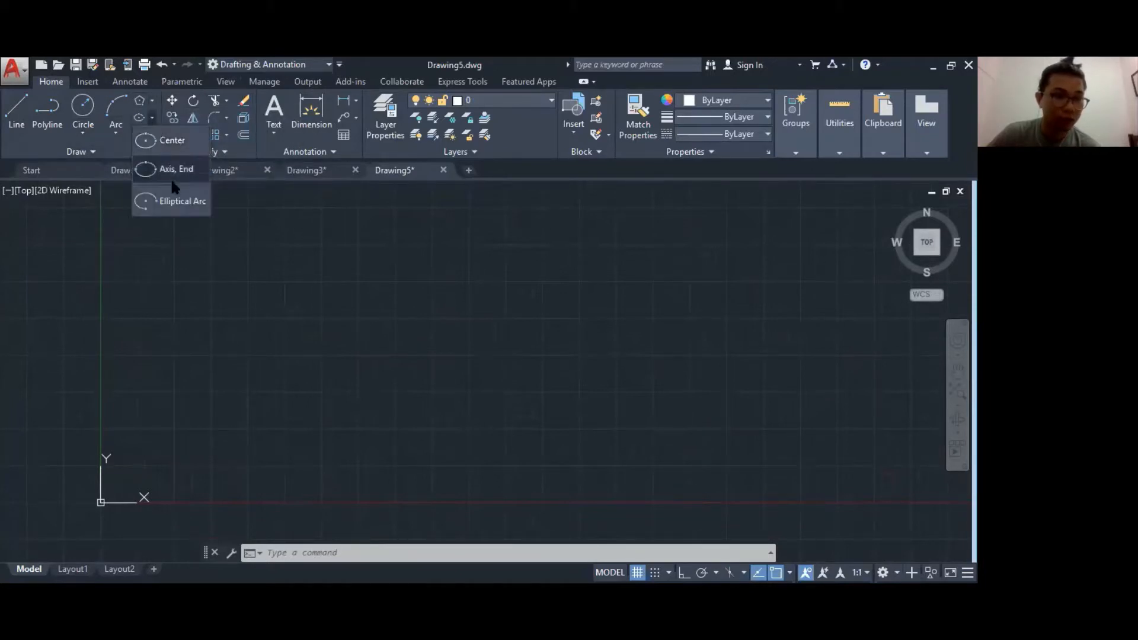
click(154, 116)
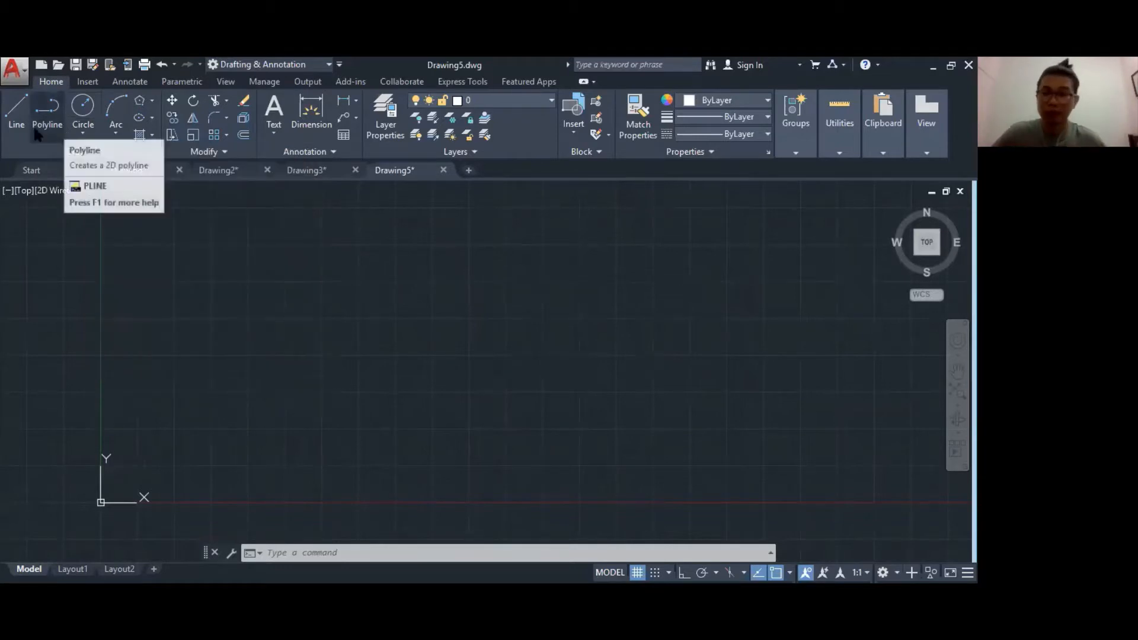
- Draw a nearly horizontal line segment 1500 units long, starting above and to the right of the origin
click(19, 118)
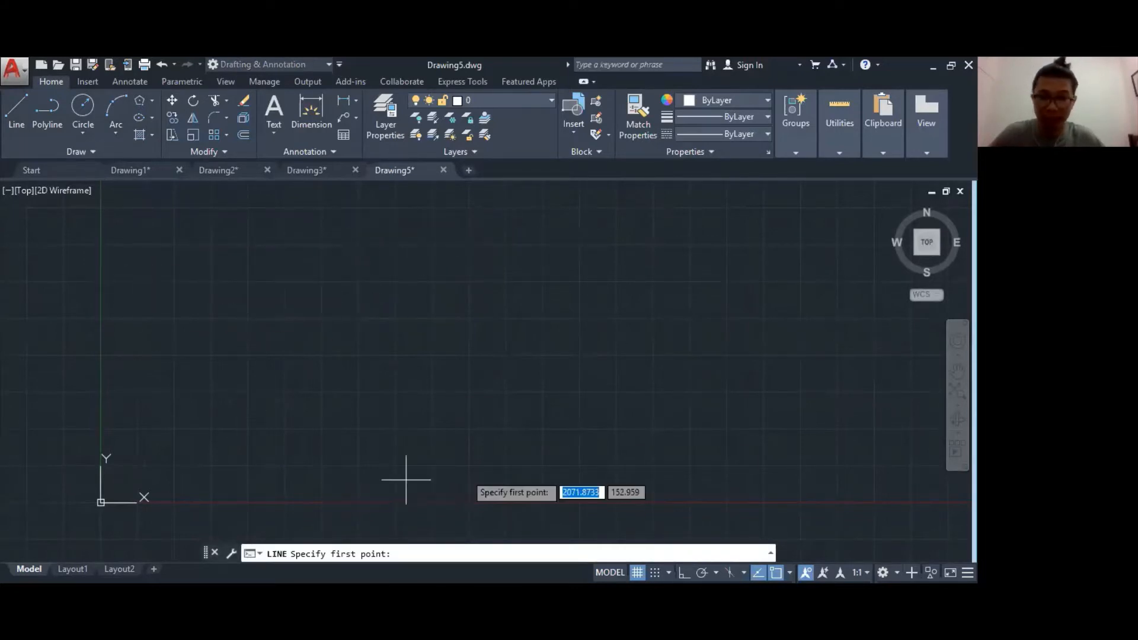
click(236, 309)
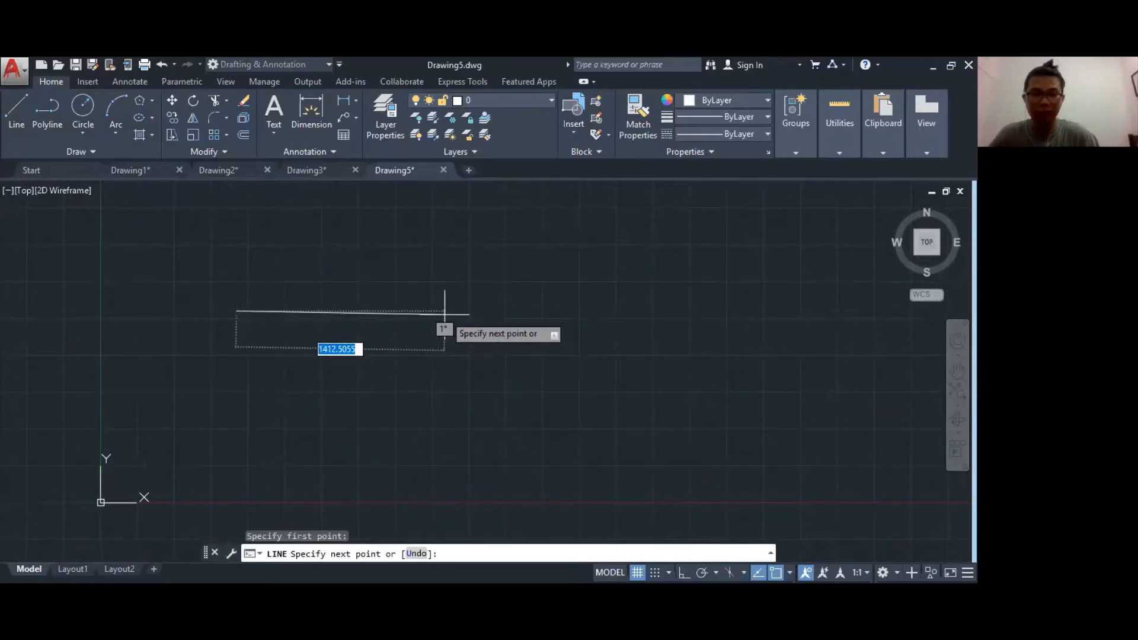
text(155)
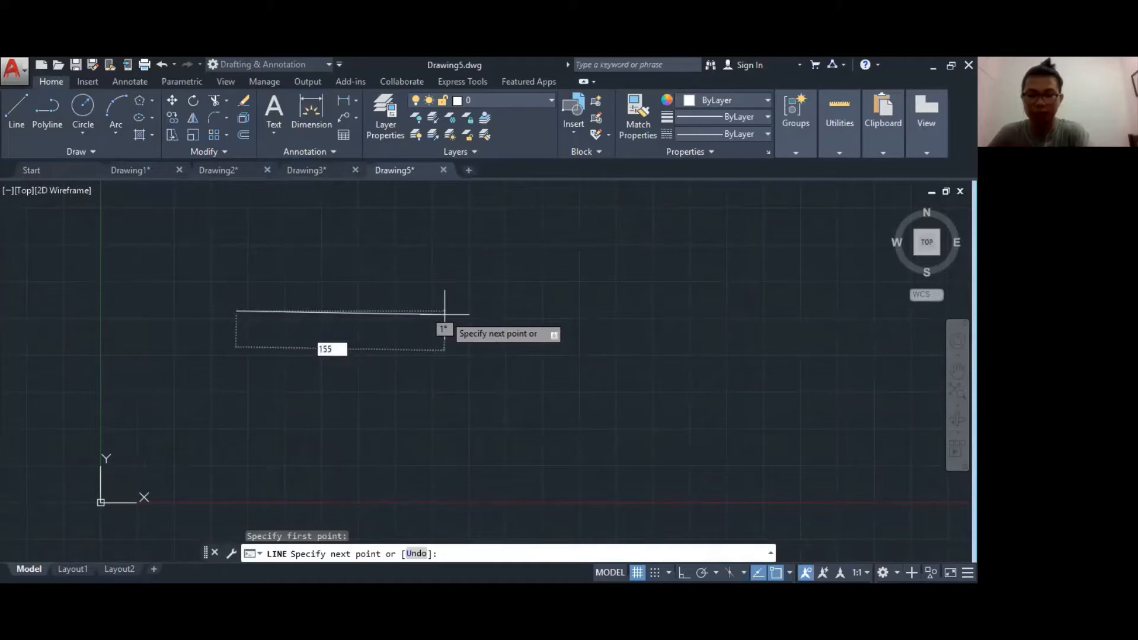
text(00)
key(Return)
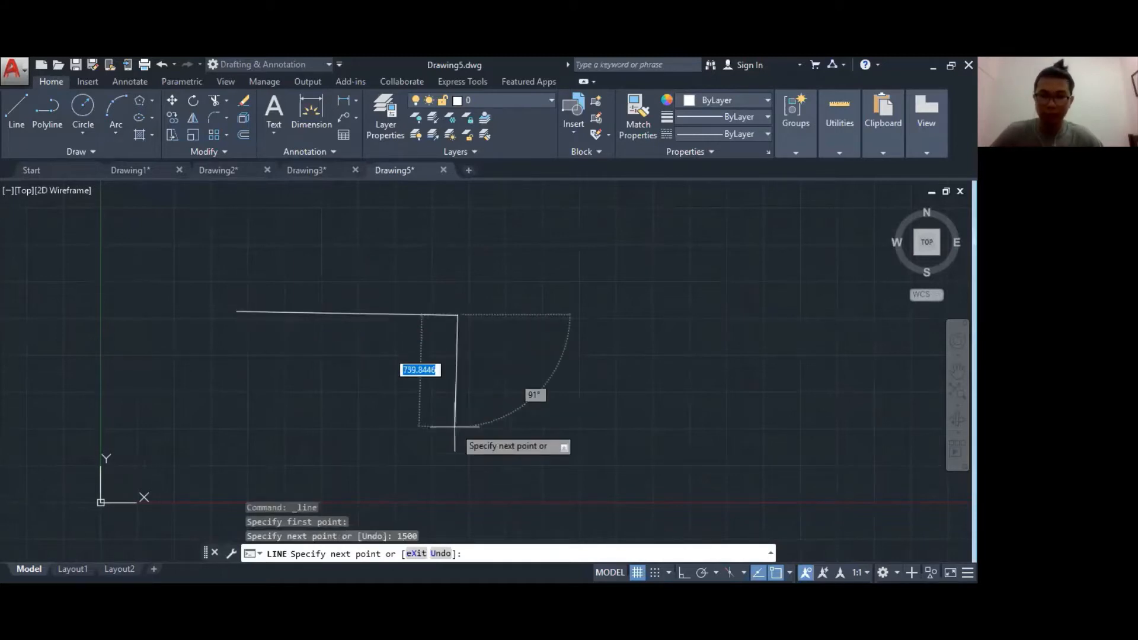
- Continue the line below the first segment, up across it and back to its start point, forming a bow-tie outline
click(369, 373)
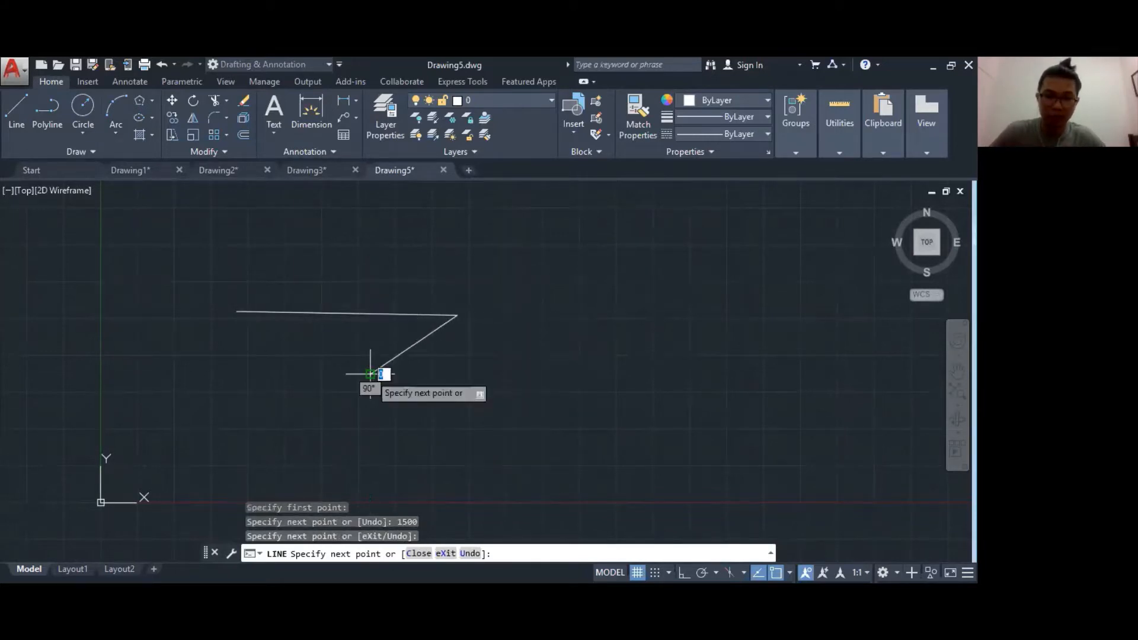
click(279, 252)
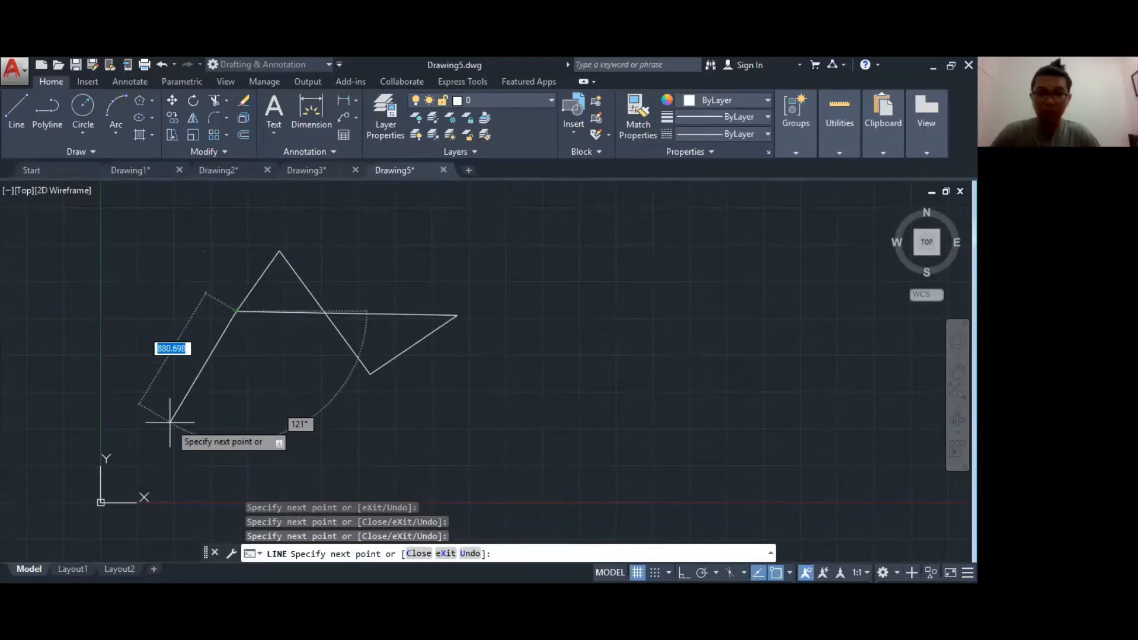
key(Escape)
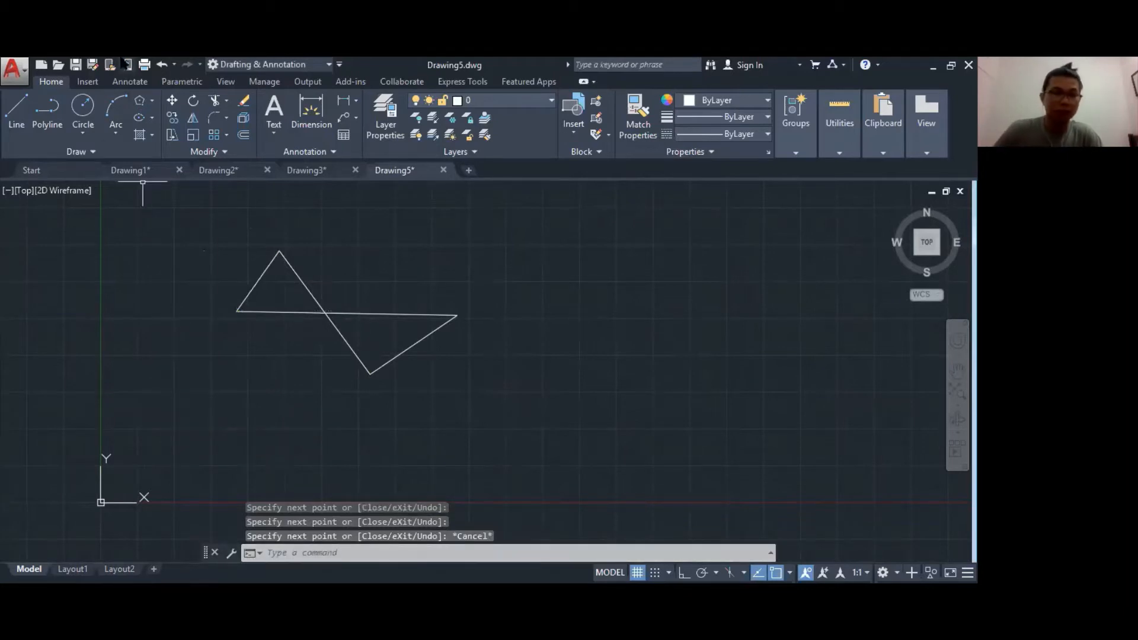
- Draw a circle with a radius of 1000 units to the right of the bow-tie outline
click(83, 108)
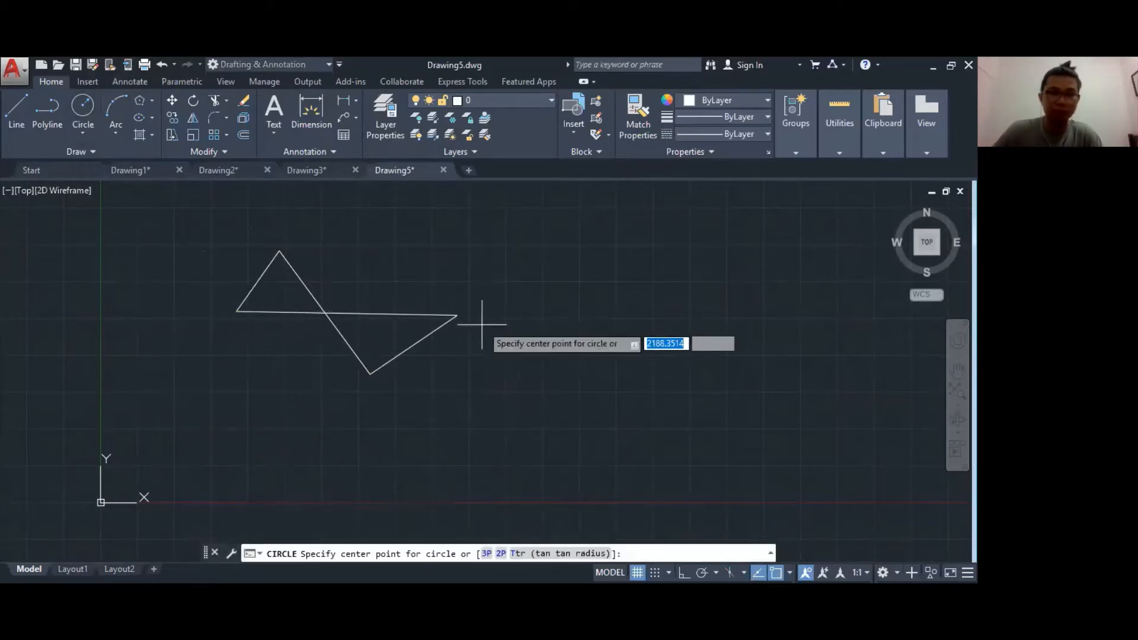
click(606, 270)
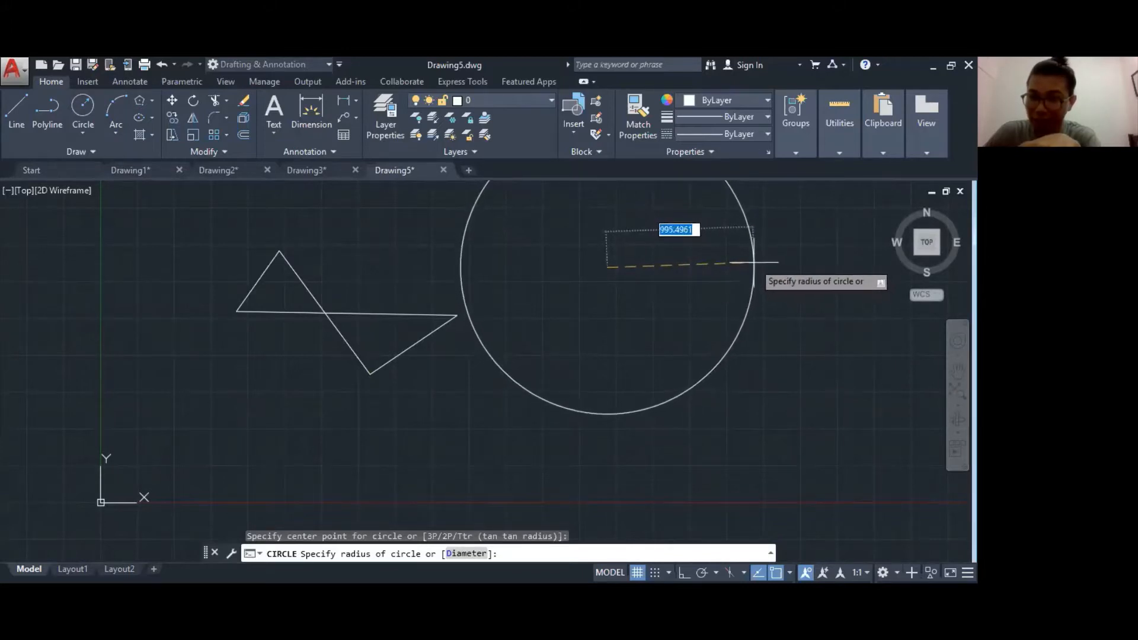
text(1000)
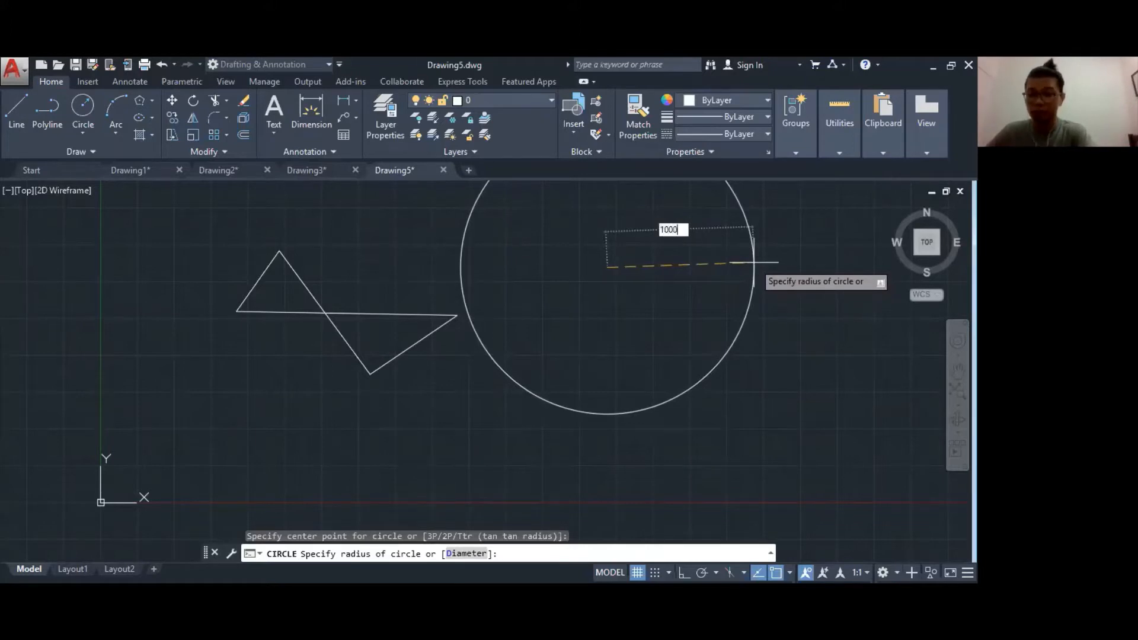
key(Return)
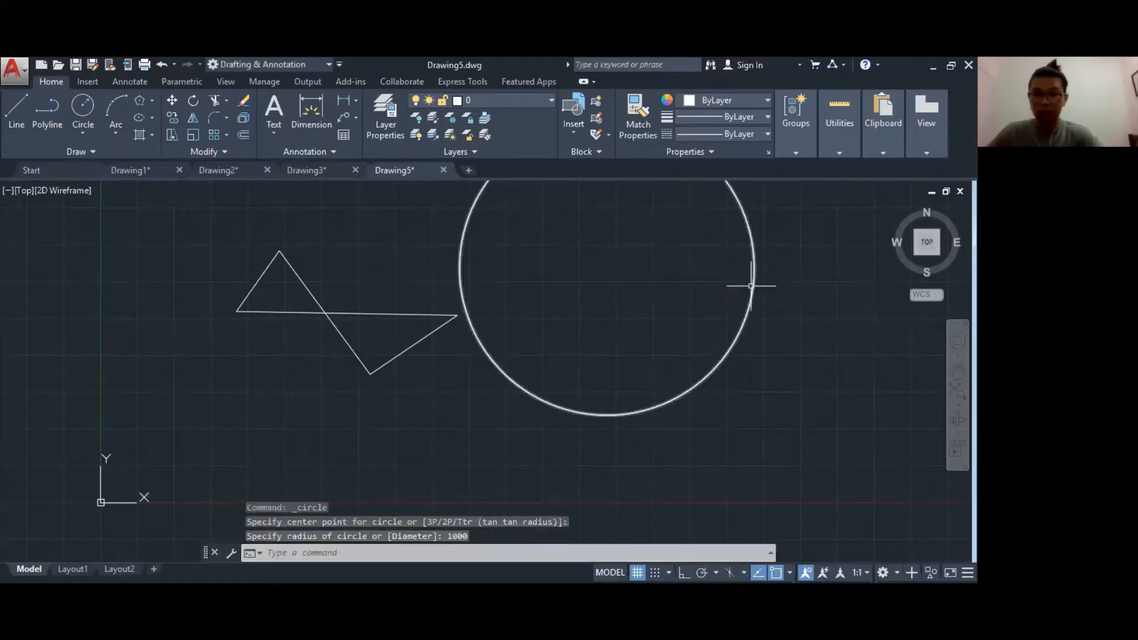
- Draw a polyline right of the circle with a horizontal segment about 1600 units long and an arc curling up and back at its right end
scroll(749, 330, down, 4)
scroll(731, 338, up, 2)
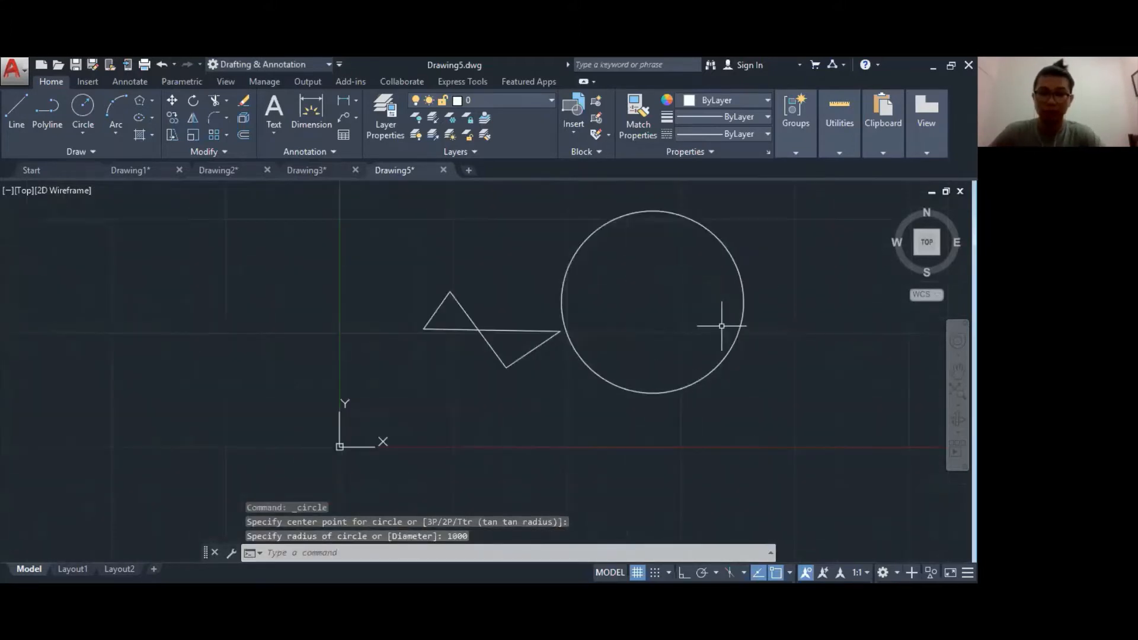
middle_drag(698, 305, 634, 338)
scroll(651, 336, up, 2)
scroll(652, 336, down, 2)
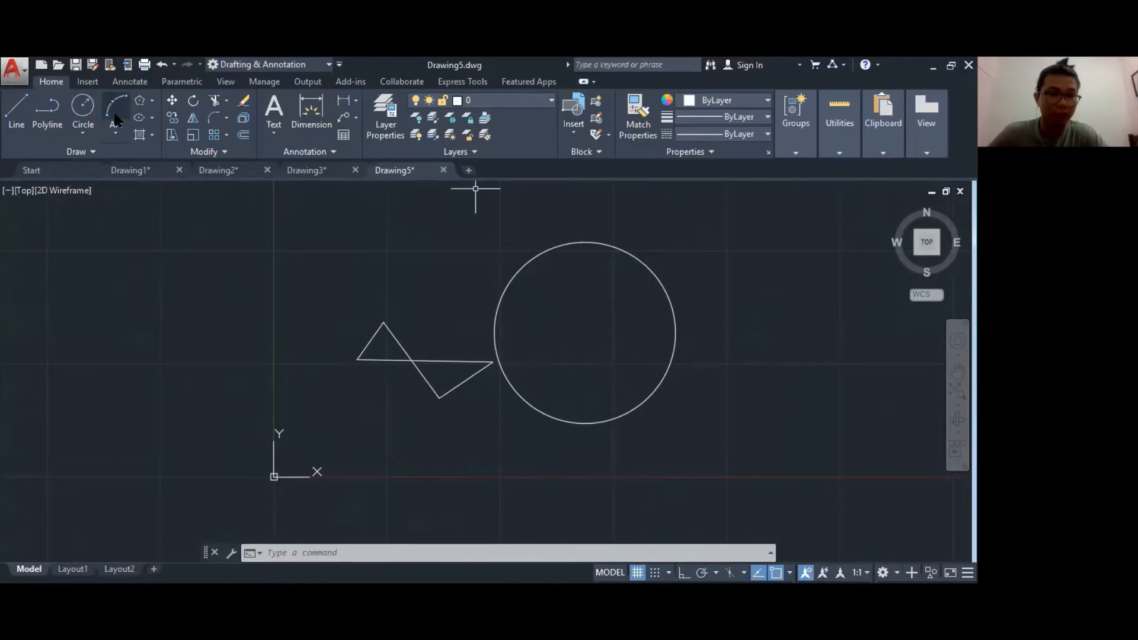
click(53, 105)
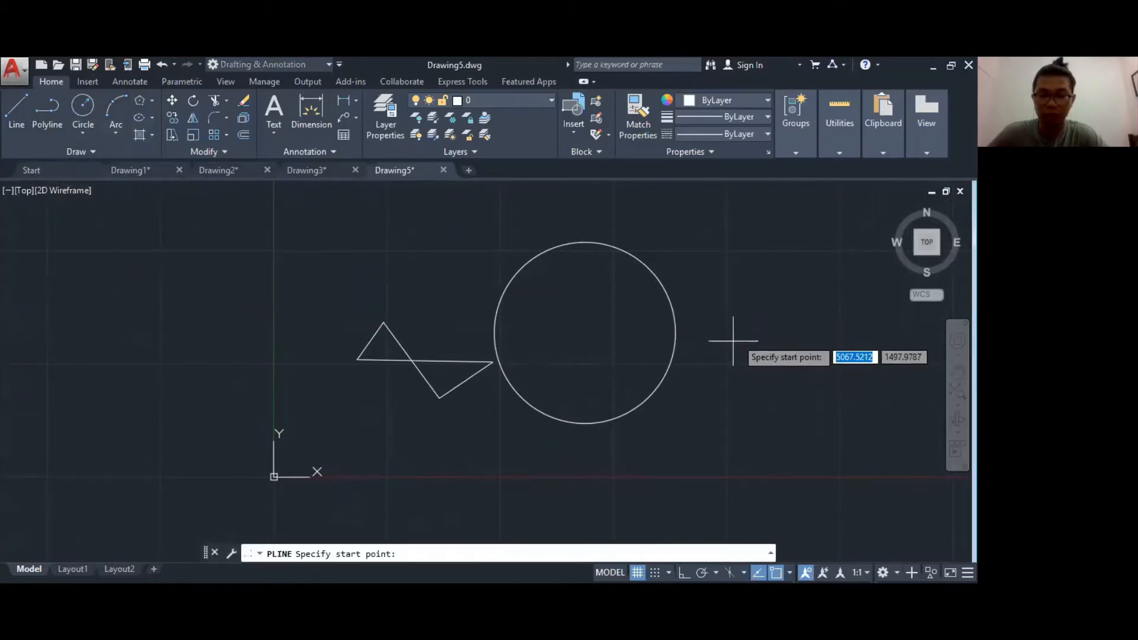
middle_drag(734, 338, 534, 340)
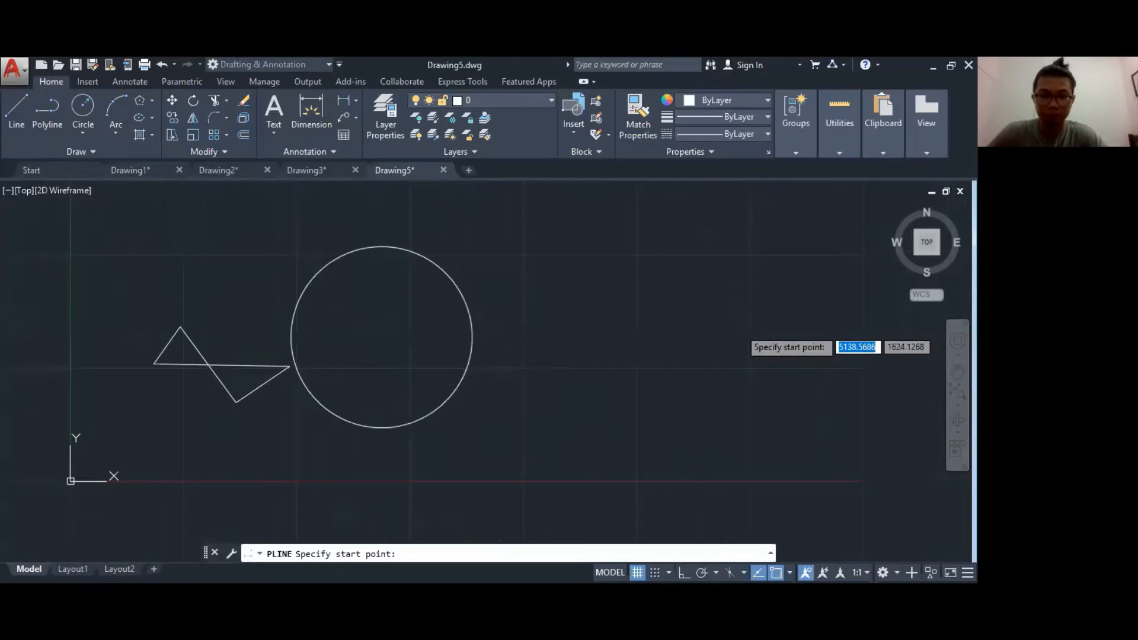
click(530, 337)
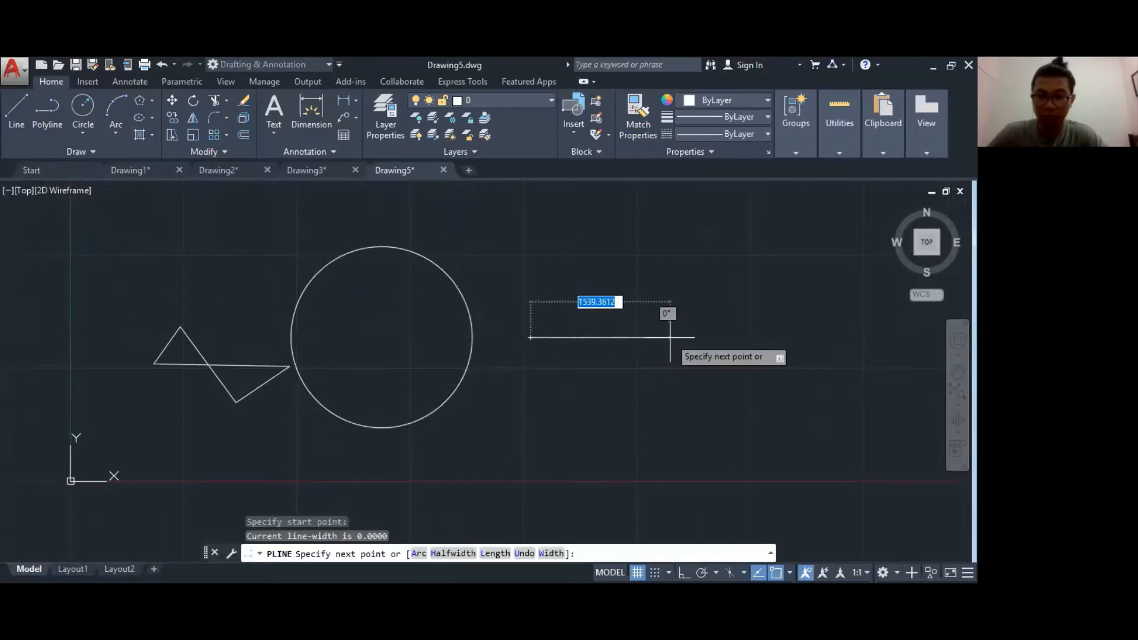
click(676, 337)
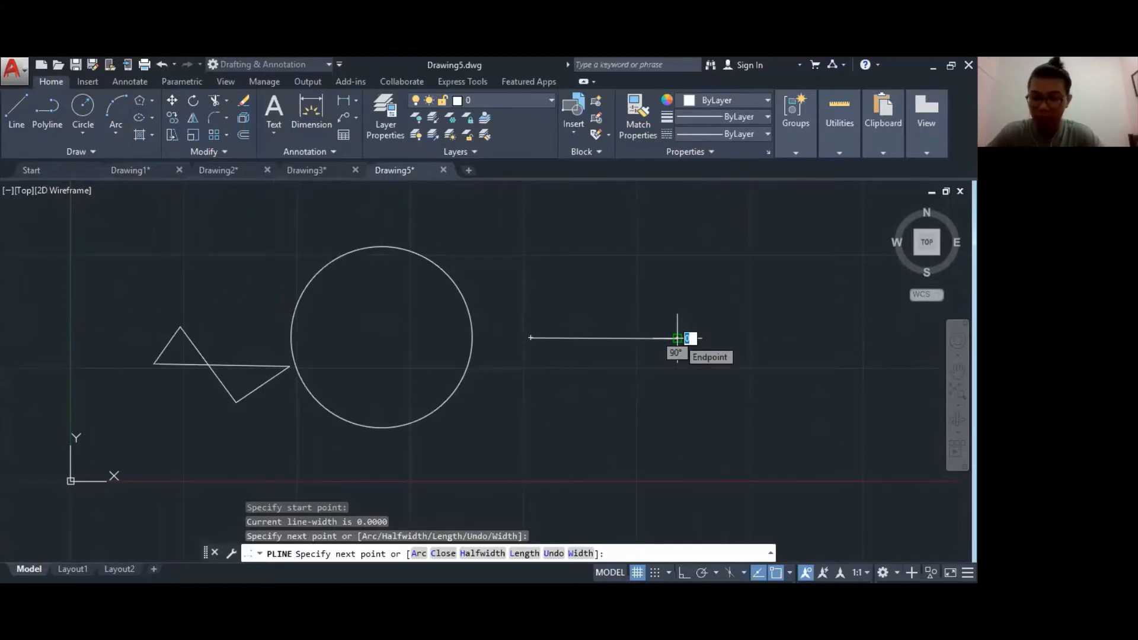
key(Down)
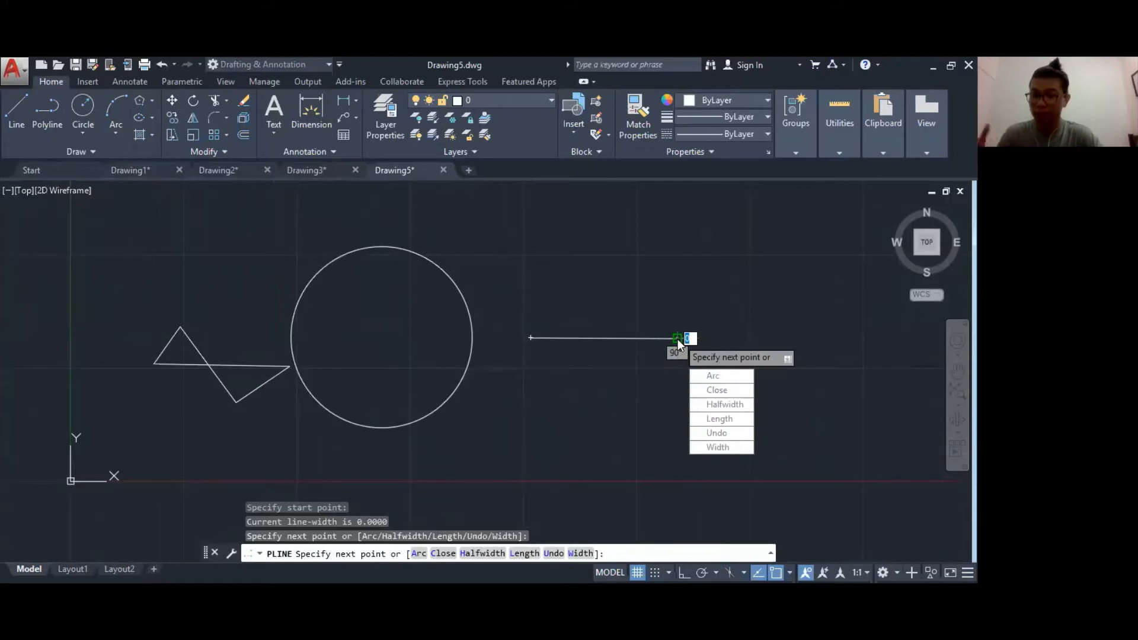
click(712, 379)
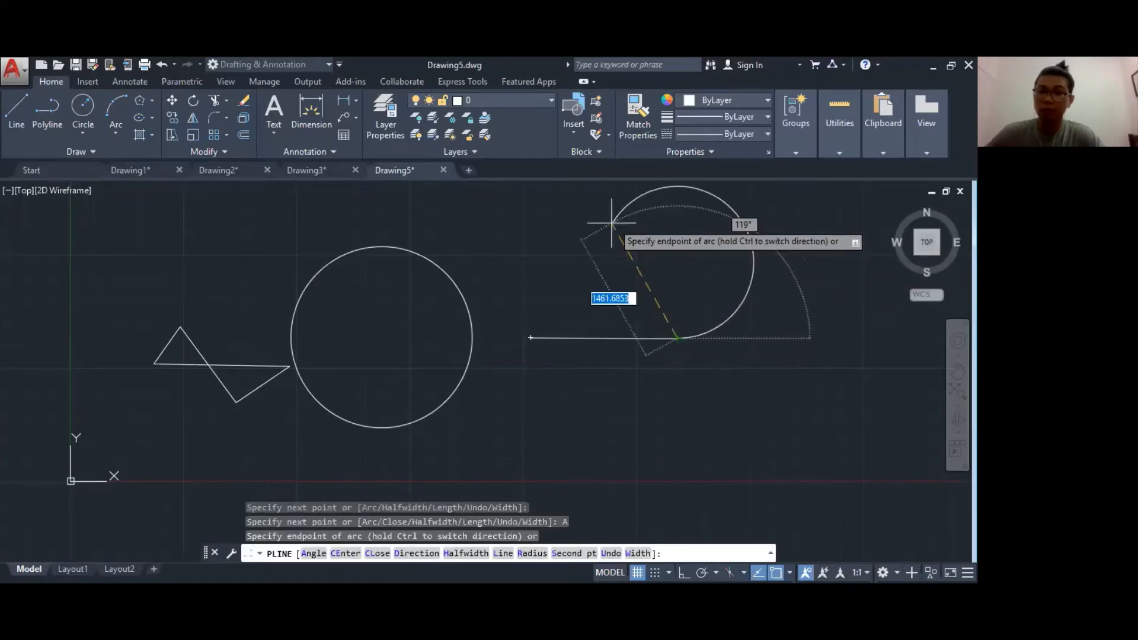
click(660, 240)
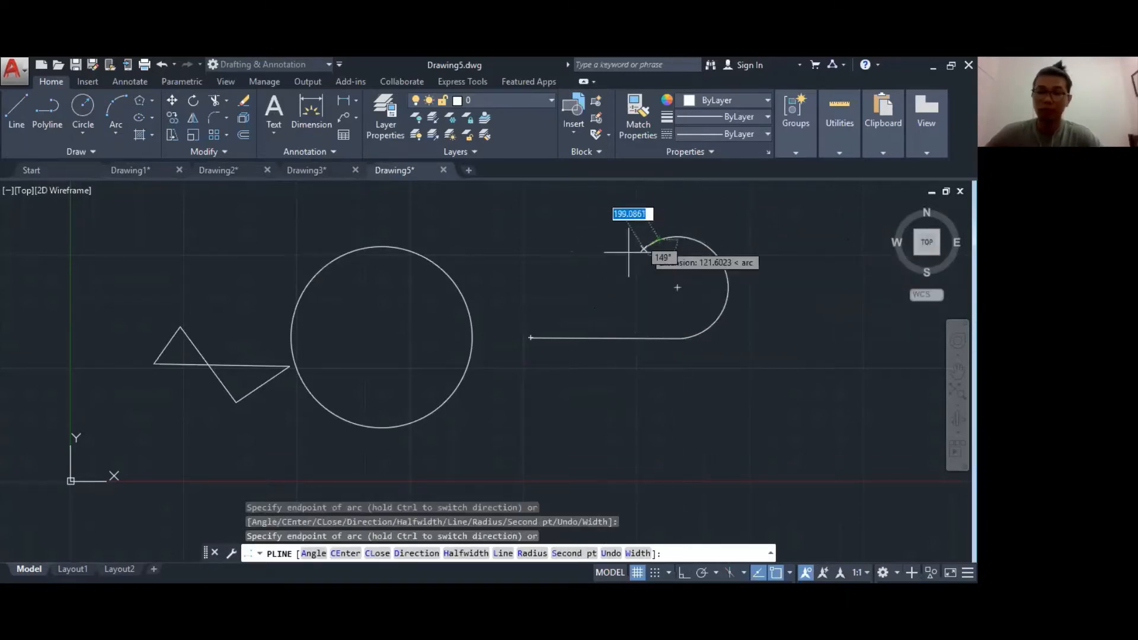
key(Escape)
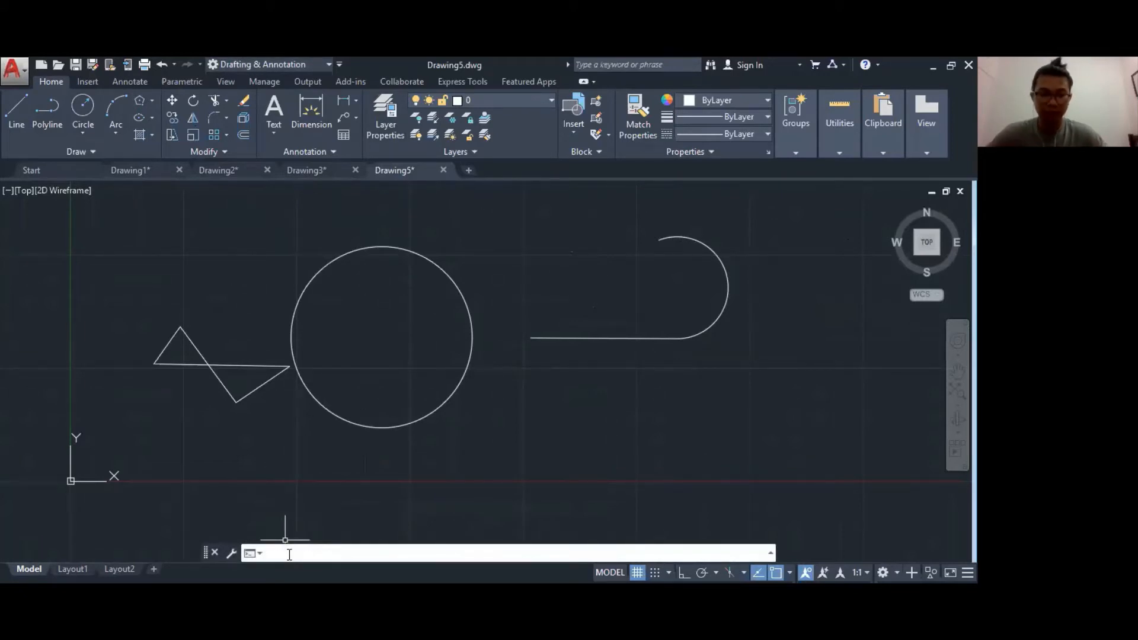
- Draw a second polyline below the first with the POLYLINE command: a horizontal segment about 2500 units long ending in an arc that curls back
text(YLINE)
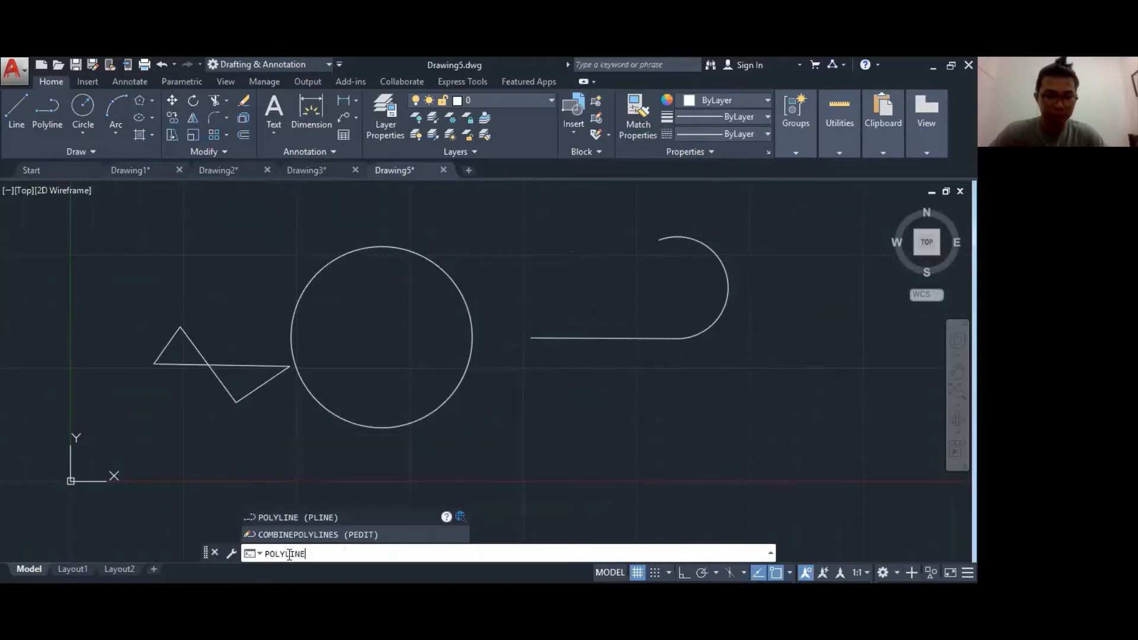
key(Return)
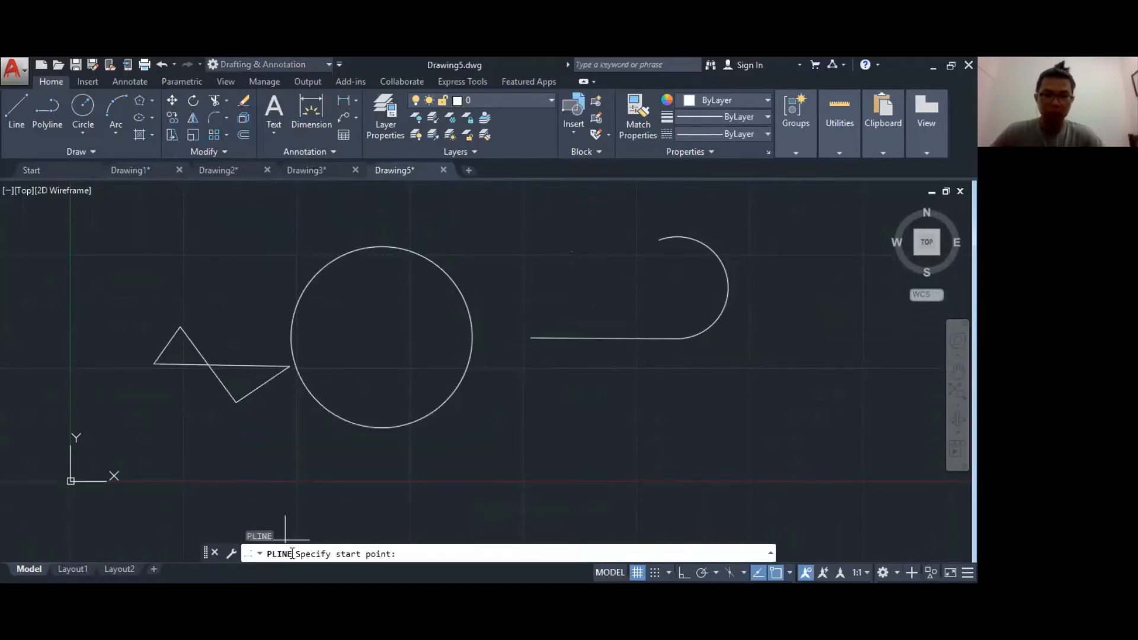
click(530, 433)
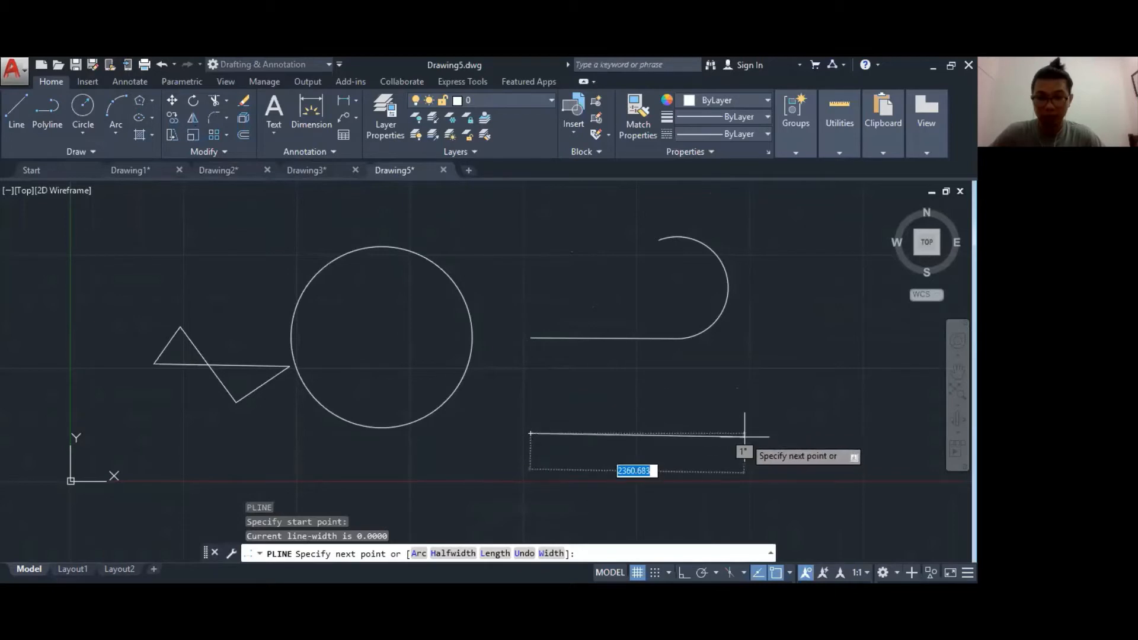
click(754, 435)
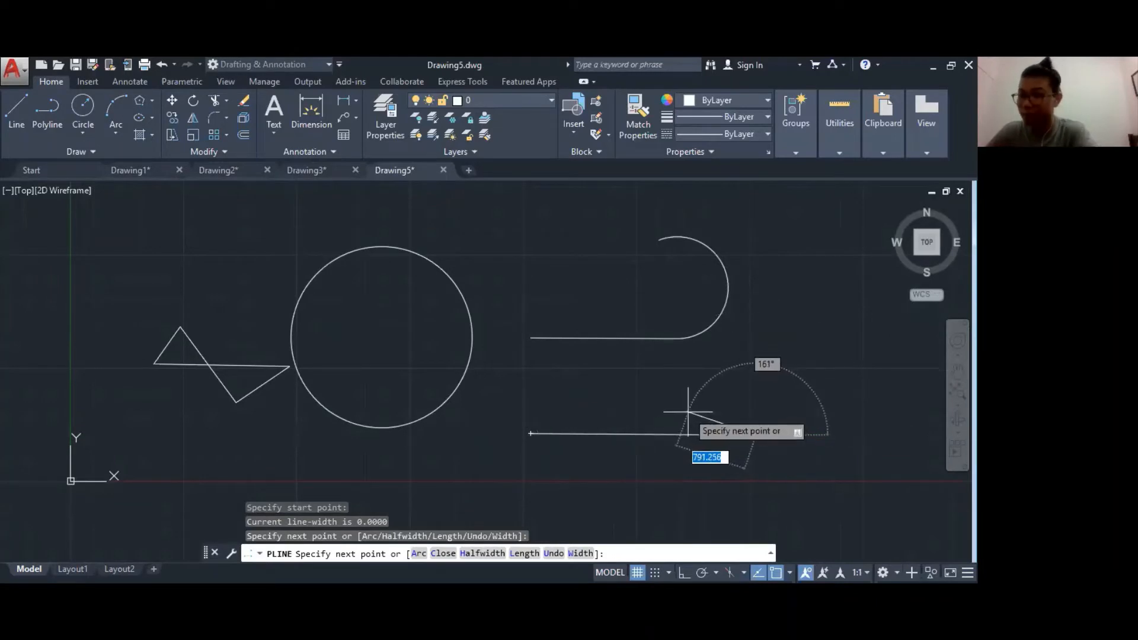
click(421, 553)
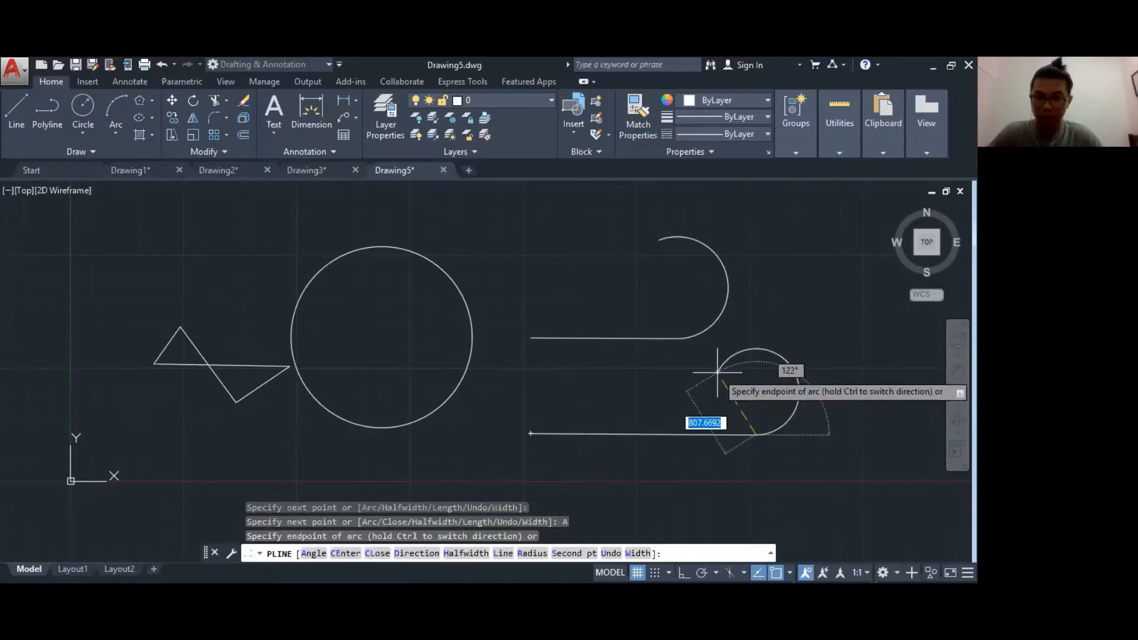
click(715, 374)
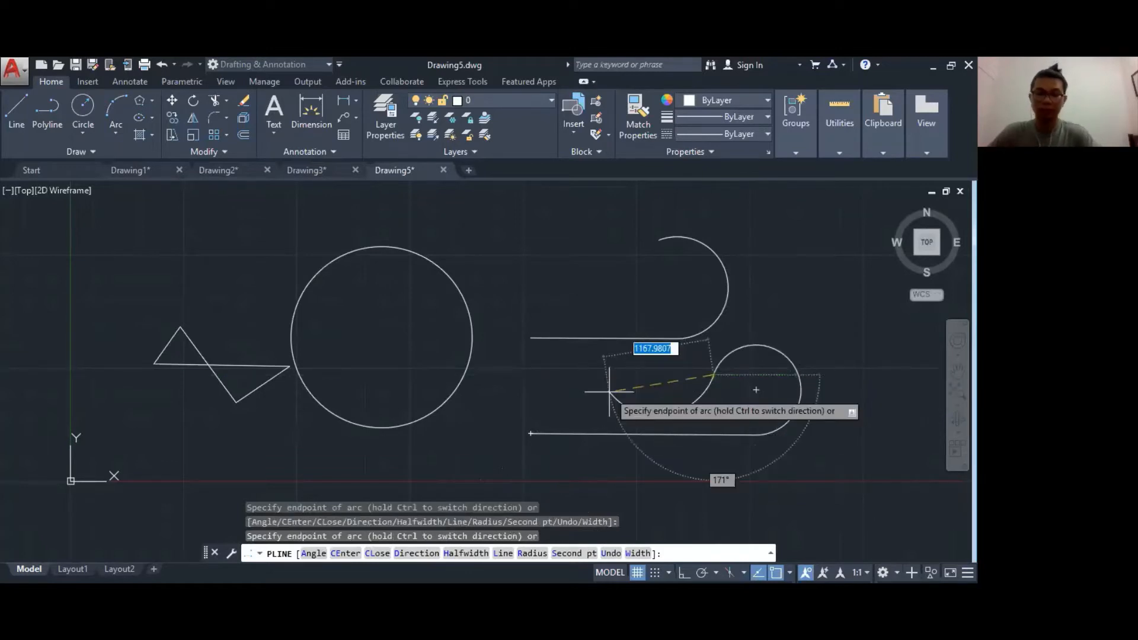
key(Escape)
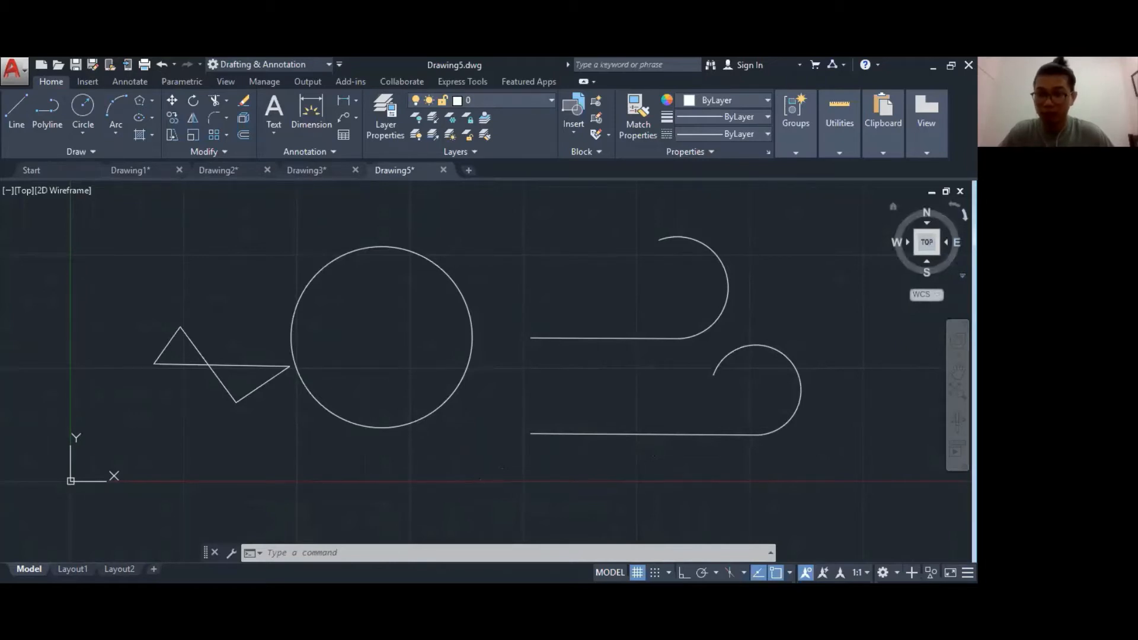
- Rotate the top view in successive 90-degree turns with the ViewCube and return it to north-up
click(963, 215)
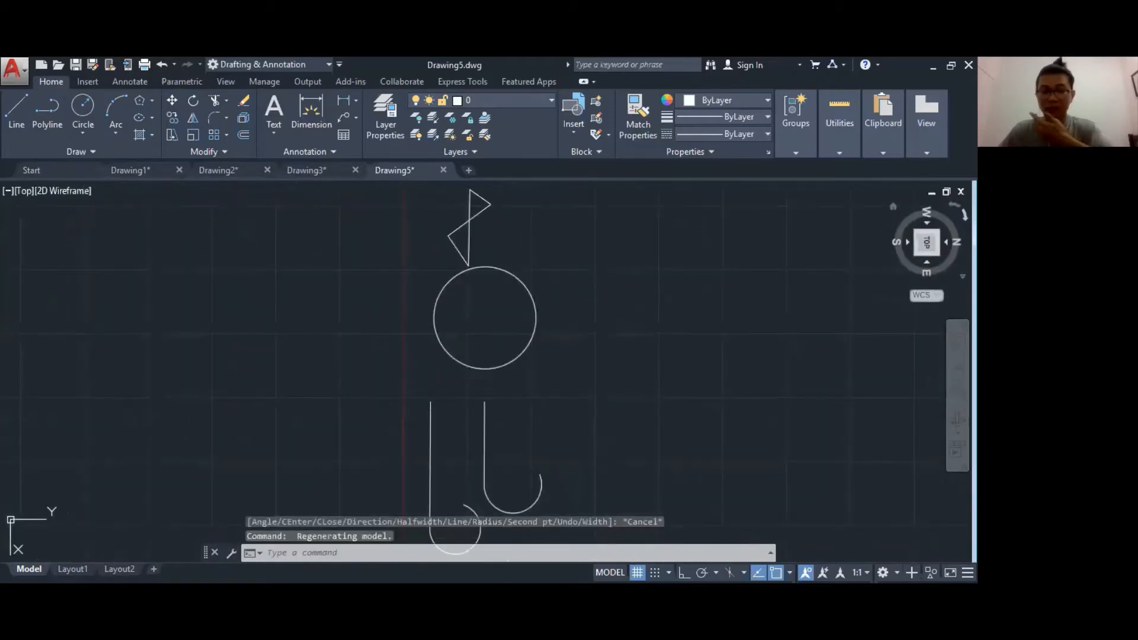
click(964, 215)
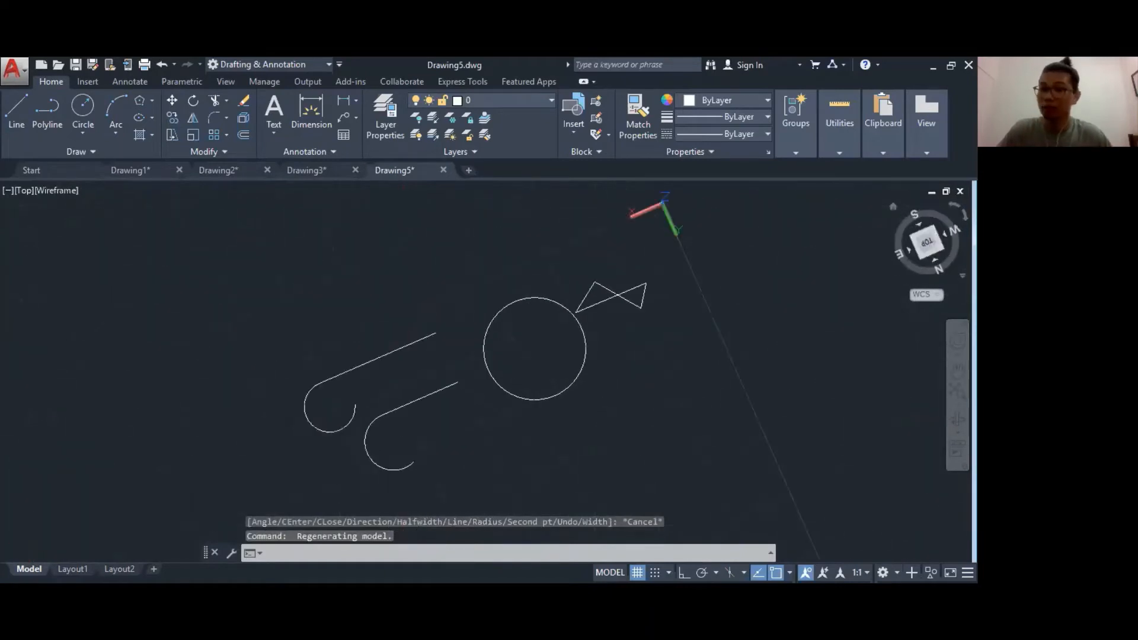
click(963, 215)
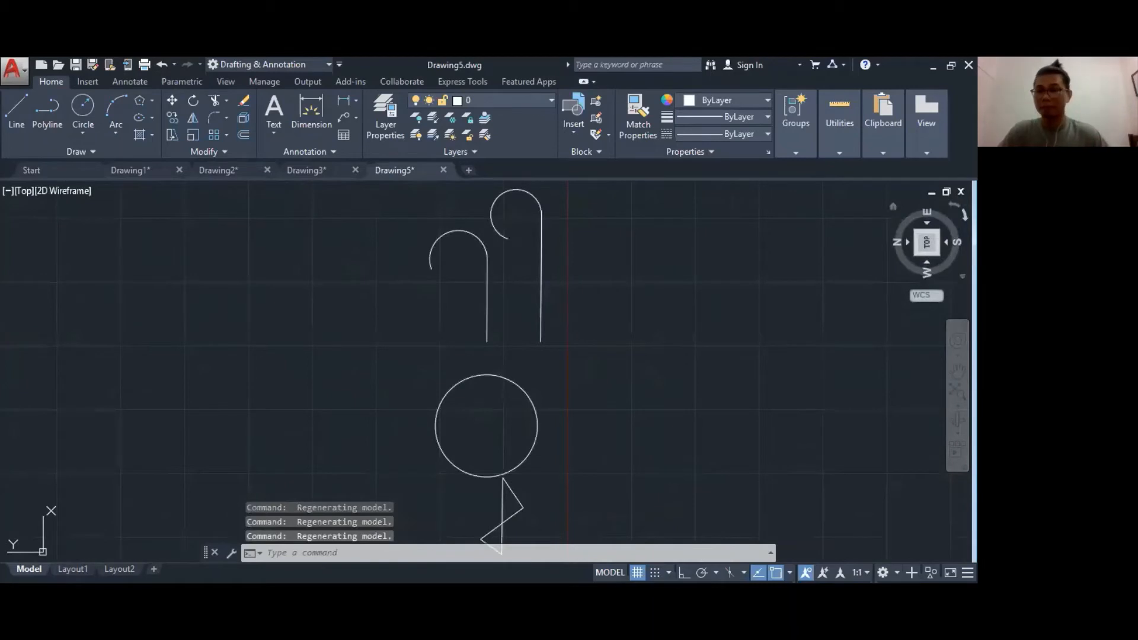
drag(926, 212, 951, 225)
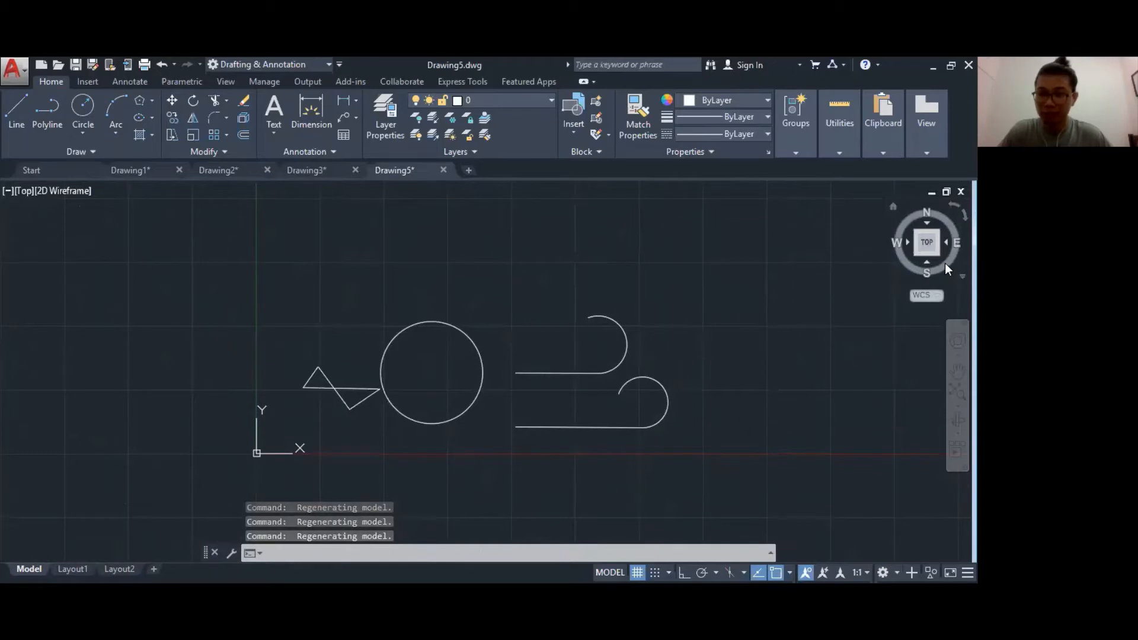
- Rotate the top view freely with the ViewCube's compass ring, and turn it on until north is up again
mouse_move(944, 263)
mouse_down()
mouse_move(937, 243)
mouse_move(894, 229)
mouse_move(861, 295)
mouse_move(762, 322)
mouse_move(604, 264)
mouse_move(634, 219)
mouse_up()
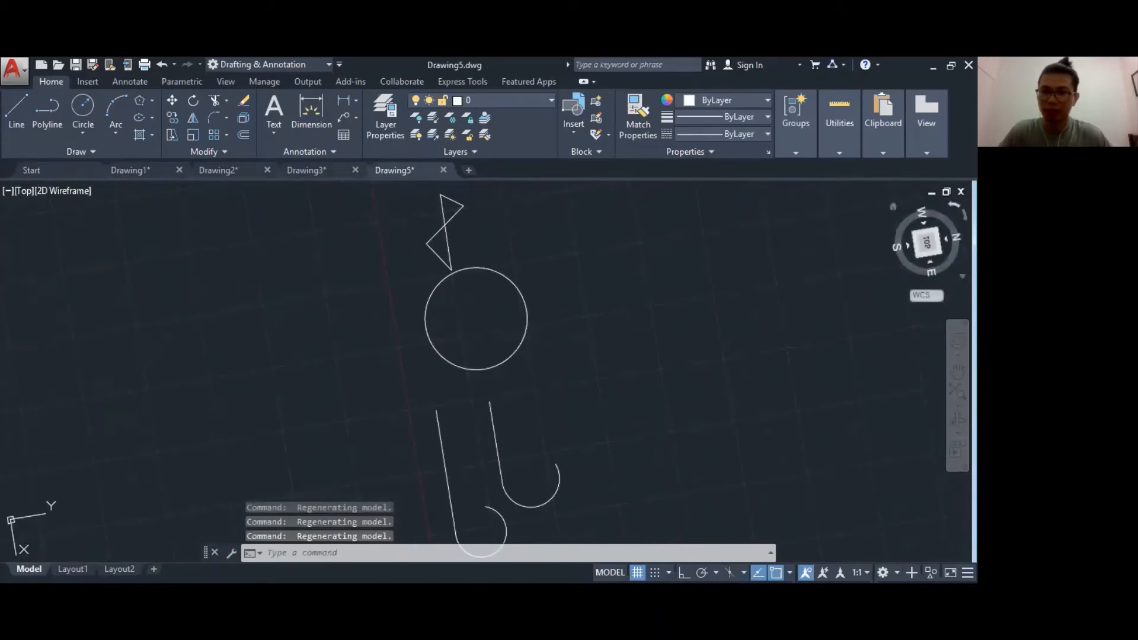
click(964, 214)
click(964, 215)
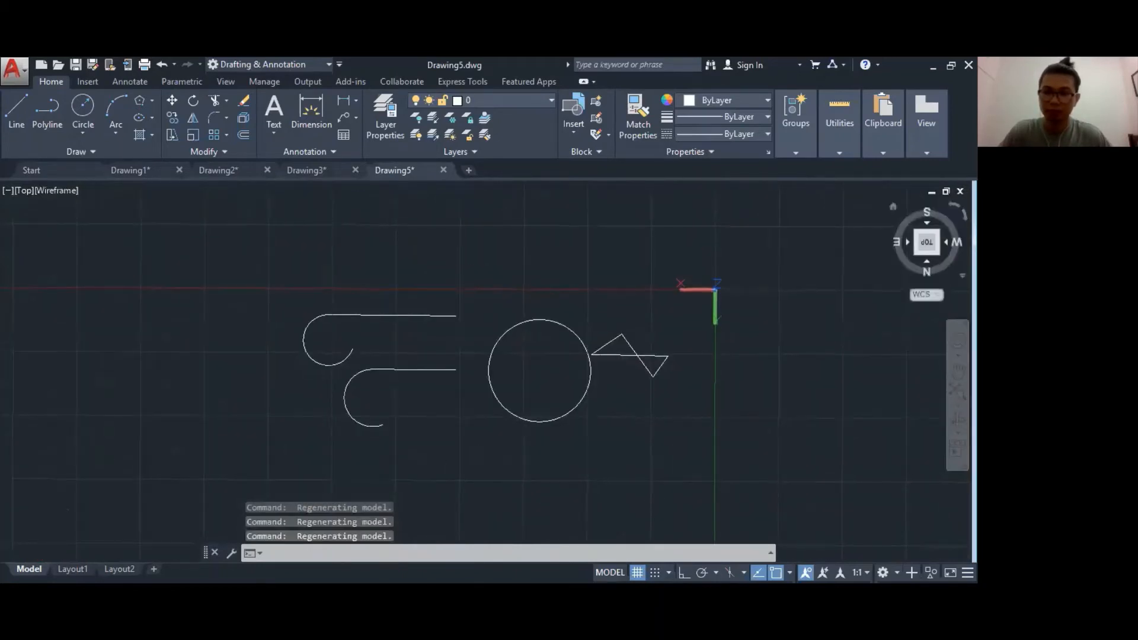
click(964, 215)
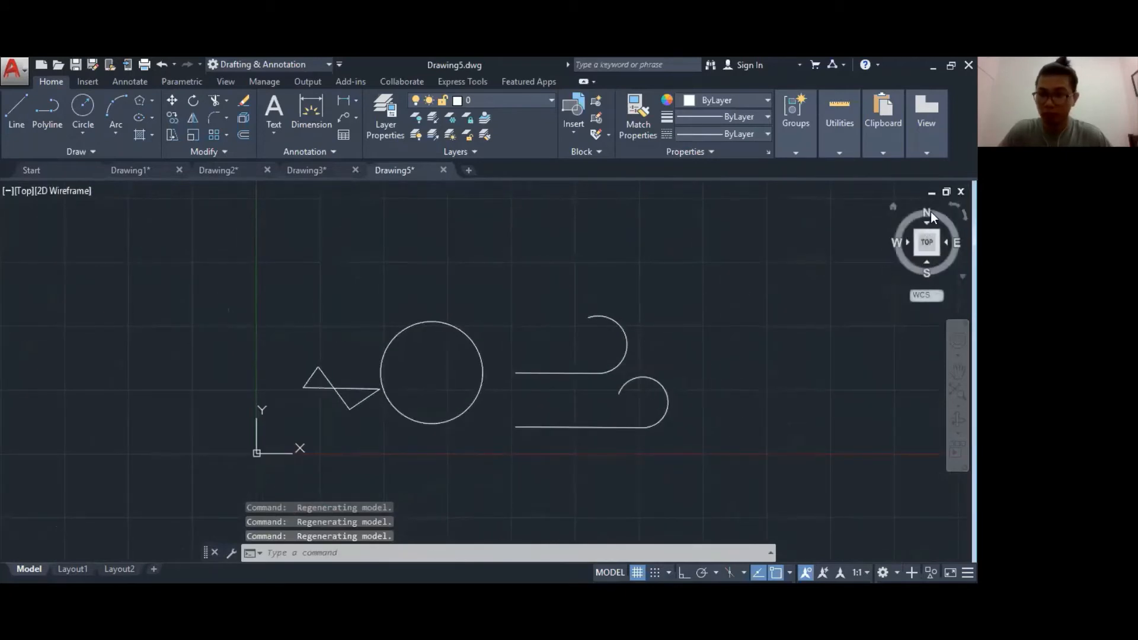
- Try the Rewind tool of the full navigation SteeringWheel on the view, and undo it
scroll(542, 362, up, 2)
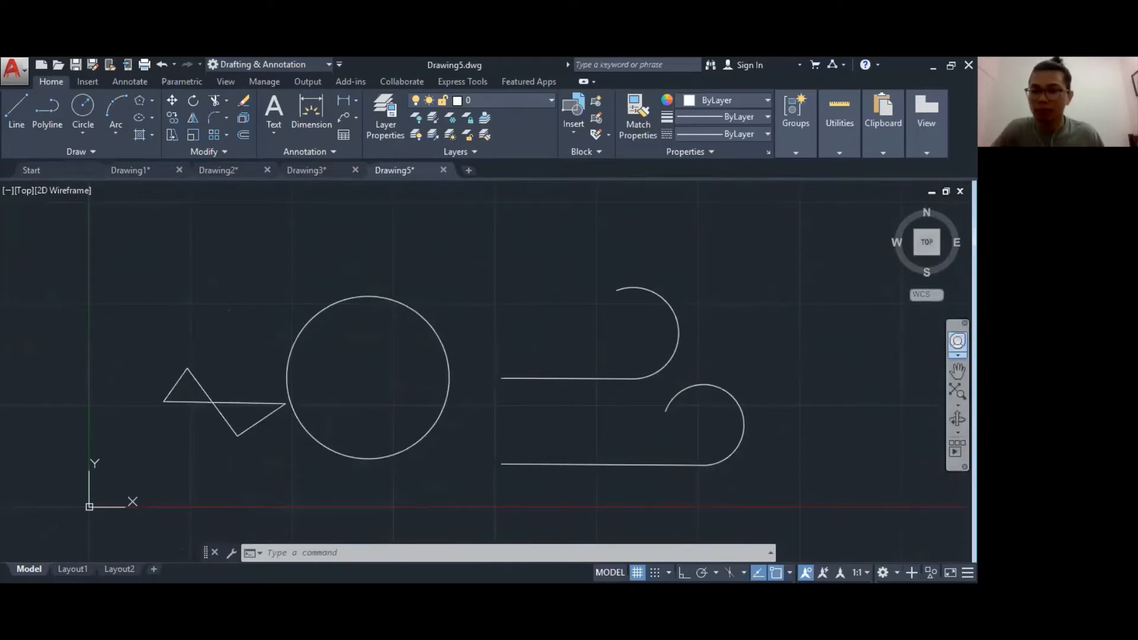
click(957, 342)
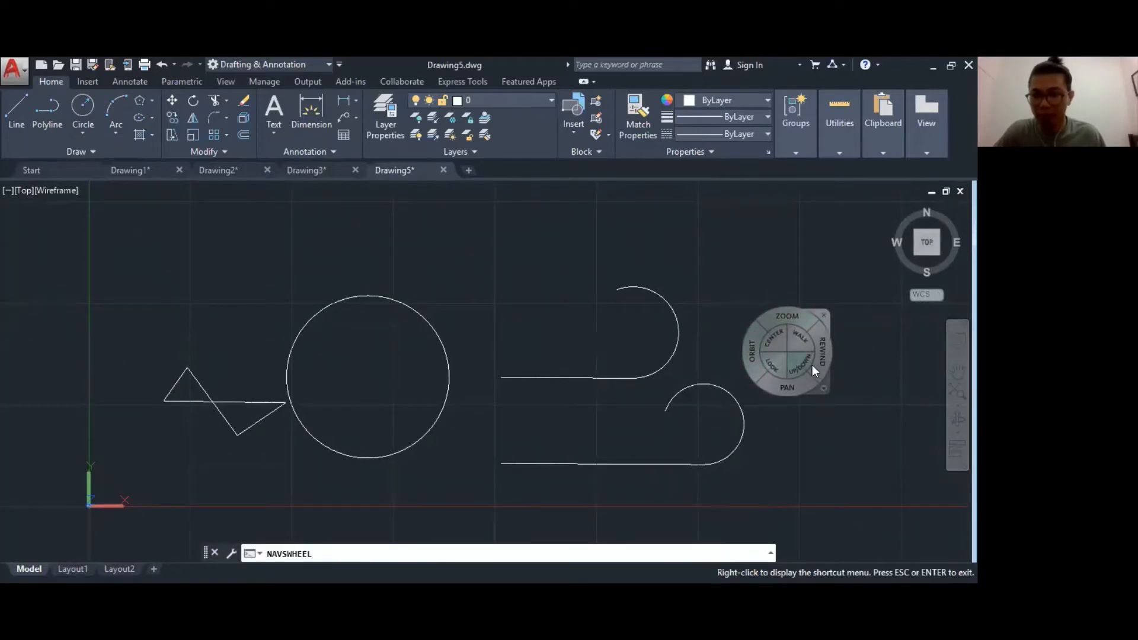
click(827, 316)
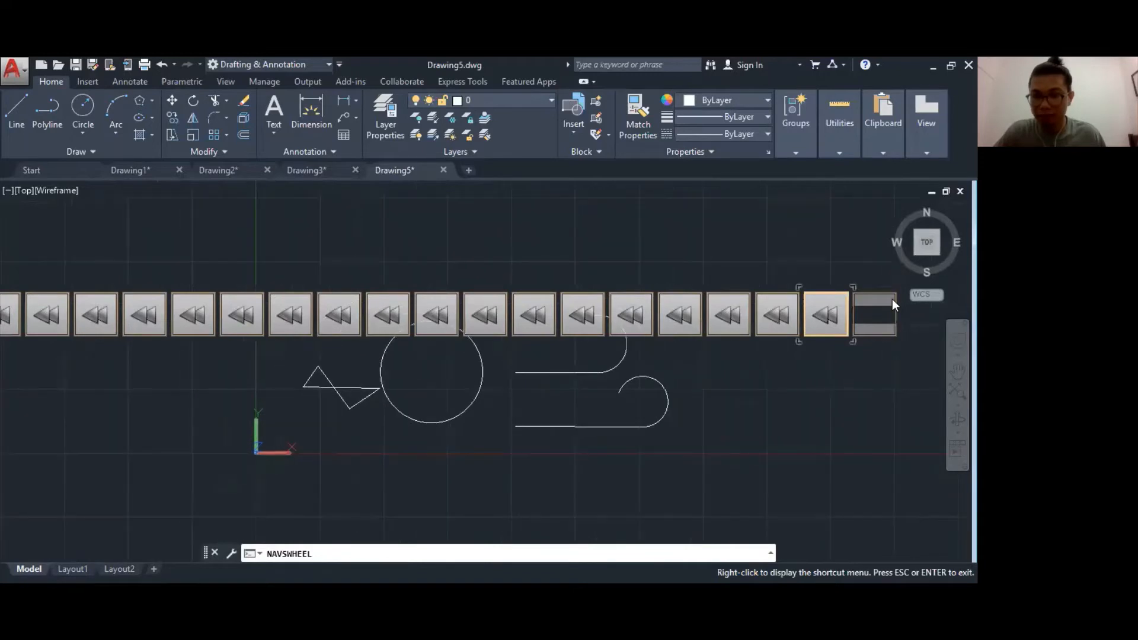
click(163, 64)
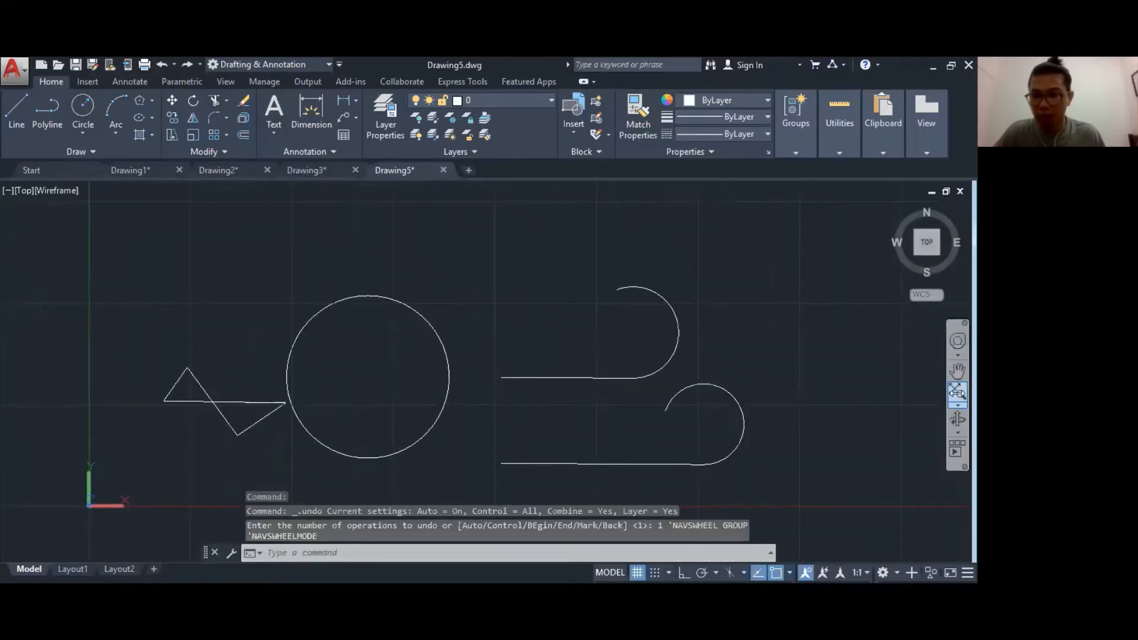
- Try the Pan tool by moving the view of the drawn shapes in several directions, and bring the shapes back into view
click(956, 373)
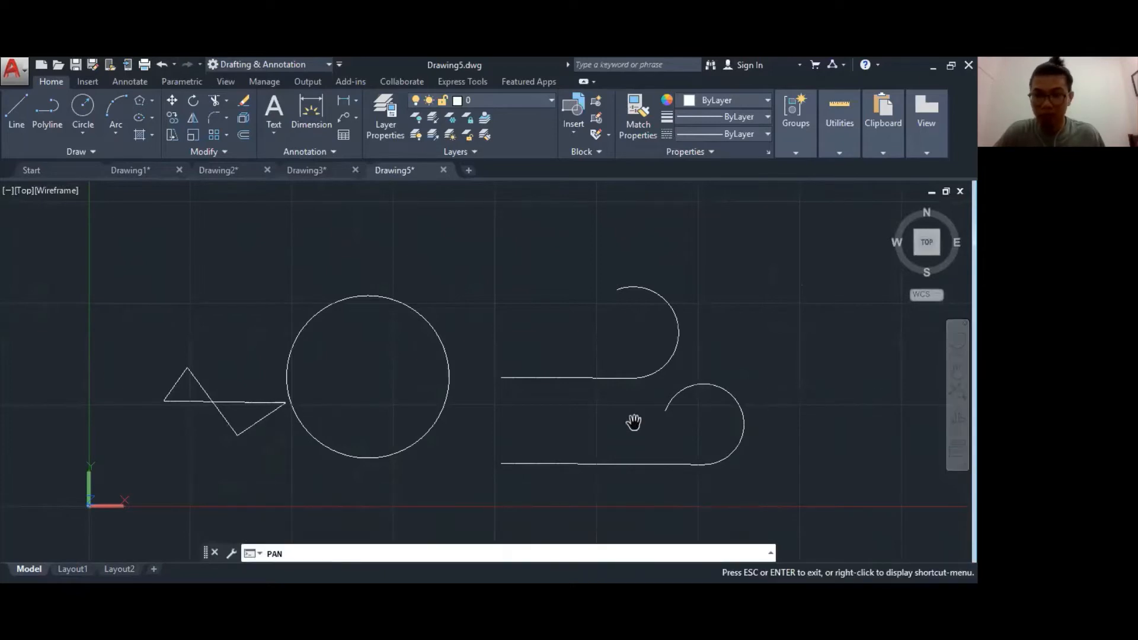
drag(508, 302, 575, 261)
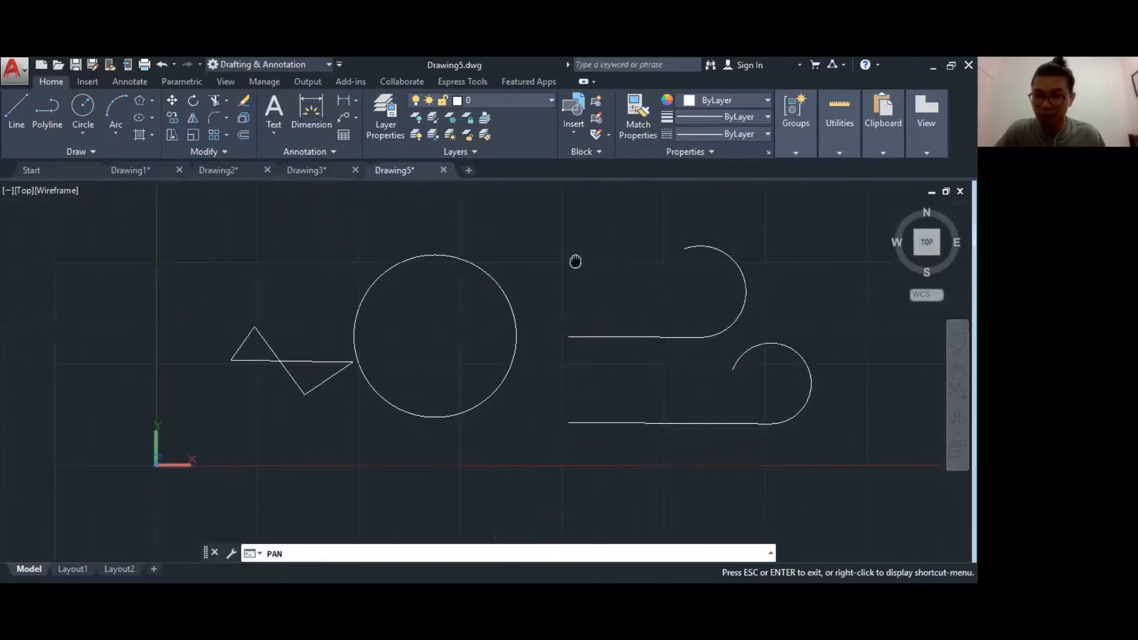
drag(531, 343, 380, 465)
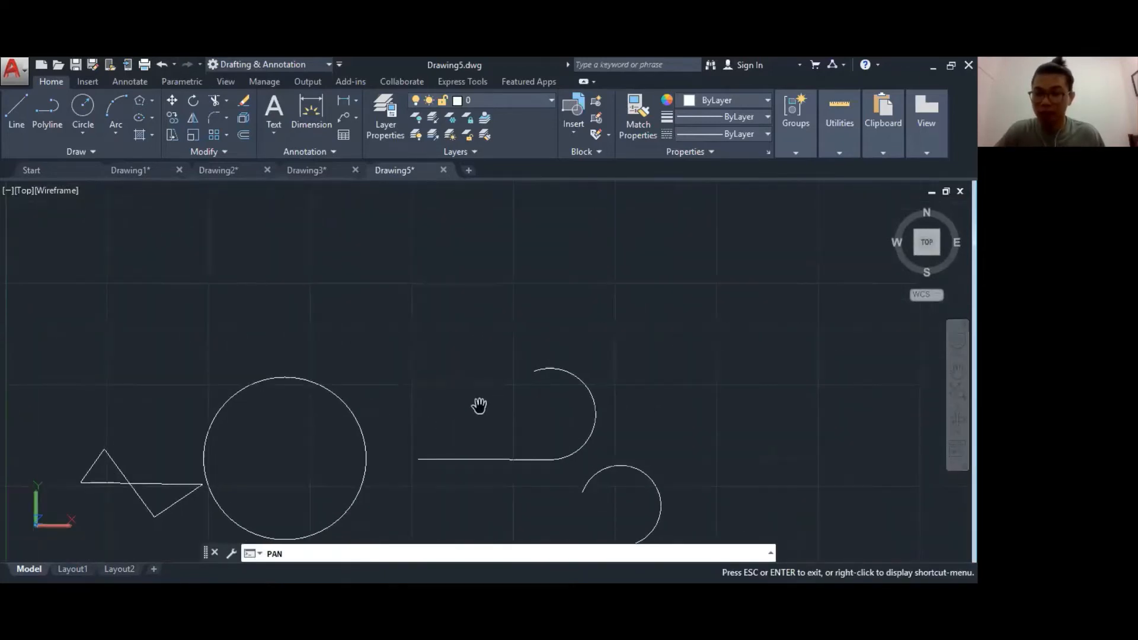
drag(306, 490, 794, 269)
drag(269, 427, 482, 391)
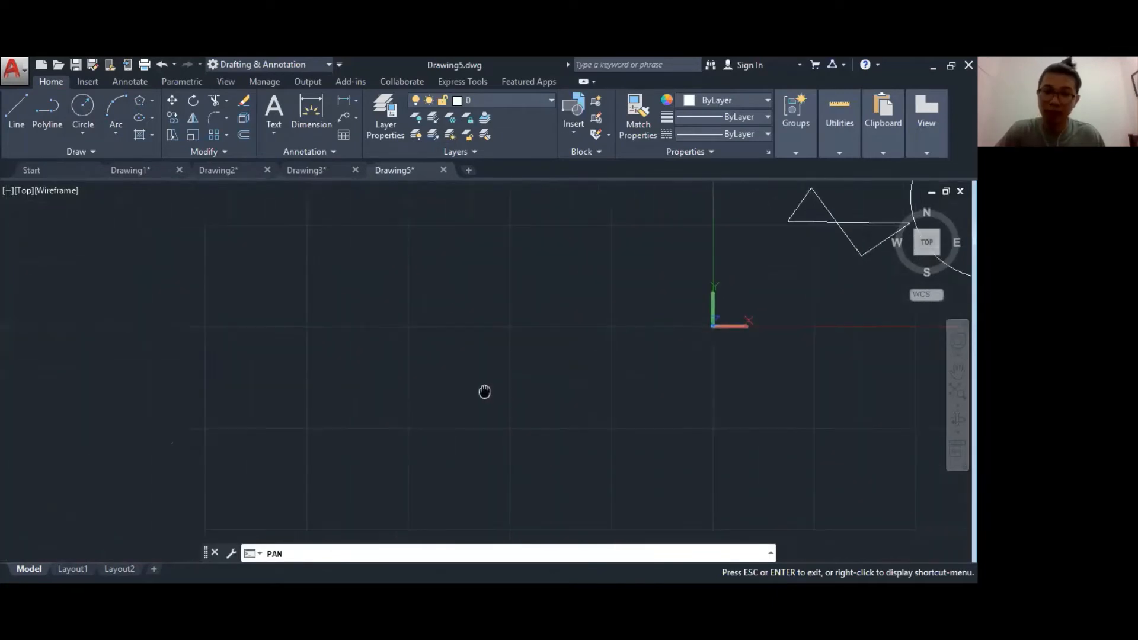
mouse_move(750, 294)
mouse_down()
mouse_move(514, 348)
mouse_move(429, 399)
mouse_up()
mouse_move(859, 282)
mouse_down()
mouse_move(792, 282)
mouse_move(660, 341)
mouse_up()
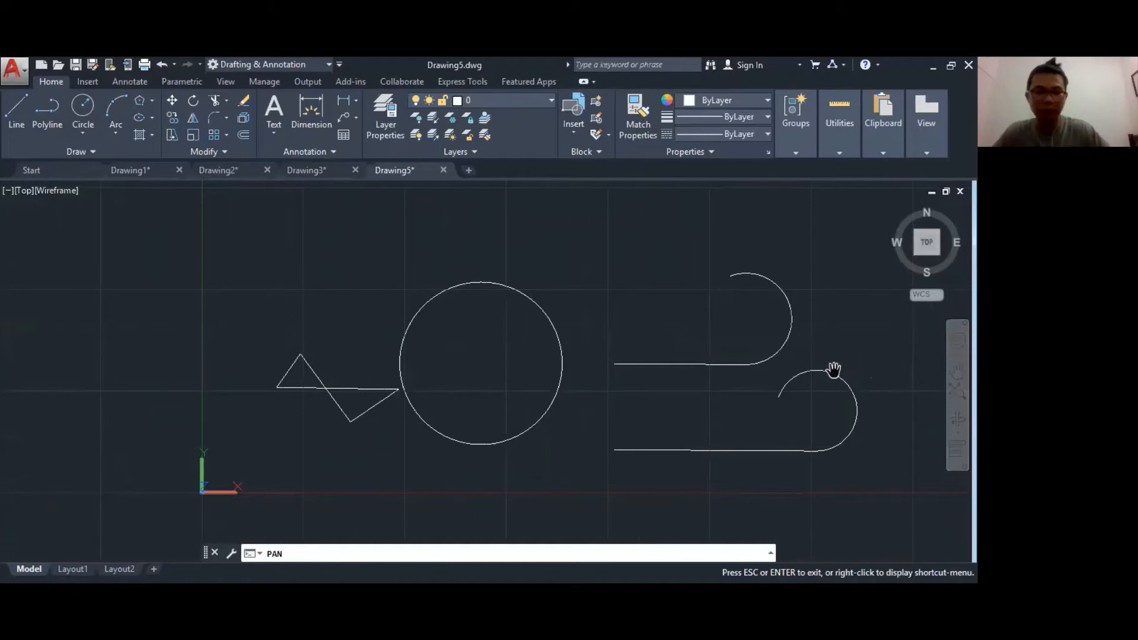
key(Escape)
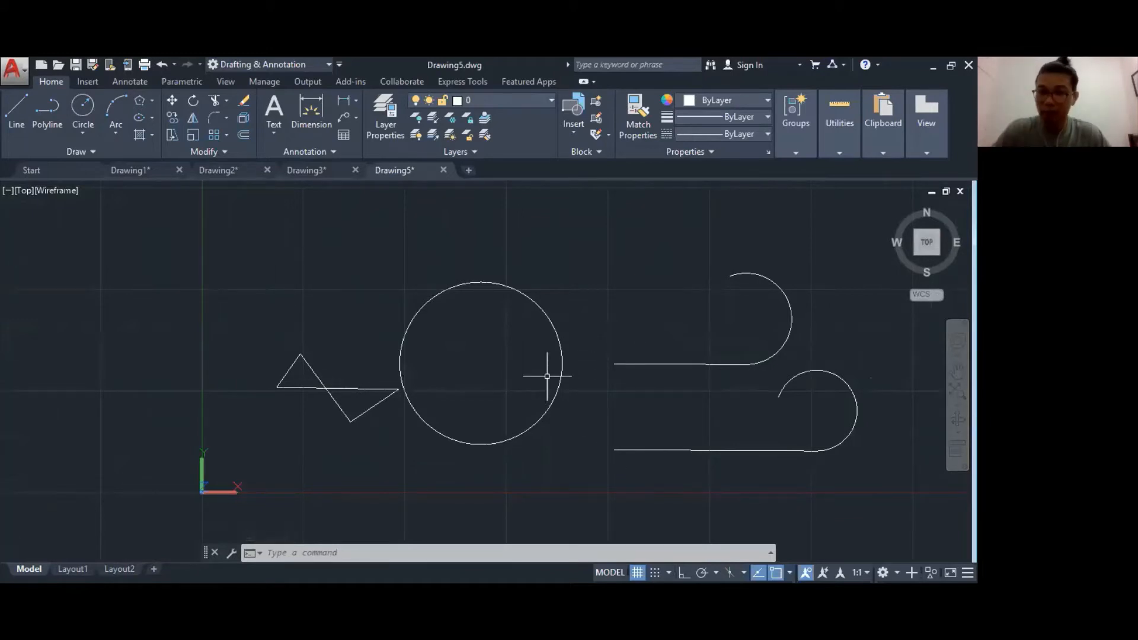
- Zoom the view in and out around the circle and polylines, pan between the shapes, and try the navigation bar's Zoom tool
scroll(547, 376, up, 2)
middle_drag(570, 315, 467, 389)
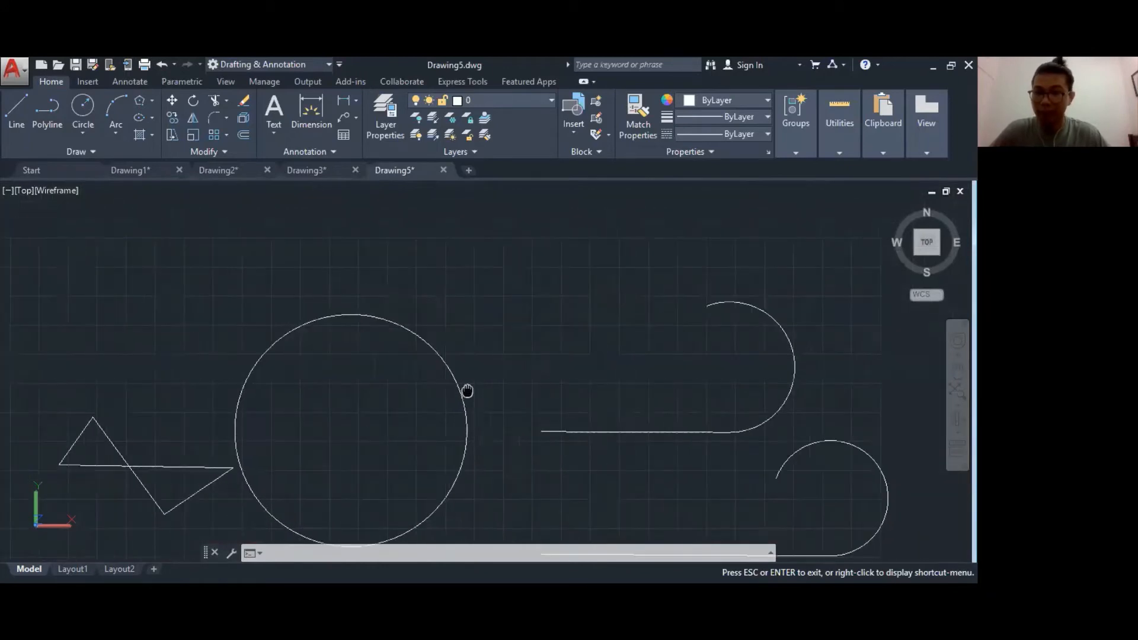
mouse_move(691, 300)
middle_down()
mouse_move(670, 333)
mouse_move(829, 372)
mouse_move(851, 284)
middle_up()
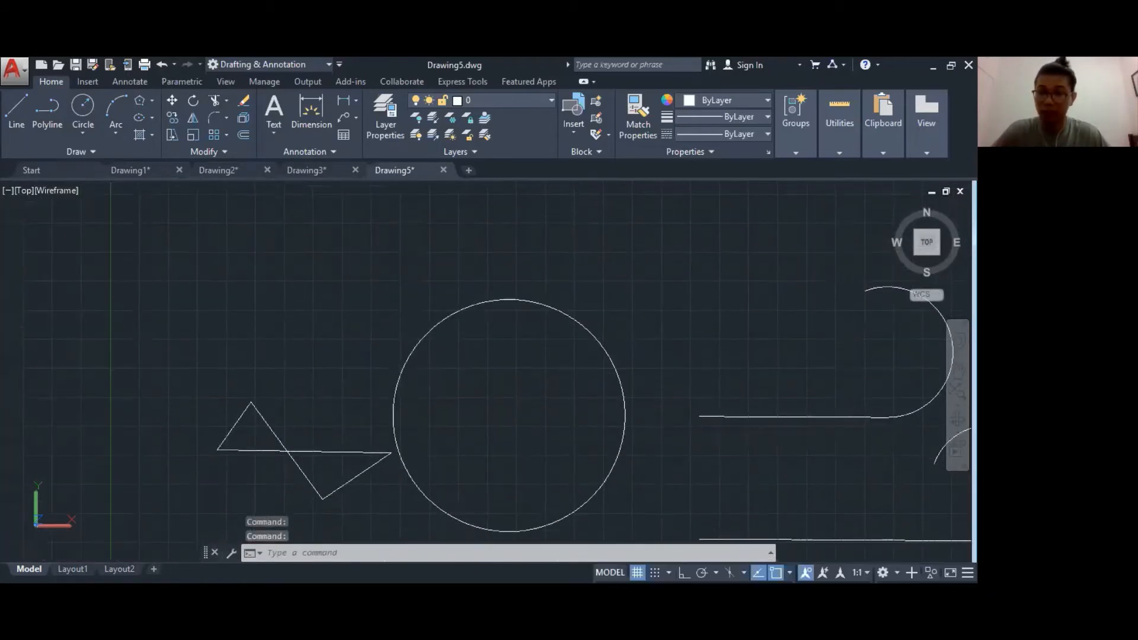
mouse_move(486, 391)
middle_down()
mouse_move(579, 285)
mouse_move(488, 254)
mouse_move(391, 279)
middle_up()
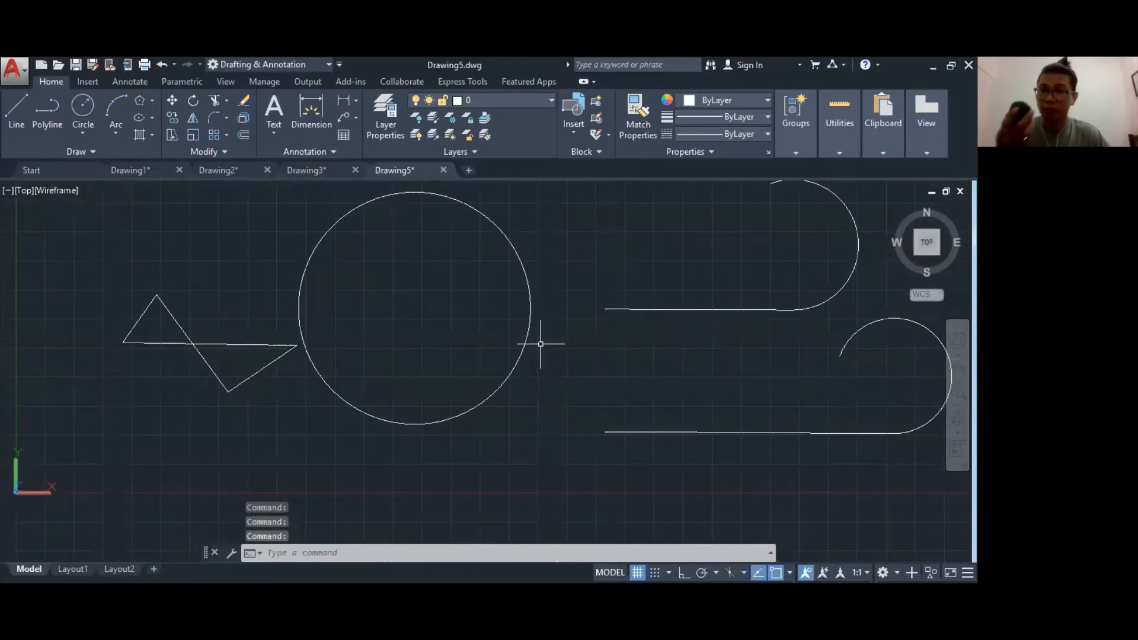
scroll(540, 344, down, 4)
scroll(540, 344, up, 3)
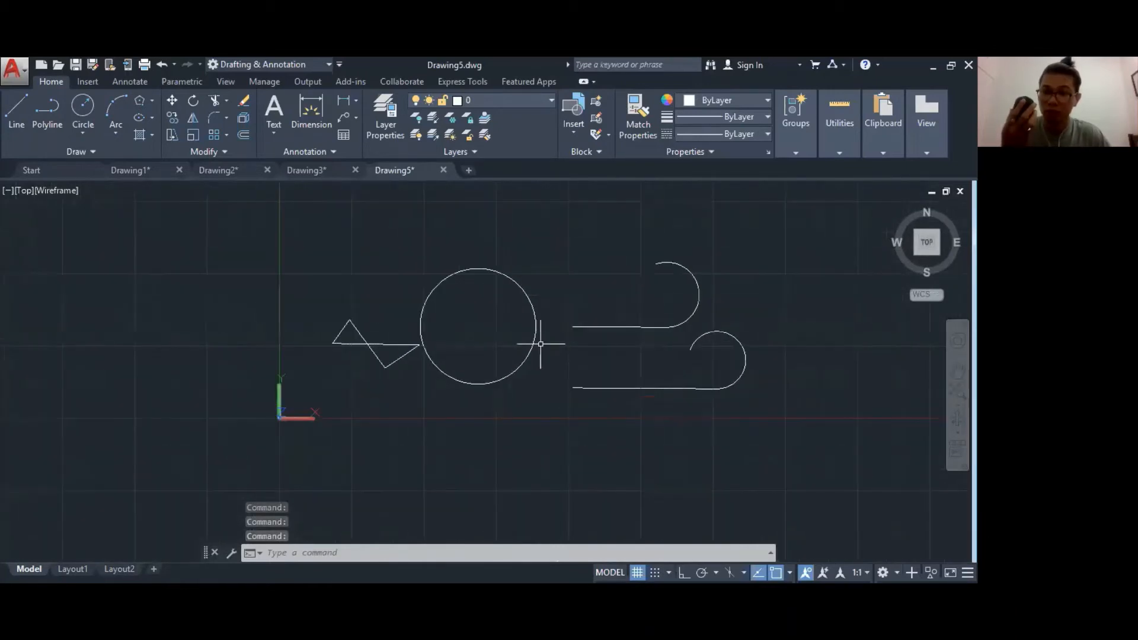
scroll(541, 344, down, 3)
scroll(541, 344, up, 3)
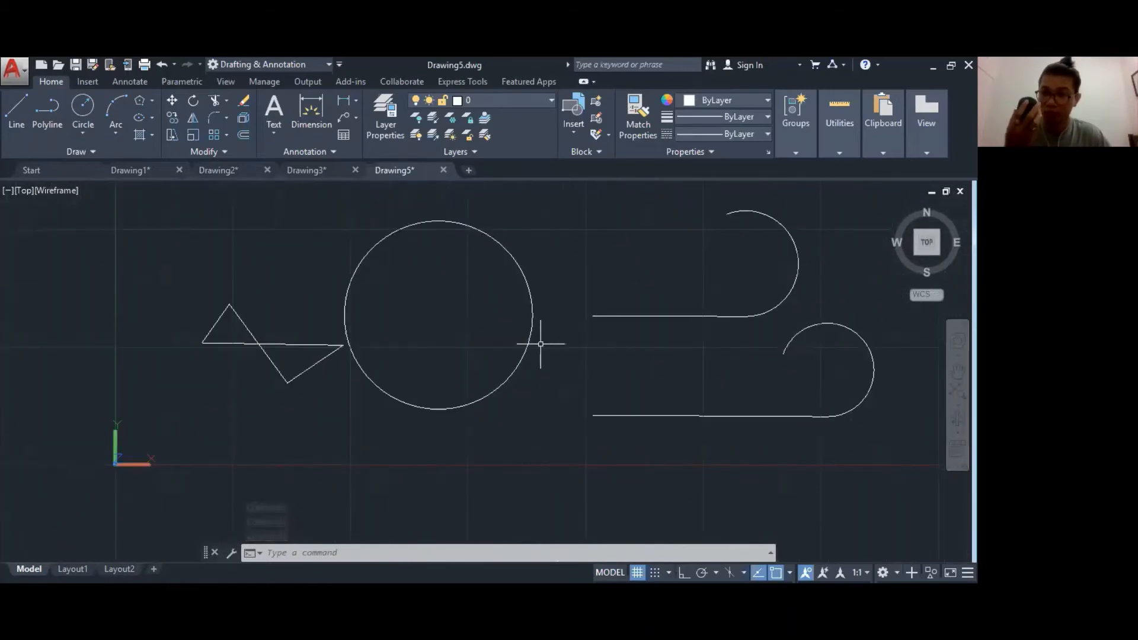
scroll(591, 318, down, 2)
scroll(596, 318, up, 2)
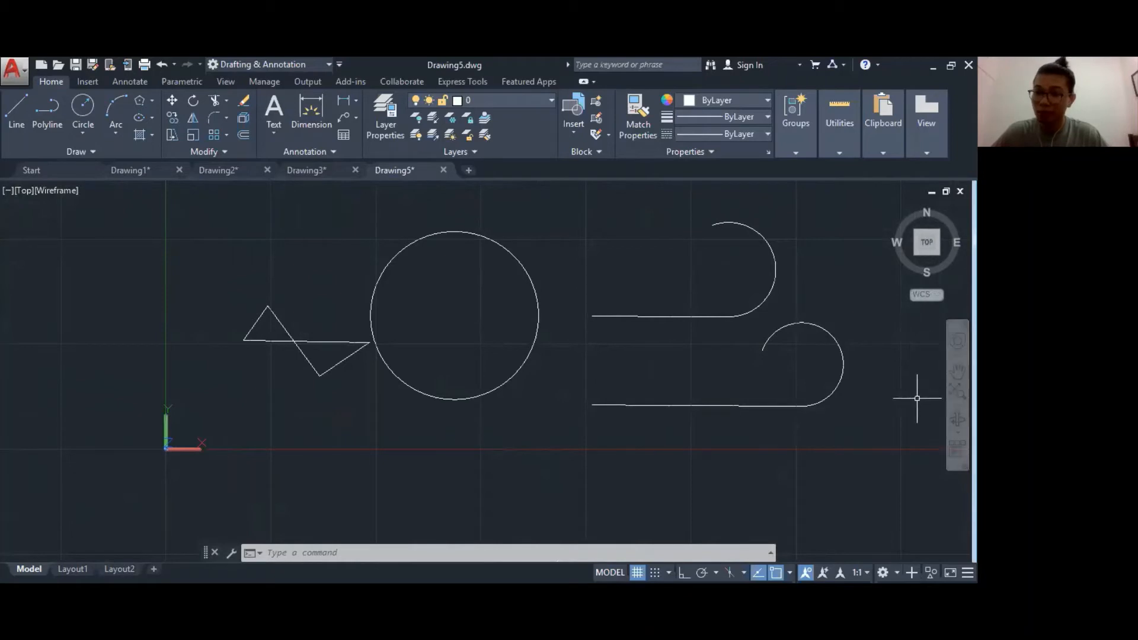
click(957, 391)
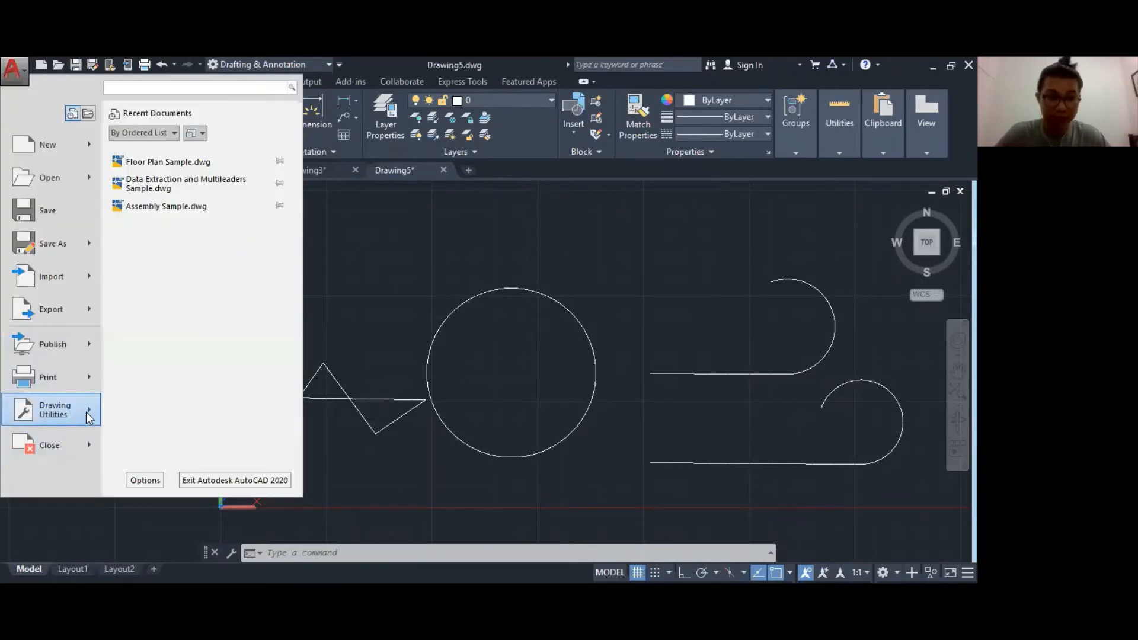
- Set the drawing units' length type to Decimal, keep Millimeters as the insertion scale, and accept the settings
mouse_move(91, 415)
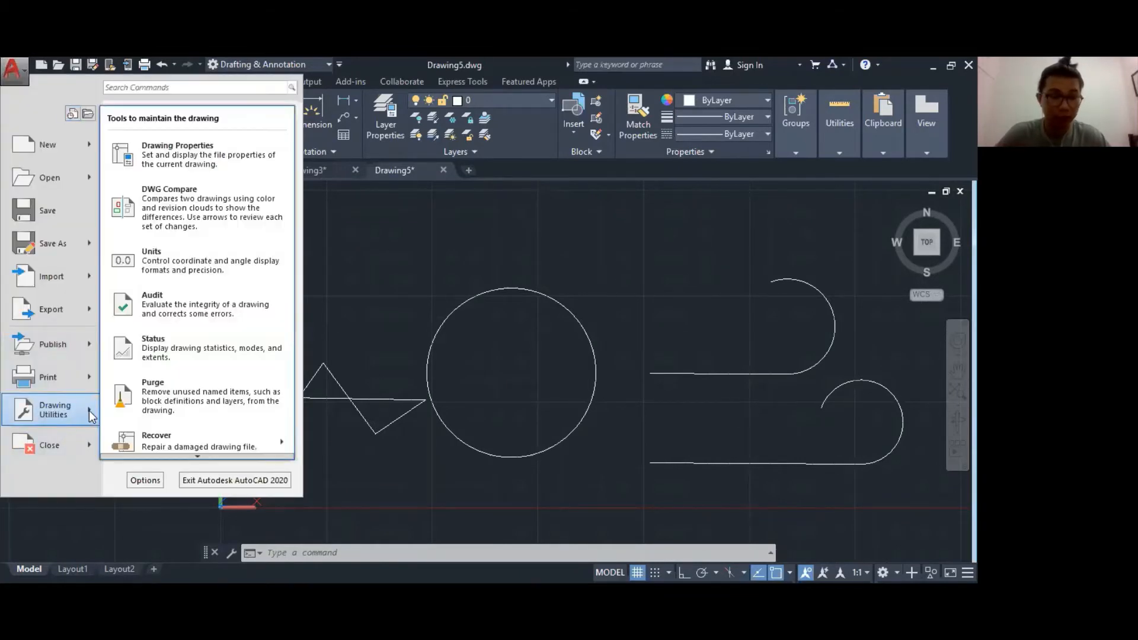
click(153, 266)
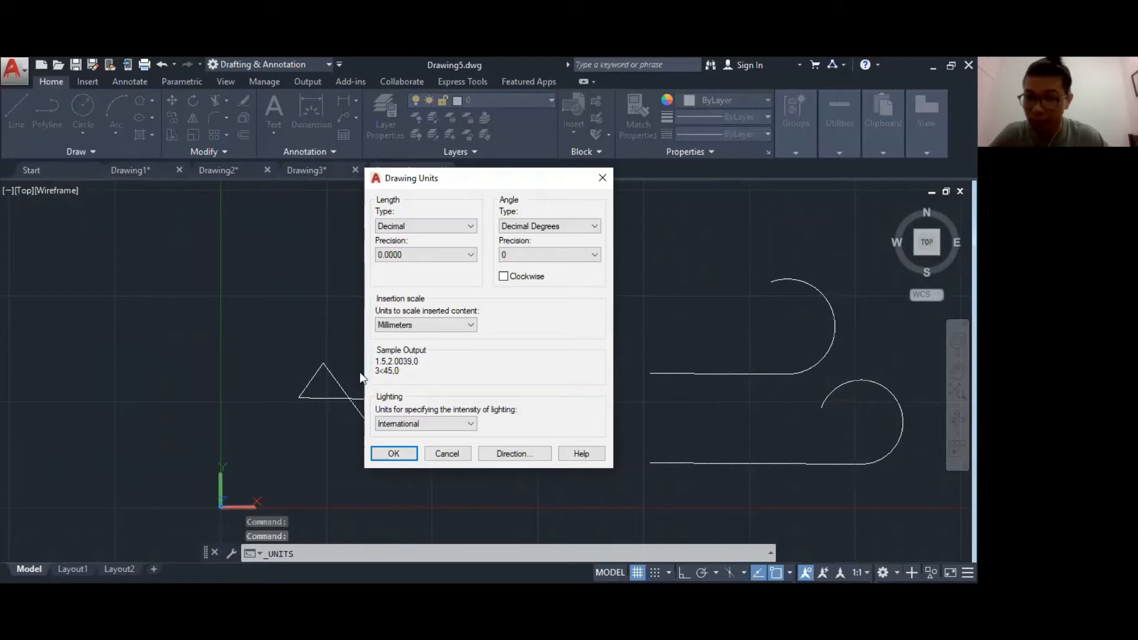
click(465, 226)
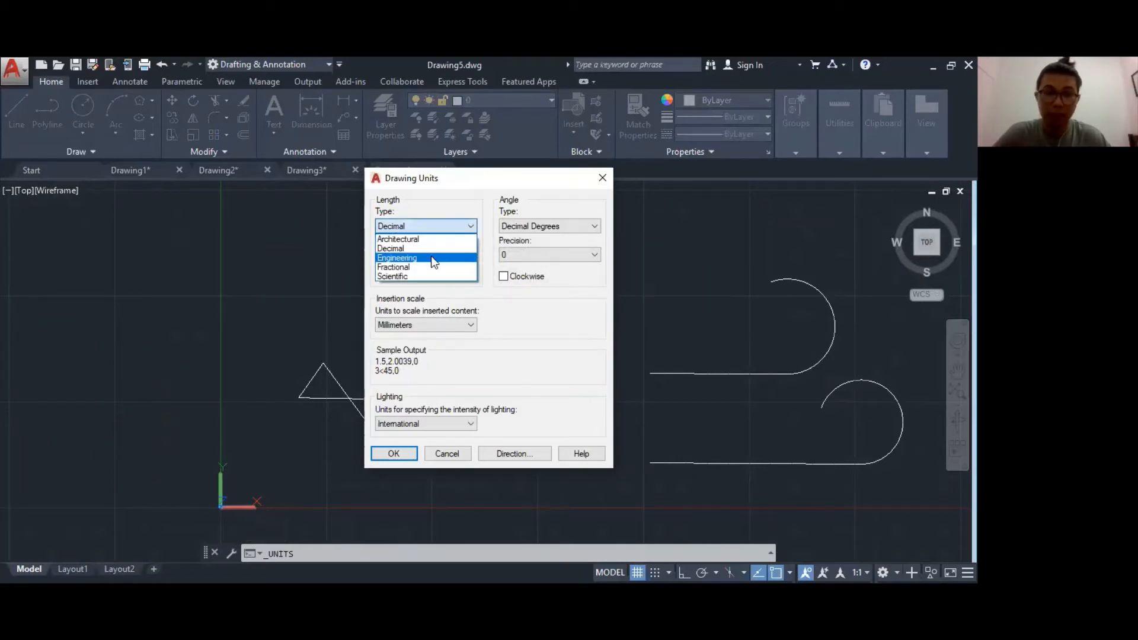
click(392, 248)
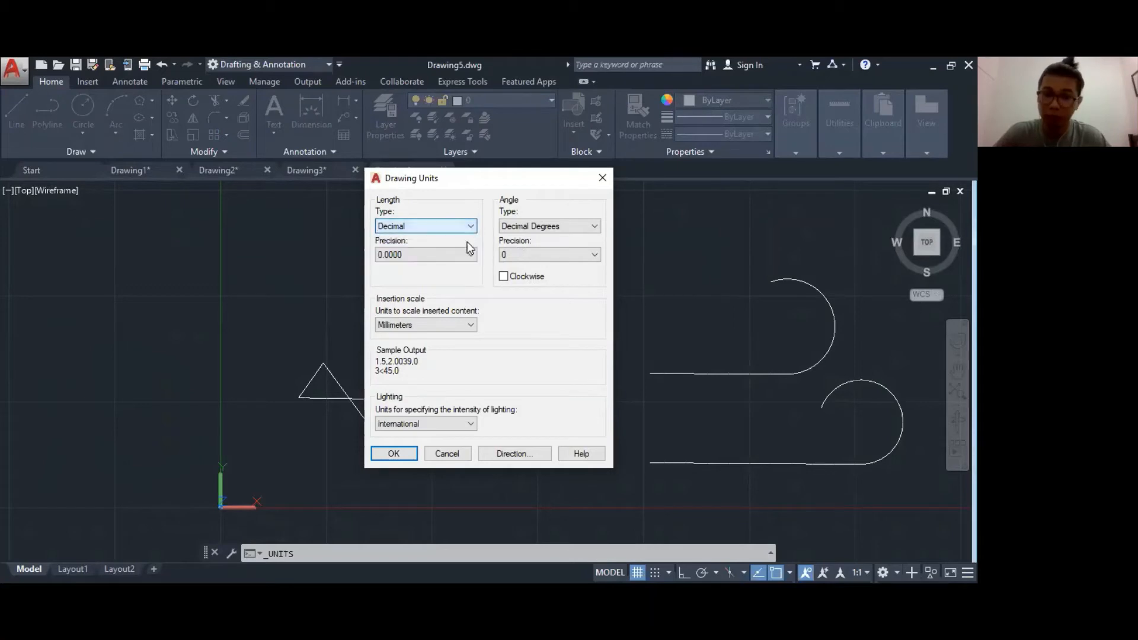
click(470, 326)
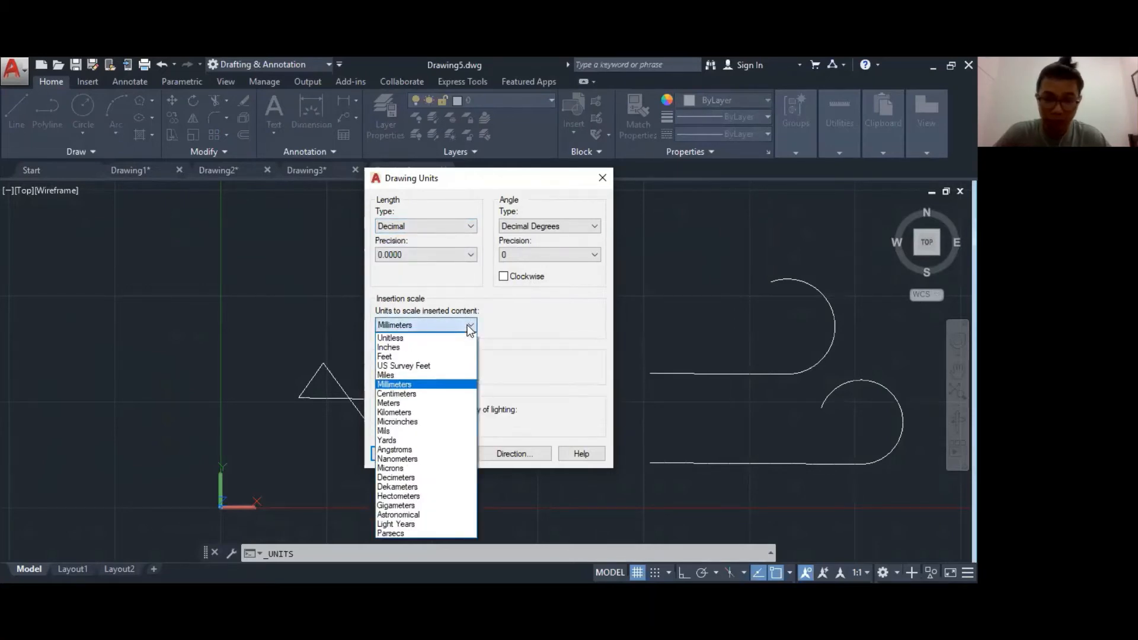
click(470, 327)
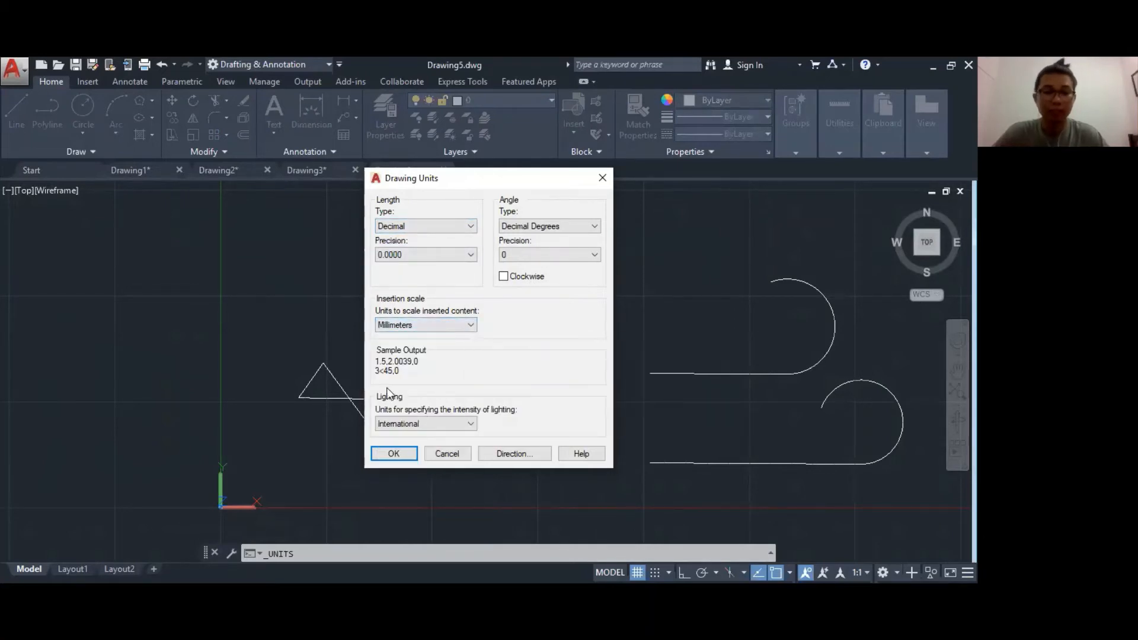
click(394, 454)
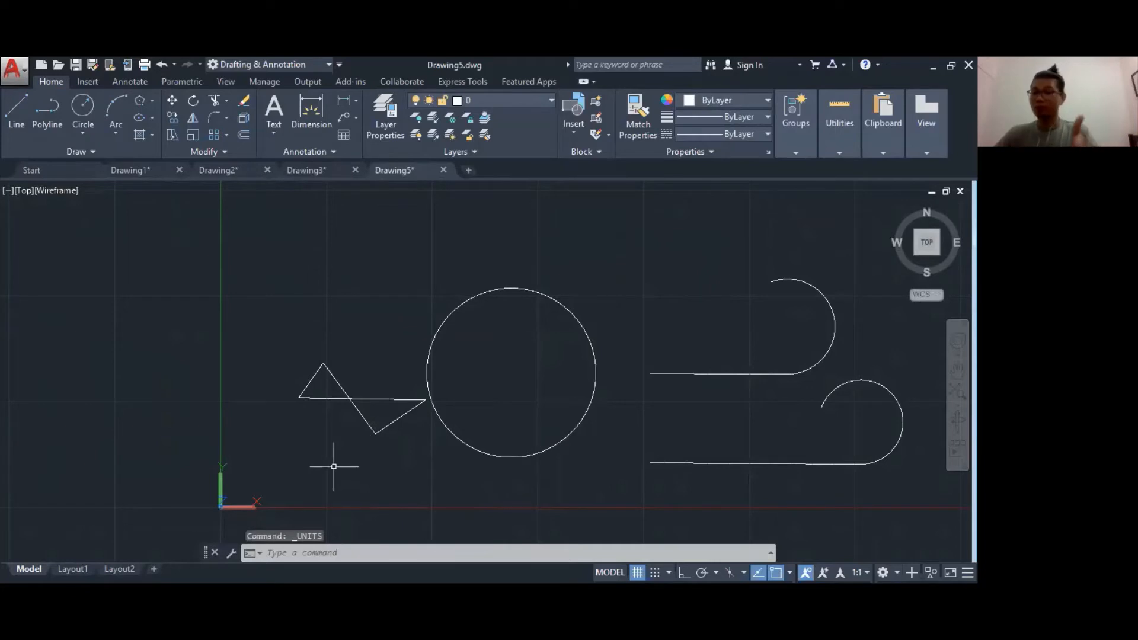
- Open the Drawing Units settings with the UNITS command and close them without changes
click(378, 554)
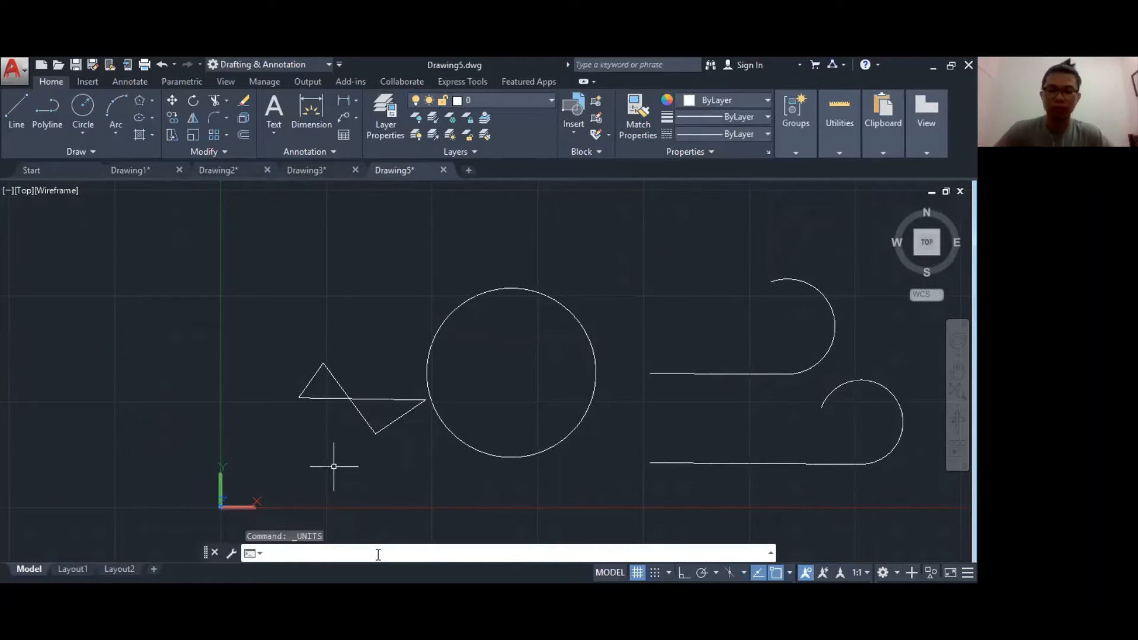
text(UNI)
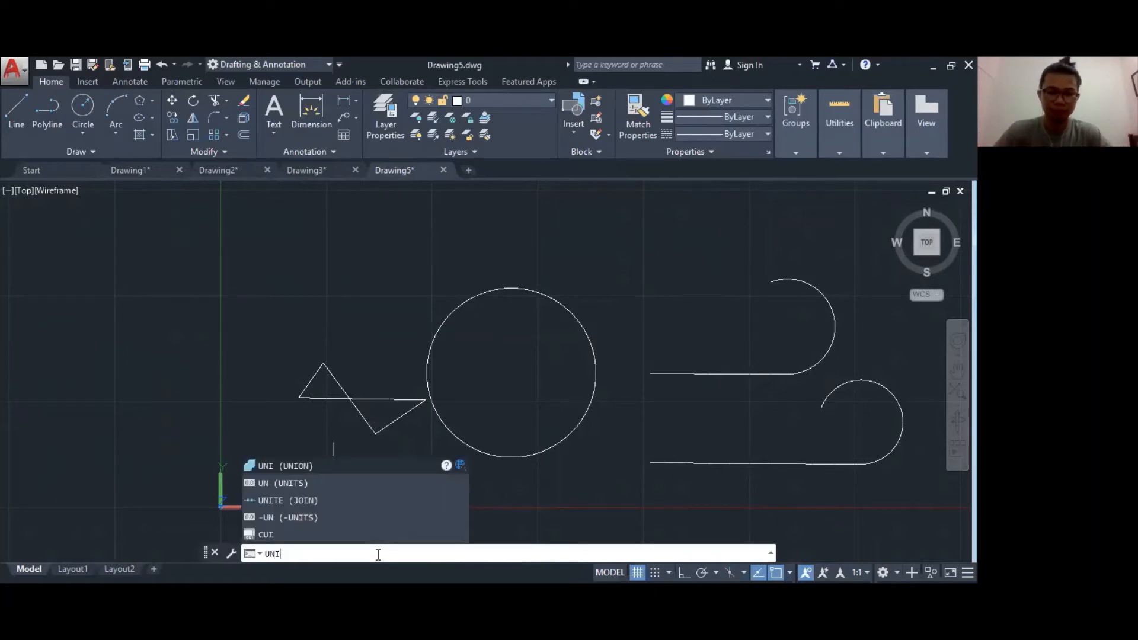
text(YTS)
key(Return)
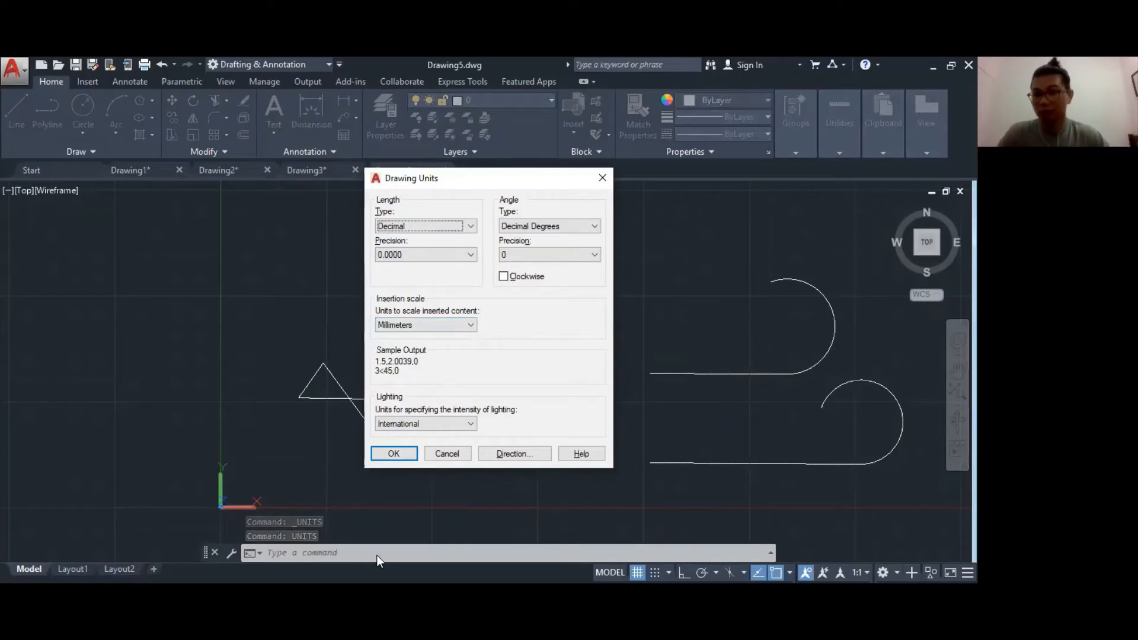
click(603, 177)
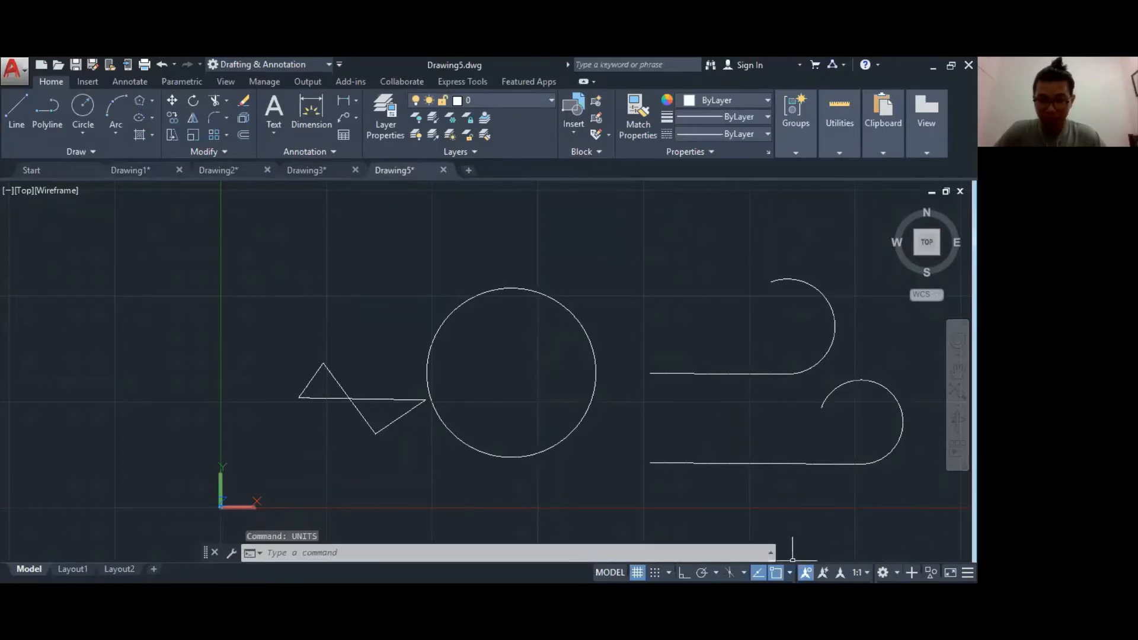
- Switch the grid display off and back on
middle_drag(668, 408, 593, 390)
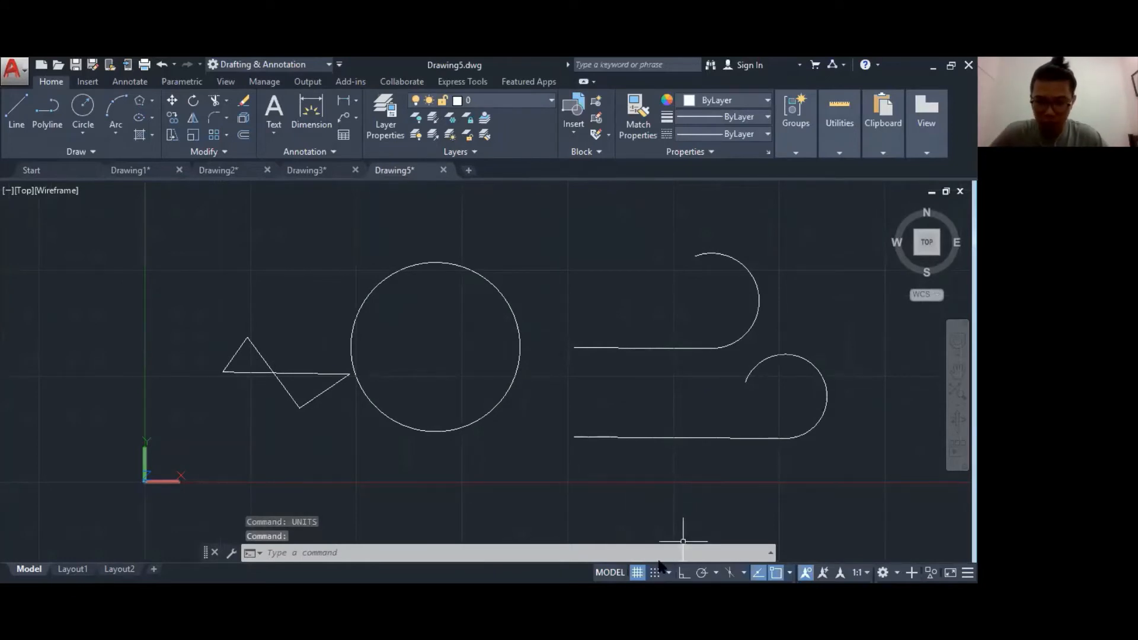
click(638, 571)
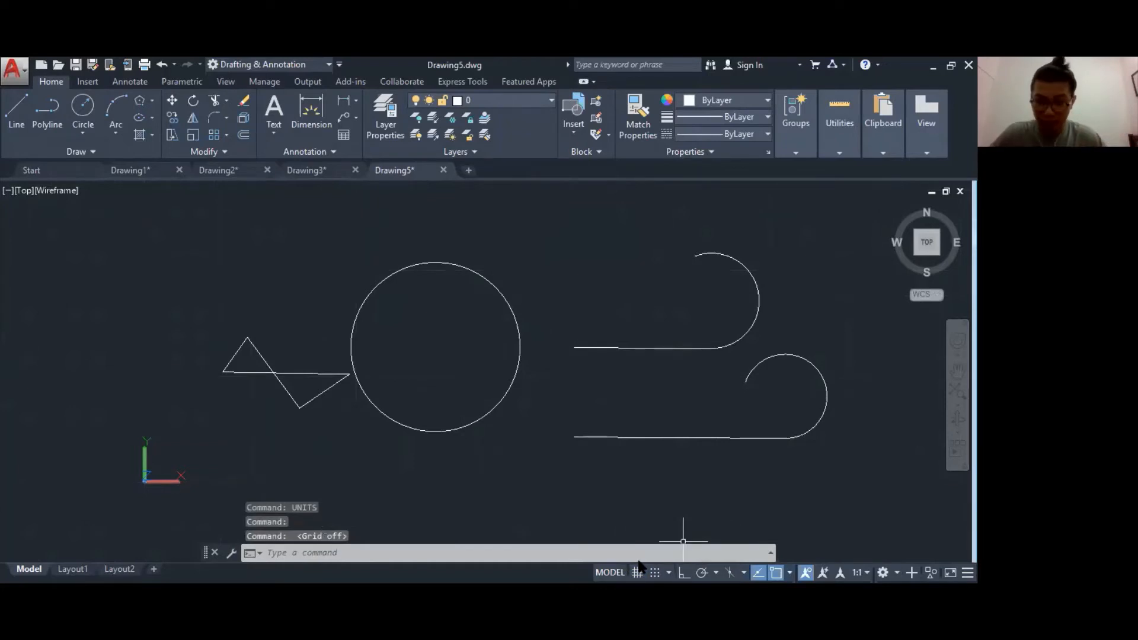
click(637, 565)
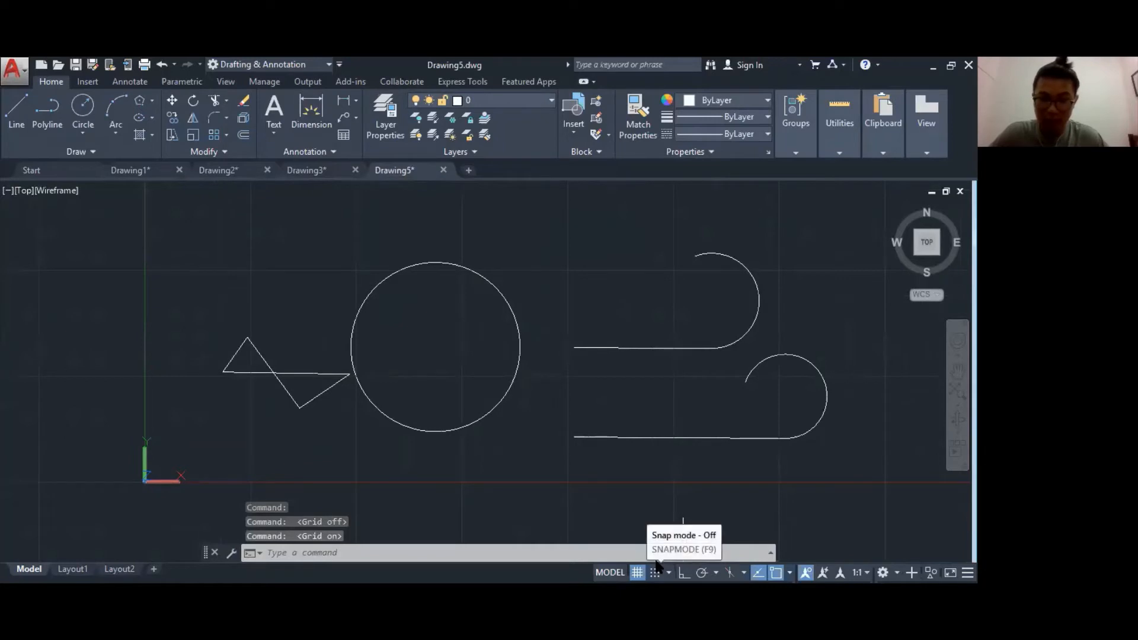
- Turn on Snap mode, and switch object snap off and back on
click(655, 564)
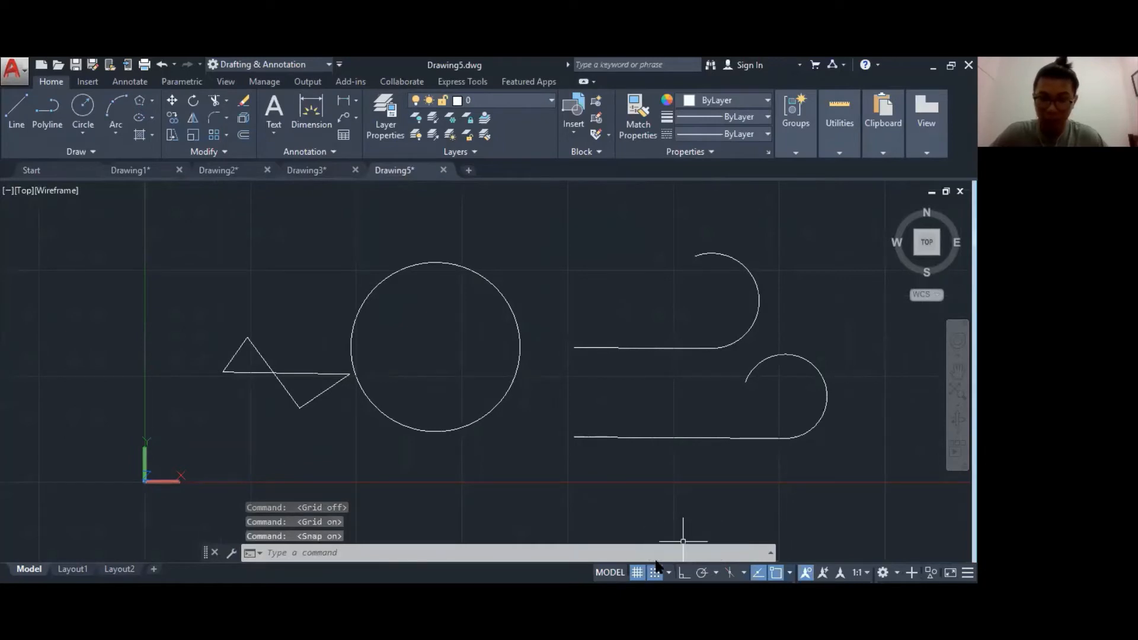
click(482, 251)
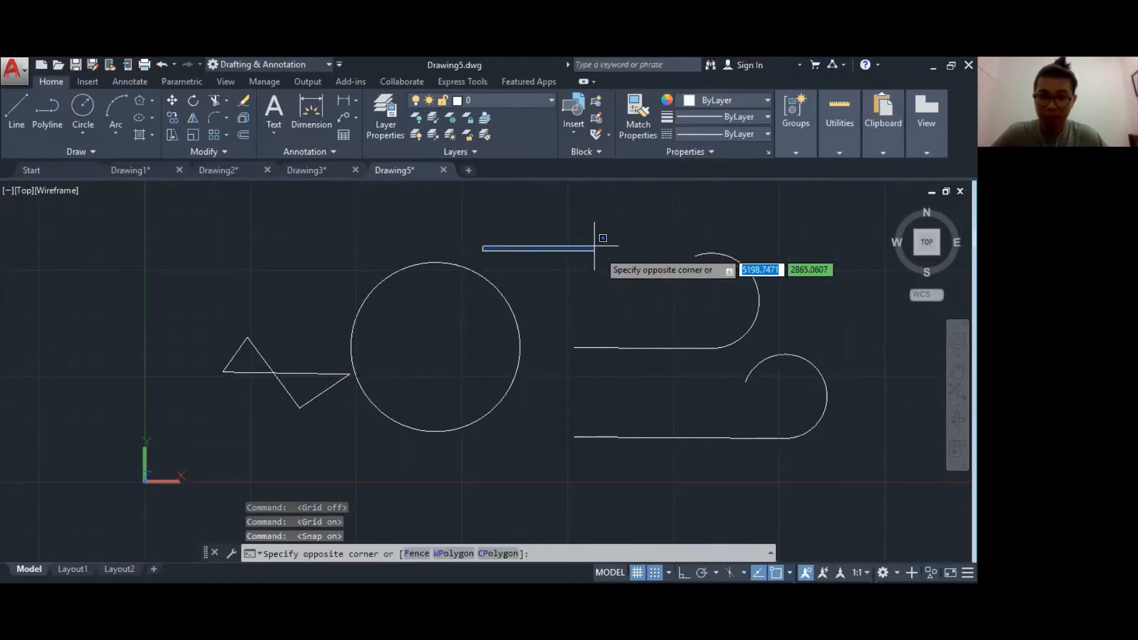
key(Escape)
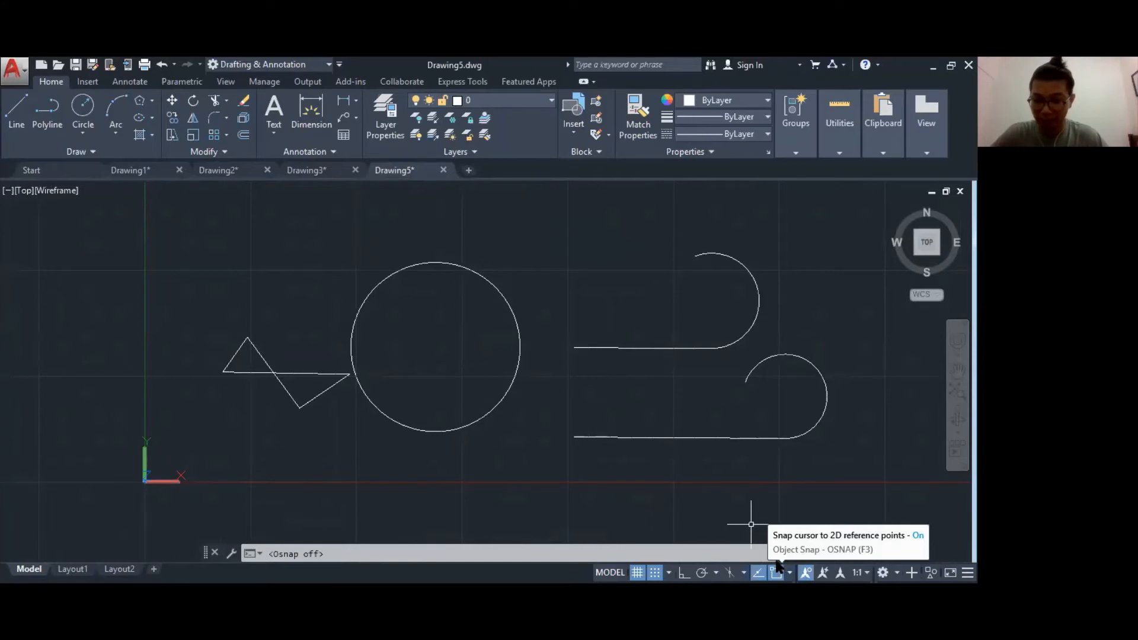
click(776, 571)
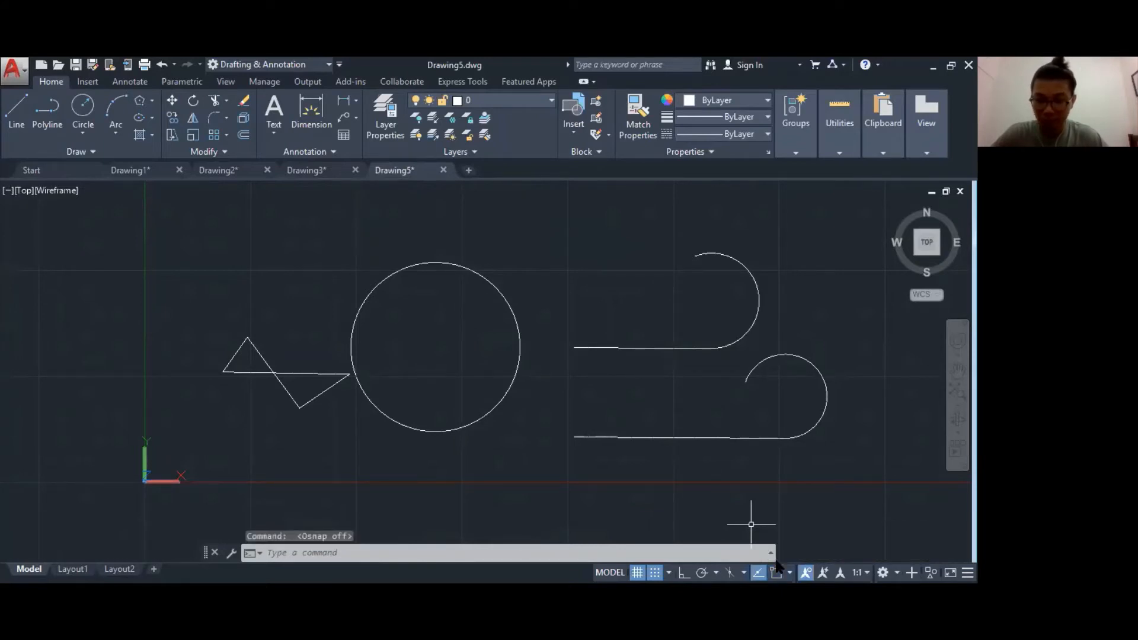
click(776, 571)
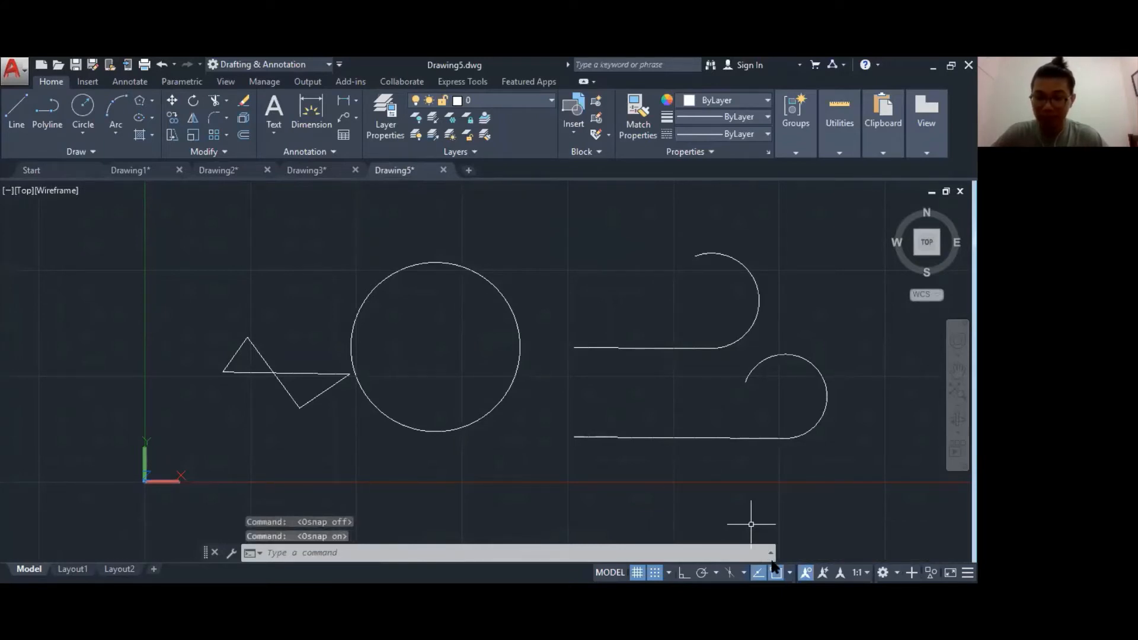
- Draw a single line from a free point above and to the right of the circle to the circle's centre
click(11, 108)
click(604, 209)
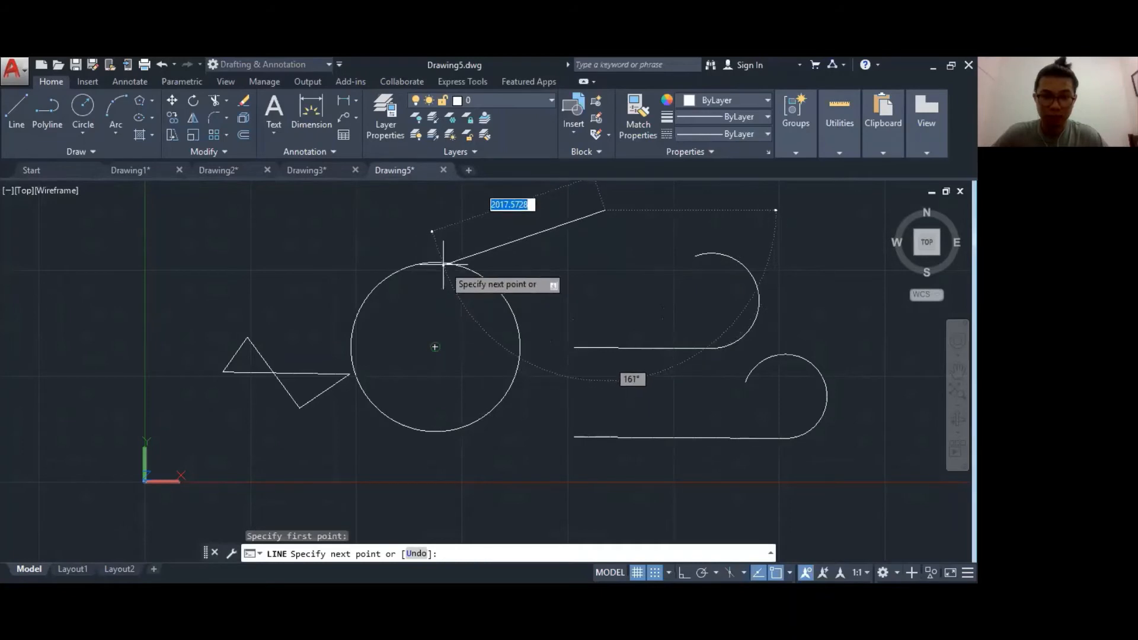
click(435, 347)
key(Escape)
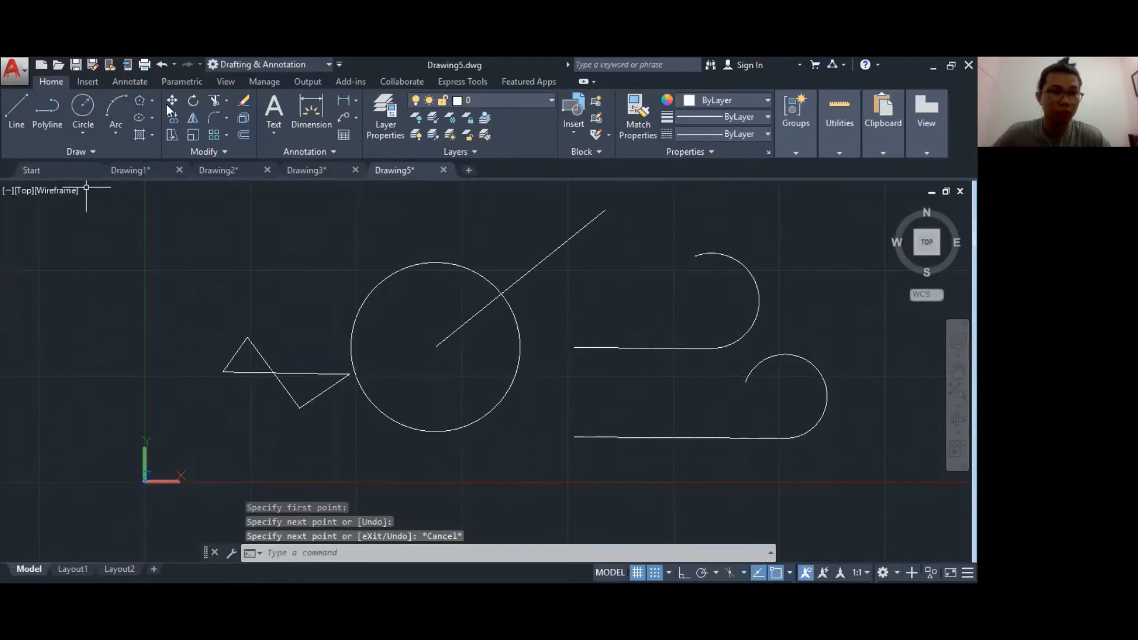
- Draw a rectangle by two opposite corners in the free area above the circle and the zigzag shape
click(149, 101)
click(156, 120)
middle_drag(318, 309, 282, 454)
click(204, 262)
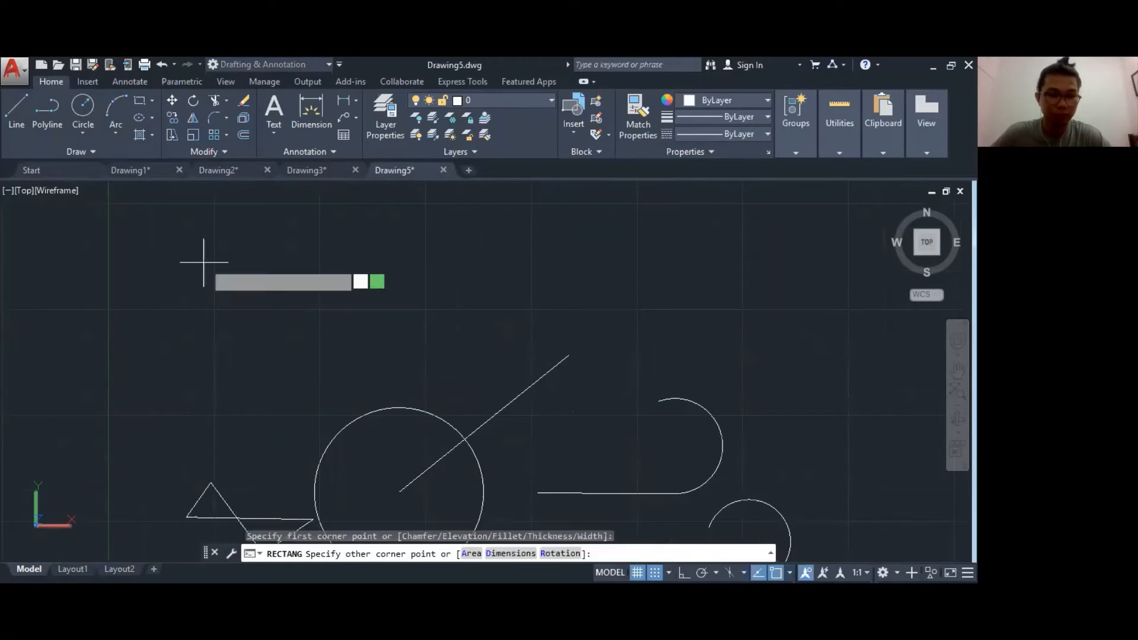
click(407, 360)
middle_drag(389, 460, 405, 415)
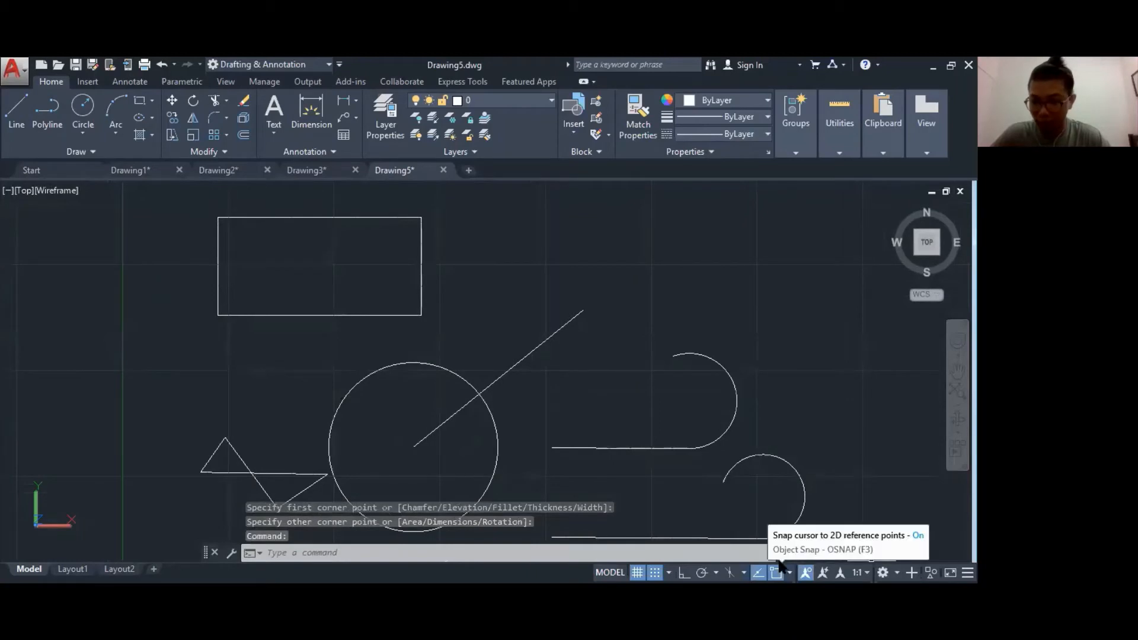
- Draw a line about 2498 long from a free point right of the rectangle to the rectangle's upper-right corner endpoint
click(16, 115)
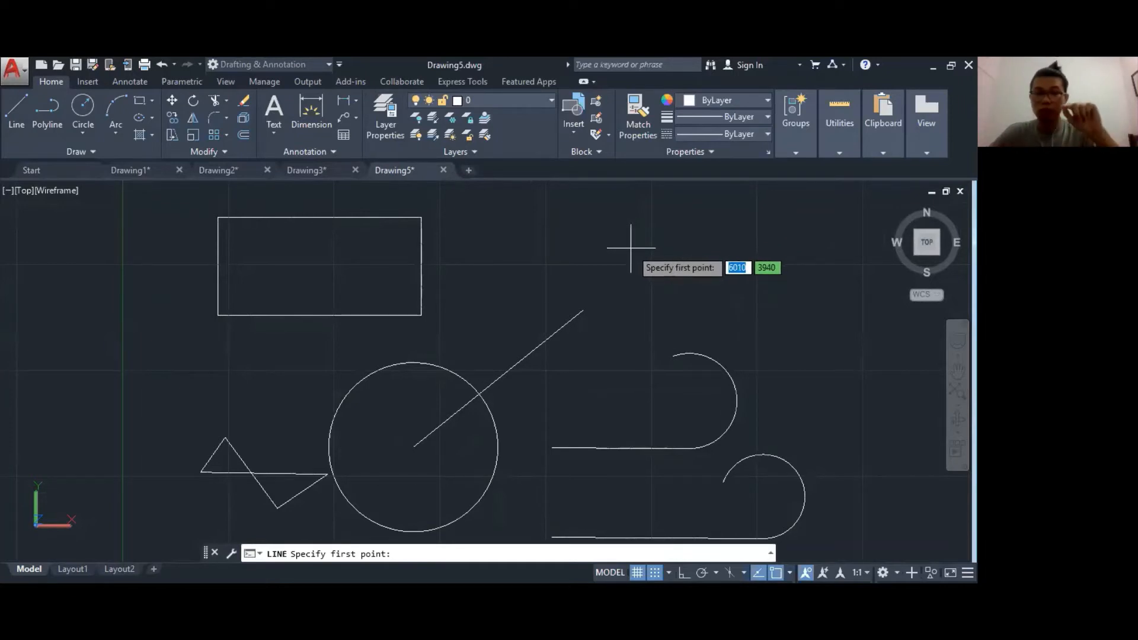
click(630, 247)
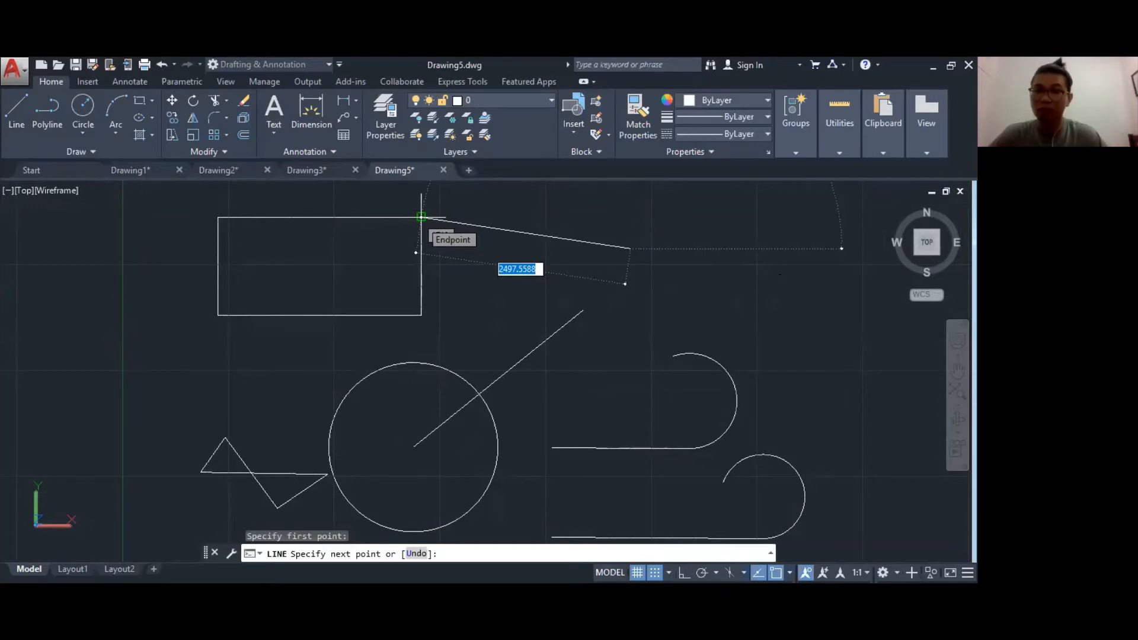
click(421, 217)
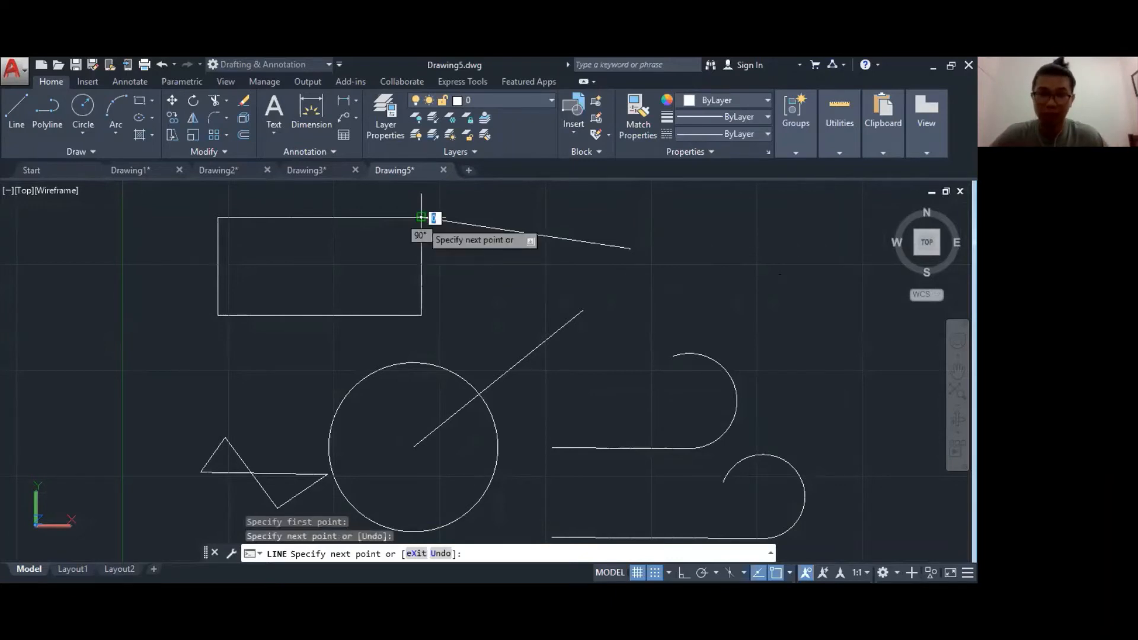
key(Escape)
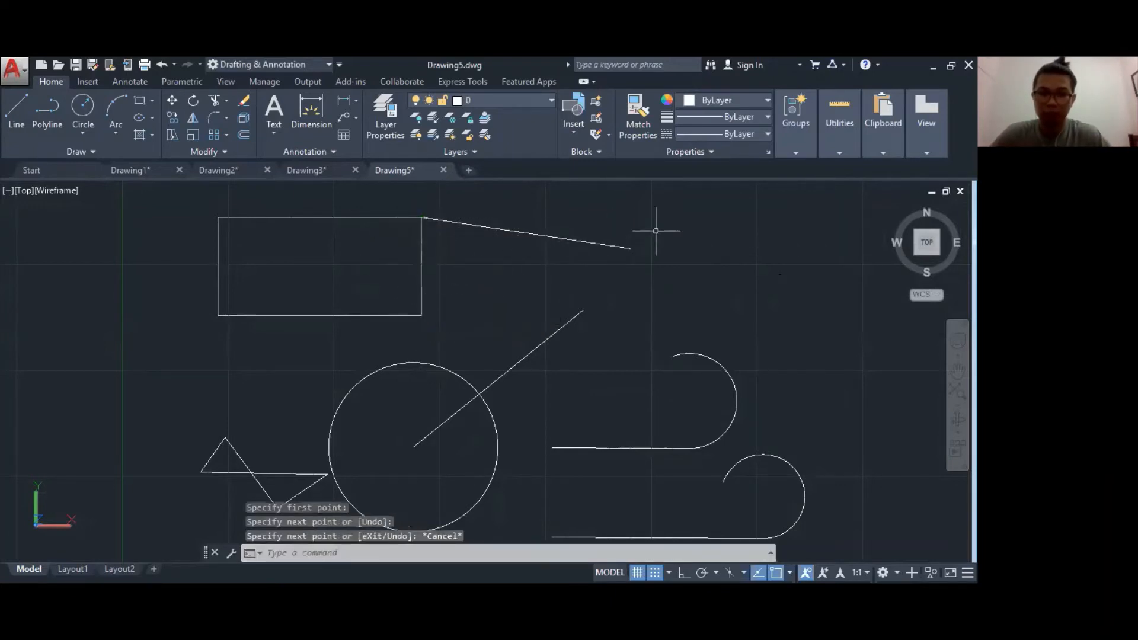
- Draw a line from the free end of the slanted line to the rectangle's lower-right corner, forming a pointed tip
click(23, 119)
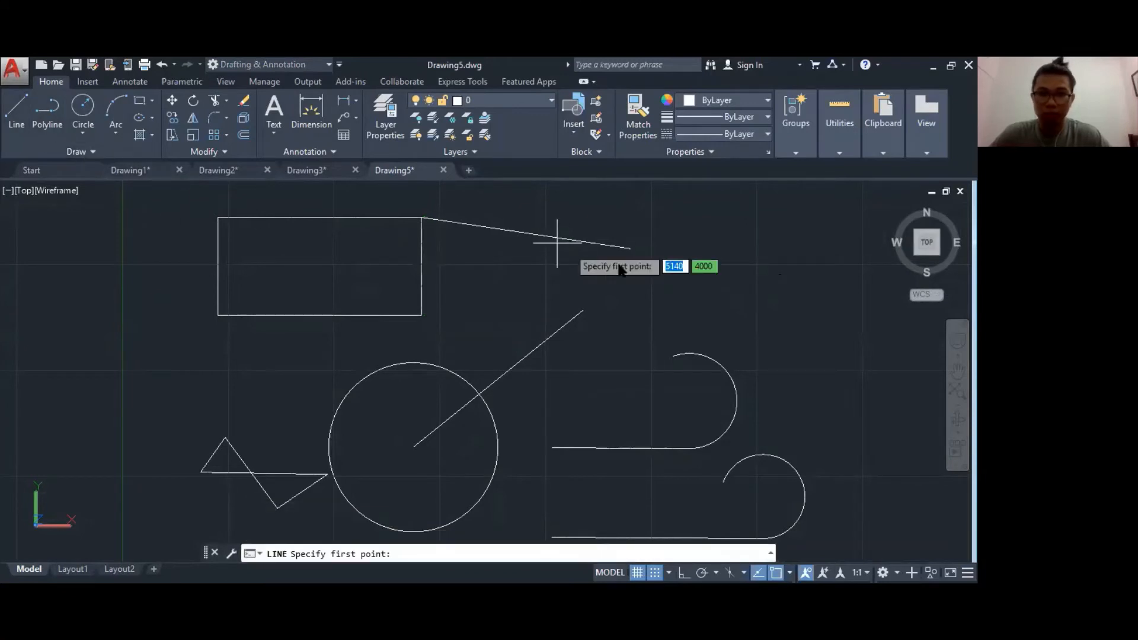
click(629, 249)
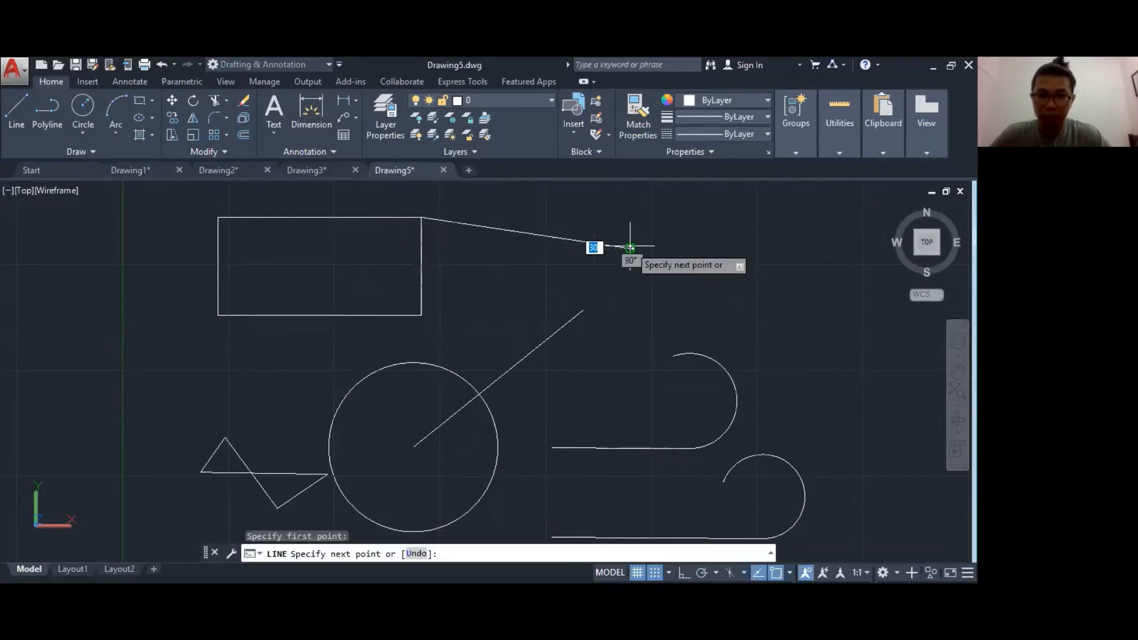
click(421, 315)
key(Escape)
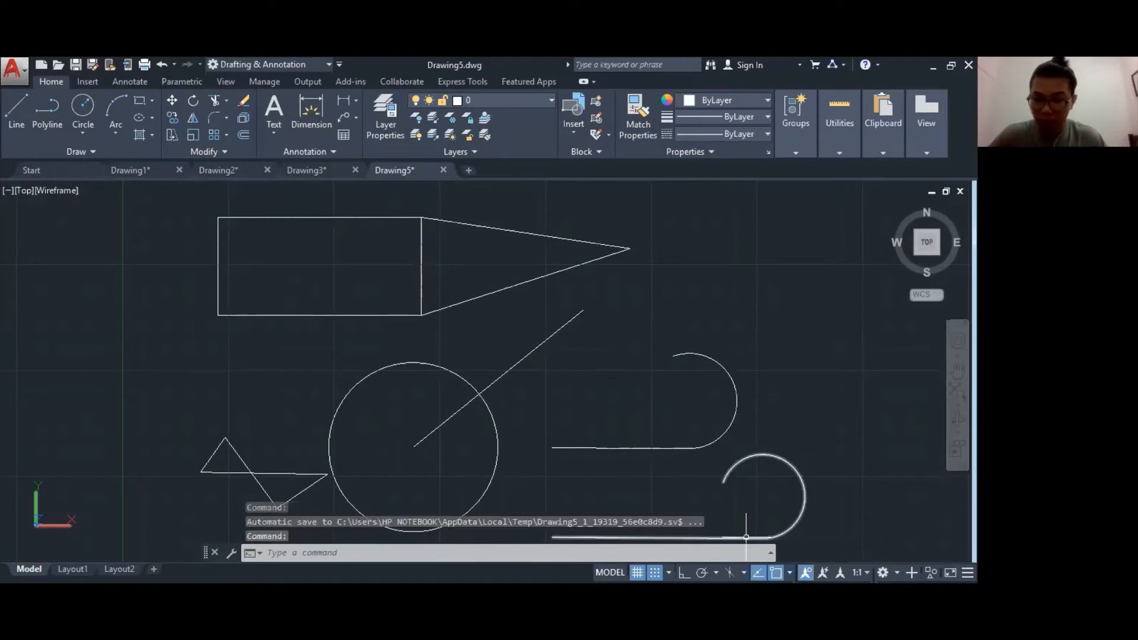
- Turn off the Center object snap and erase the line that runs to the circle's centre
click(789, 573)
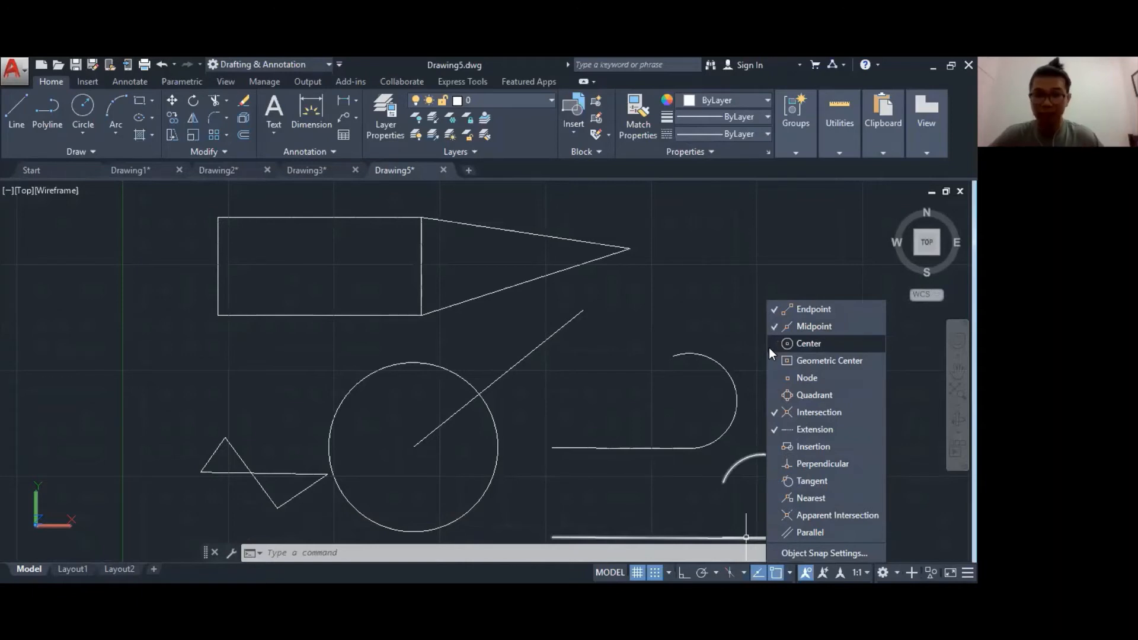
click(600, 395)
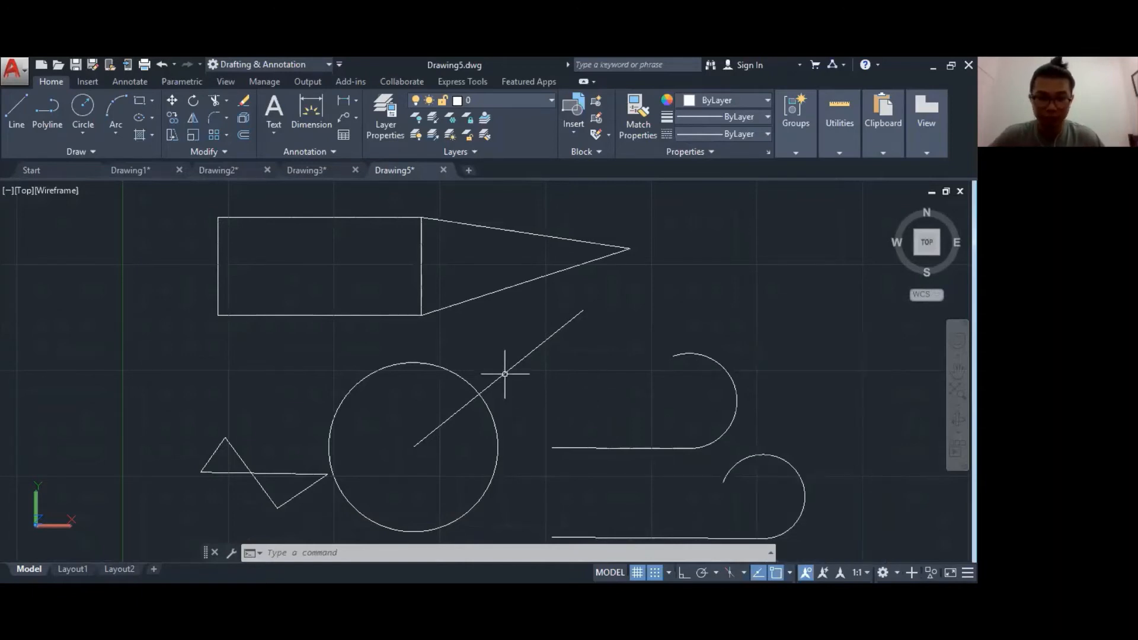
click(505, 375)
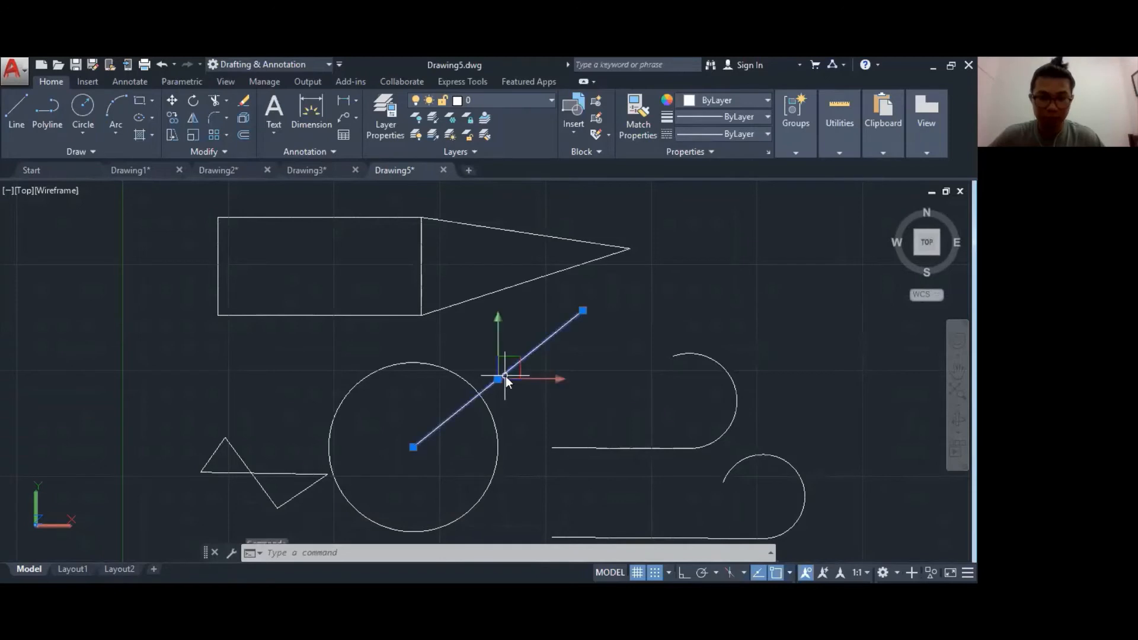
click(241, 100)
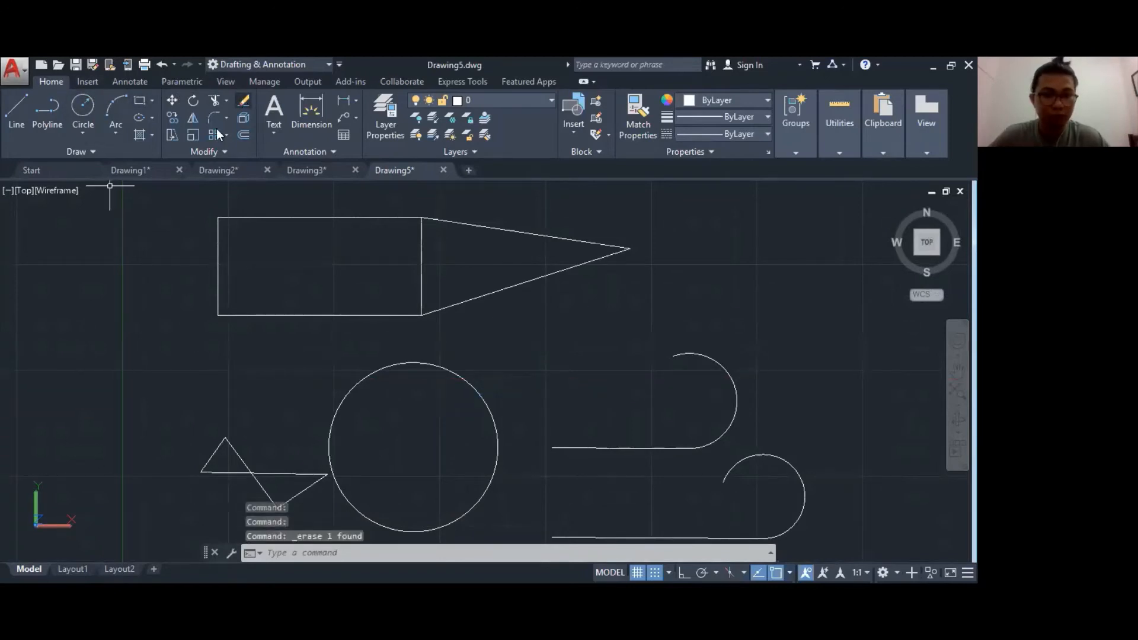
click(23, 109)
click(607, 307)
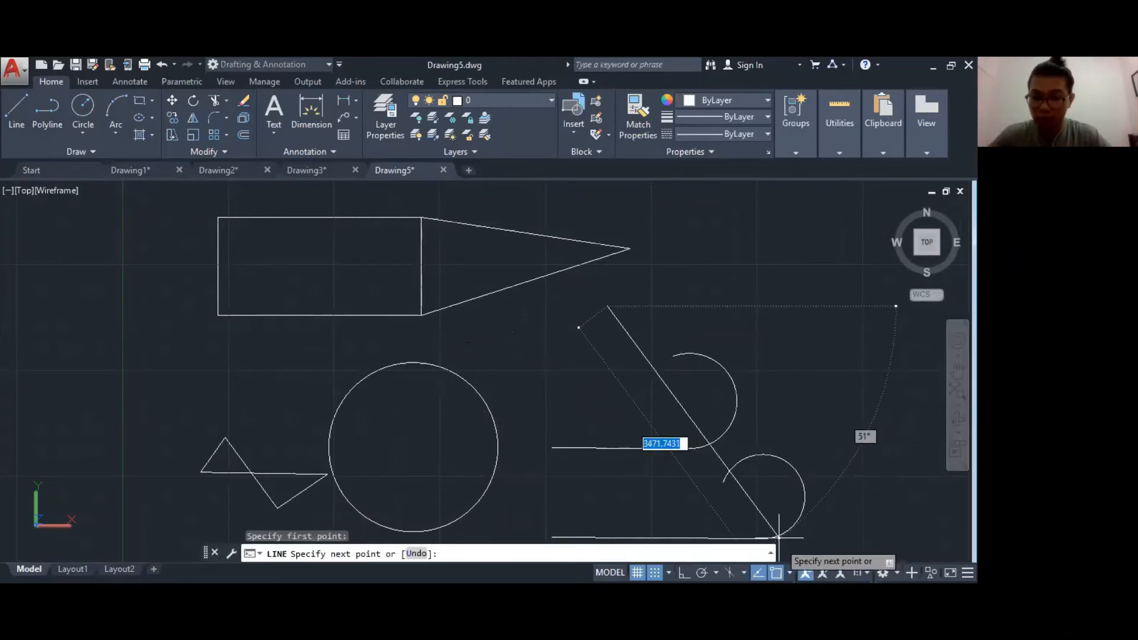
key(Escape)
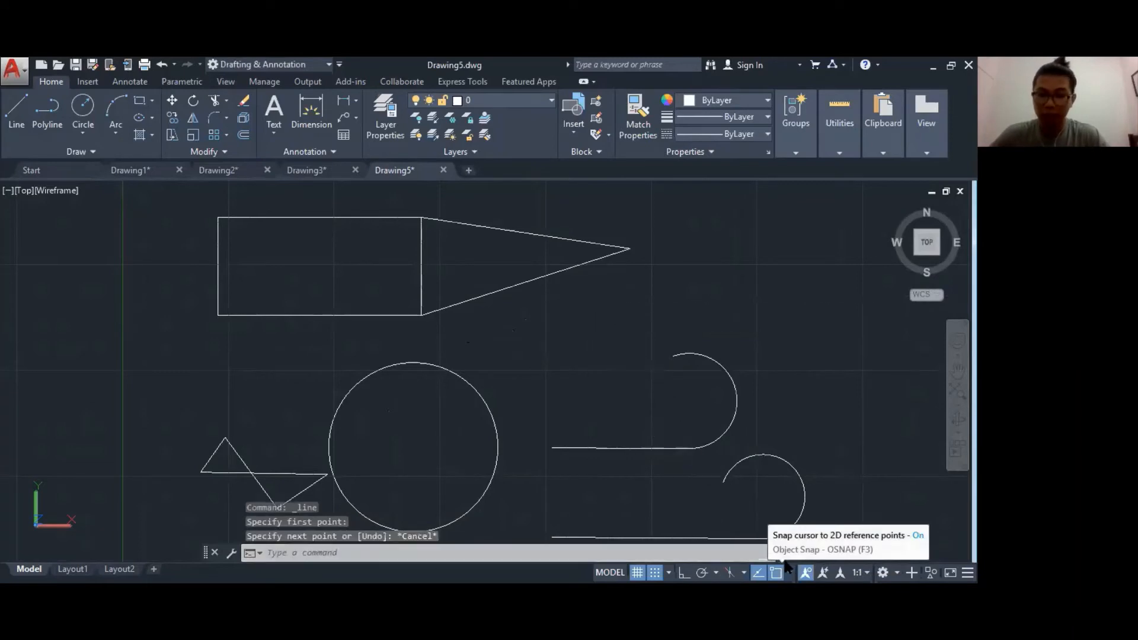
- Turn on the Center object snap and draw a line from a free point above and right of the circle to its centre
click(789, 573)
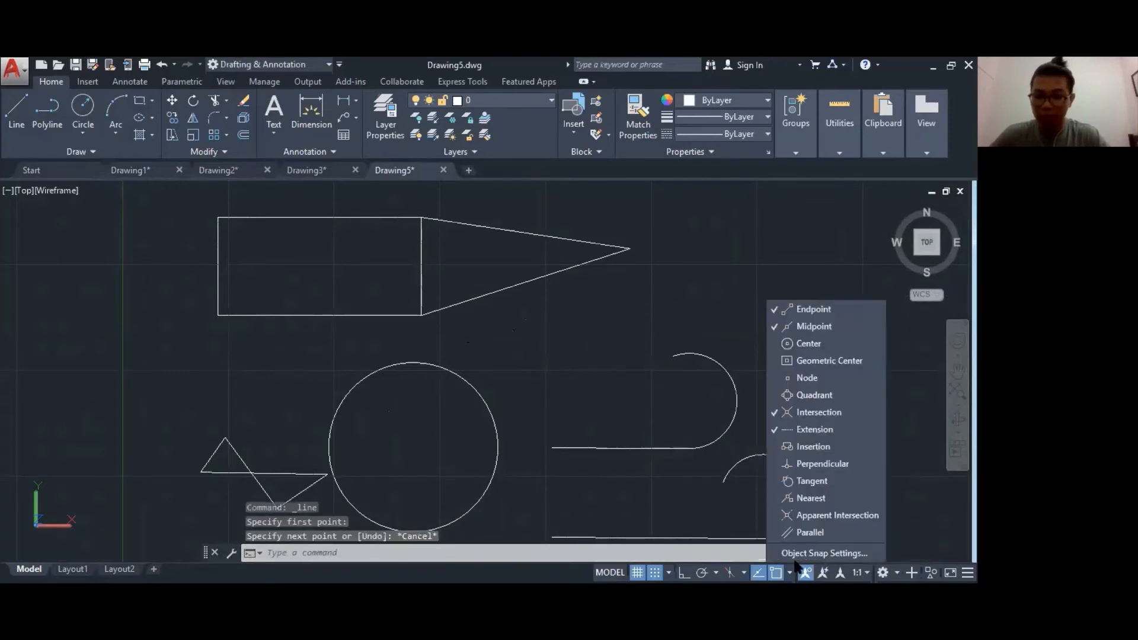
click(773, 347)
click(23, 105)
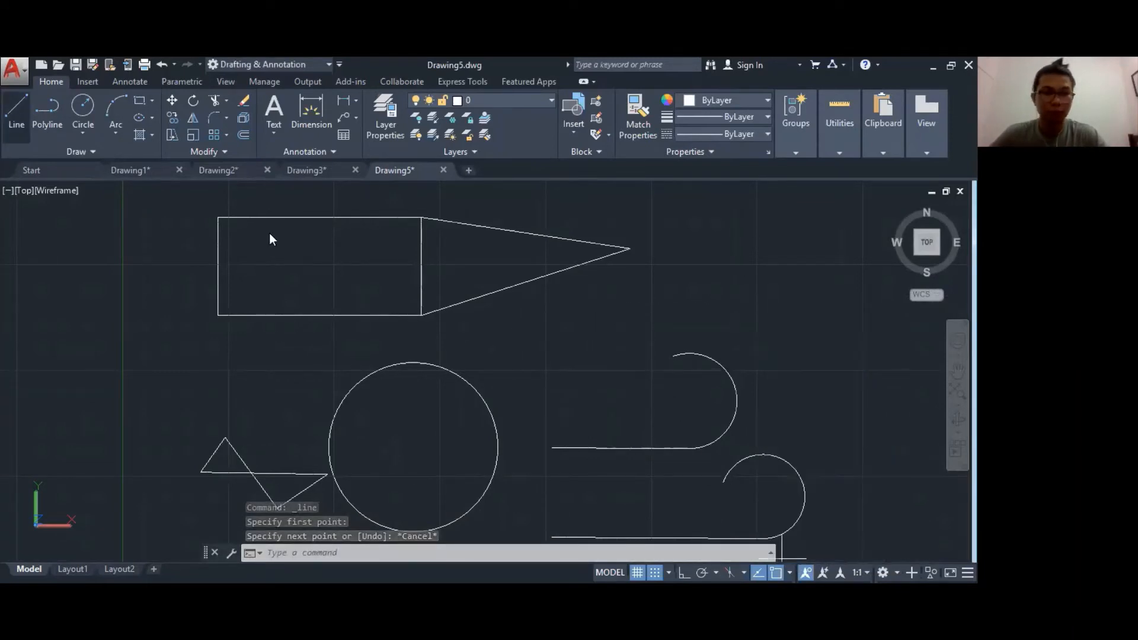
click(614, 292)
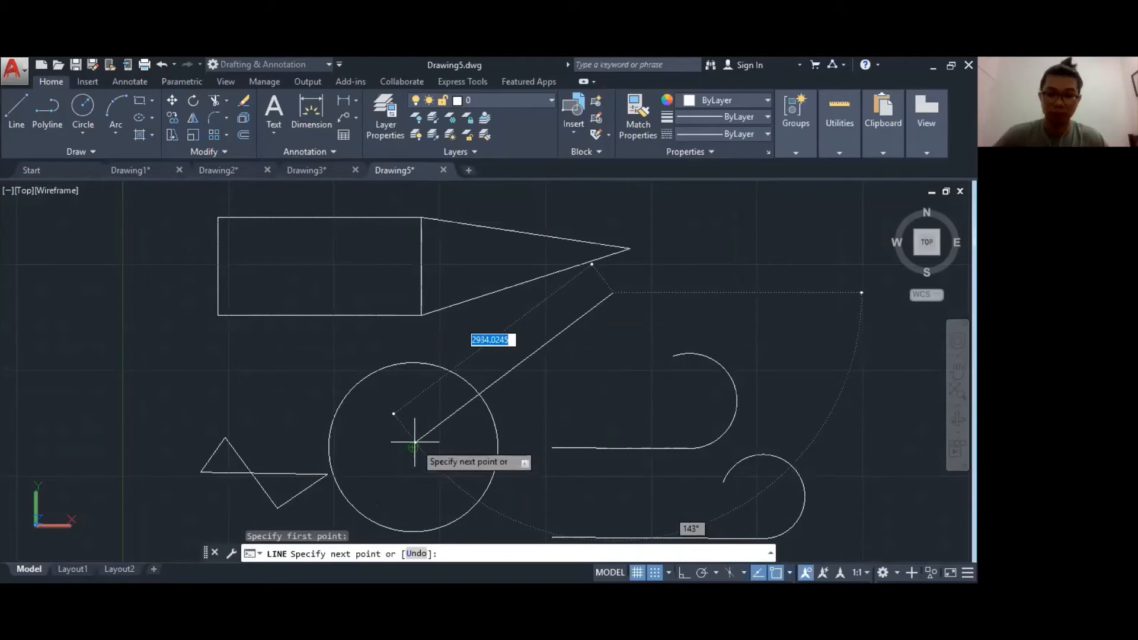
click(413, 448)
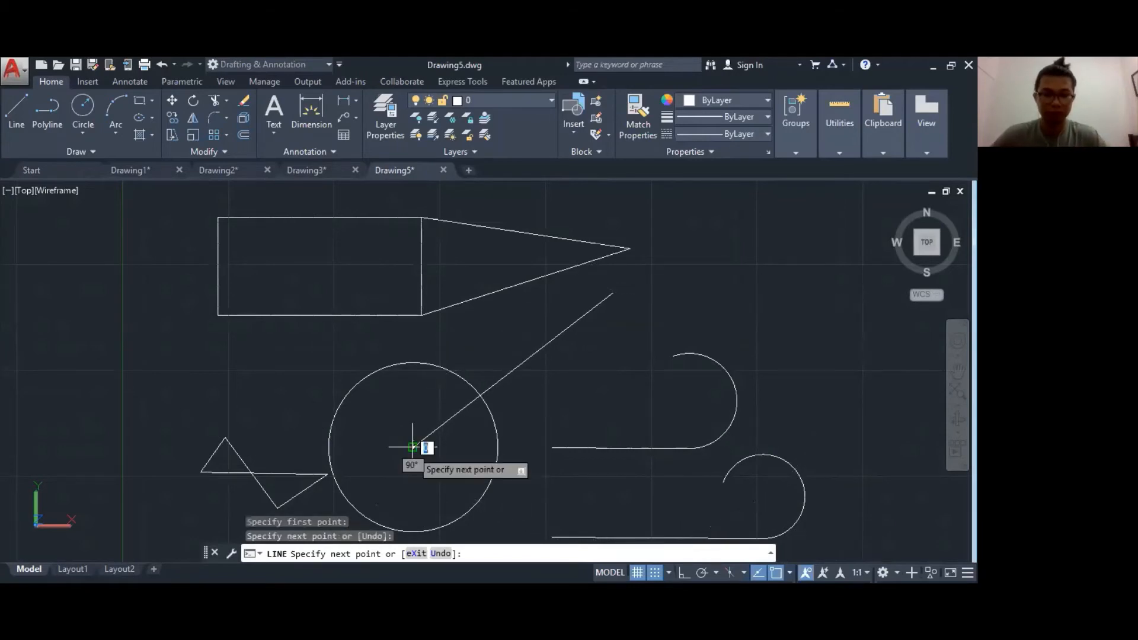
key(Escape)
scroll(858, 350, down, 2)
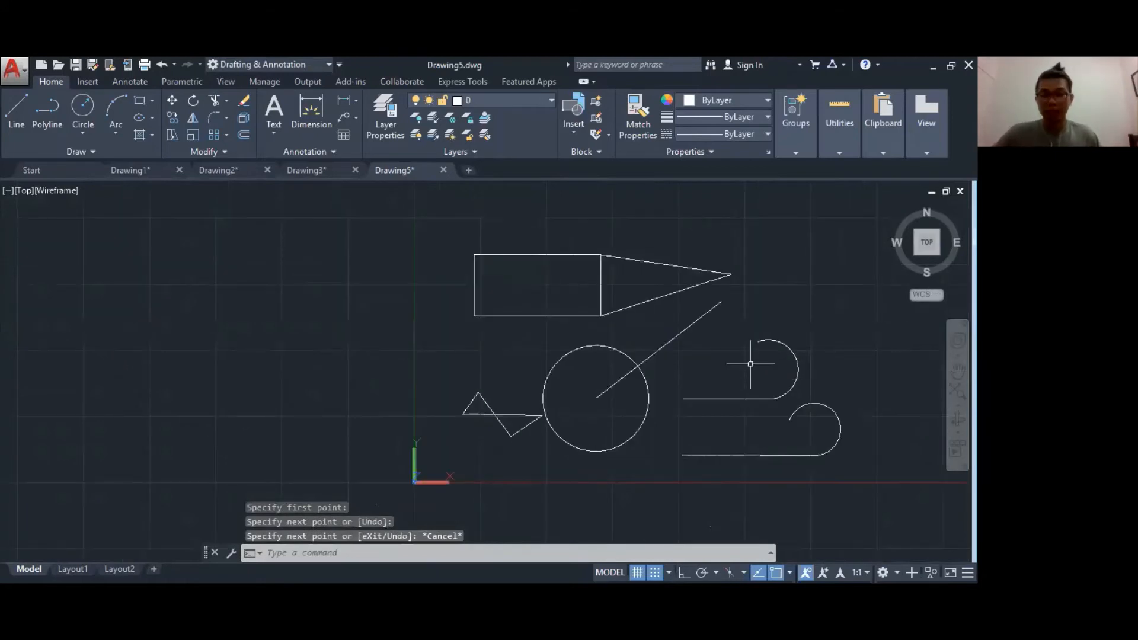
middle_drag(752, 368, 683, 309)
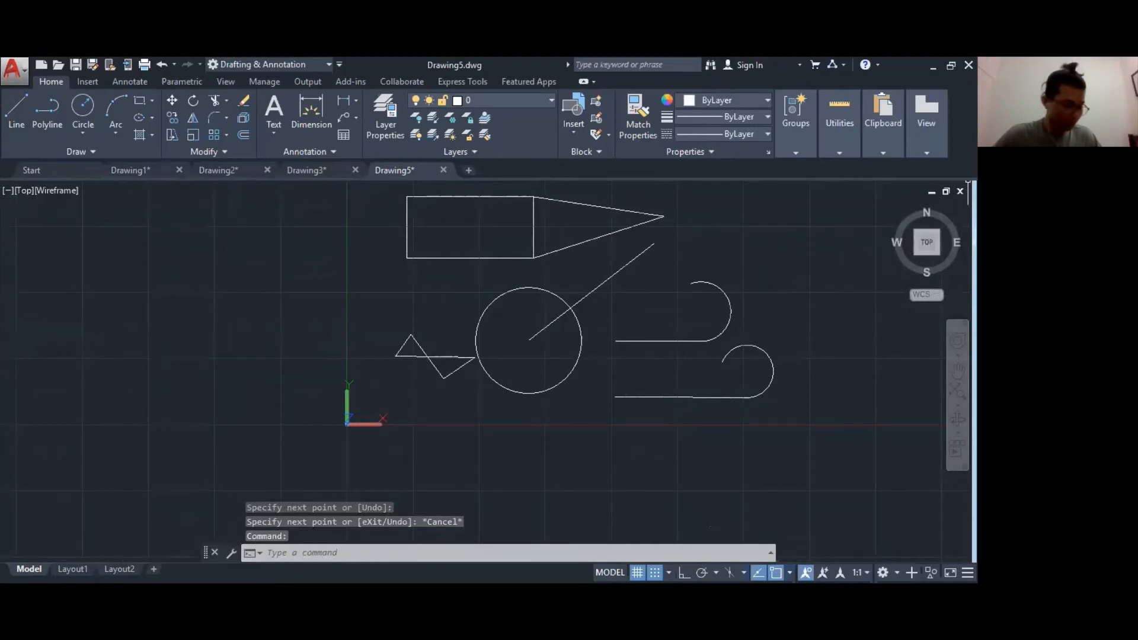
scroll(681, 318, down, 2)
mouse_move(628, 333)
middle_down()
mouse_move(588, 381)
mouse_move(584, 409)
middle_up()
mouse_move(585, 412)
middle_down()
mouse_move(592, 427)
mouse_move(588, 376)
middle_up()
scroll(551, 382, up, 2)
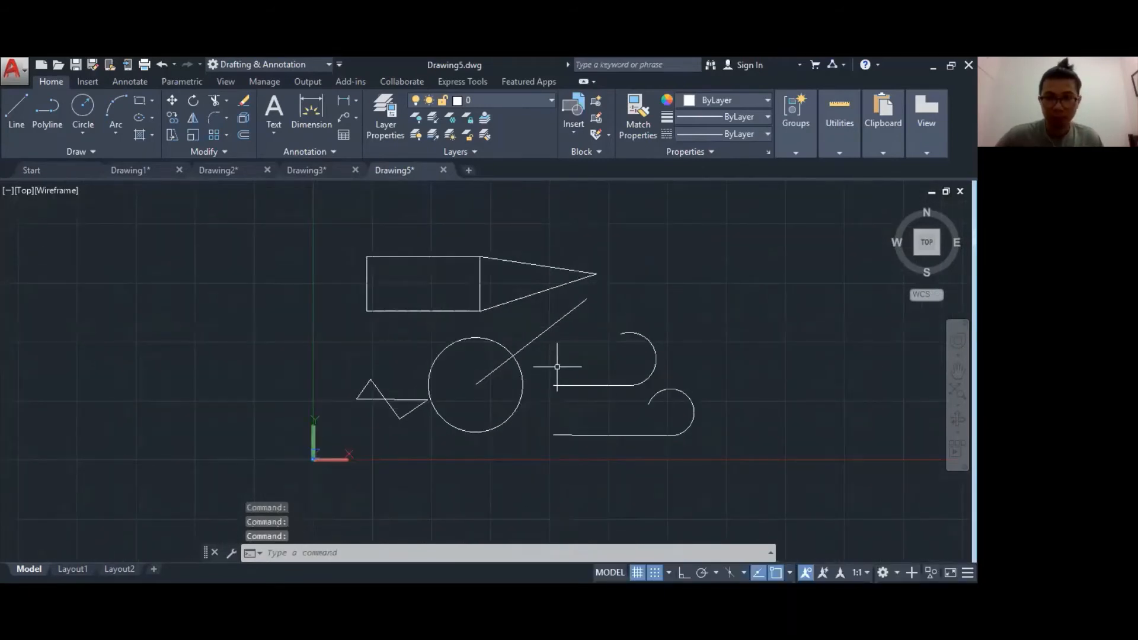
middle_drag(553, 368, 554, 358)
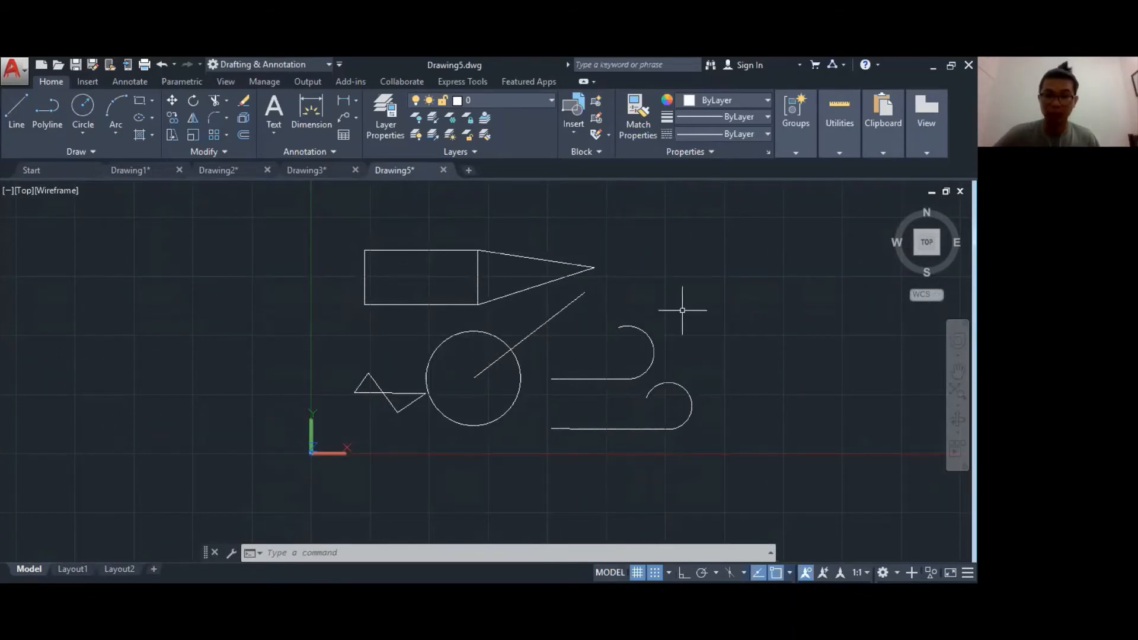
mouse_move(678, 318)
middle_down()
mouse_move(649, 305)
mouse_move(607, 308)
middle_up()
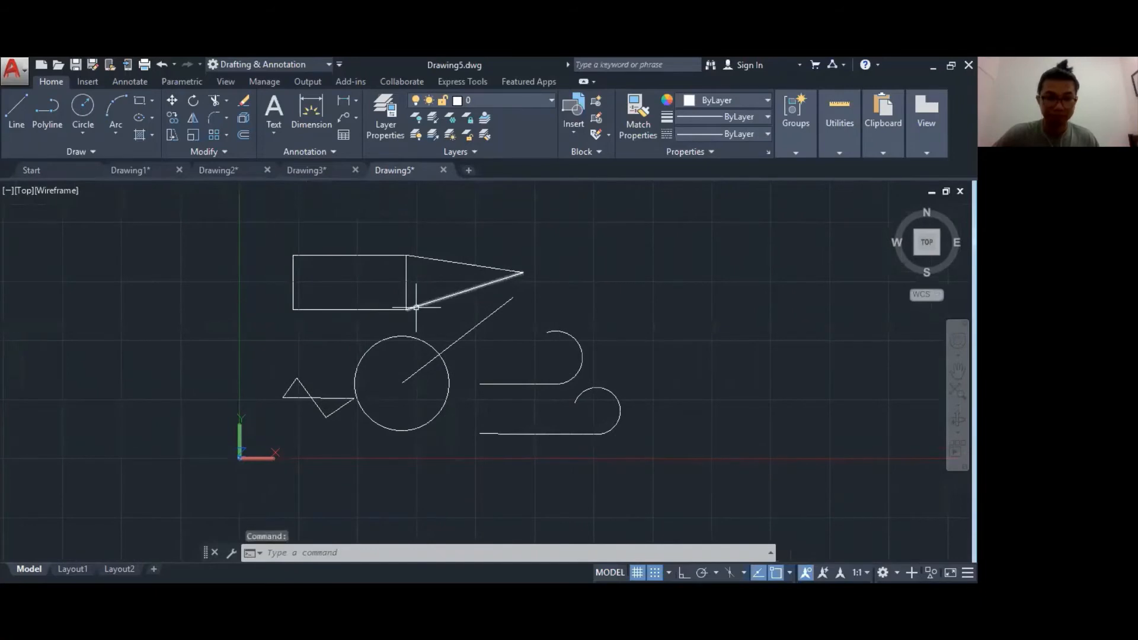
- Select the rectangle, two lines of the zigzag shape and the lower slanted line of the tip individually, and clear the selection
scroll(415, 308, up, 2)
middle_drag(305, 330, 425, 381)
click(422, 343)
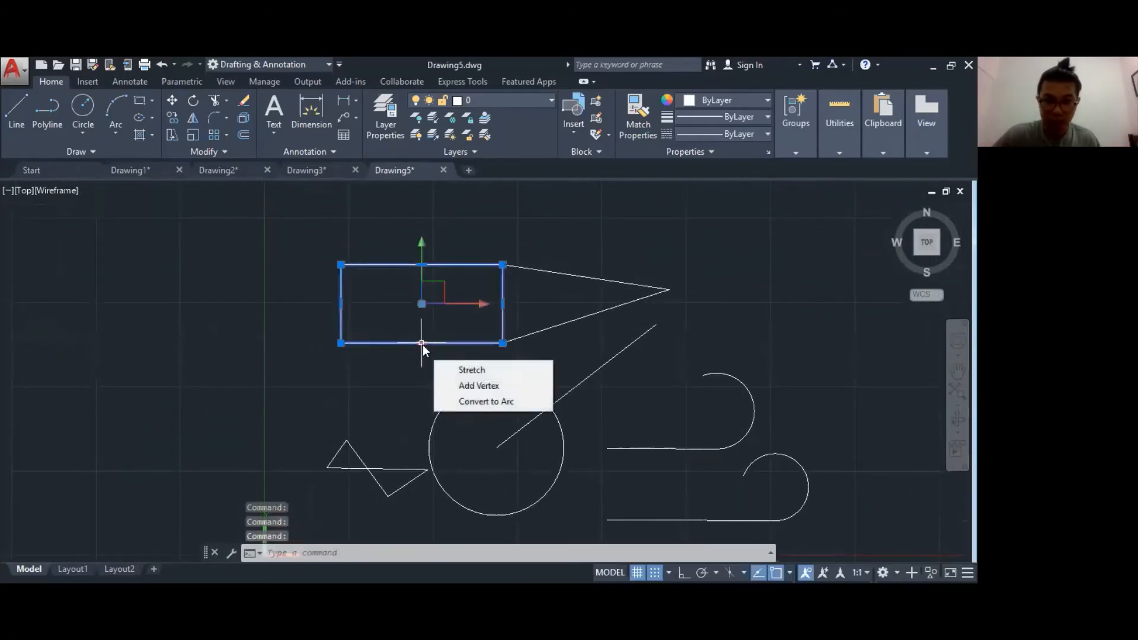
click(343, 467)
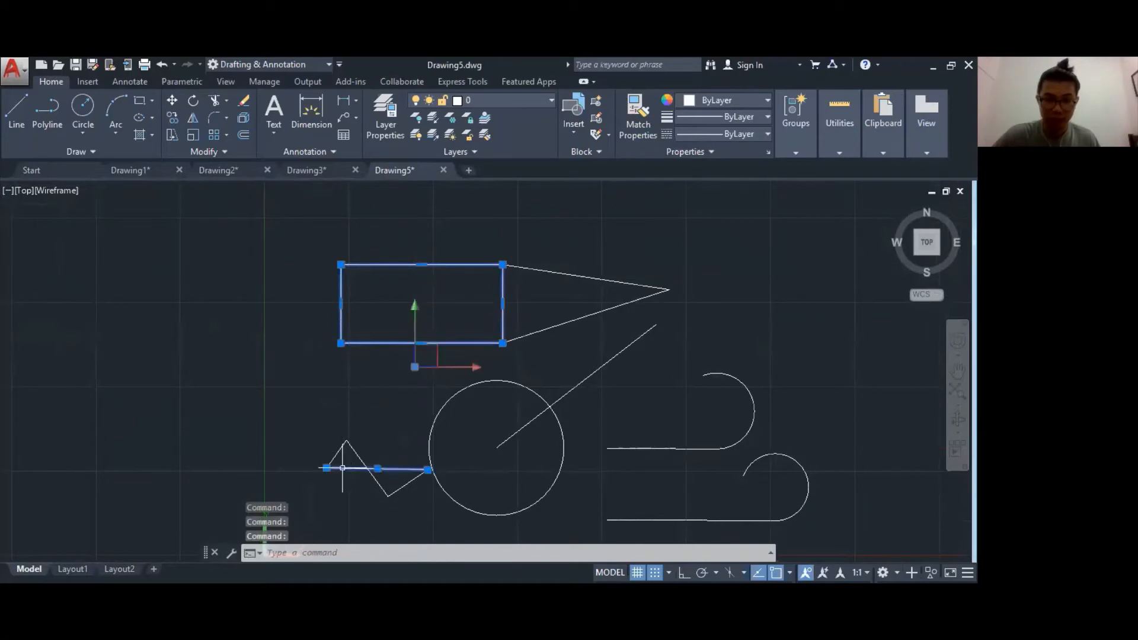
click(336, 453)
click(553, 324)
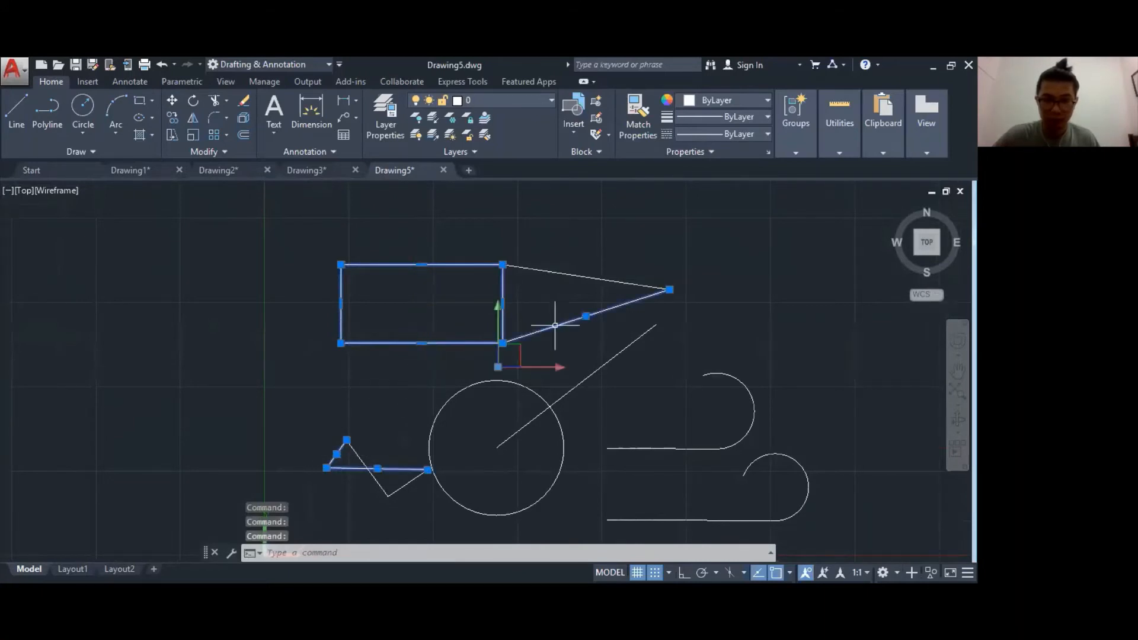
click(582, 271)
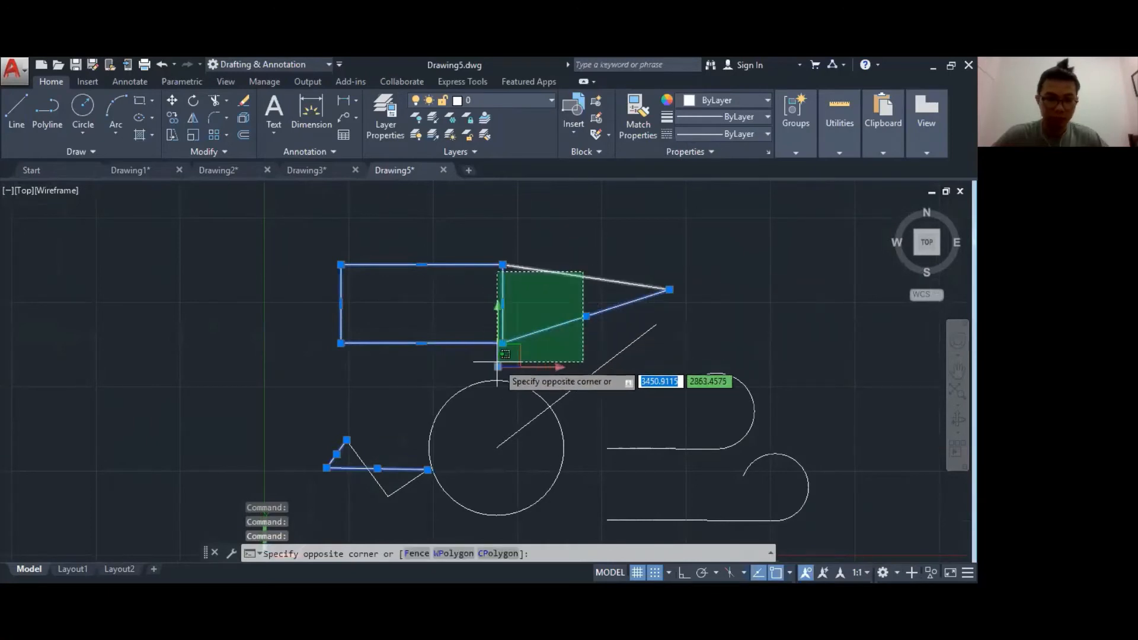
key(Escape)
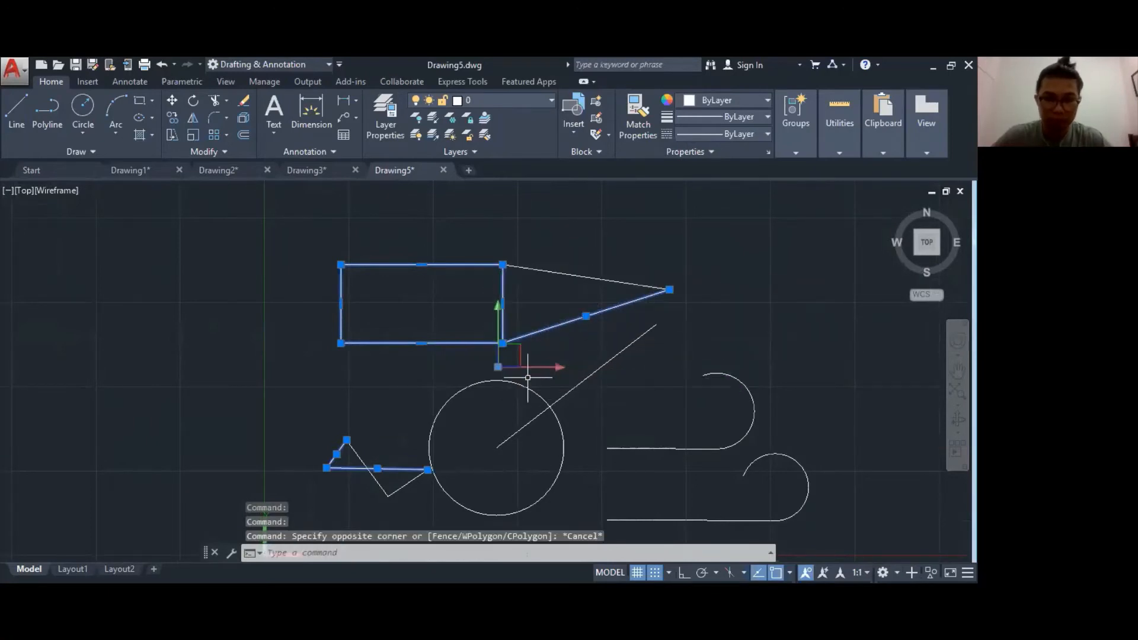
right_click(498, 368)
click(451, 381)
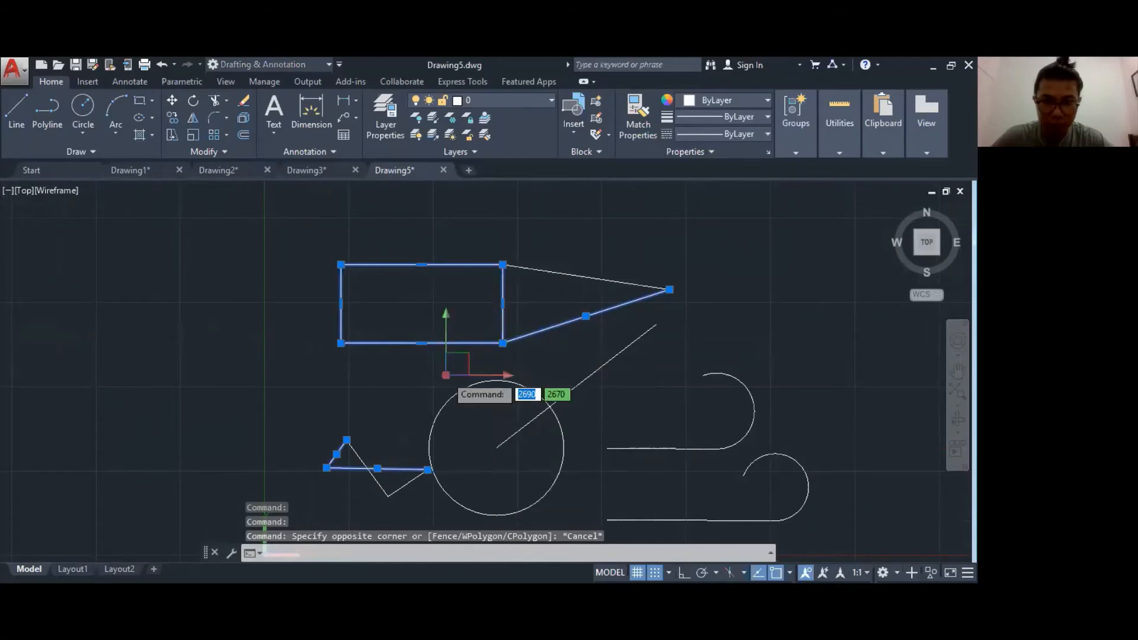
key(Escape)
key(Escape)
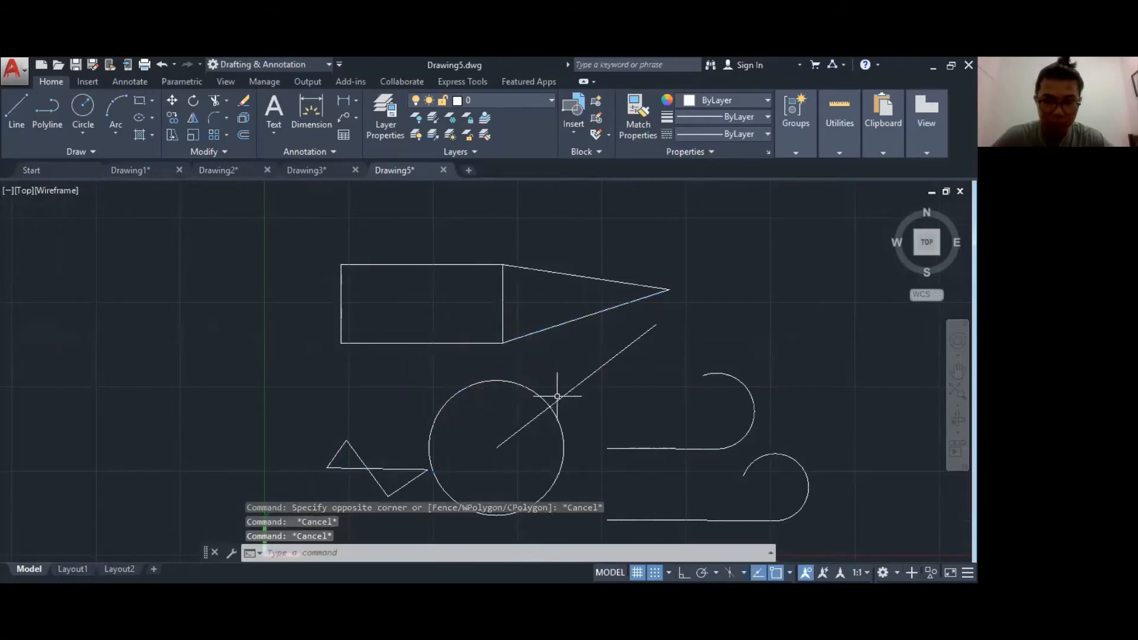
- Select the rectangle with a single pick on its edge and clear the selection
scroll(557, 397, down, 1)
middle_drag(434, 422, 382, 364)
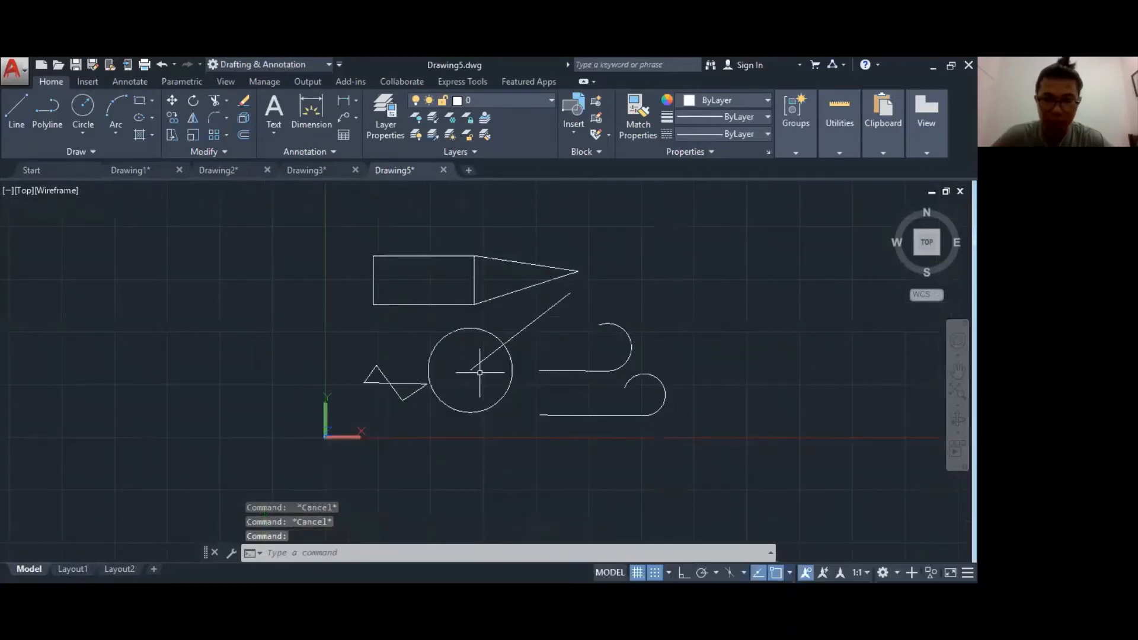
mouse_move(600, 318)
middle_down()
mouse_move(647, 303)
mouse_move(521, 320)
middle_up()
scroll(396, 347, up, 1)
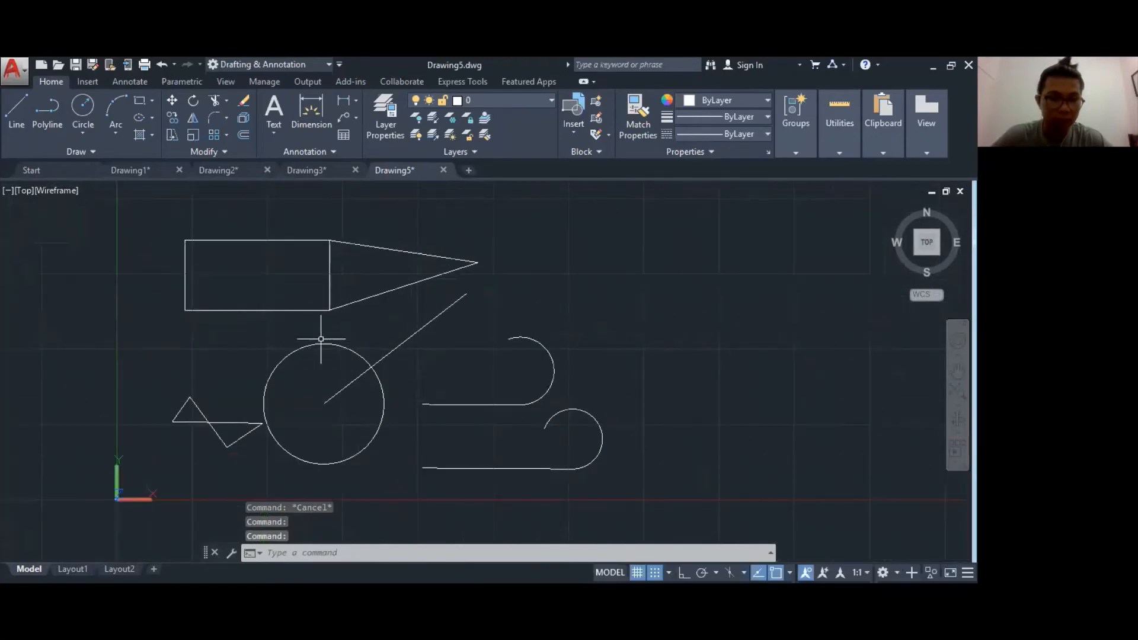
click(240, 324)
key(Escape)
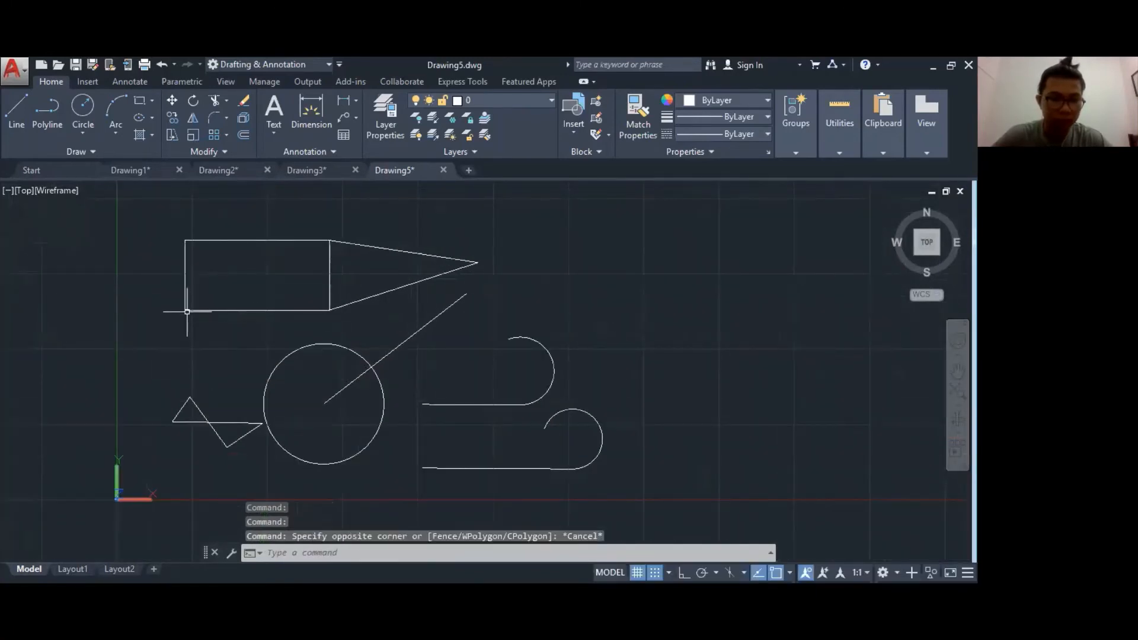
click(184, 287)
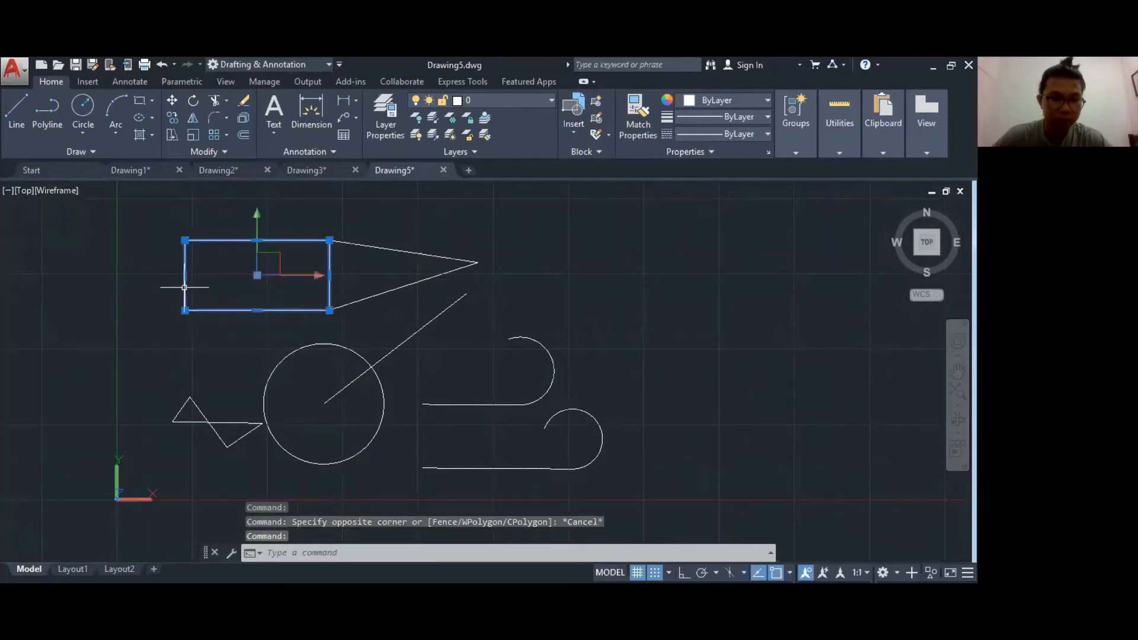
key(Escape)
key(Escape)
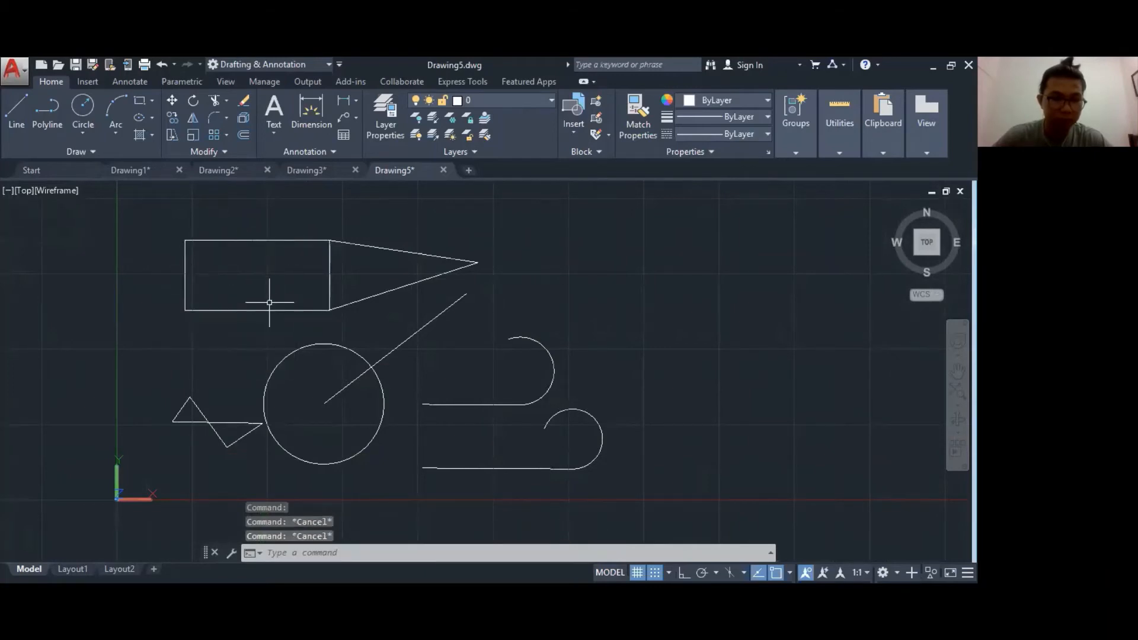
- Undo the recent operations back past the line to the circle's centre, the pointed tip and the rectangle
click(162, 64)
click(163, 64)
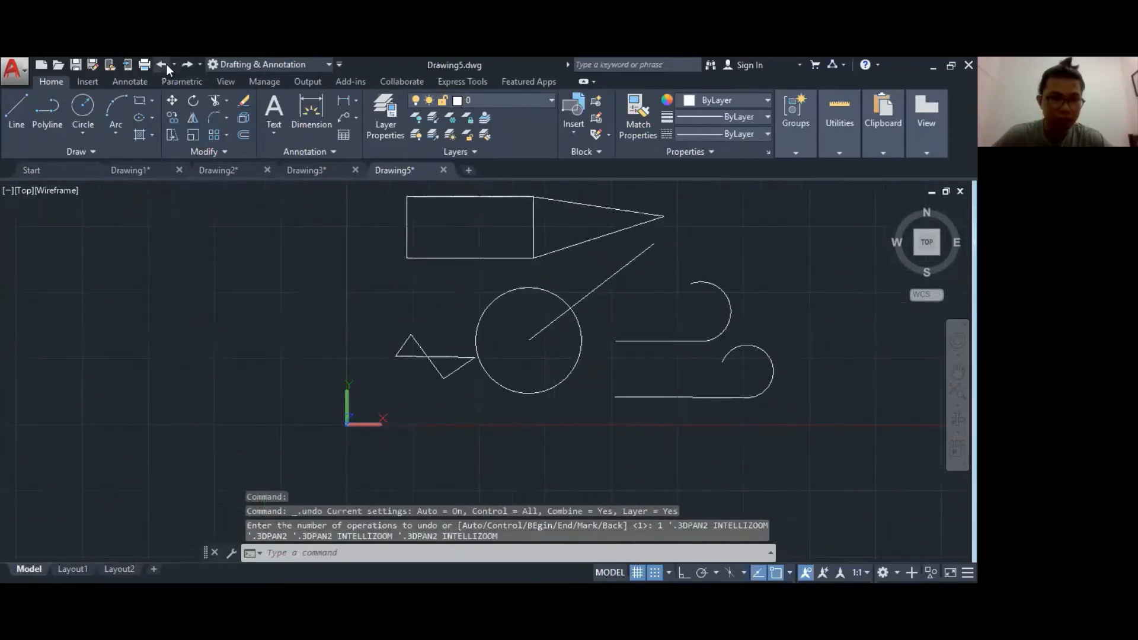
click(166, 64)
click(166, 64)
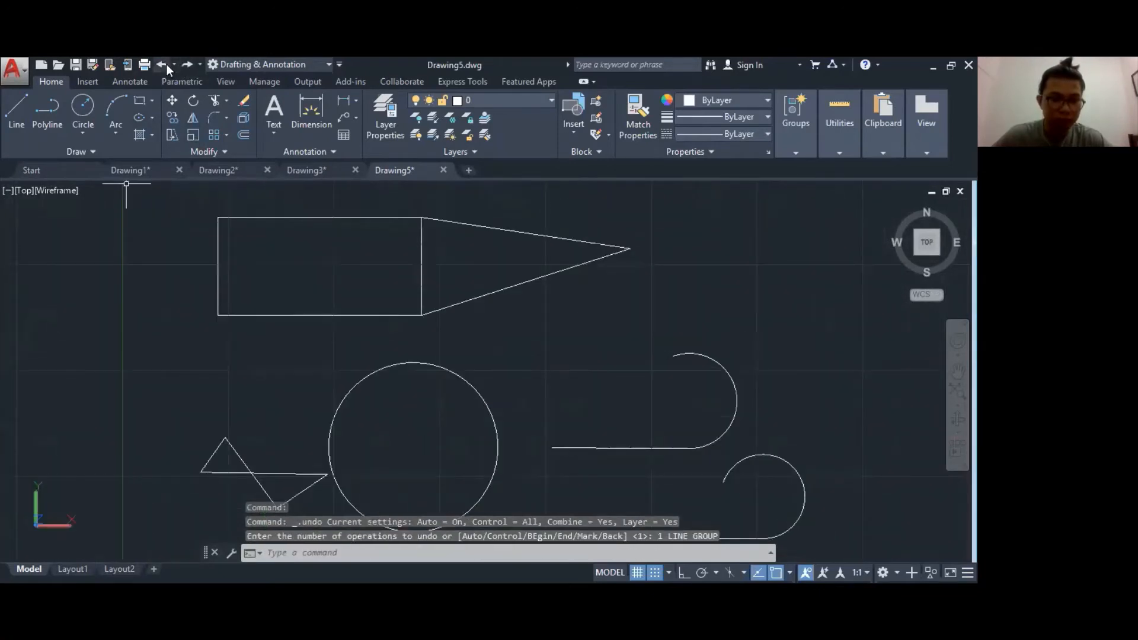
click(166, 64)
click(166, 64)
click(165, 64)
click(165, 64)
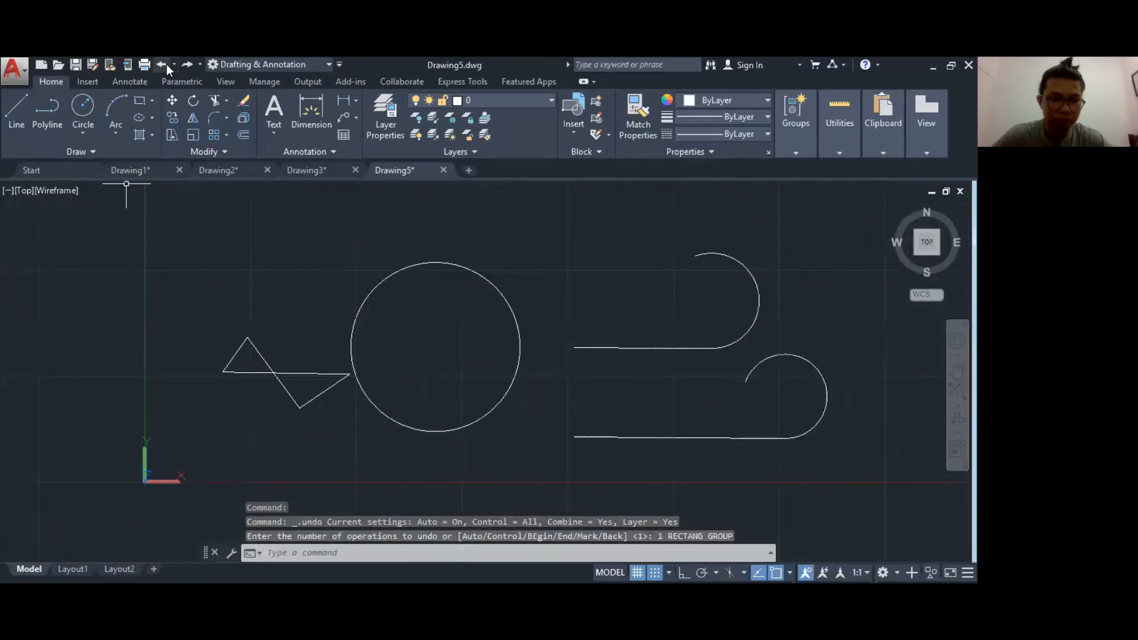
click(166, 64)
click(166, 64)
click(165, 64)
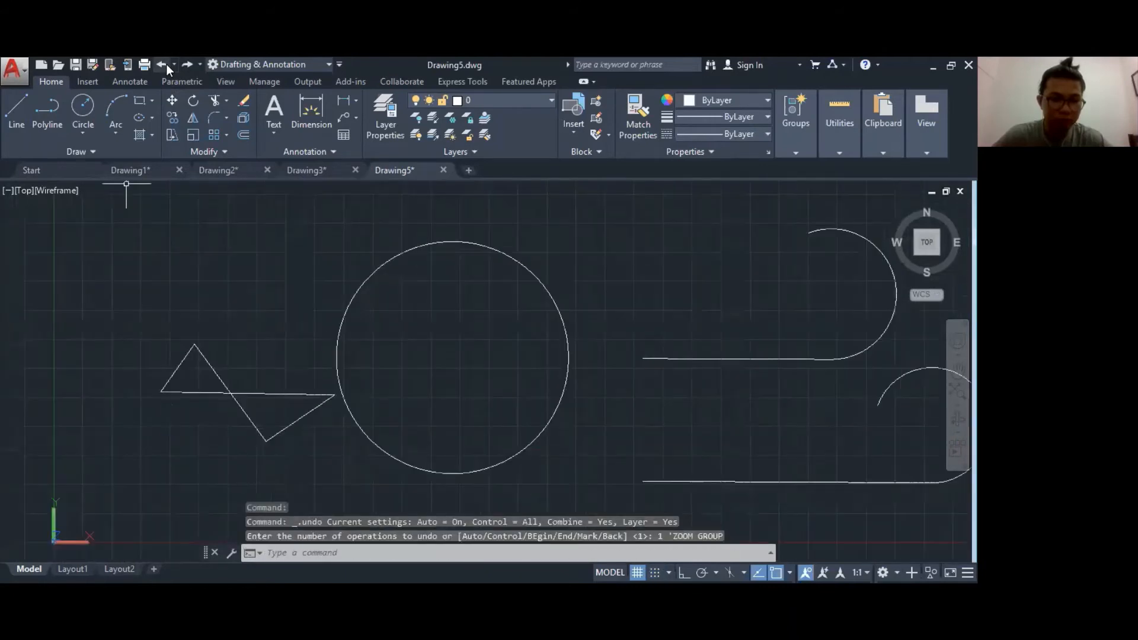
click(166, 64)
click(166, 64)
click(166, 64)
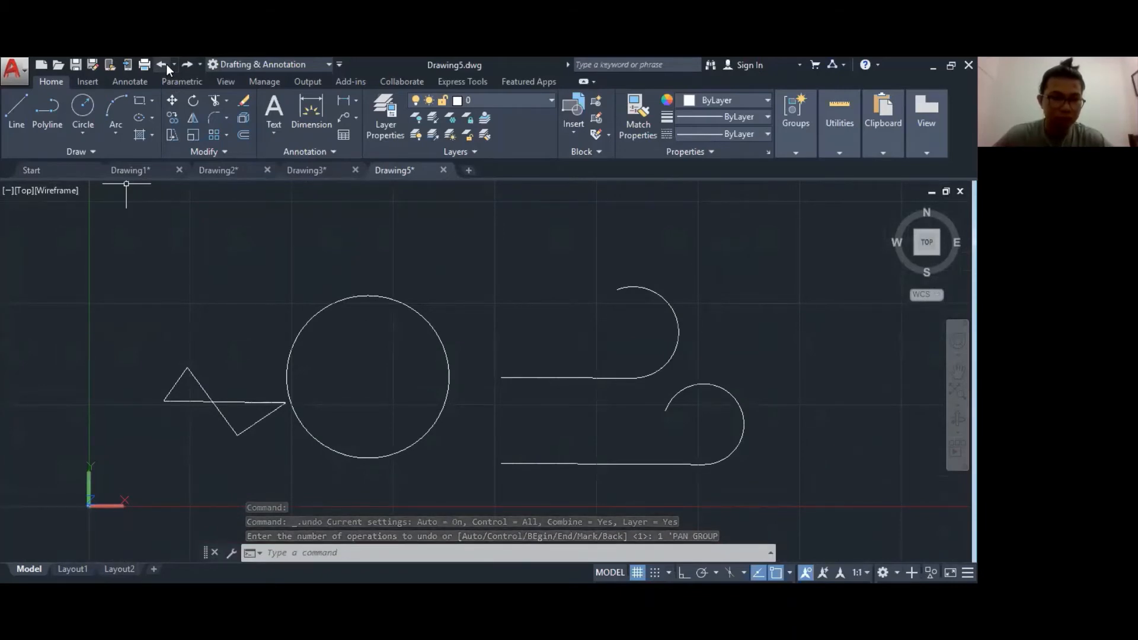
click(166, 64)
- Select two lines of the zigzag shape, the circle and both hooked polylines one by one, and clear the selection
middle_drag(452, 386, 421, 366)
scroll(422, 367, up, 2)
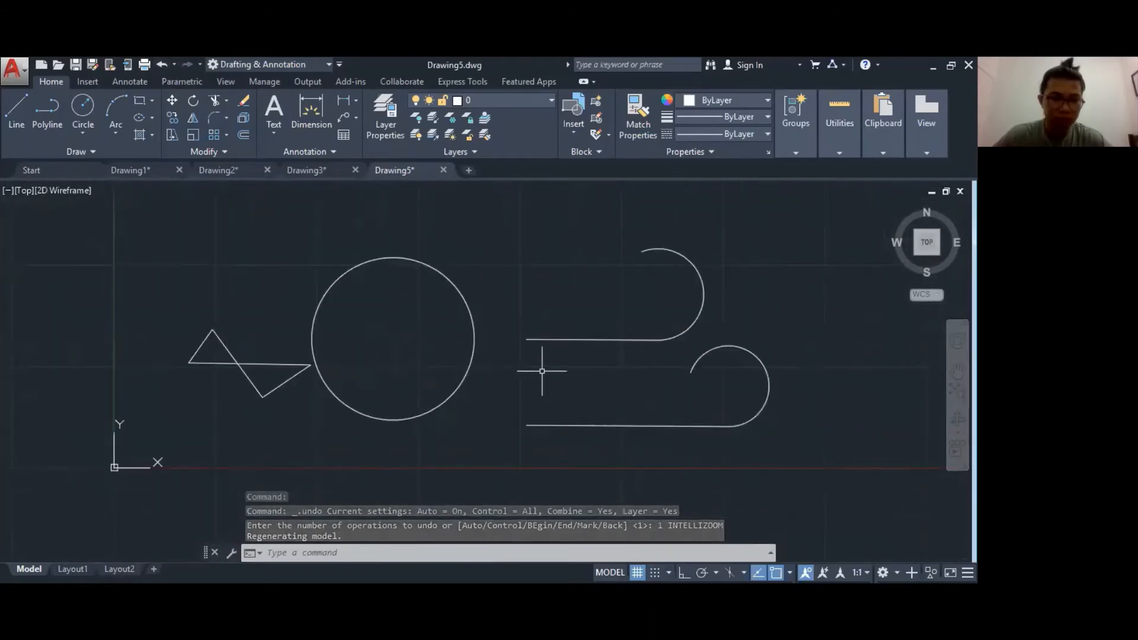
scroll(541, 368, up, 2)
scroll(536, 369, down, 4)
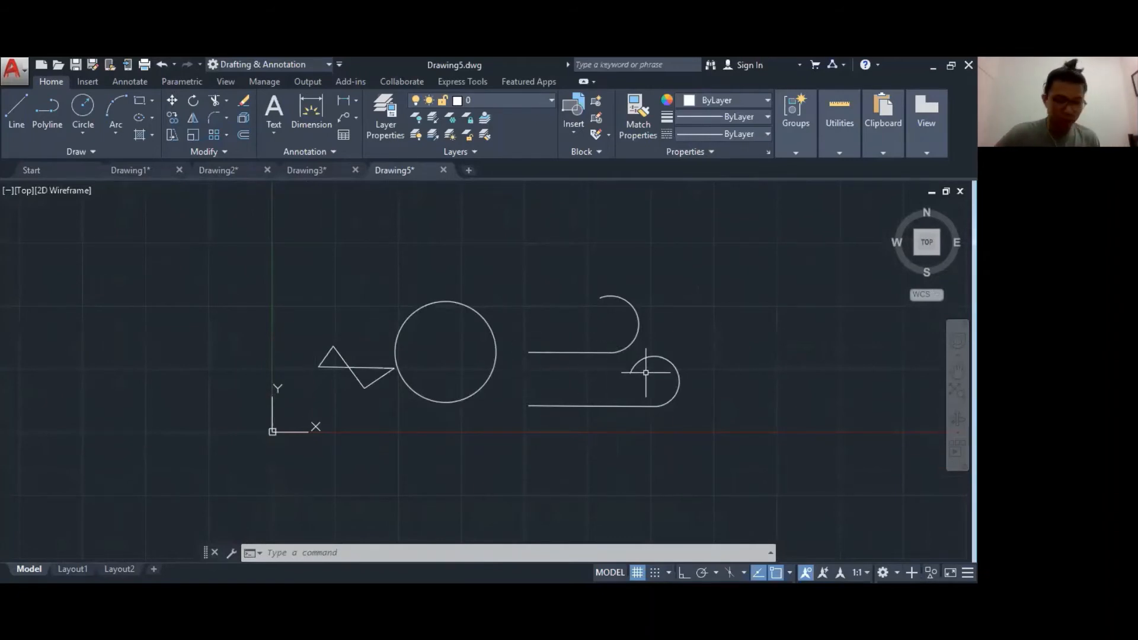
middle_drag(647, 372, 609, 348)
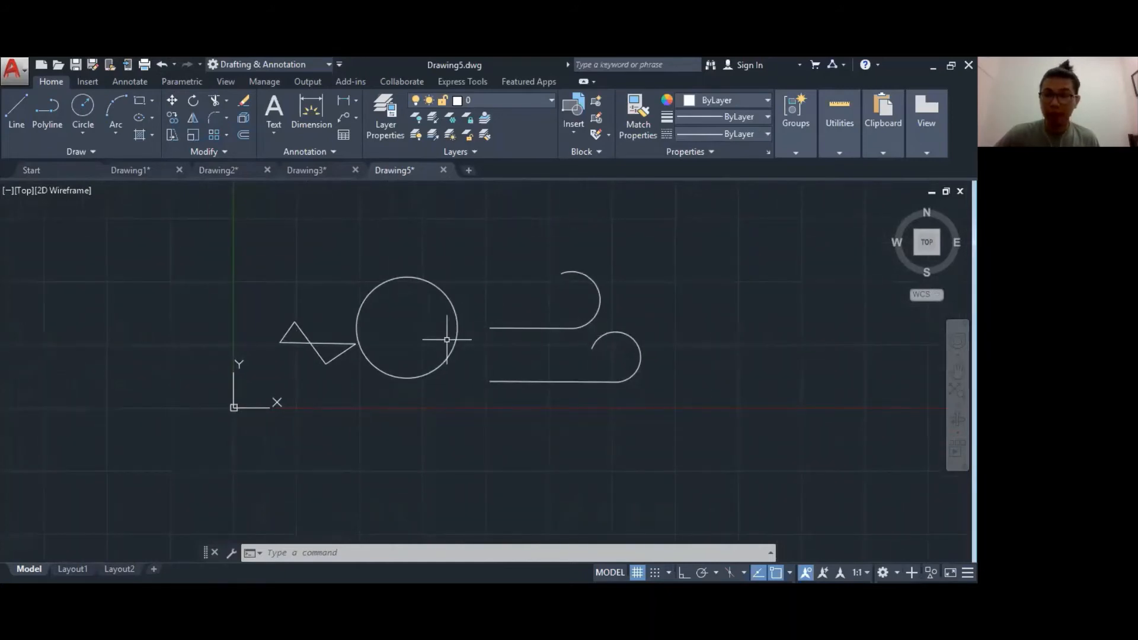
scroll(380, 361, up, 2)
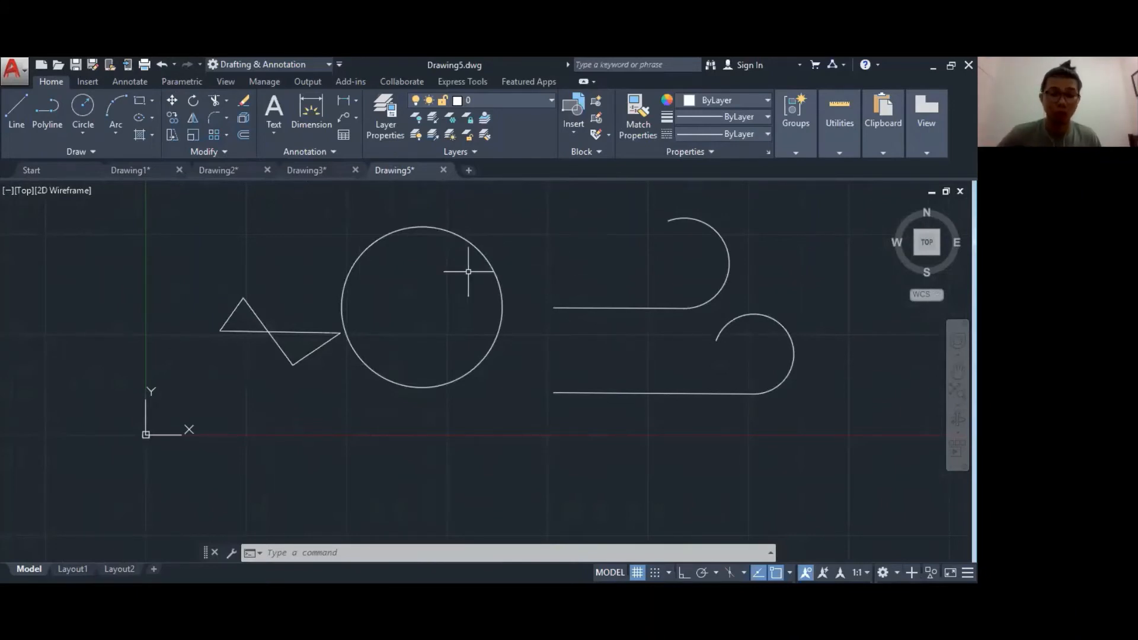
click(285, 332)
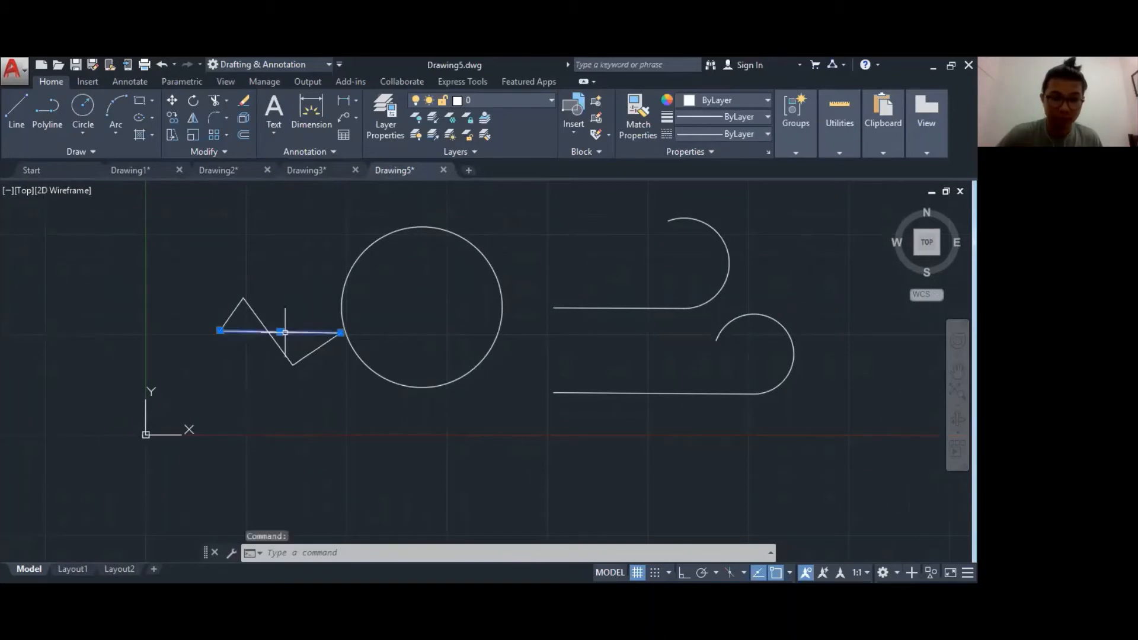
click(248, 312)
click(249, 313)
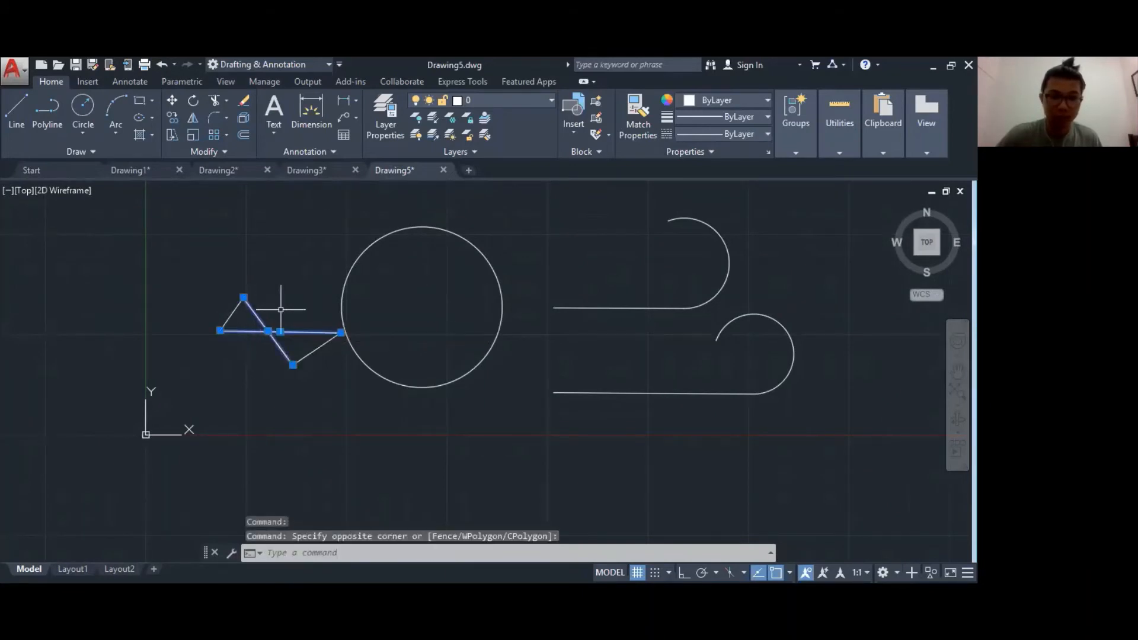
click(344, 283)
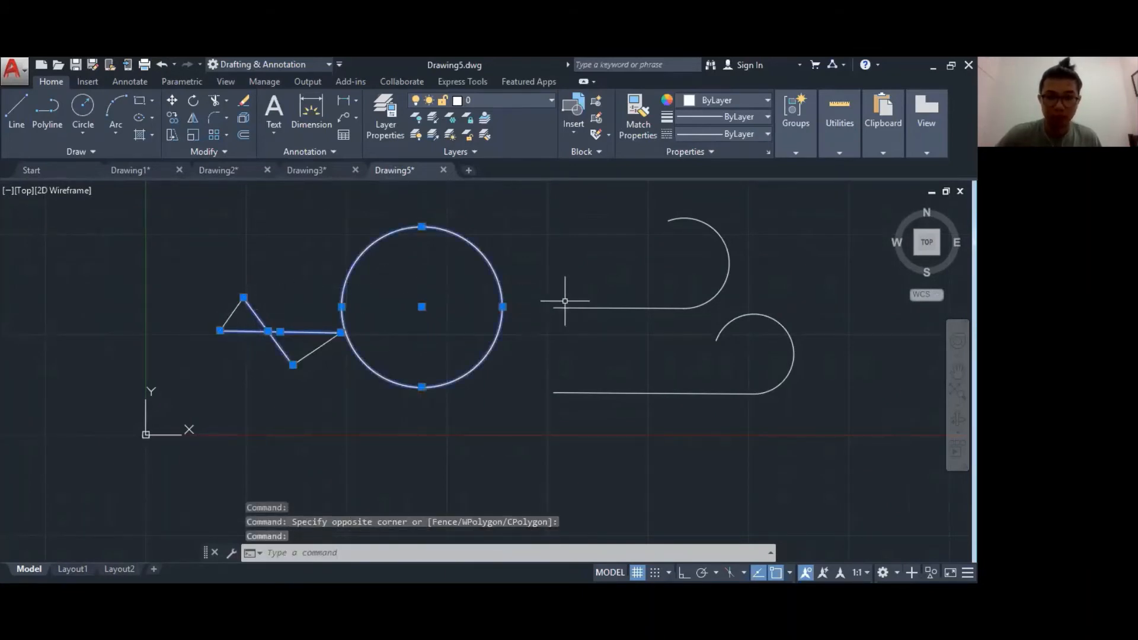
click(575, 307)
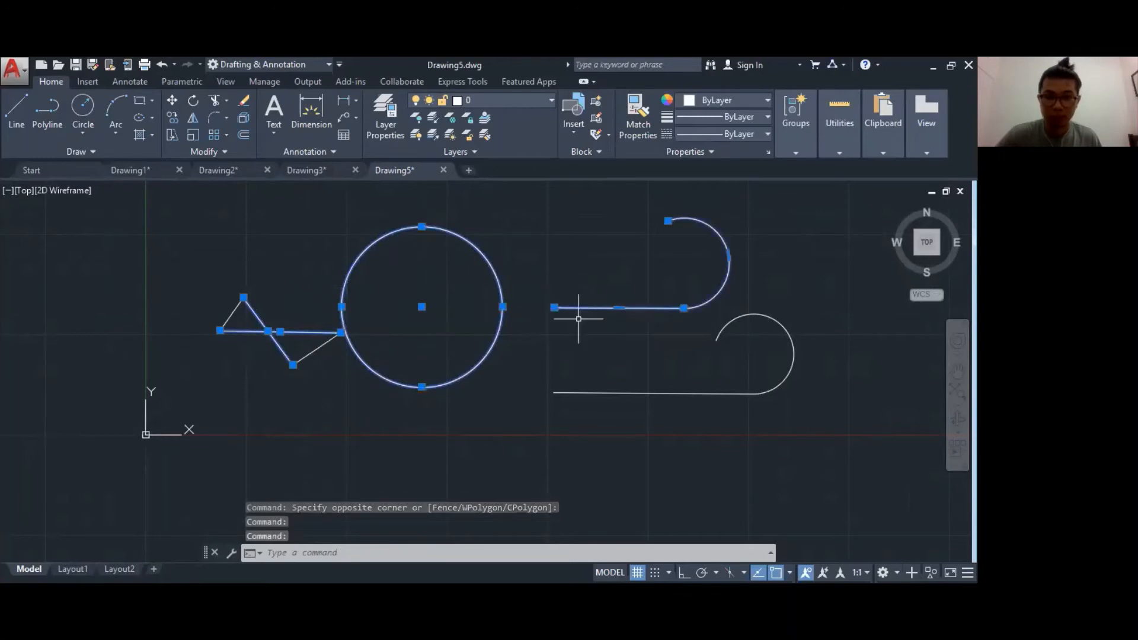
click(594, 393)
key(Escape)
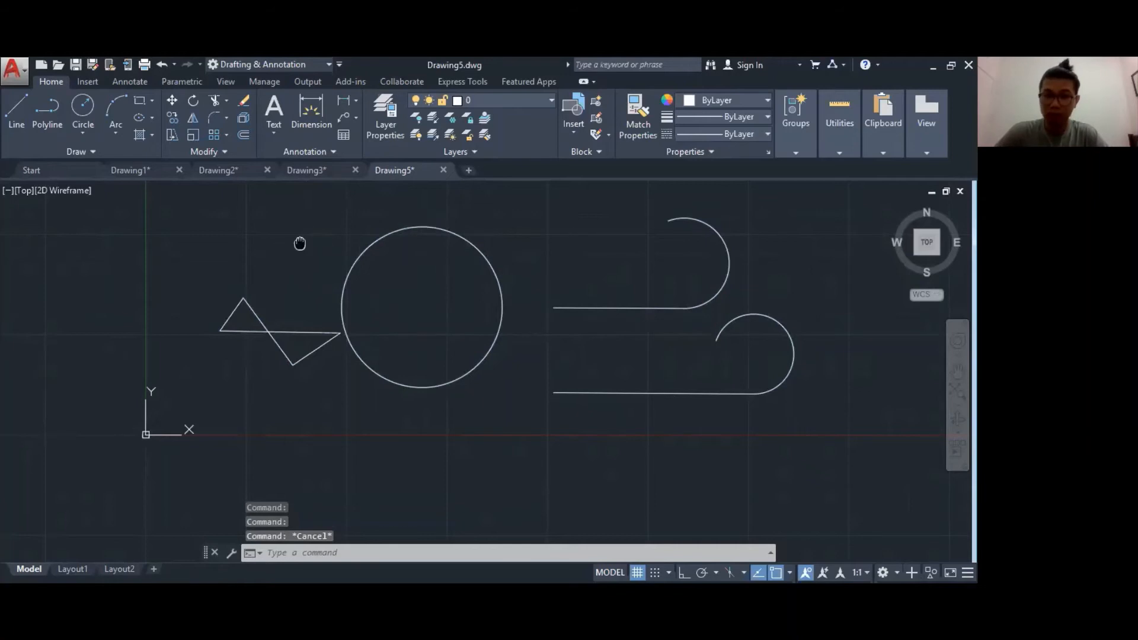
- Select all the shapes with a window lasso and again with a crossing lasso, clearing the selection each time
middle_drag(300, 244, 265, 325)
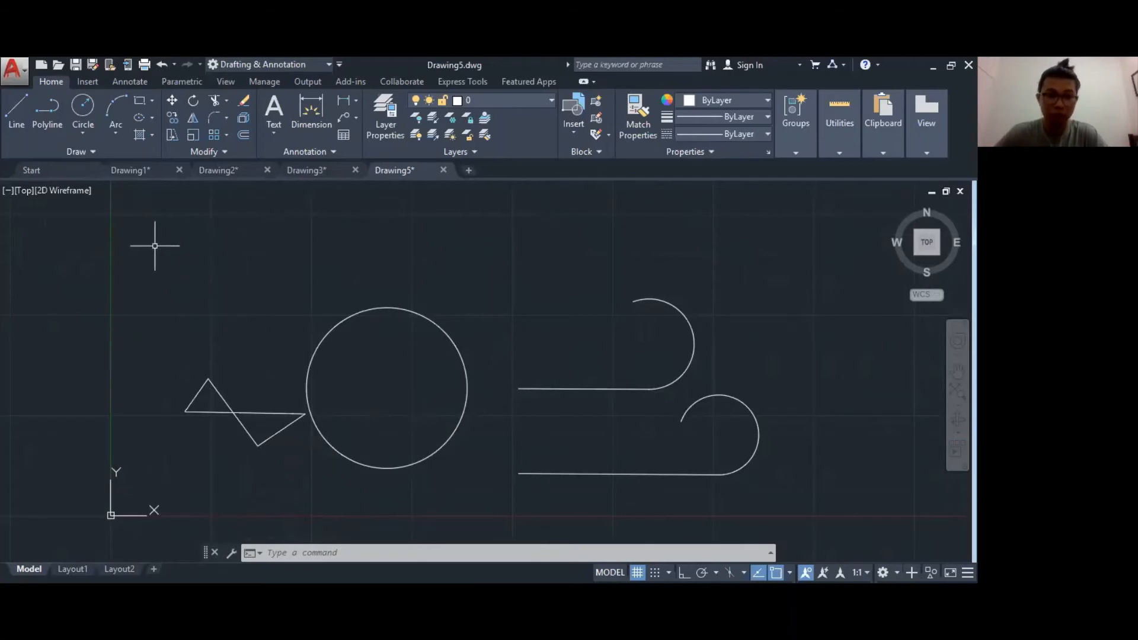
drag(155, 245, 231, 281)
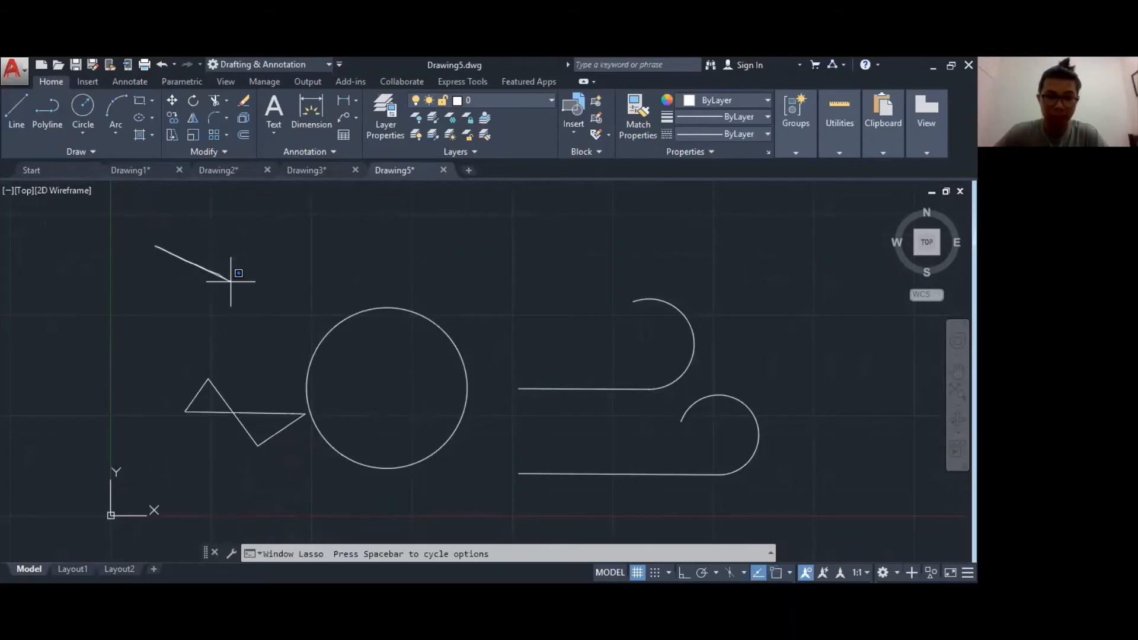
key(Escape)
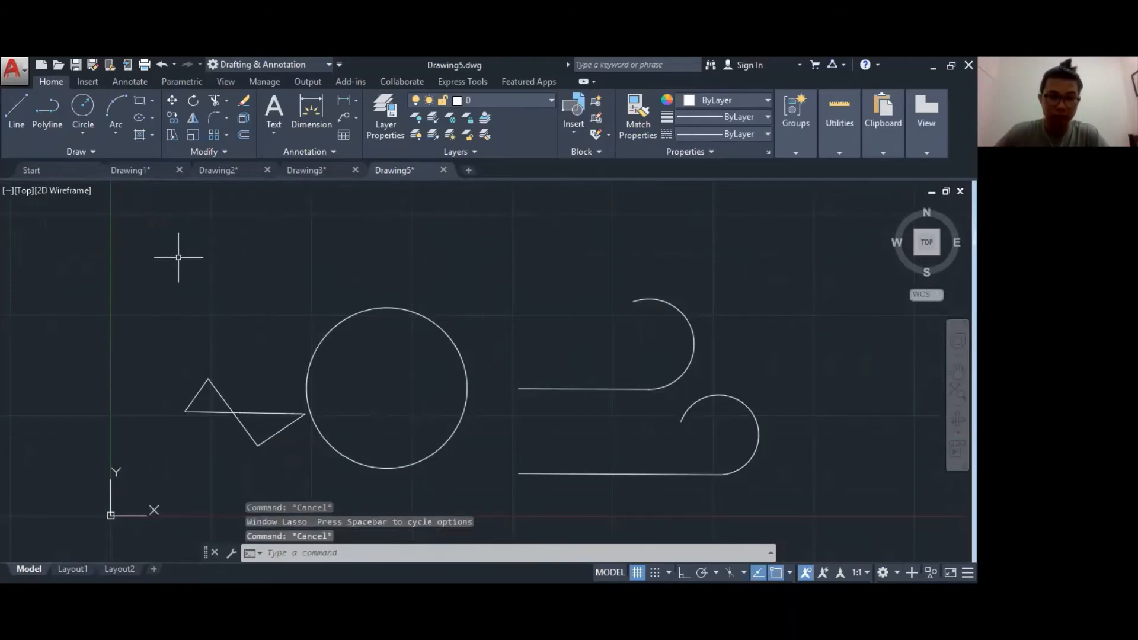
mouse_move(170, 251)
mouse_down()
mouse_move(666, 268)
mouse_move(816, 304)
mouse_move(833, 436)
mouse_move(731, 528)
mouse_move(276, 544)
mouse_up()
mouse_move(723, 541)
mouse_down()
mouse_move(160, 503)
mouse_move(122, 361)
mouse_up()
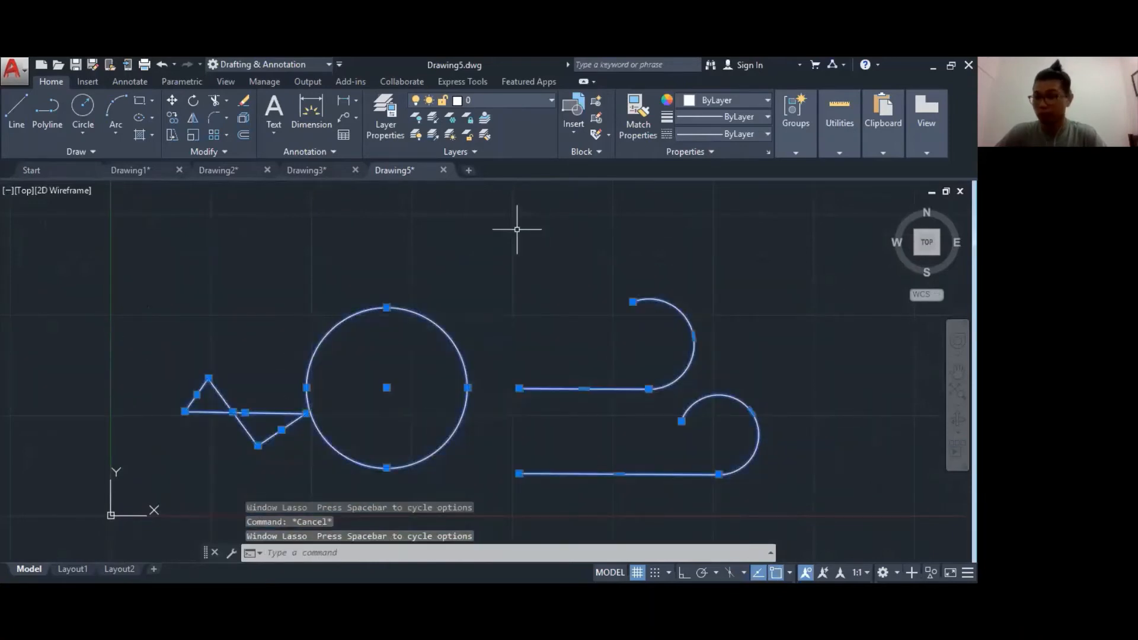
key(Escape)
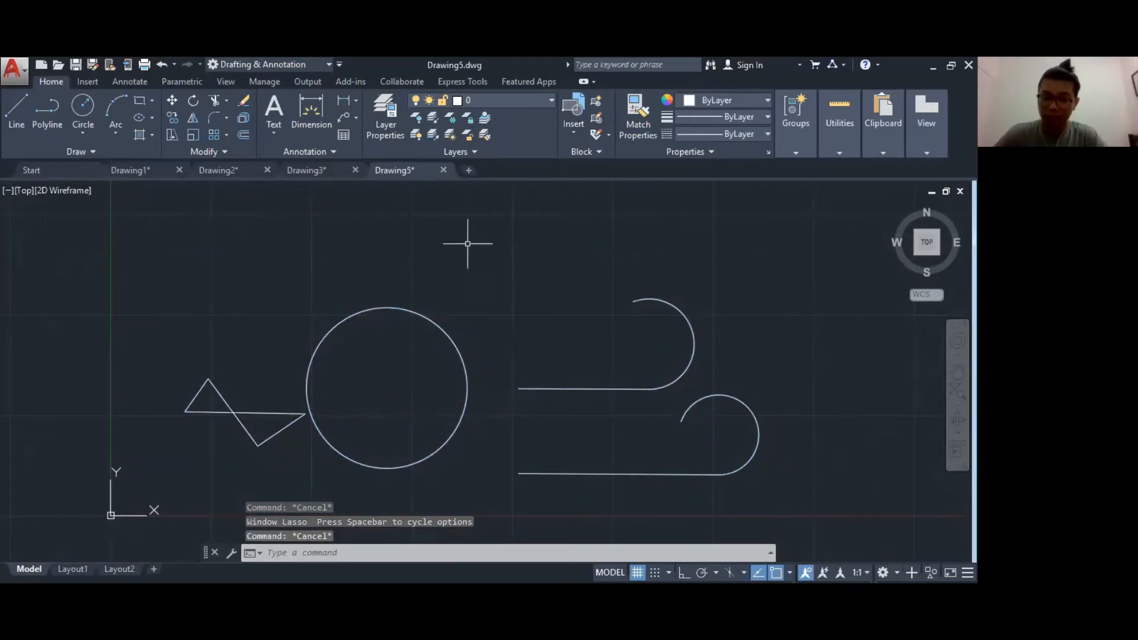
mouse_move(806, 249)
mouse_down()
mouse_move(703, 221)
mouse_move(257, 216)
mouse_move(28, 398)
mouse_move(196, 522)
mouse_move(794, 457)
mouse_move(807, 412)
mouse_move(812, 422)
mouse_up()
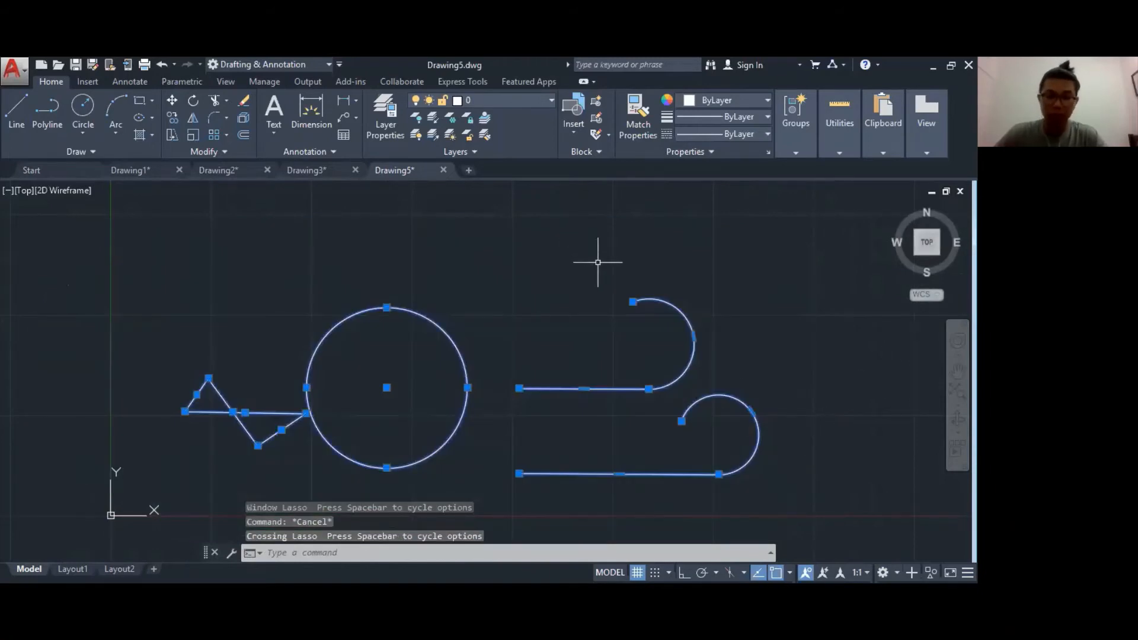
key(Escape)
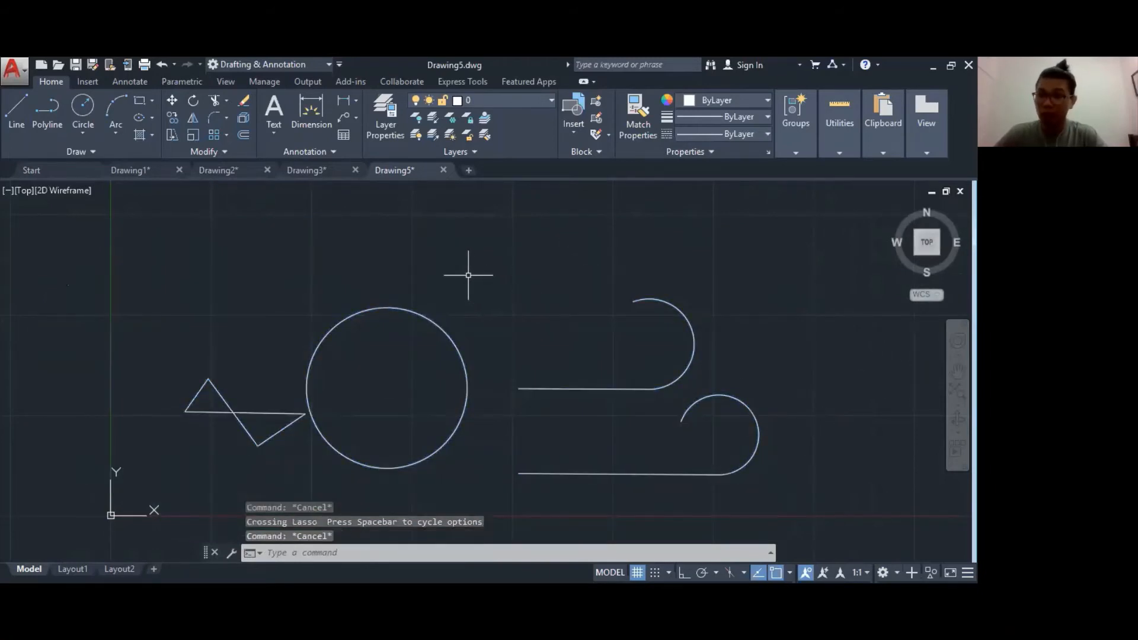
- Select all the shapes with a rectangular selection window enclosing them, and clear the selection
scroll(468, 273, down, 2)
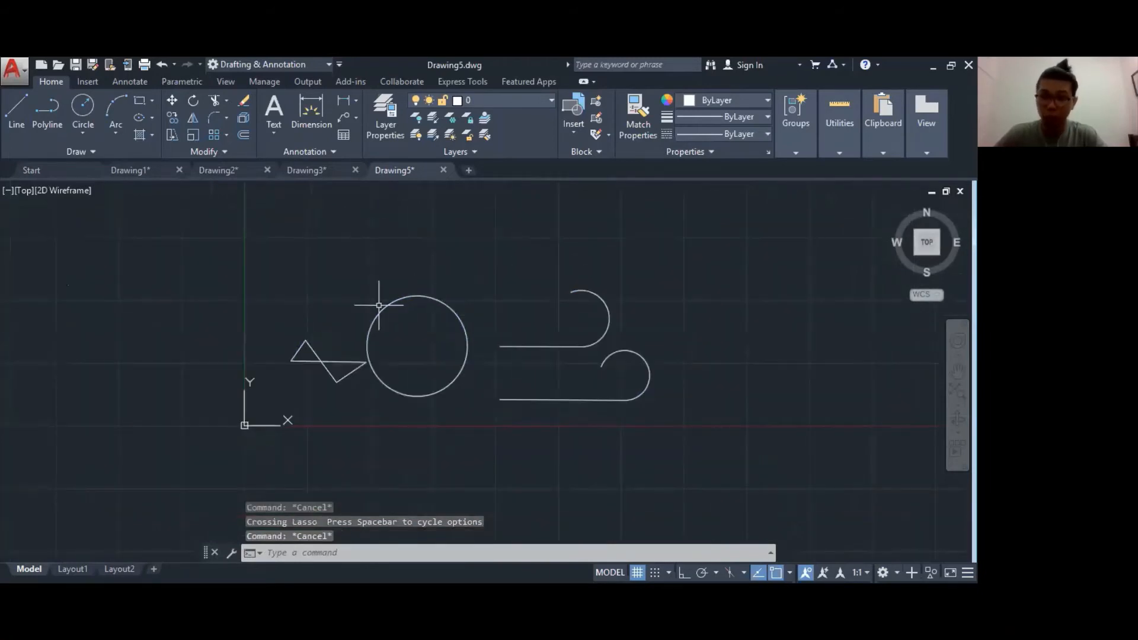
click(263, 259)
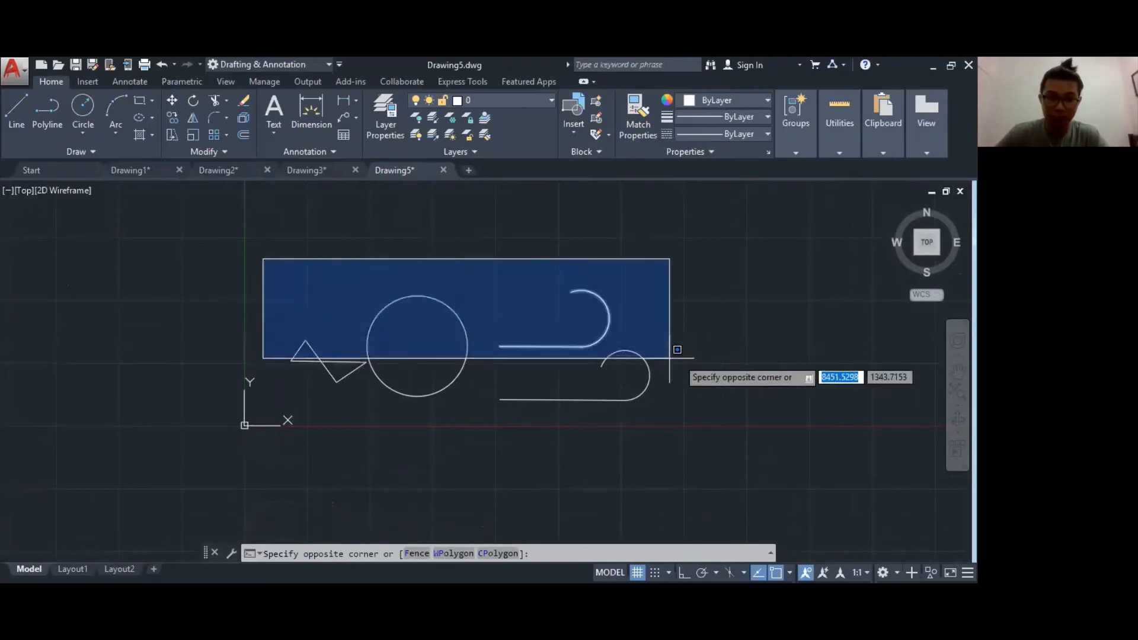
click(705, 404)
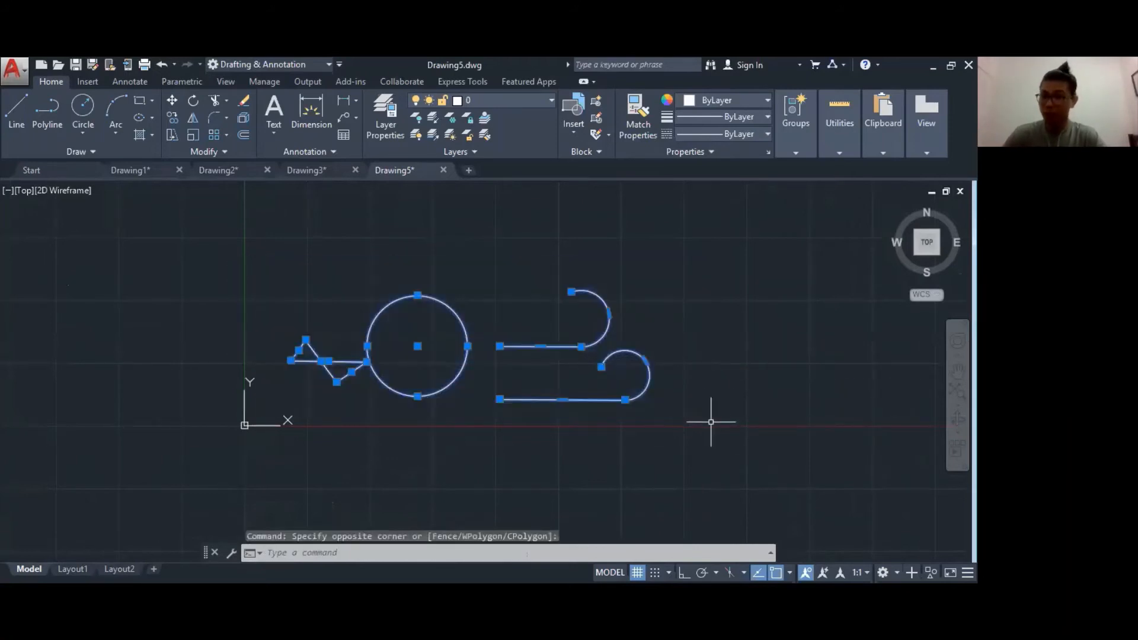
key(Escape)
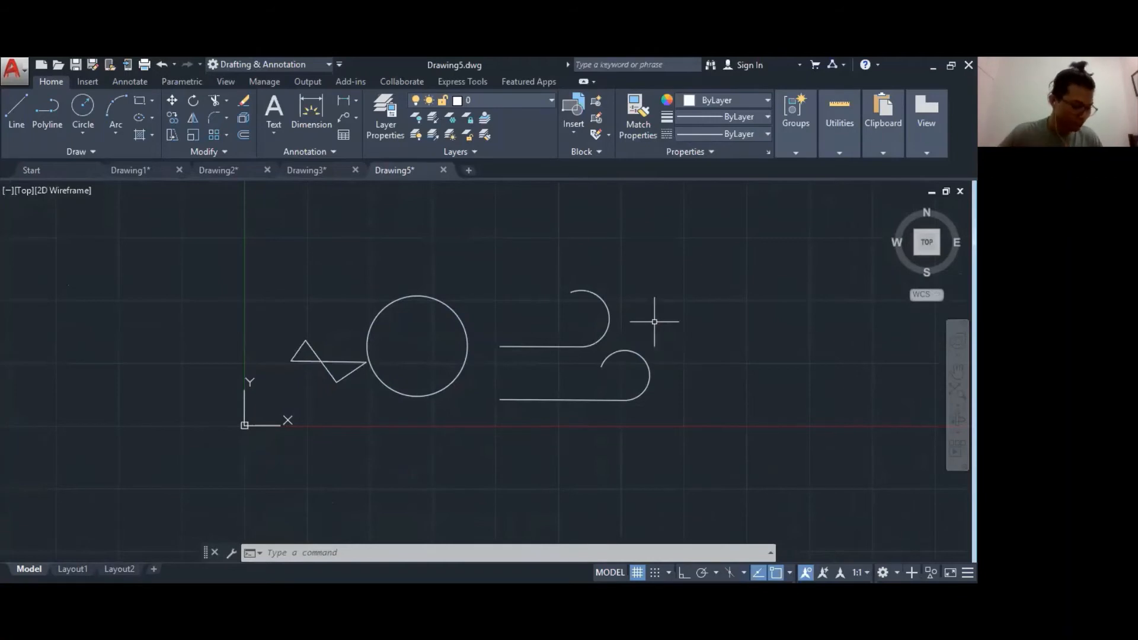
- Switch to Drawing2 and bring its line, circle, arc and bow-tie shape fully into view
click(141, 169)
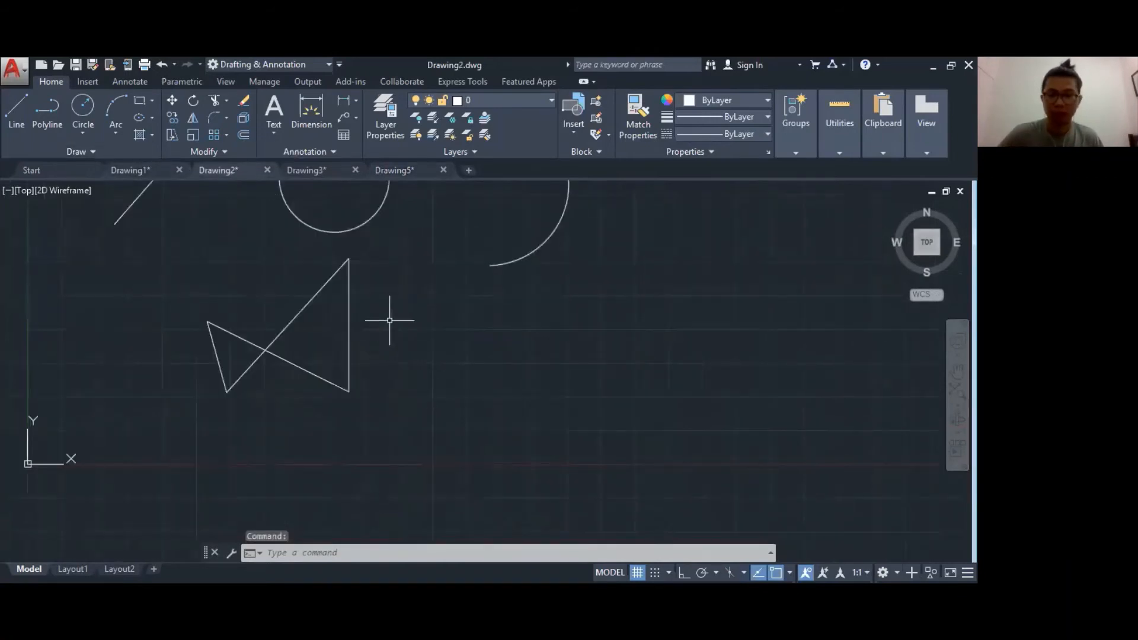
mouse_move(386, 318)
middle_down()
mouse_move(426, 375)
mouse_move(468, 402)
middle_up()
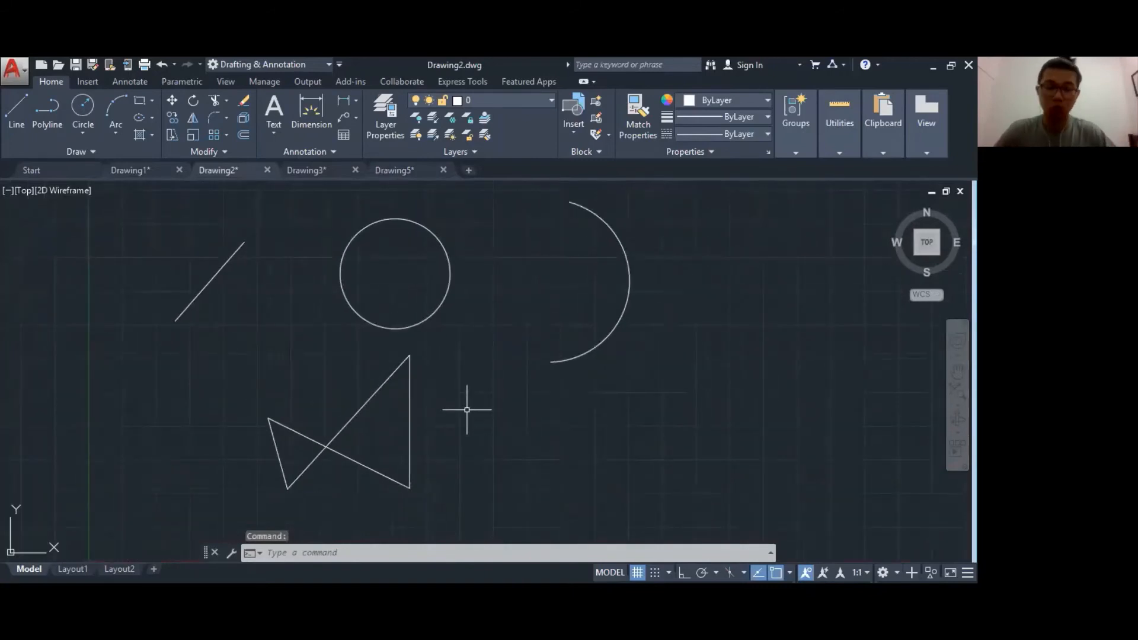
mouse_move(515, 329)
middle_down()
mouse_move(500, 347)
mouse_move(511, 360)
middle_up()
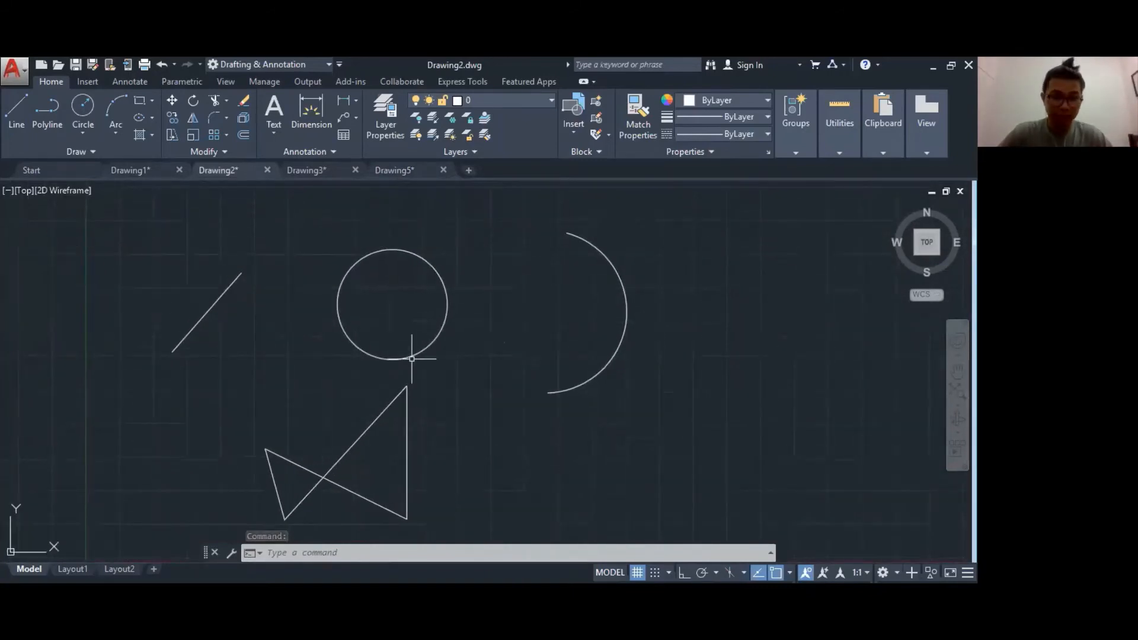
- Select the diagonal line and the circle together, clear the selection, and select and deselect the line alone twice
click(212, 305)
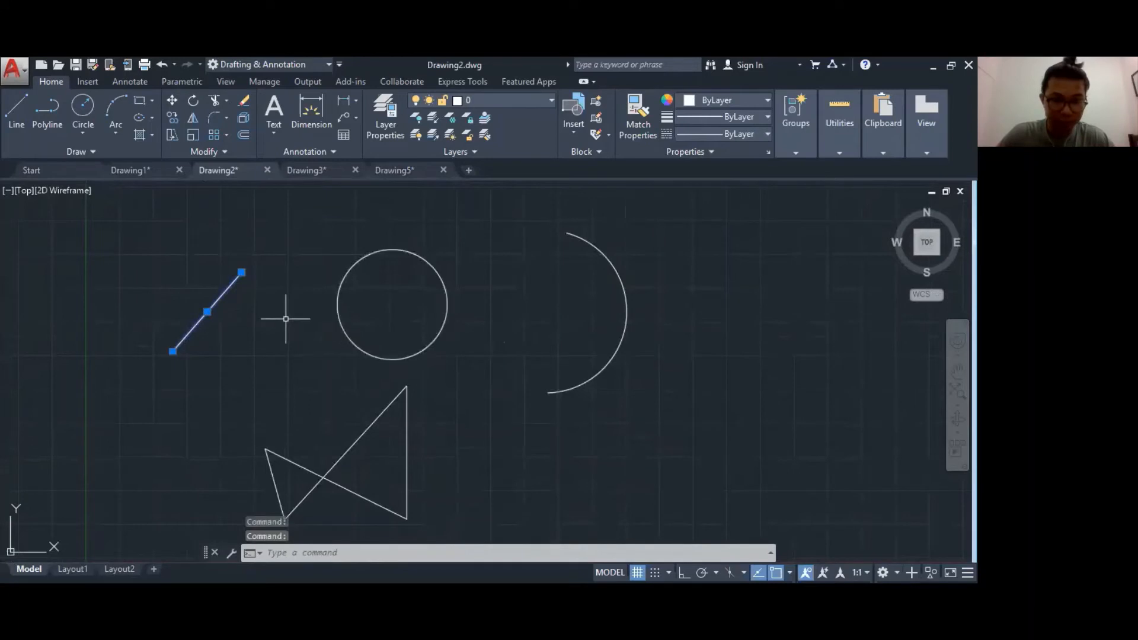
click(342, 316)
click(332, 323)
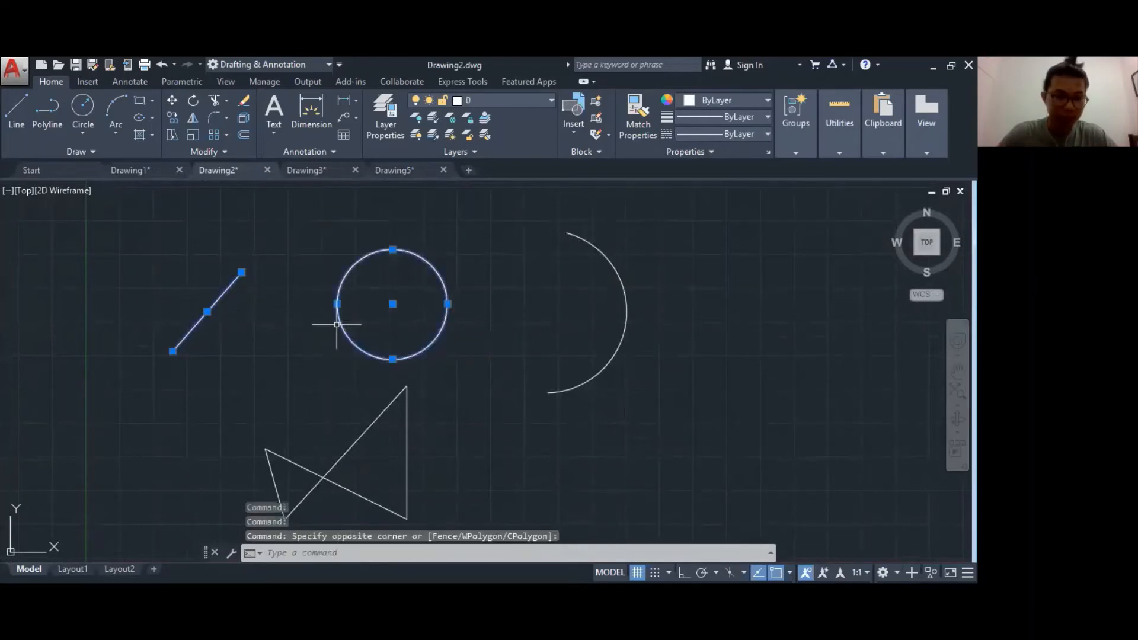
key(Escape)
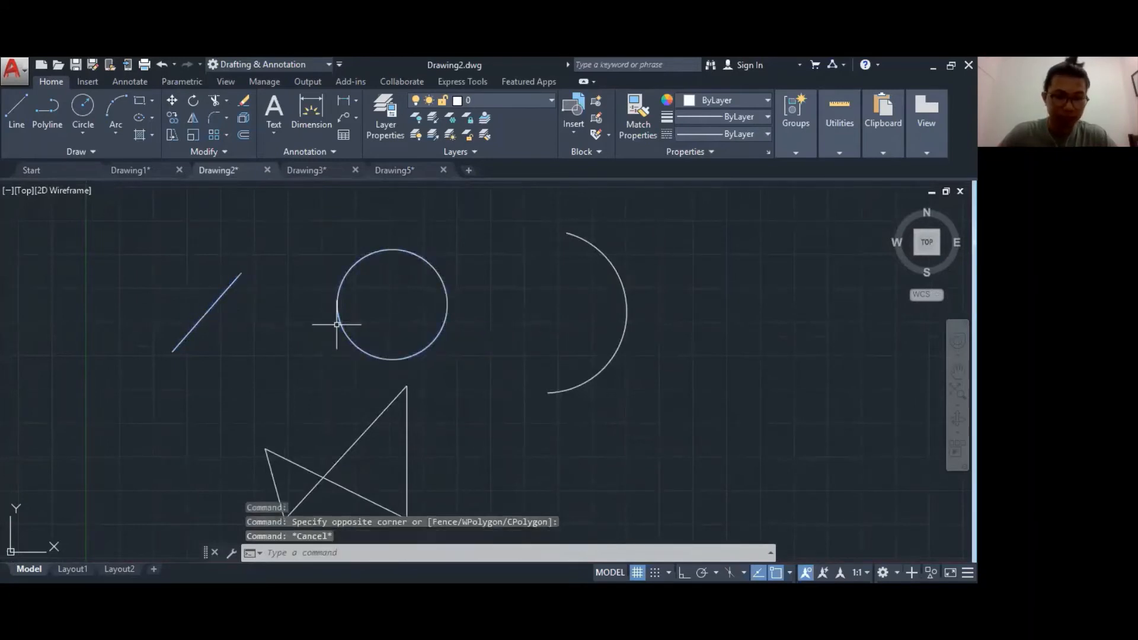
click(199, 322)
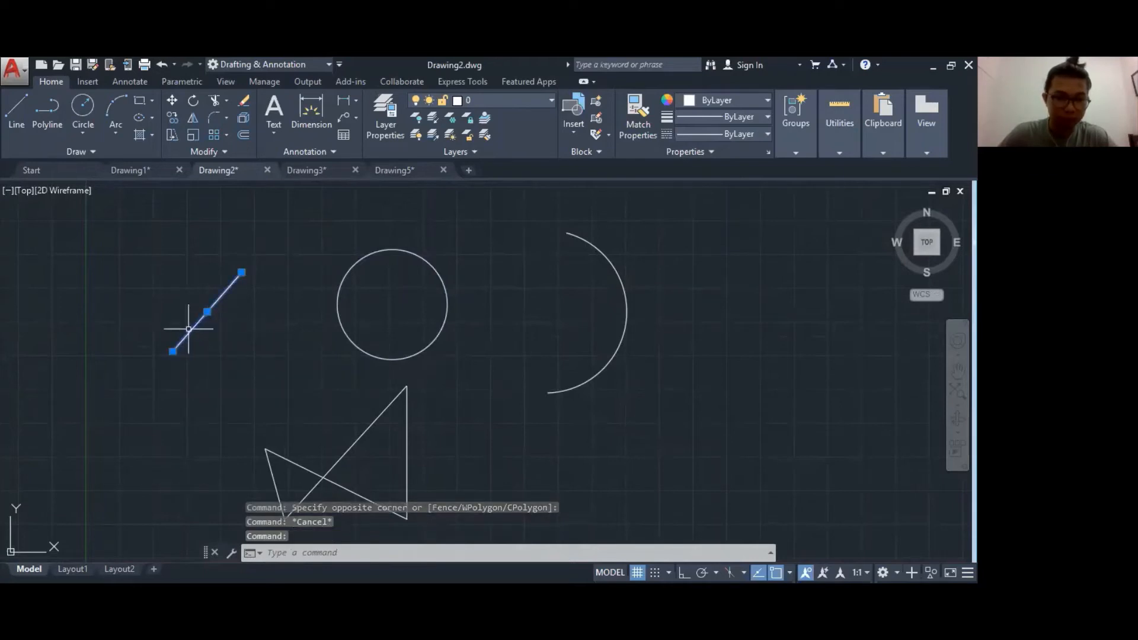
key(Escape)
click(195, 327)
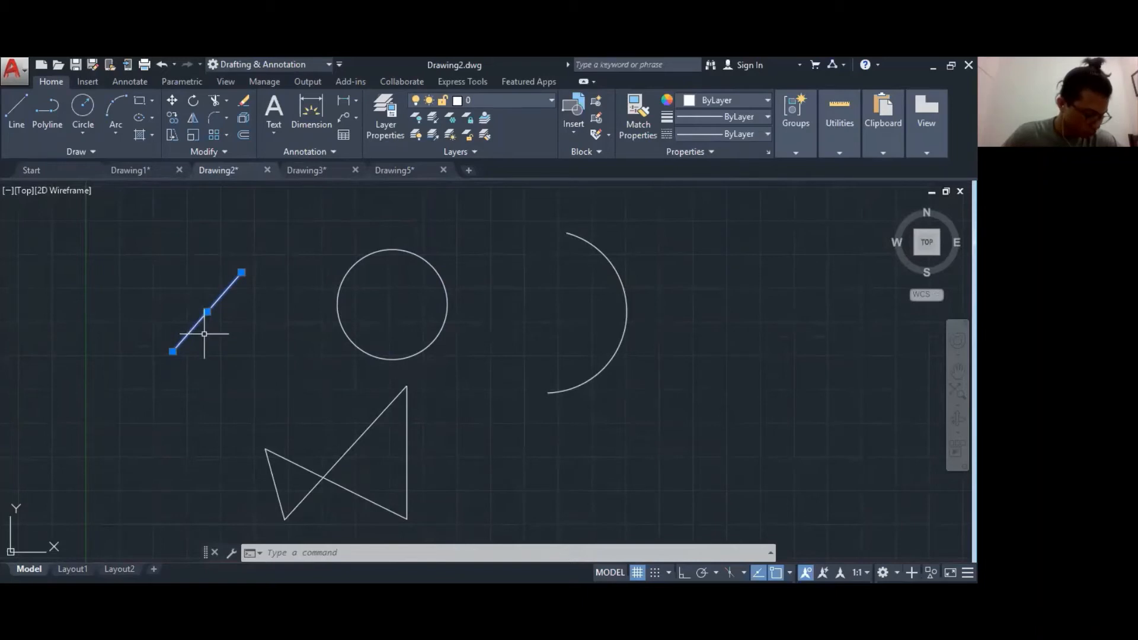
key(Escape)
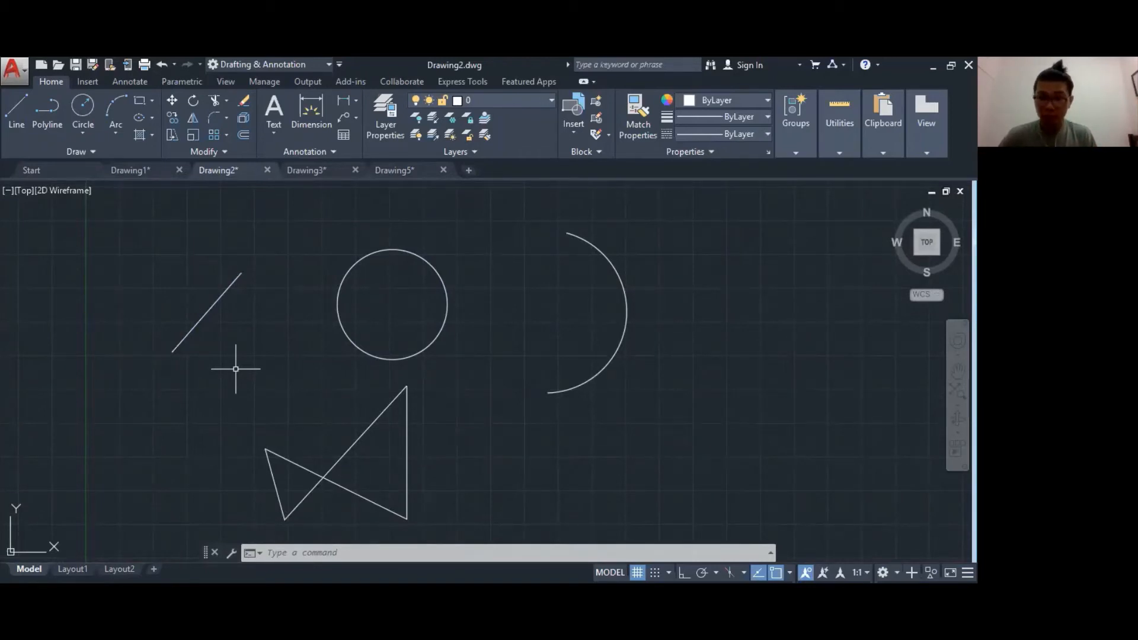
- Move the diagonal line by its midpoint up and to the left, away from the circle
click(196, 319)
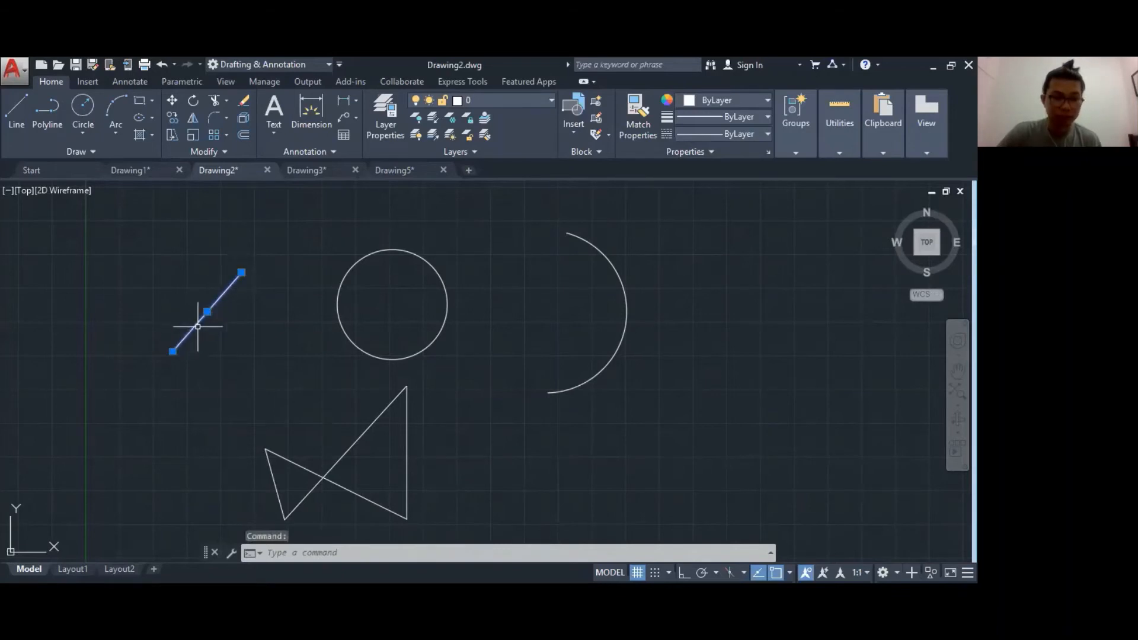
right_click(197, 322)
mouse_move(248, 413)
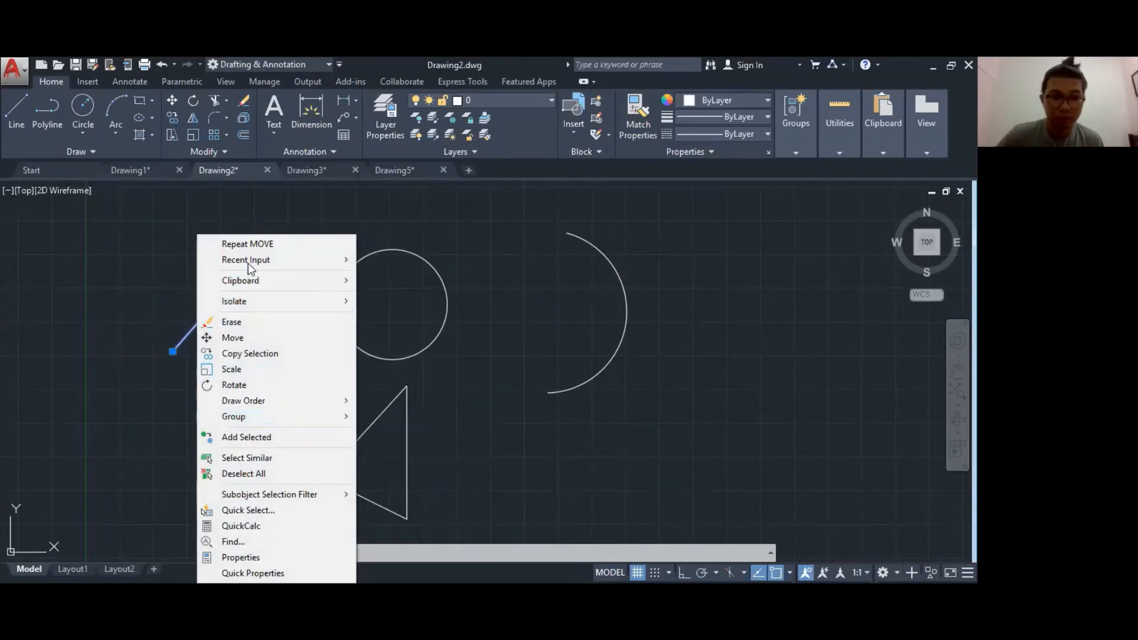
click(246, 336)
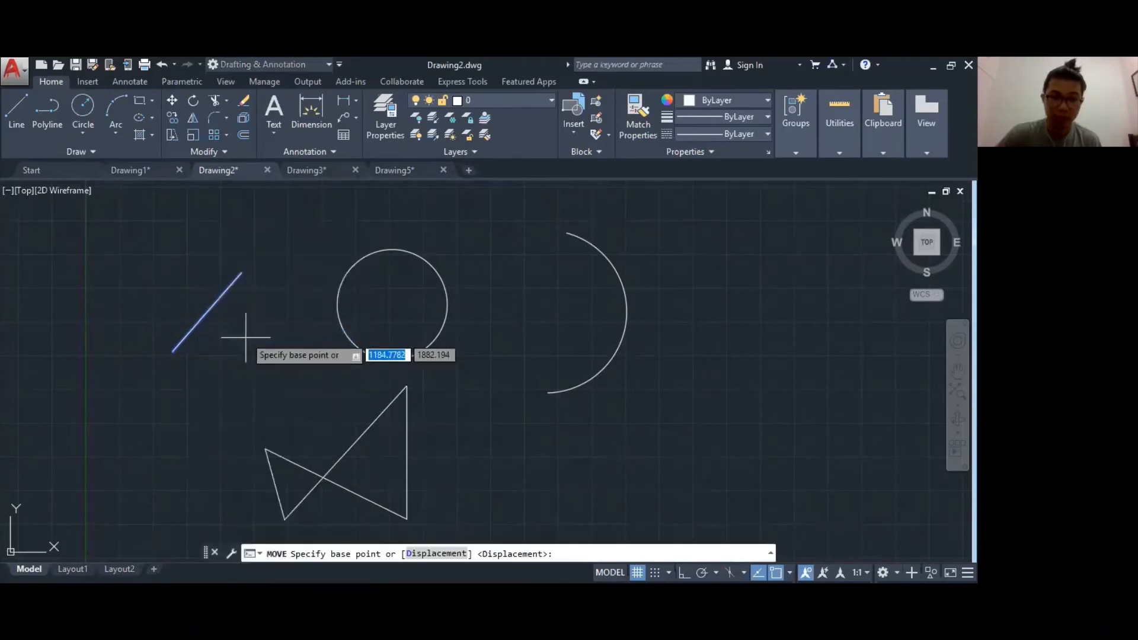
click(206, 310)
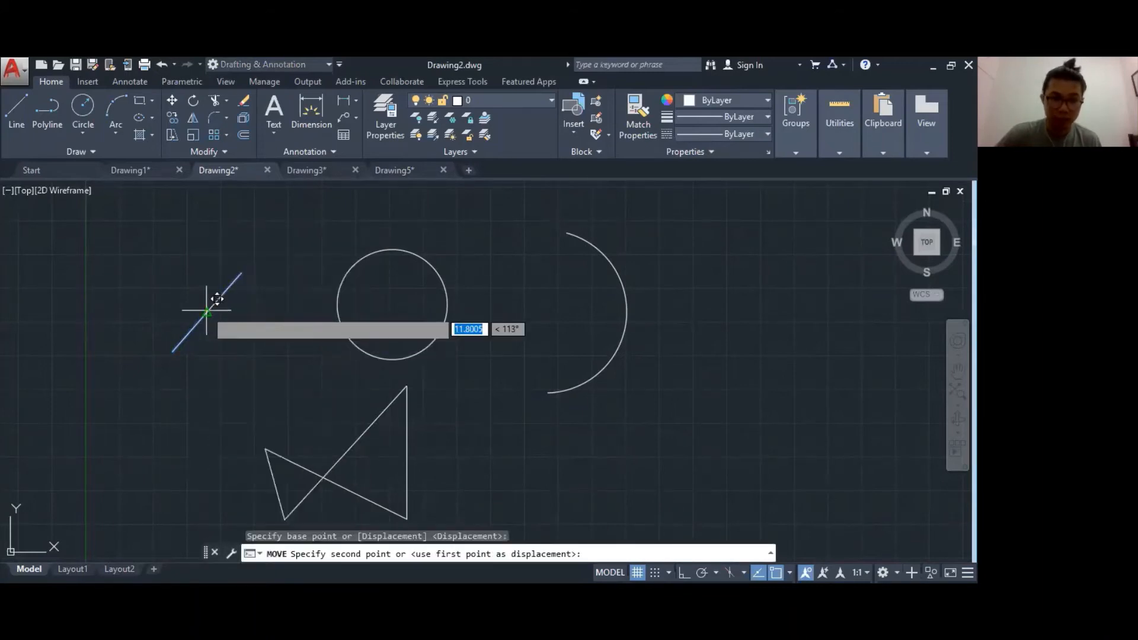
click(160, 268)
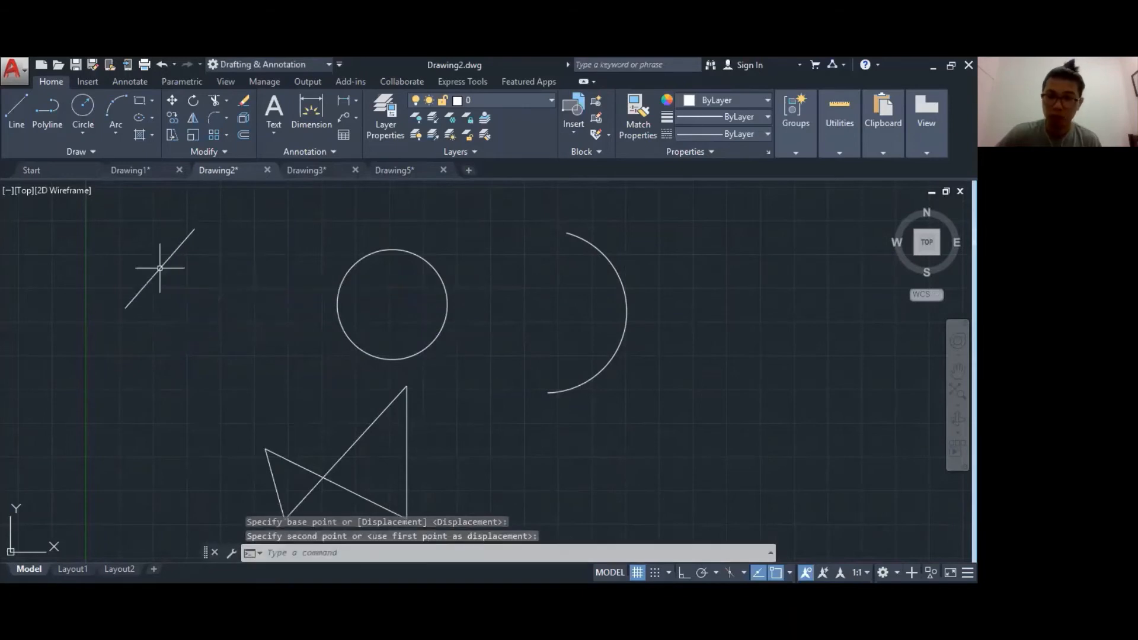
- Move the diagonal line by its midpoint back down and to the right, towards the circle
right_click(160, 268)
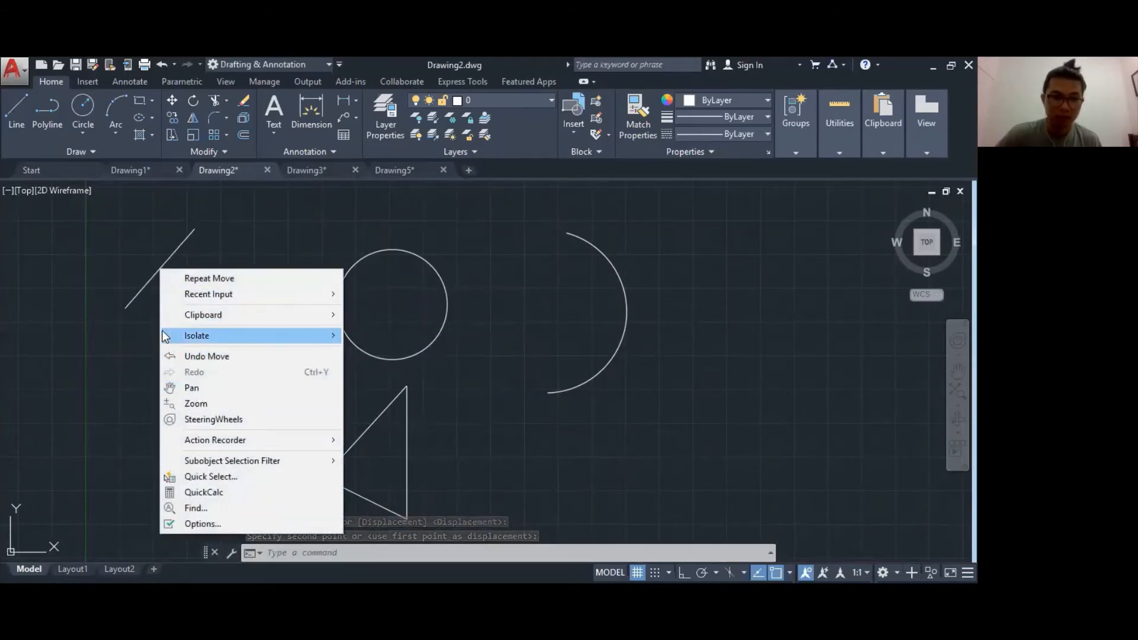
click(140, 290)
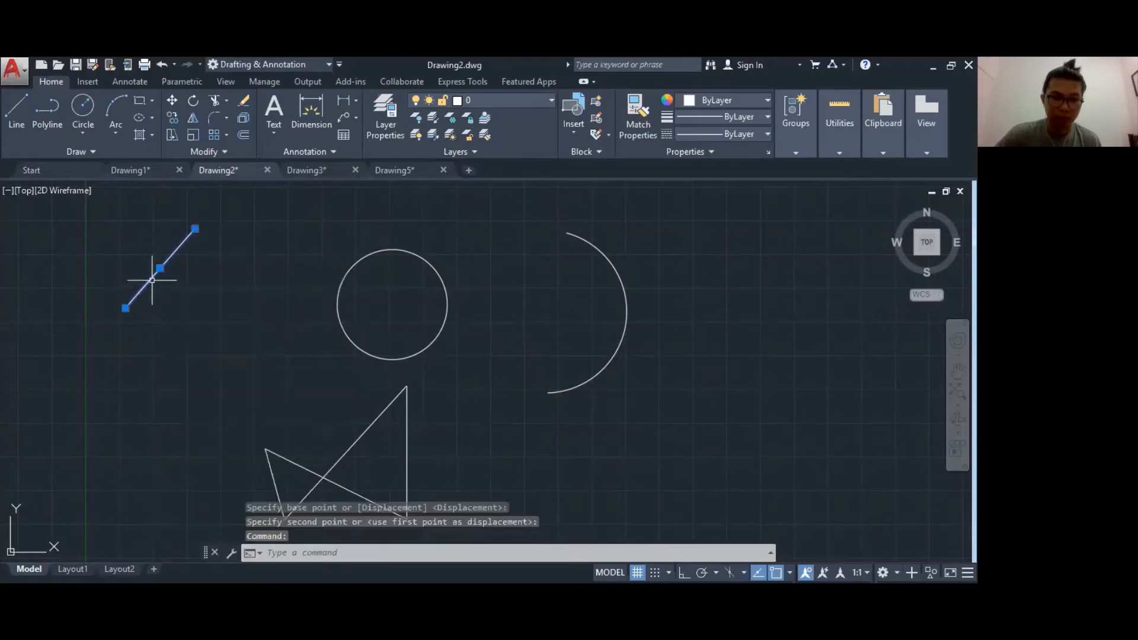
right_click(152, 285)
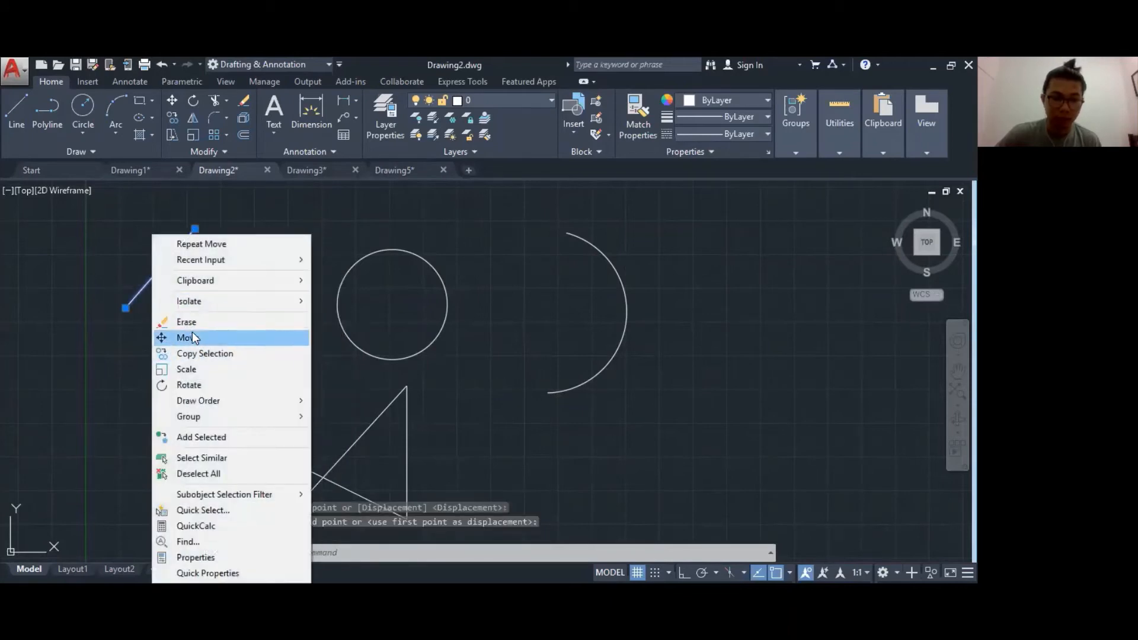
click(191, 337)
click(161, 267)
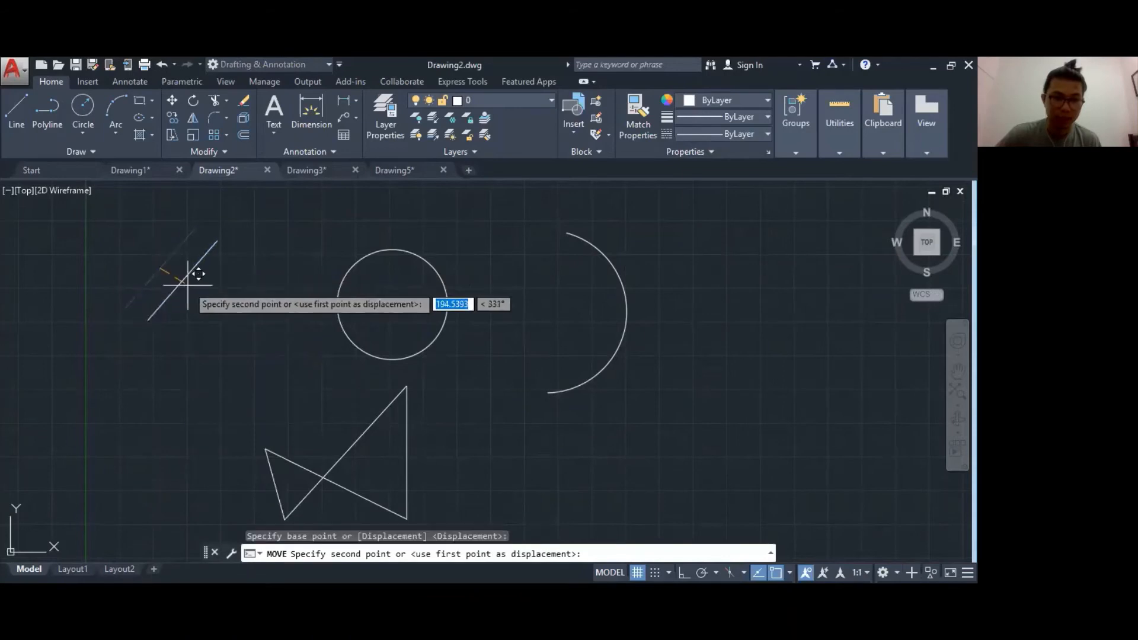
click(199, 294)
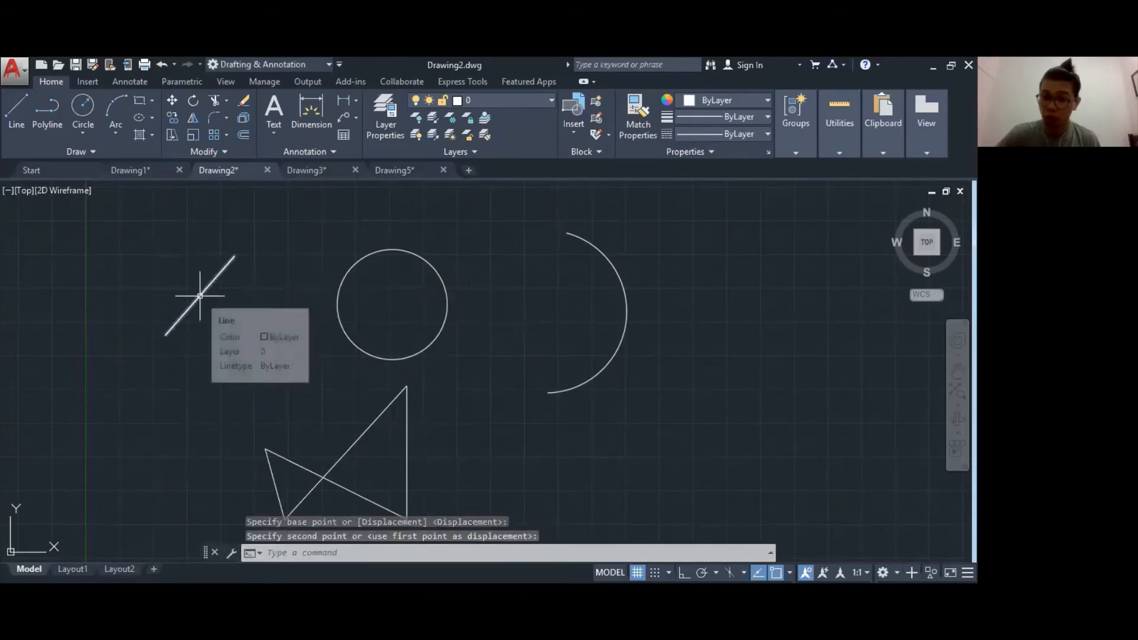
- Copy the diagonal line from its midpoint, placing one parallel copy to its upper left and another below it
click(174, 317)
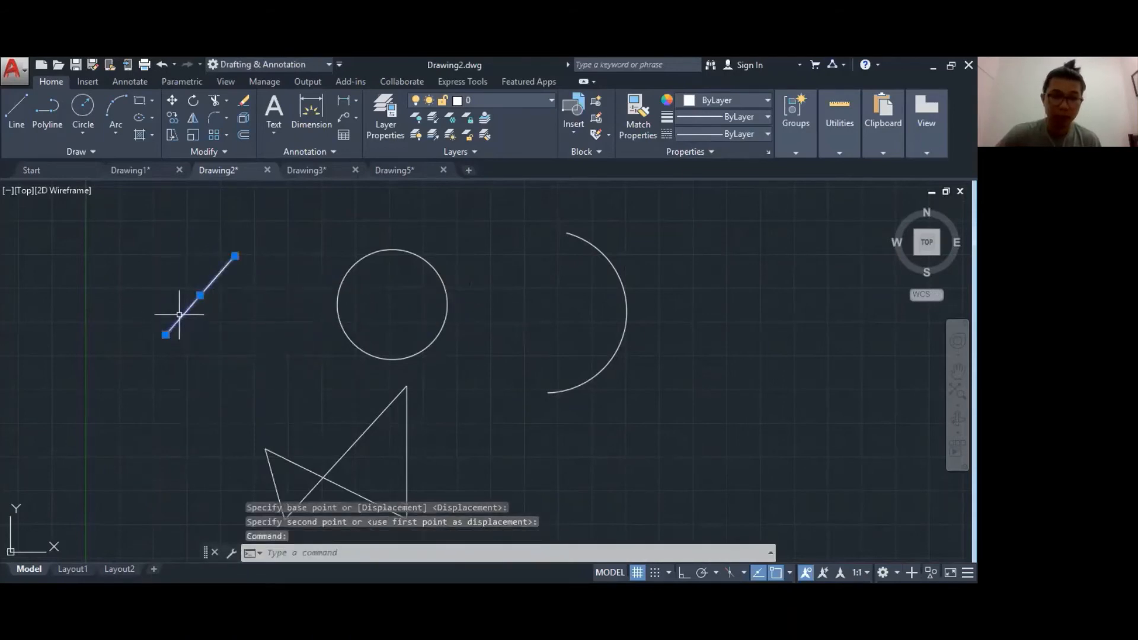
right_click(185, 318)
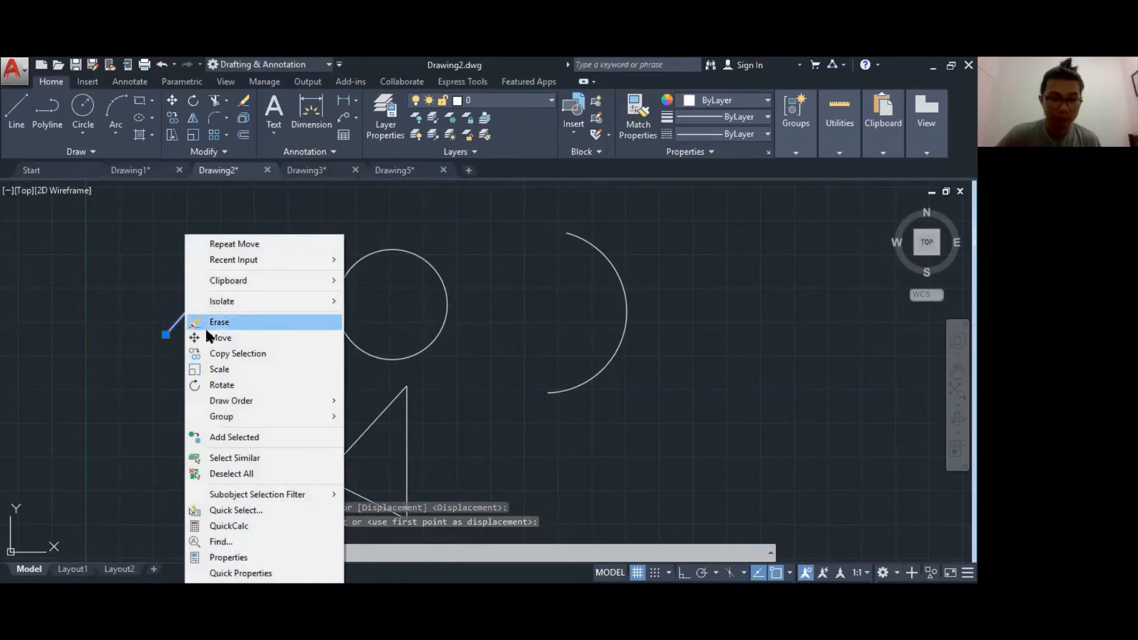
click(236, 353)
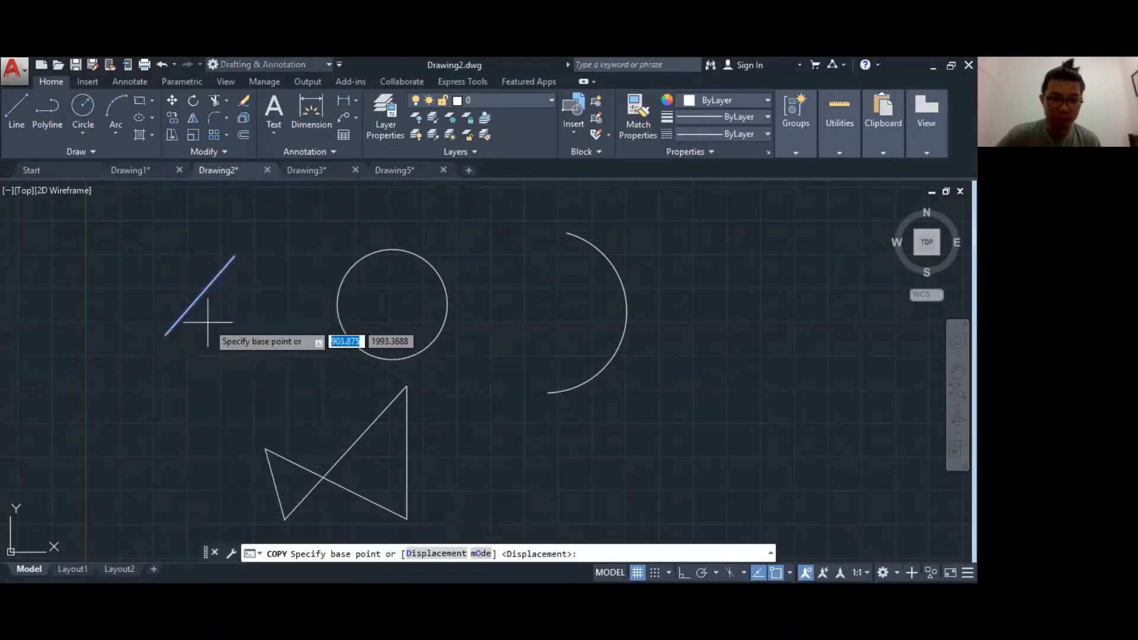
click(201, 295)
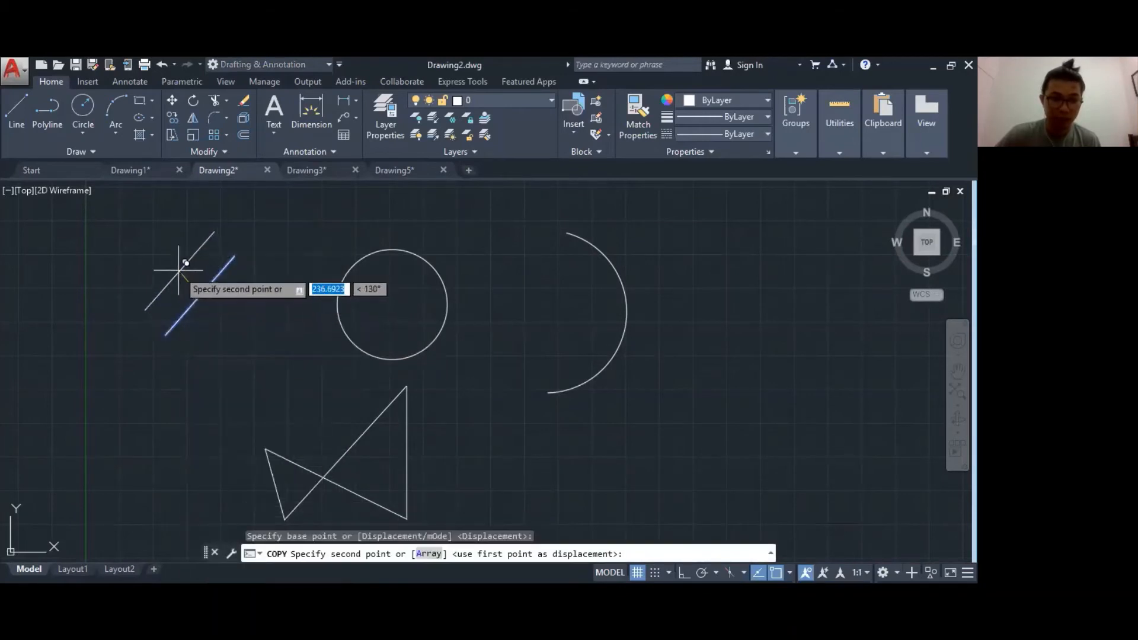
click(162, 261)
click(212, 348)
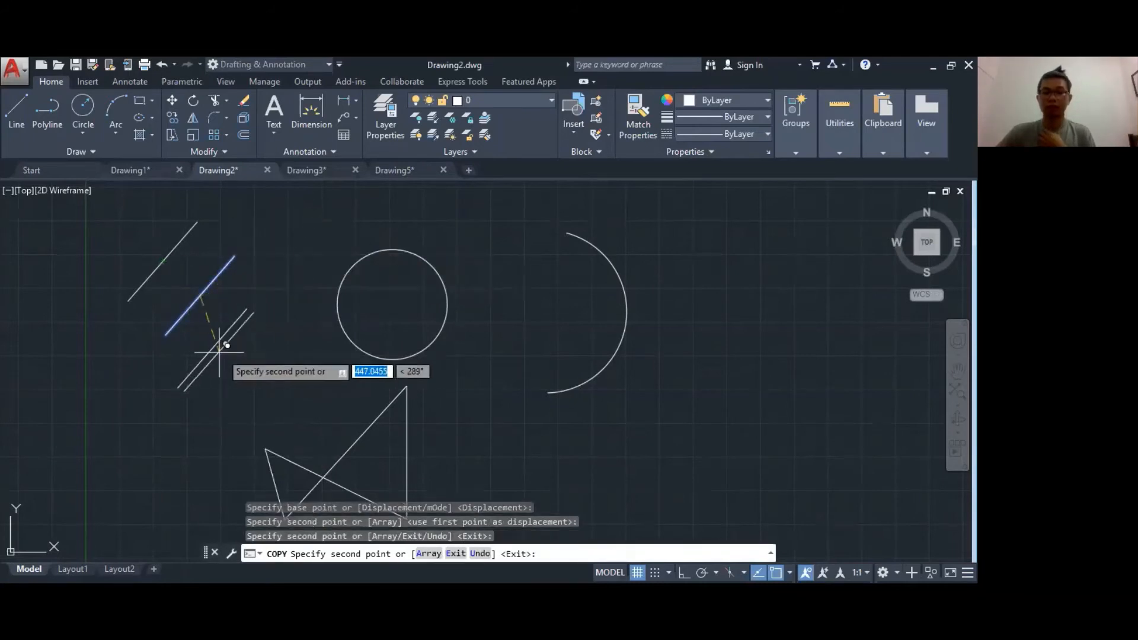
key(Escape)
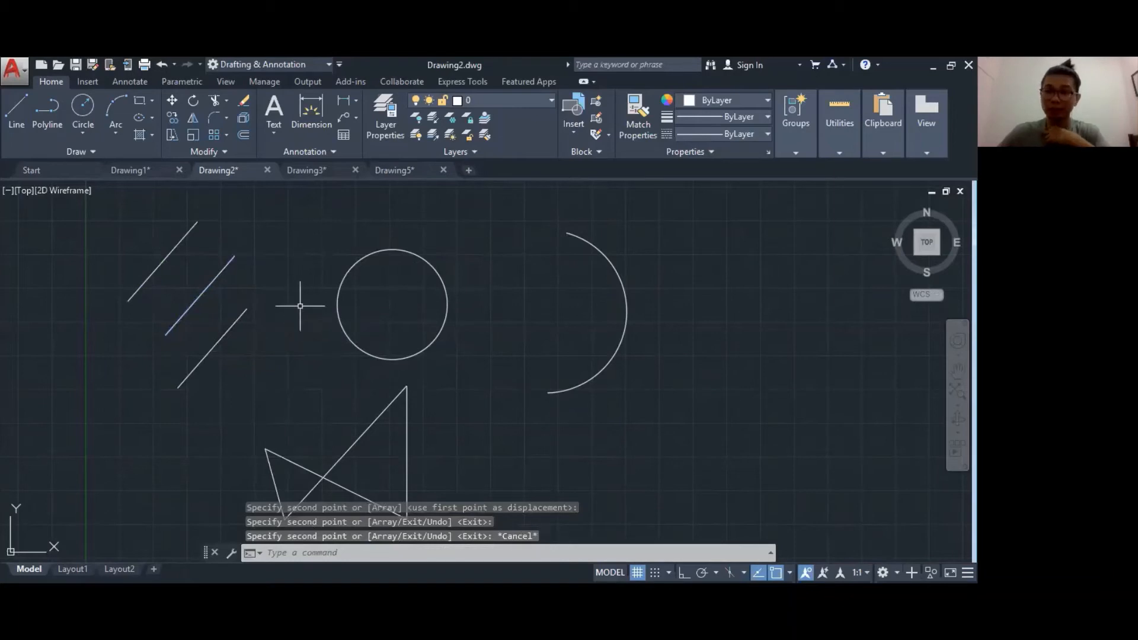
- Move the circle up and to the left by its centre grip
click(337, 306)
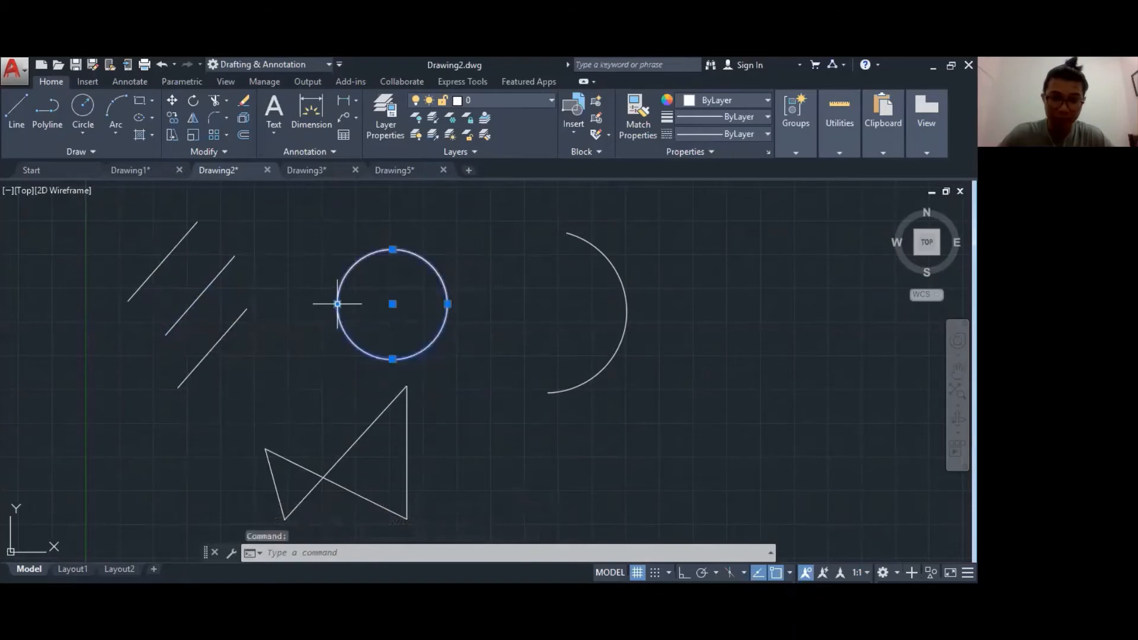
click(392, 303)
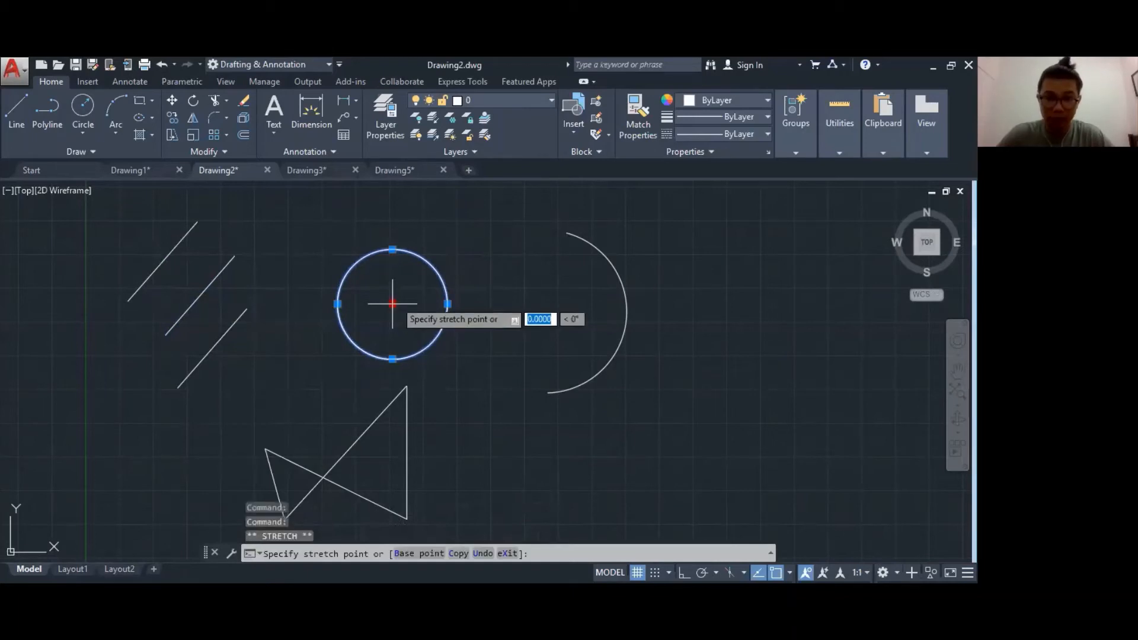
click(348, 254)
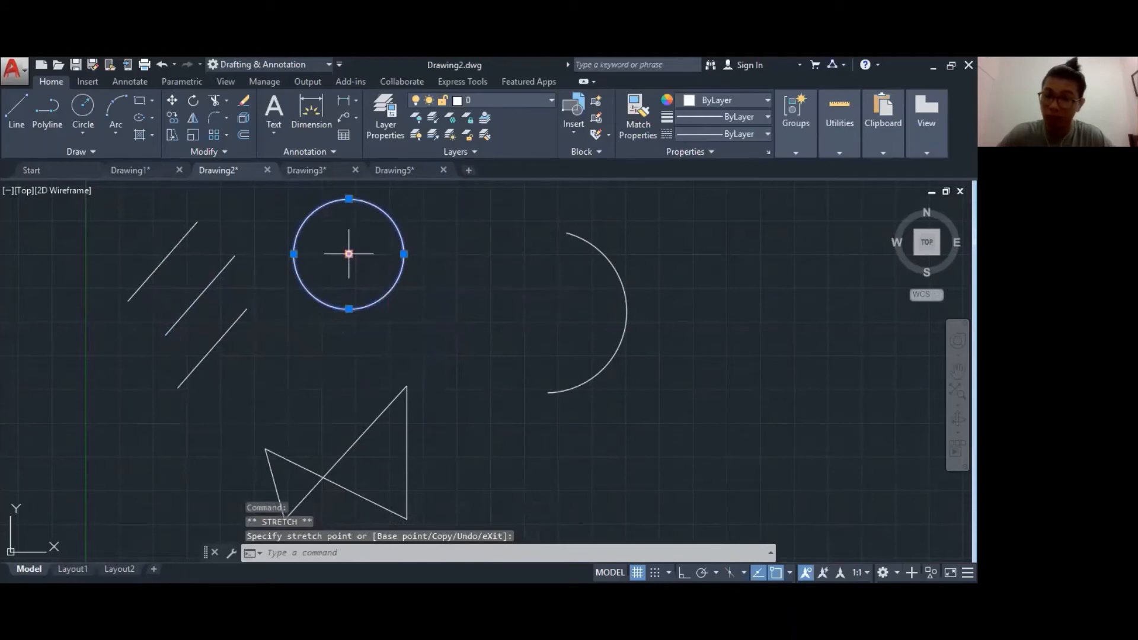
- Move the arc by its centre grip down and left, move it back up and right, and clear the selection
click(622, 308)
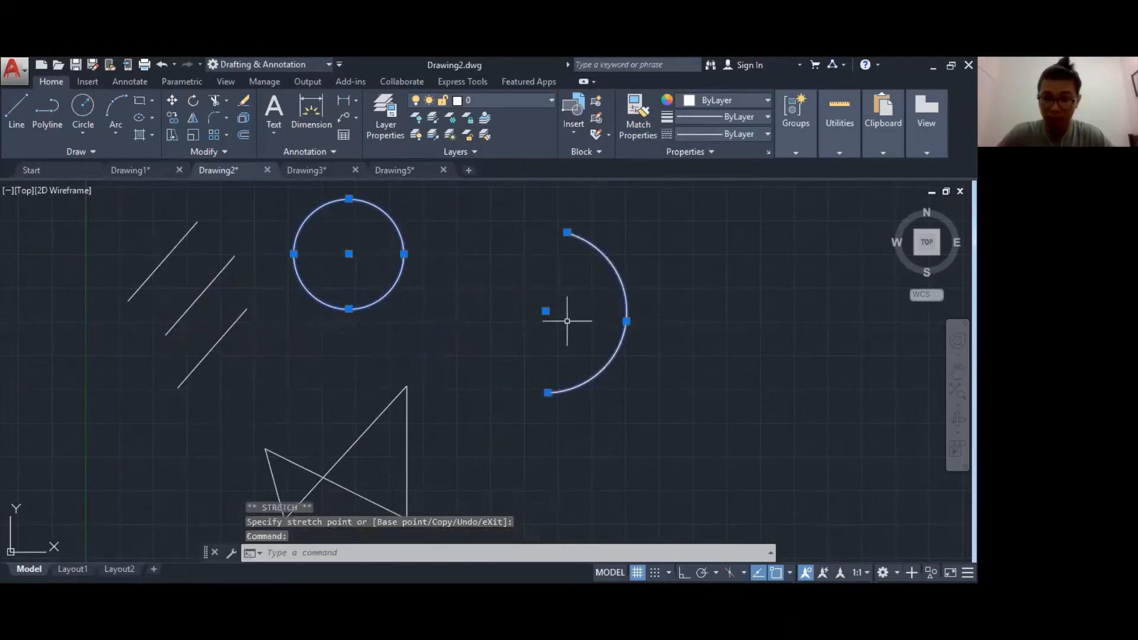
click(545, 311)
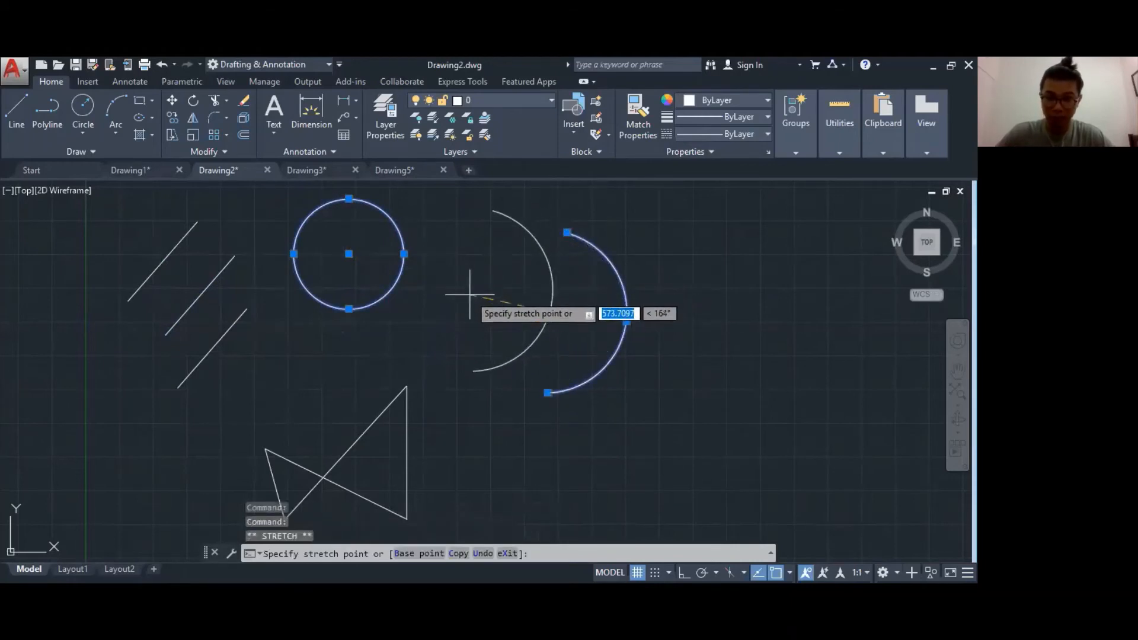
click(496, 326)
click(494, 328)
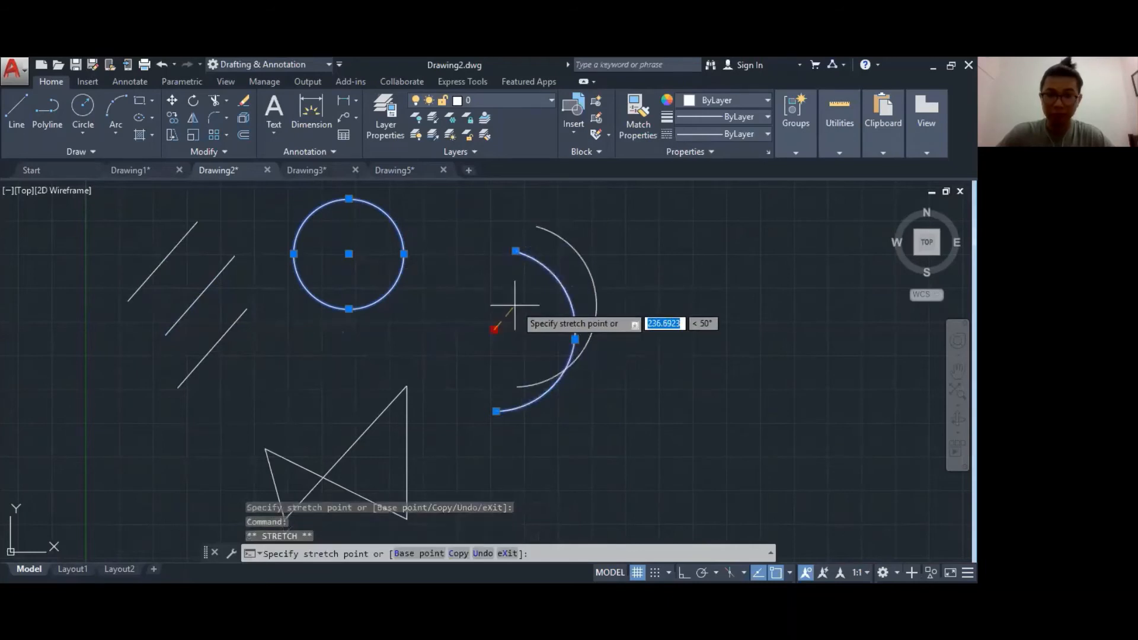
click(531, 293)
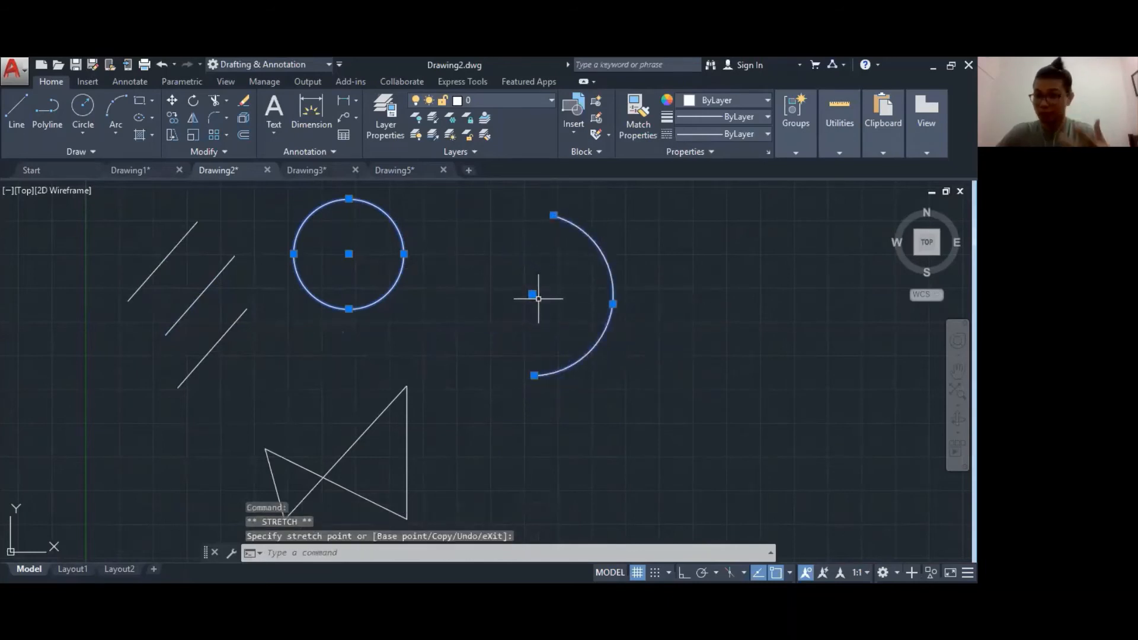
key(Escape)
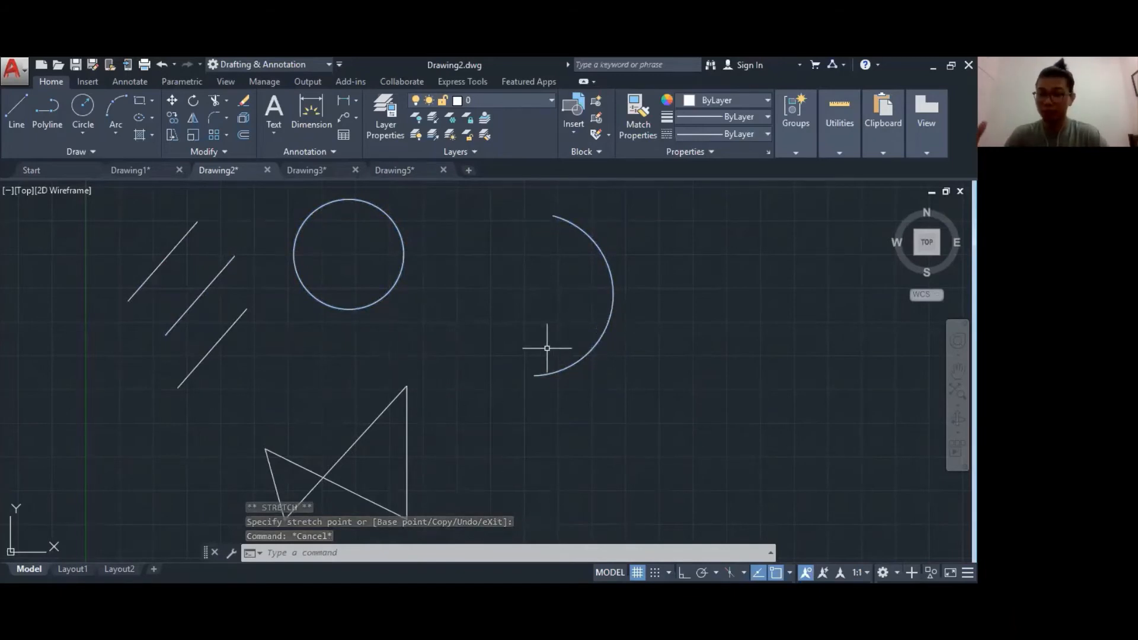
click(396, 282)
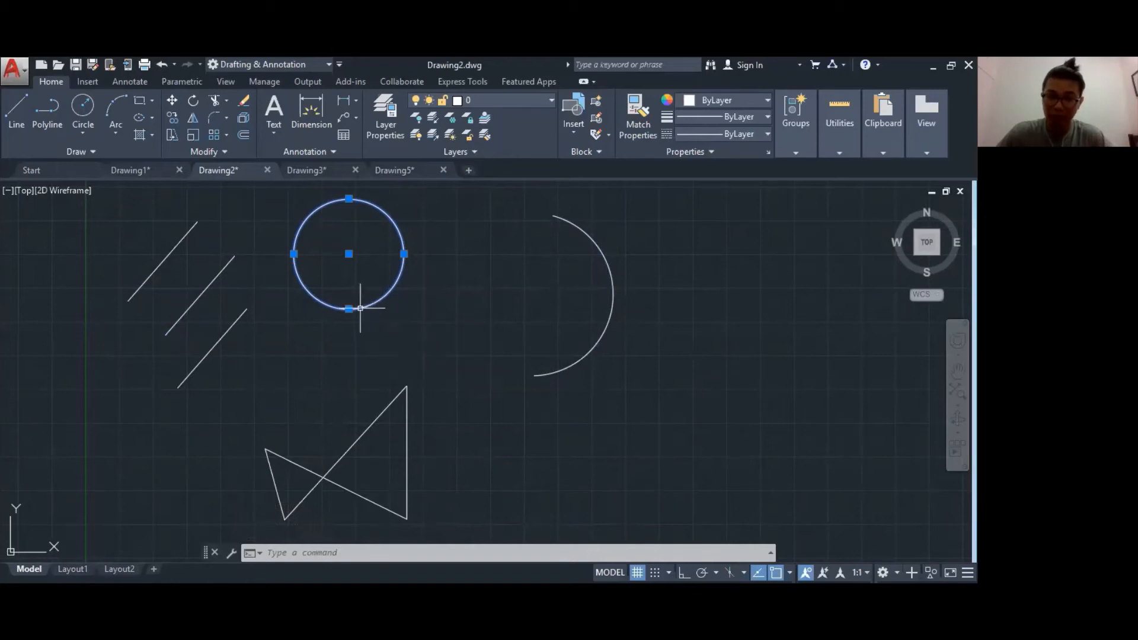
click(547, 372)
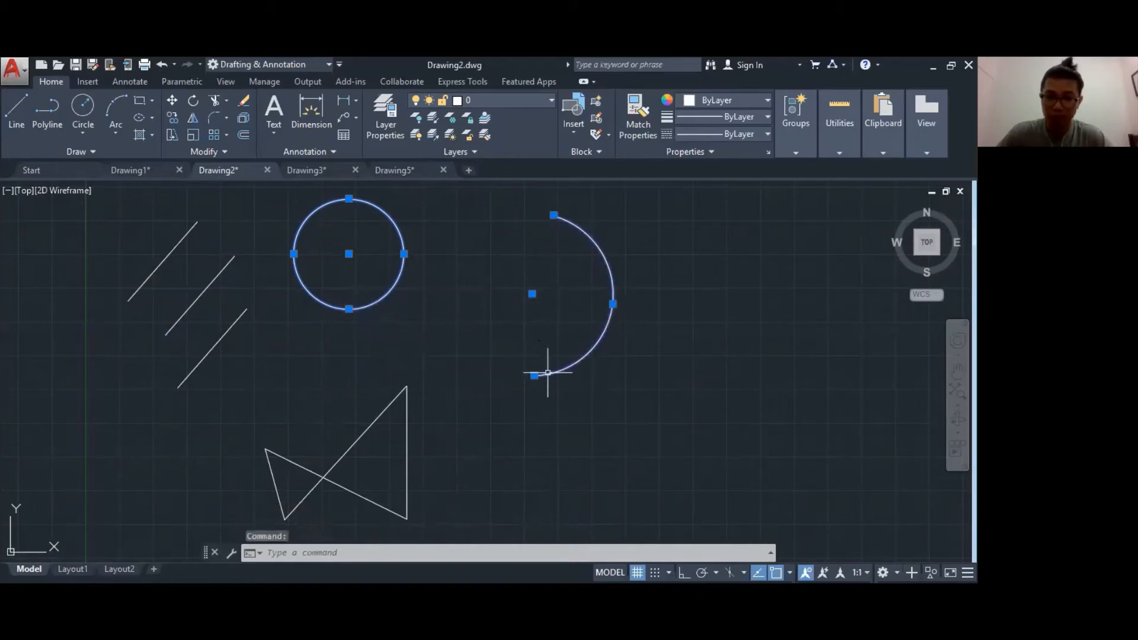
key(Escape)
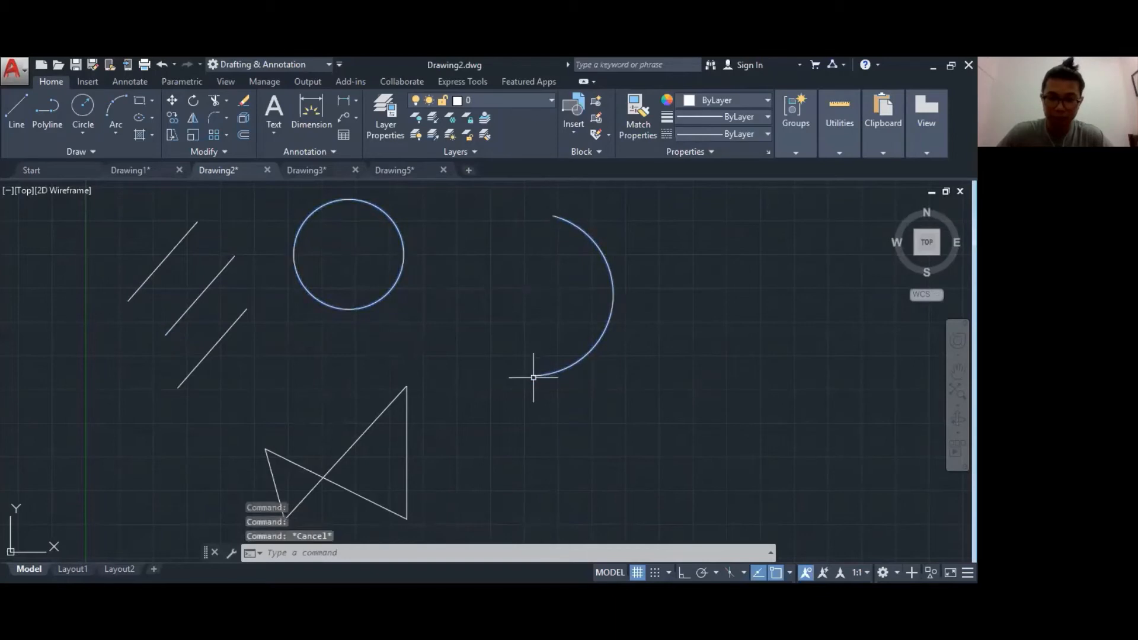
click(542, 372)
key(Escape)
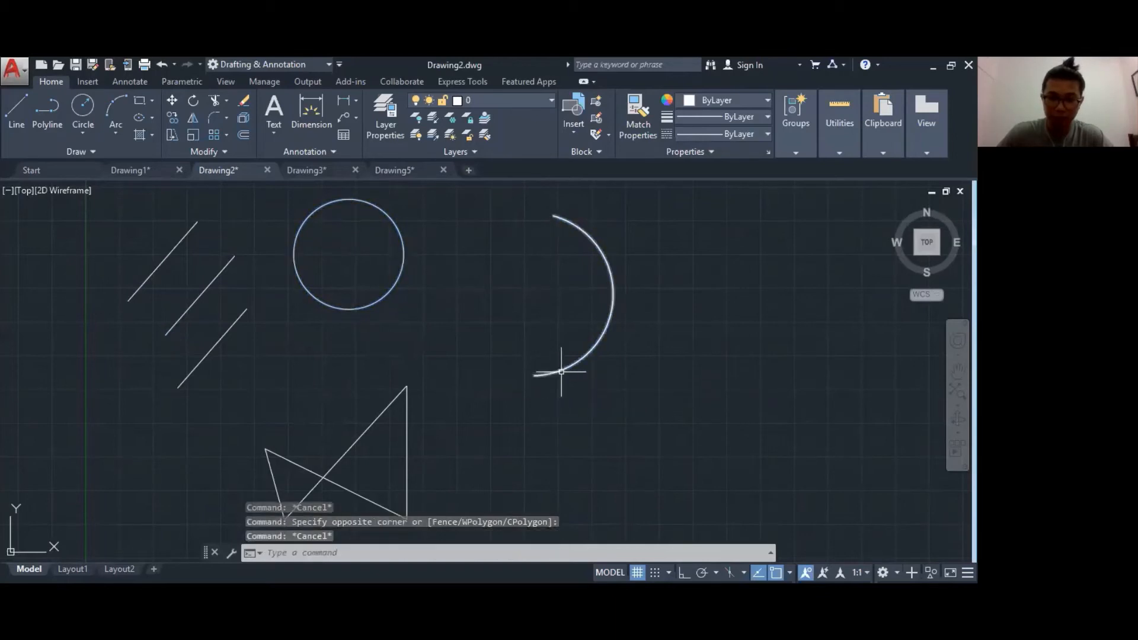
click(574, 363)
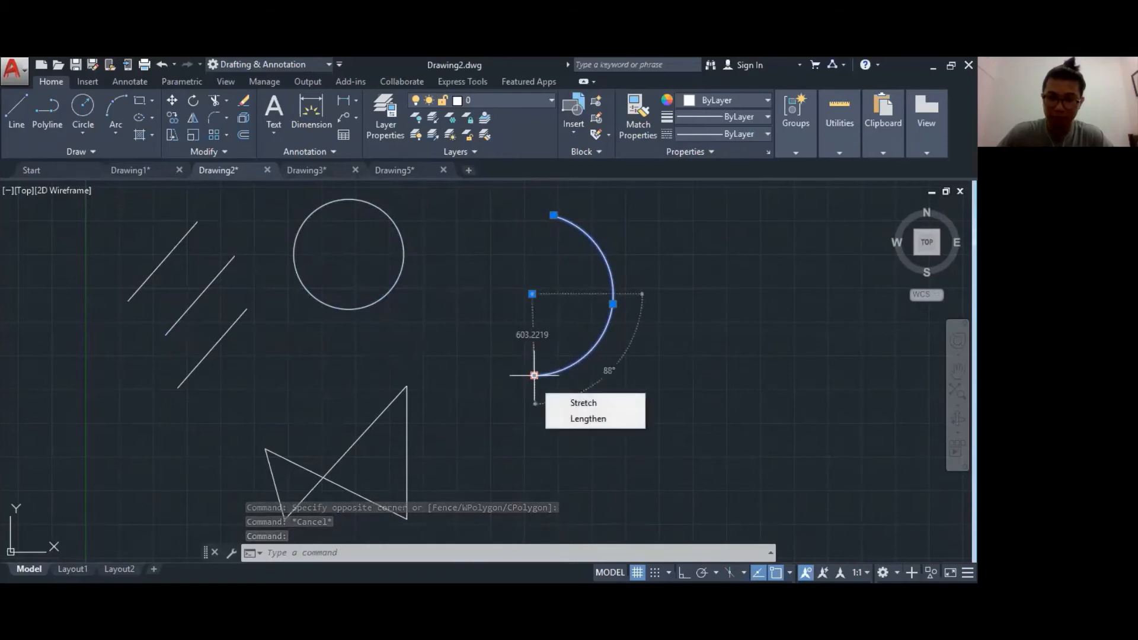
key(Escape)
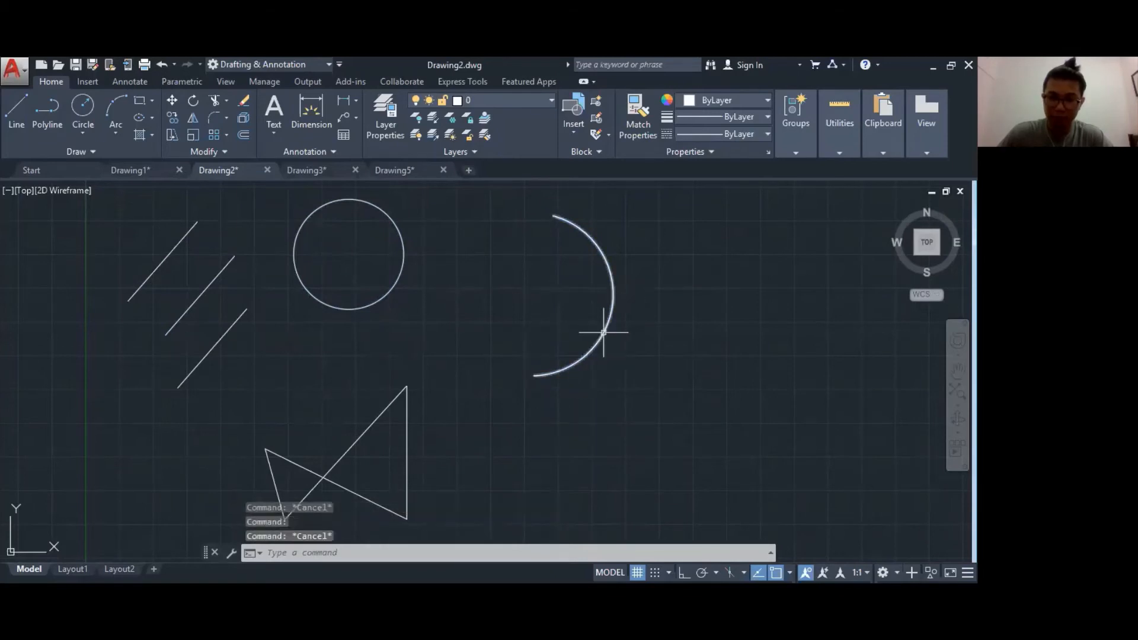
mouse_move(602, 332)
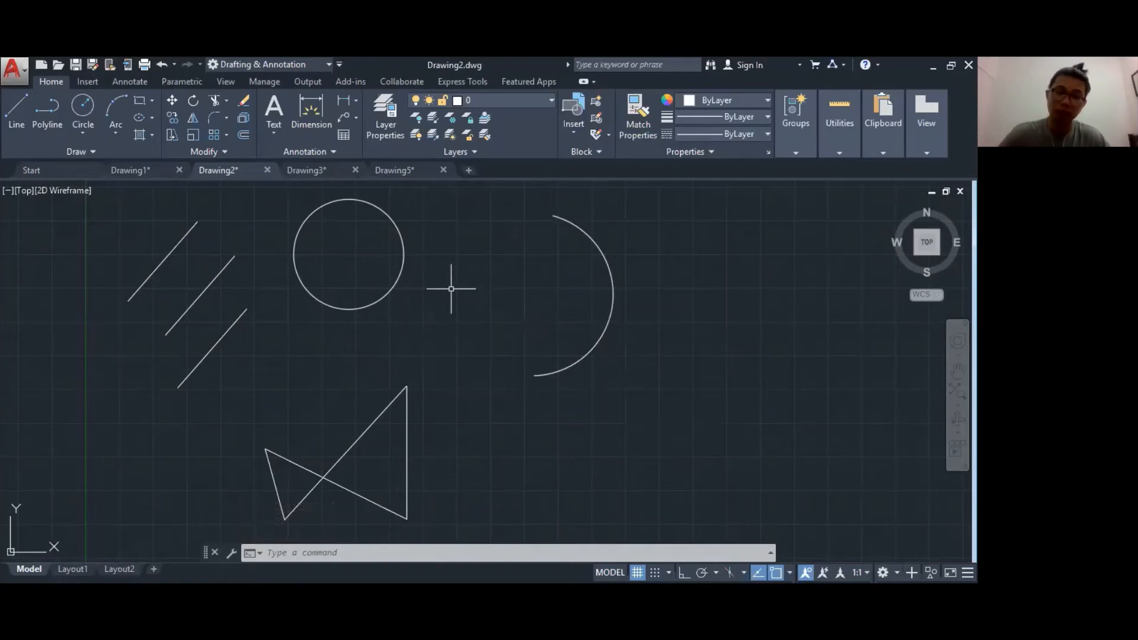
- Try to change the arc's radius with the Radius option of its midpoint grip
click(610, 263)
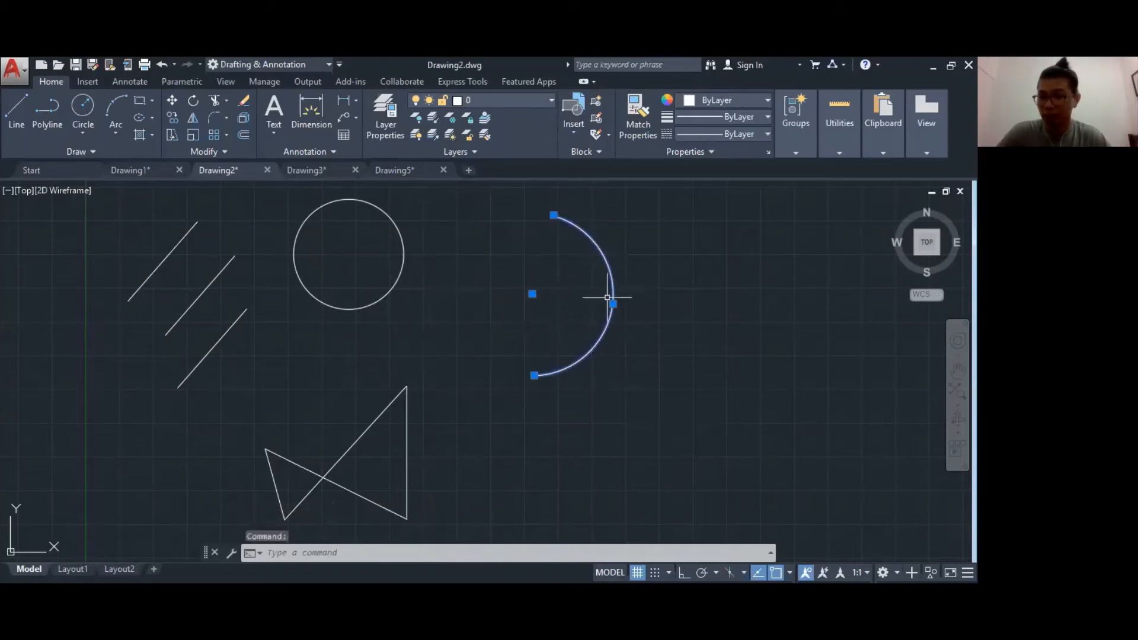
mouse_move(613, 303)
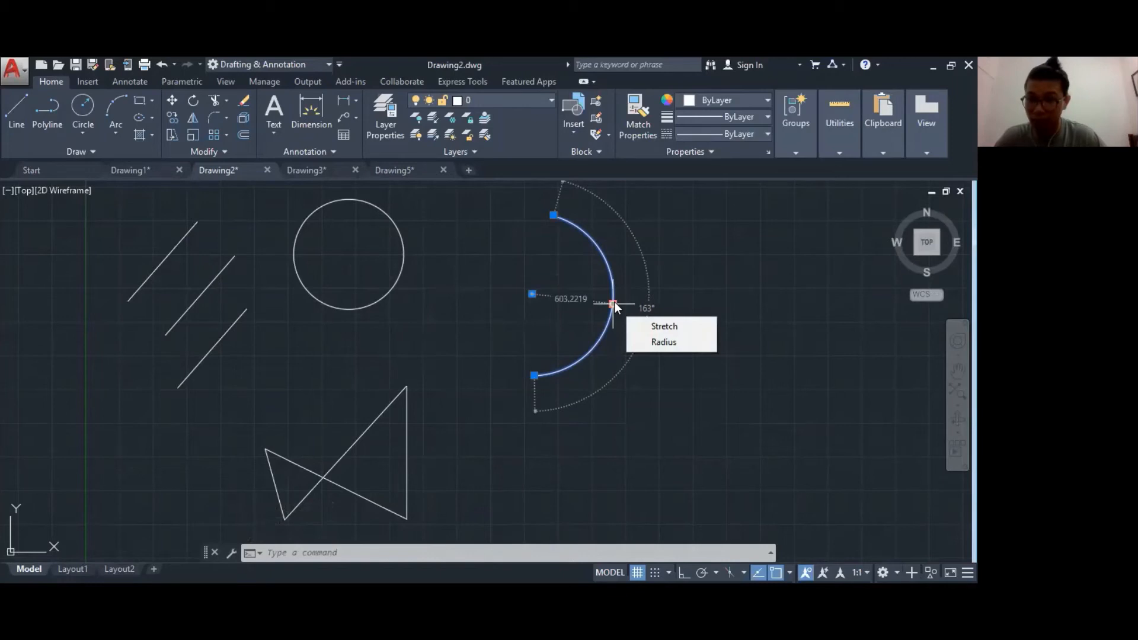
click(662, 342)
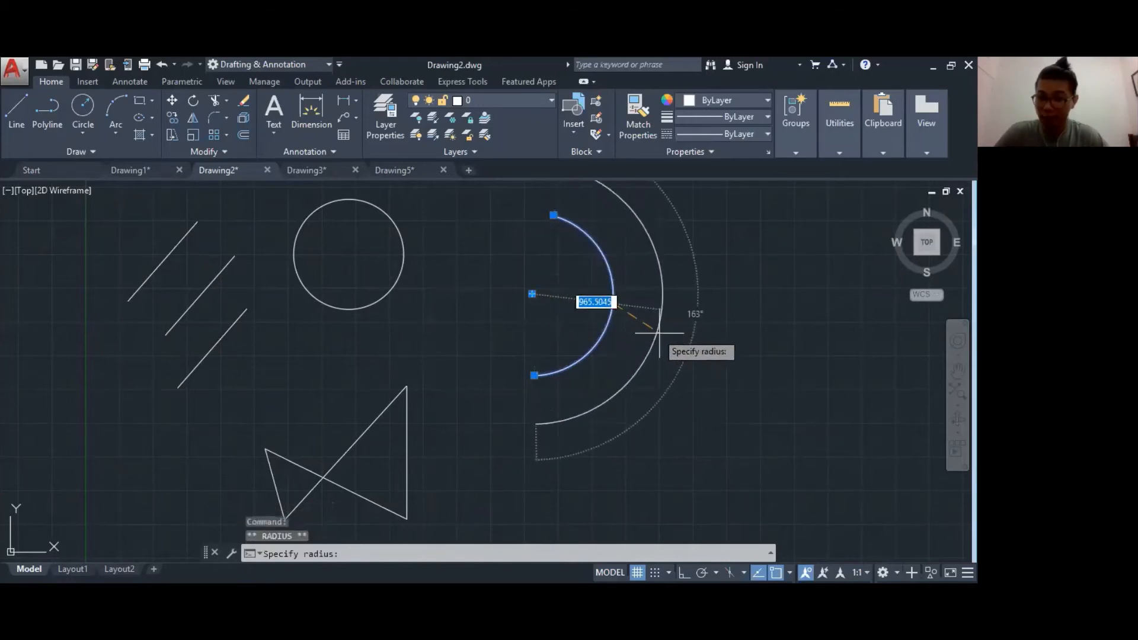
key(Escape)
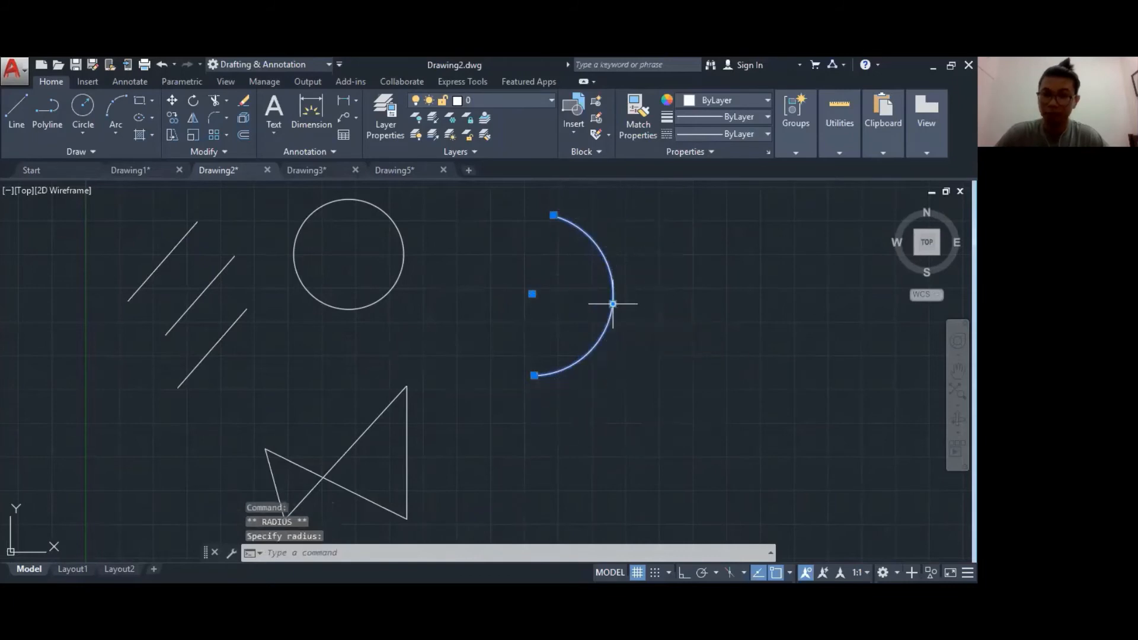
click(612, 304)
key(Escape)
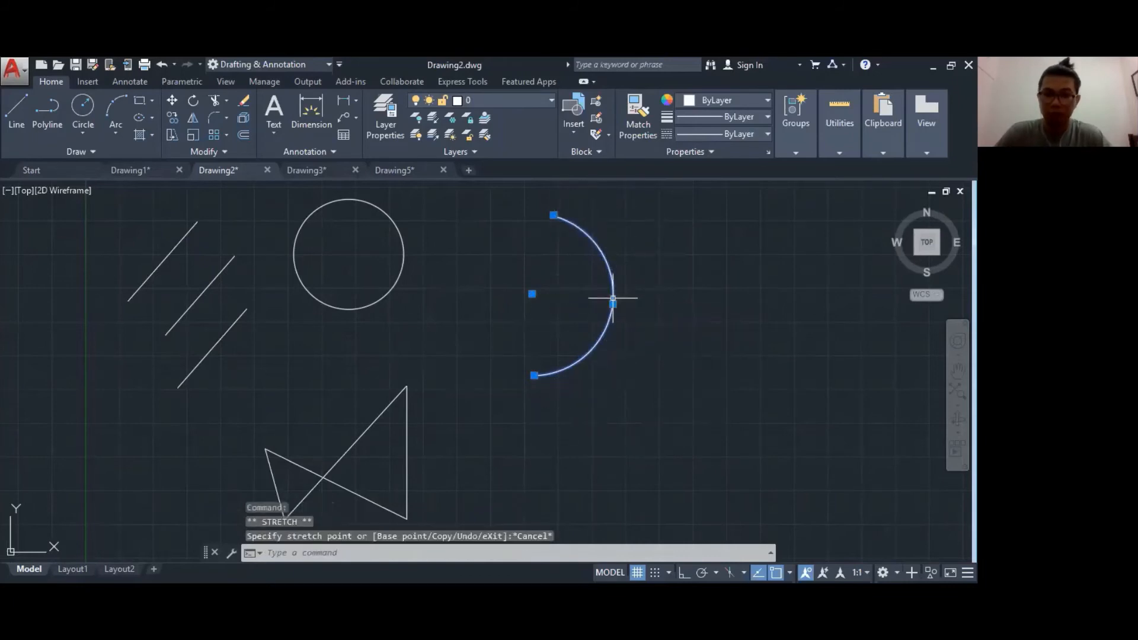
- Stretch the arc's midpoint outward to the right for a radius of about 617, and clear the selection
mouse_move(613, 304)
click(649, 323)
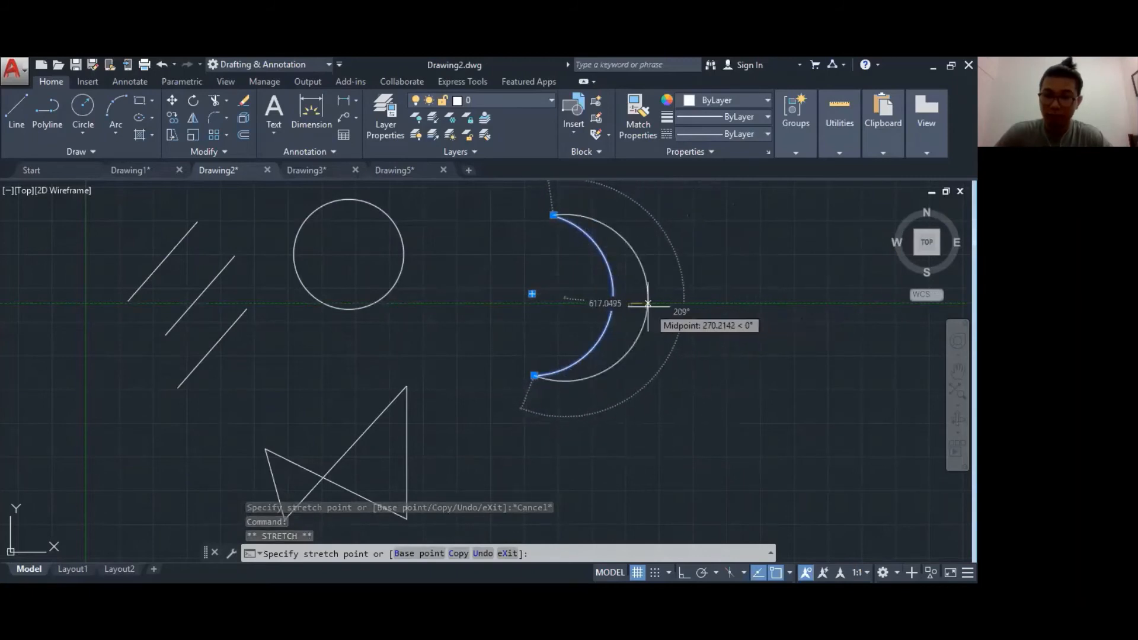
click(647, 308)
key(Escape)
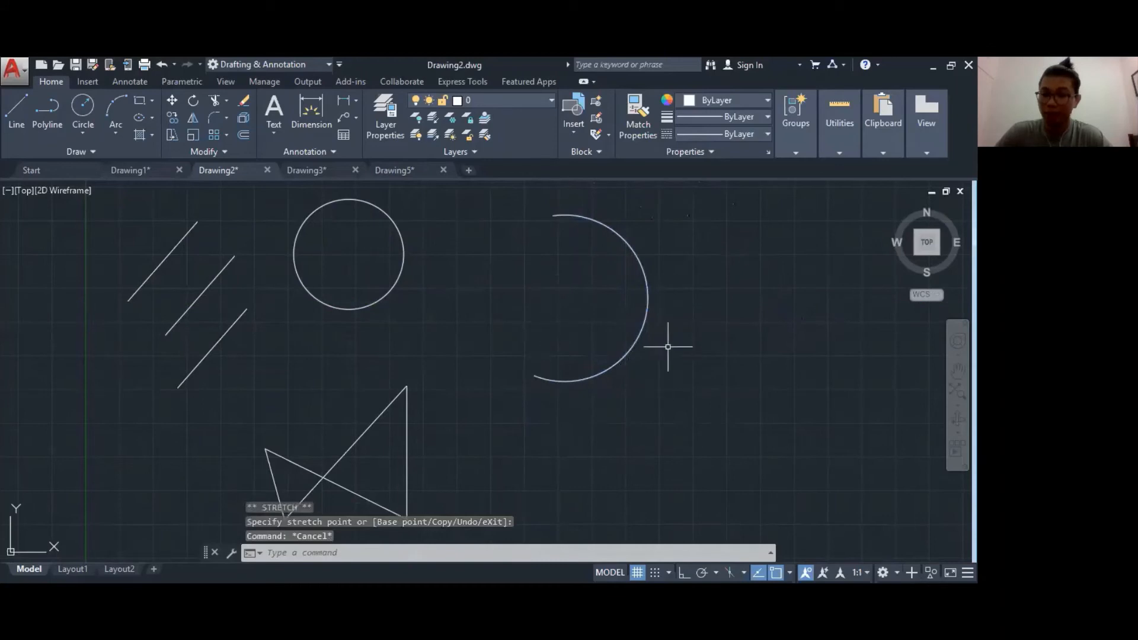
- Lengthen the arc from its lower endpoint clockwise around to its upper endpoint, nearly closing a full circle, and clear the selection
click(644, 332)
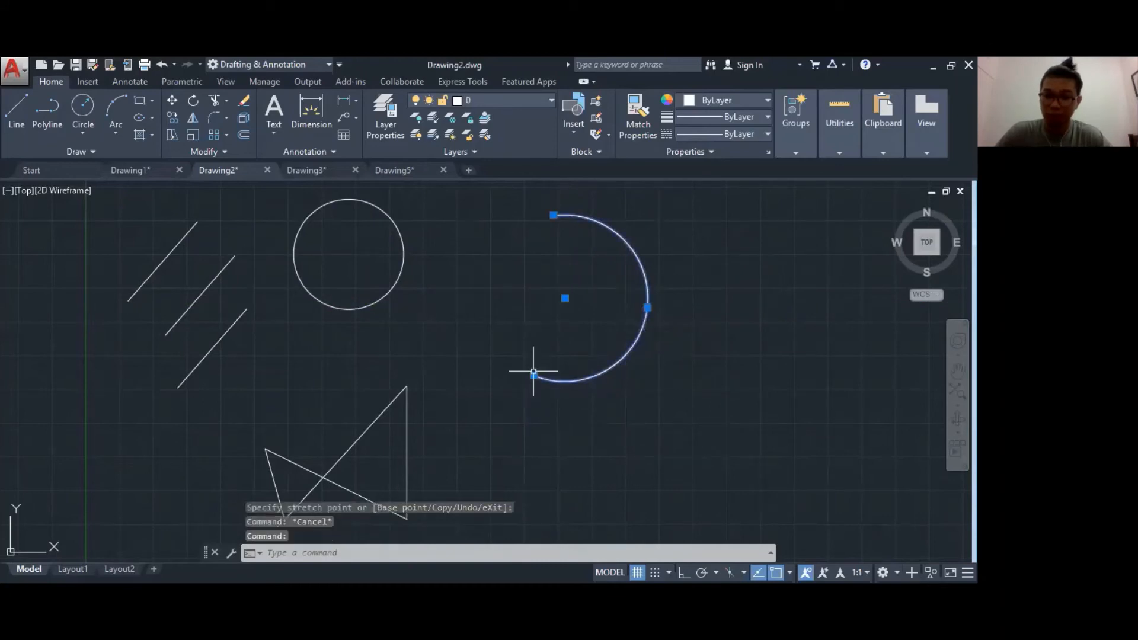
mouse_move(535, 374)
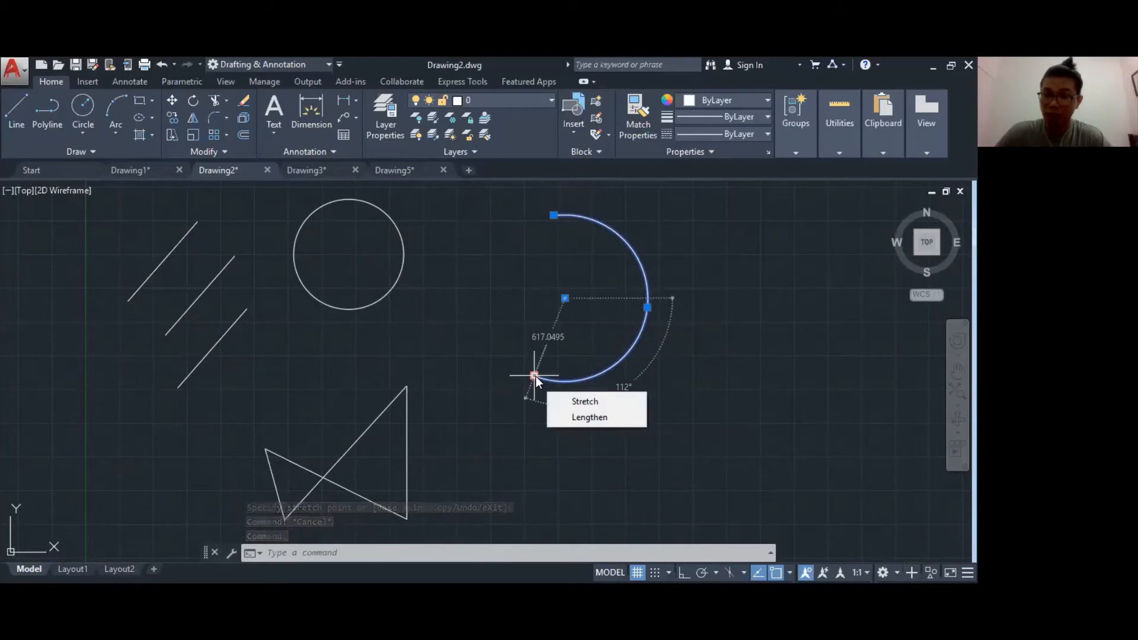
click(578, 416)
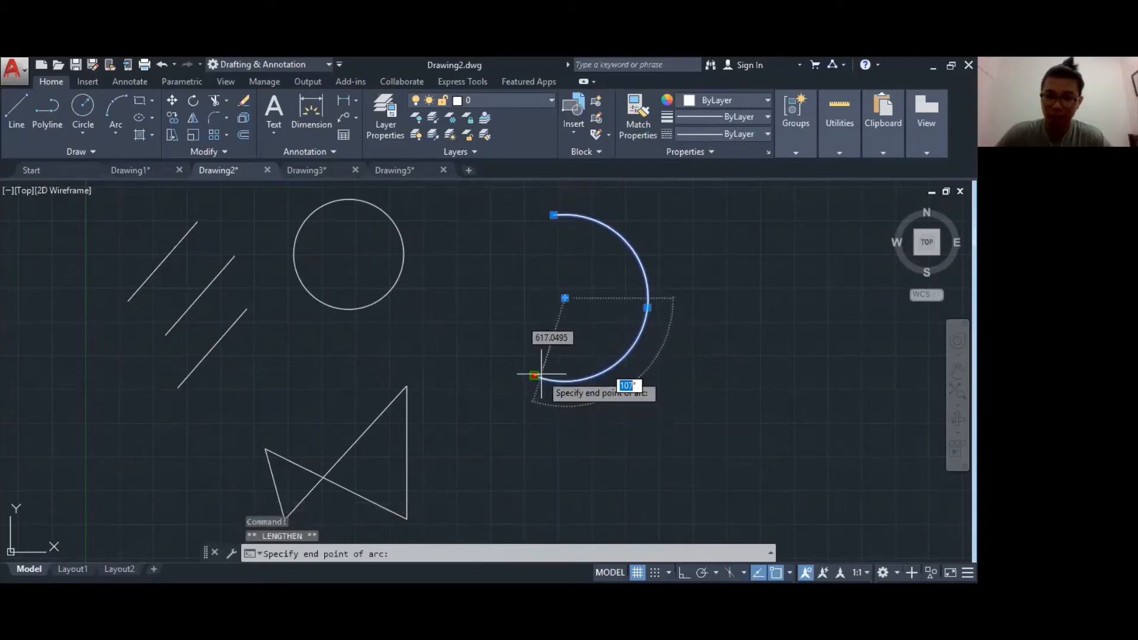
click(535, 374)
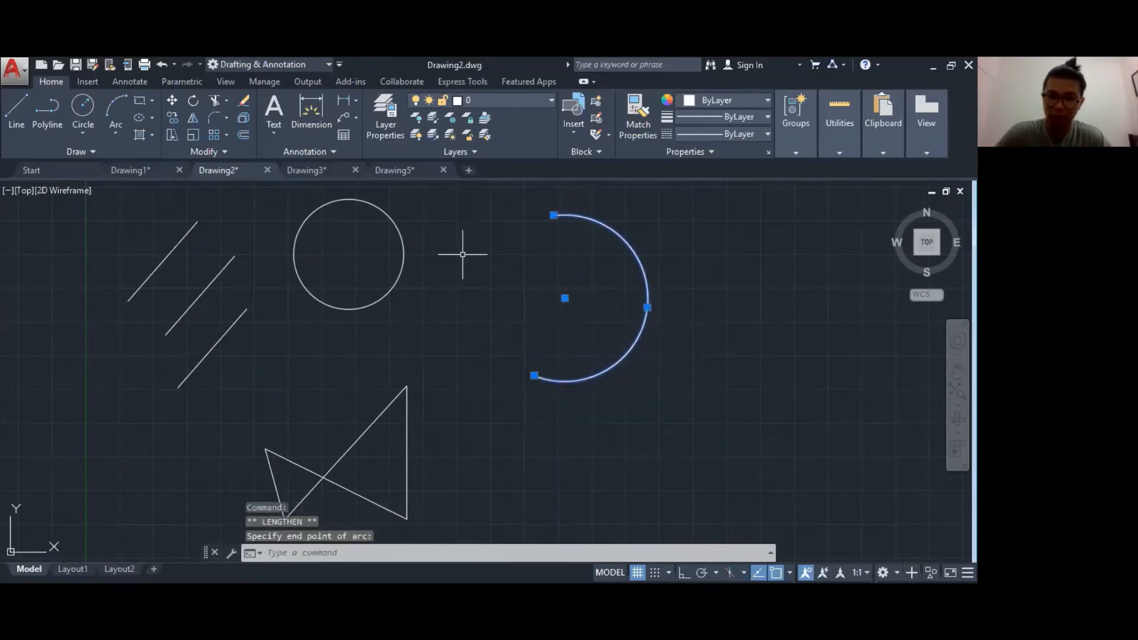
mouse_move(535, 374)
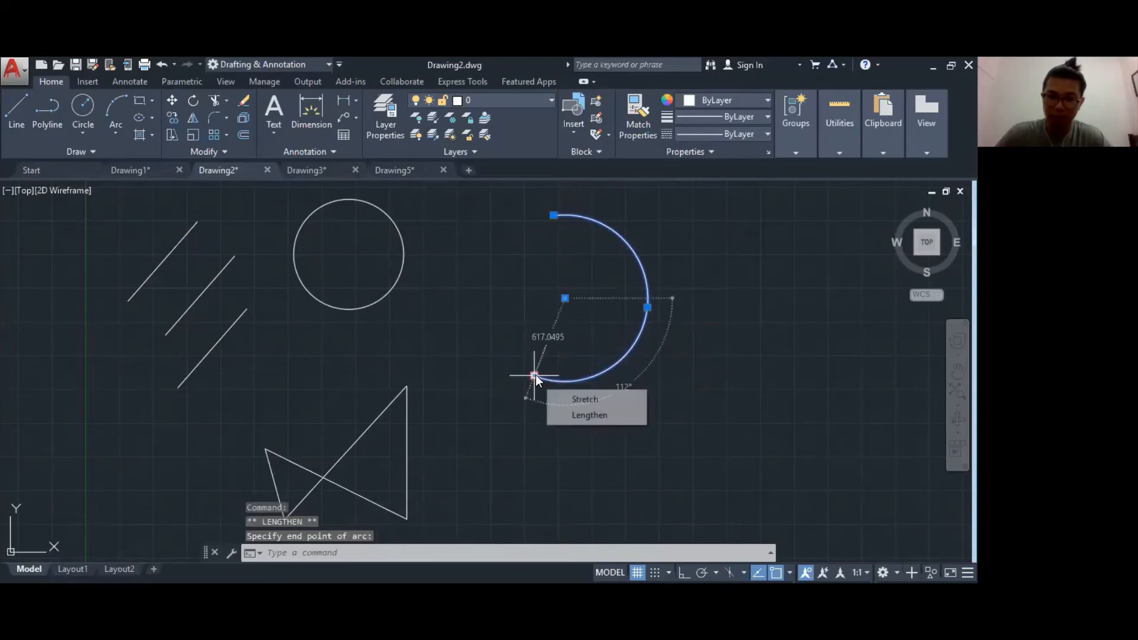
click(584, 415)
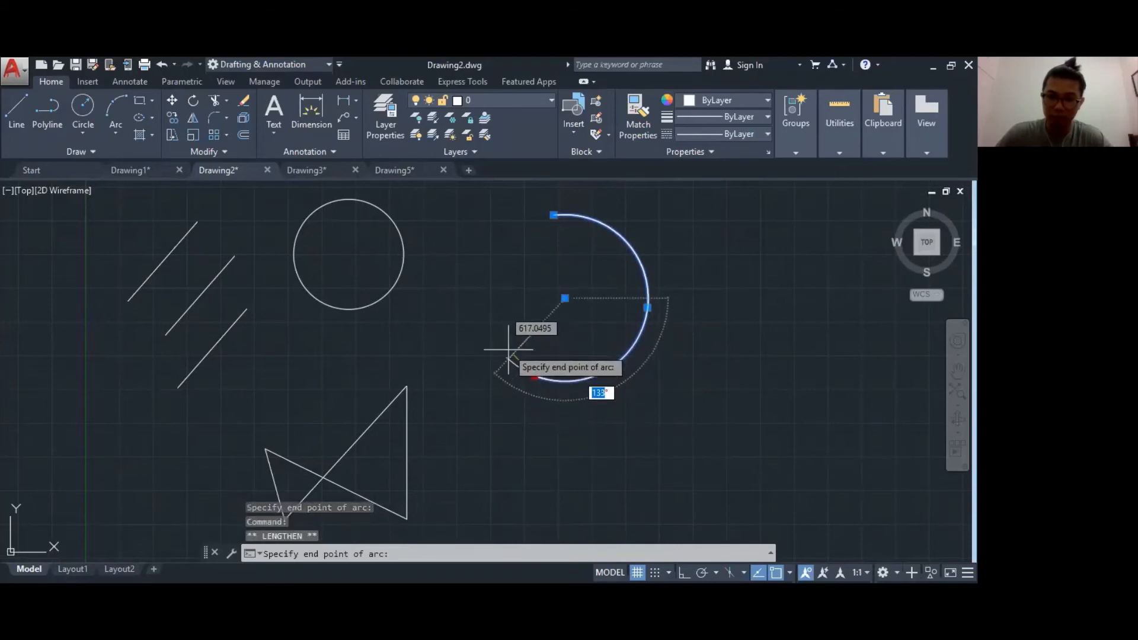
click(553, 234)
key(Escape)
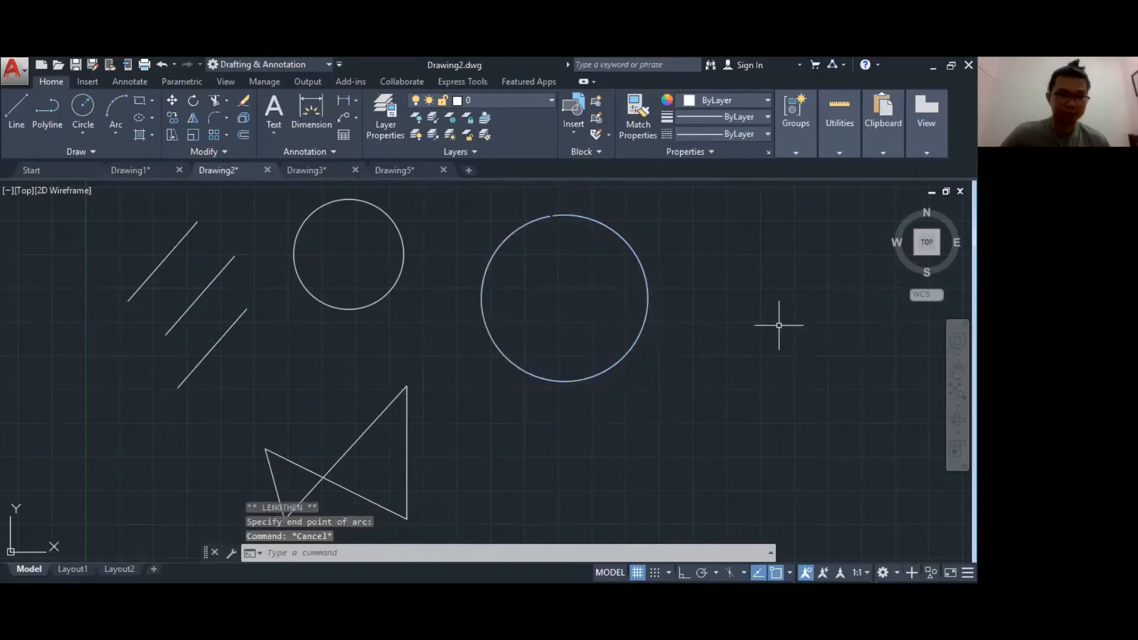
- Switch to Drawing3 and draw a five-sided polygon inscribed in a circle, to the upper right of the existing pentagon
scroll(738, 320, down, 2)
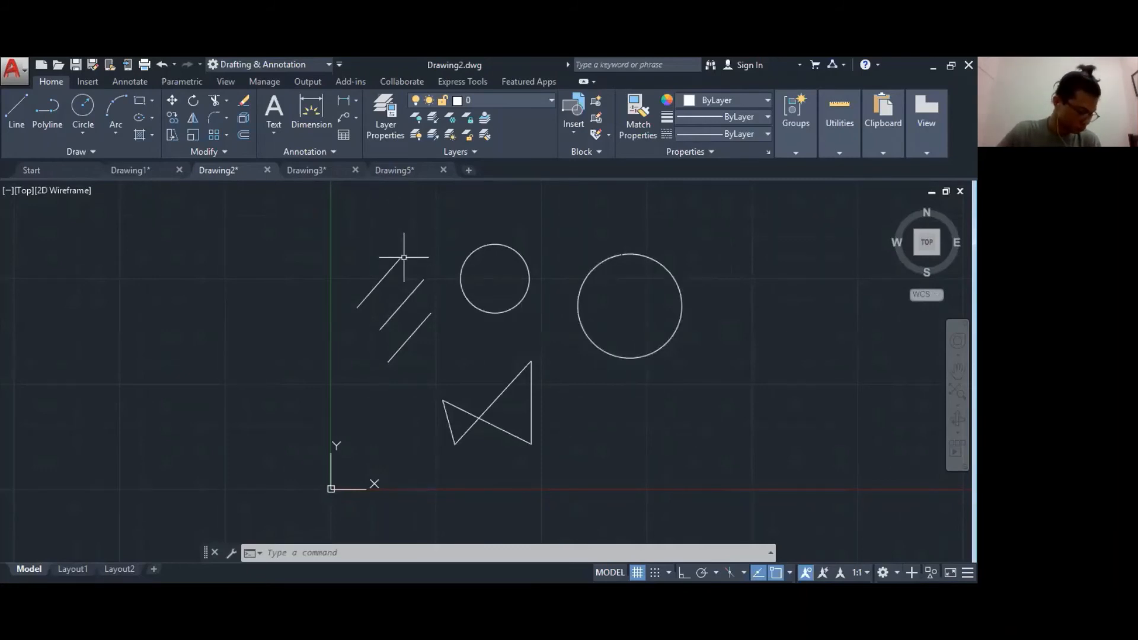
click(310, 172)
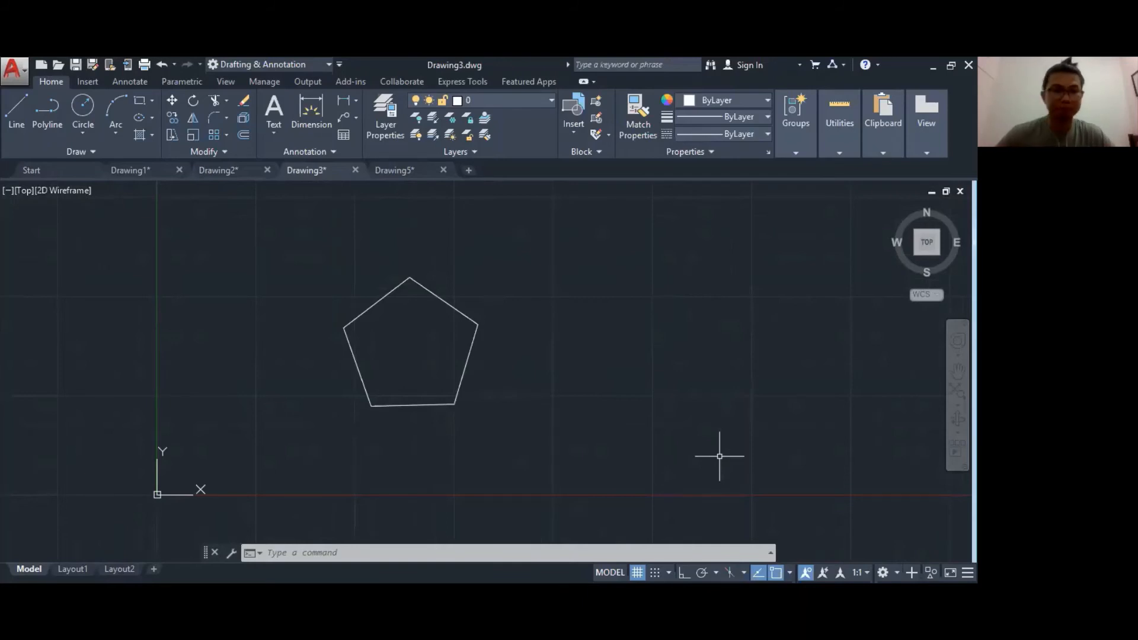
click(153, 101)
click(168, 151)
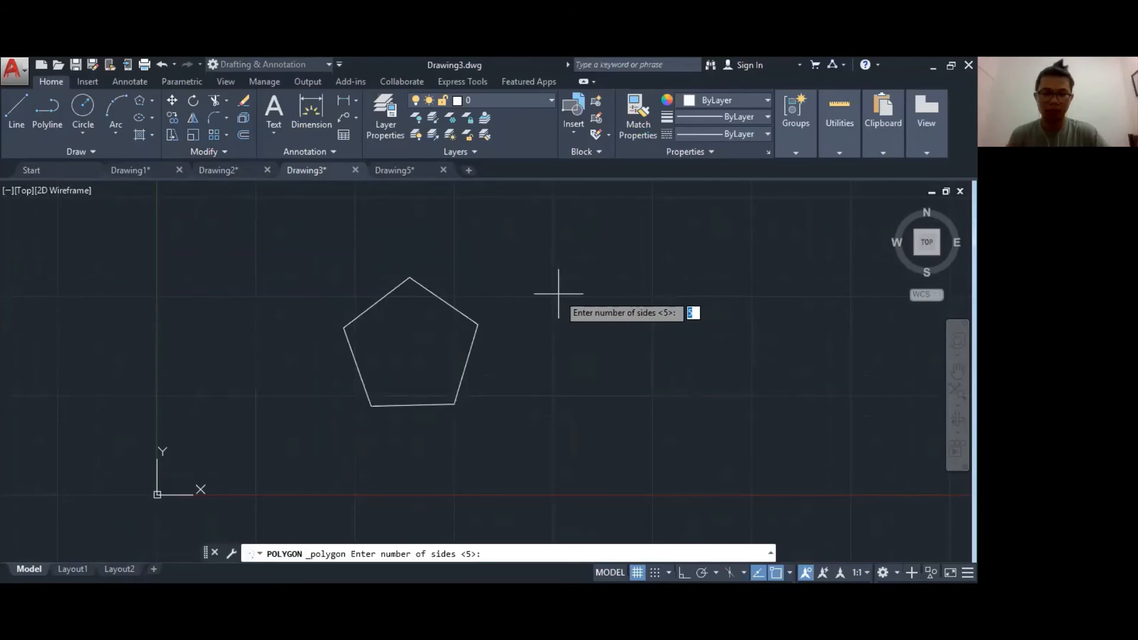
key(Return)
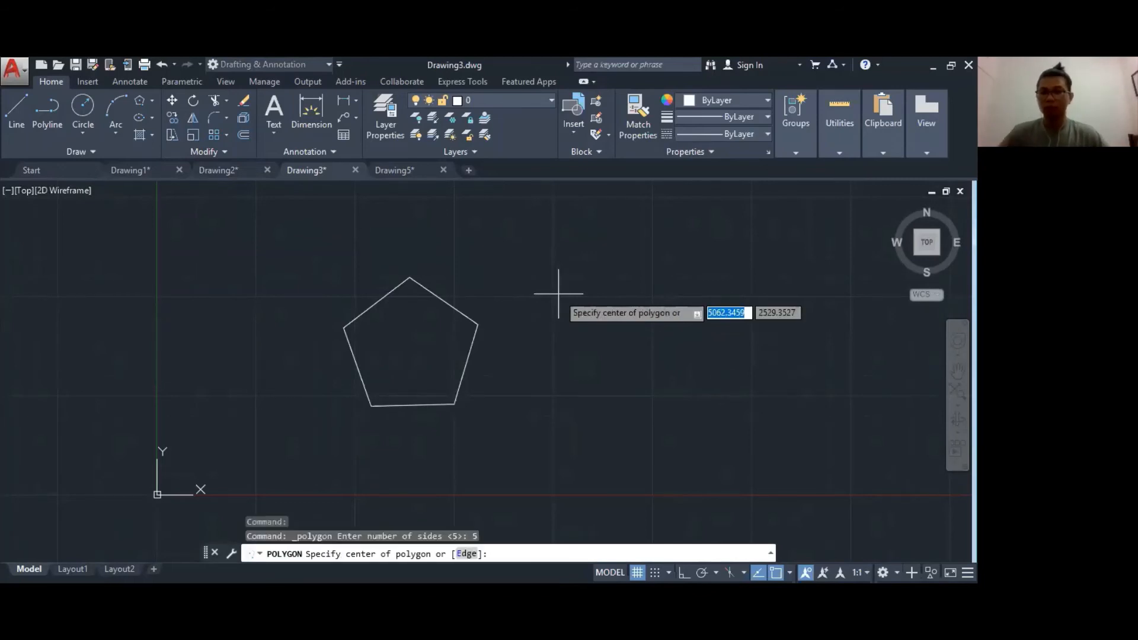
click(548, 283)
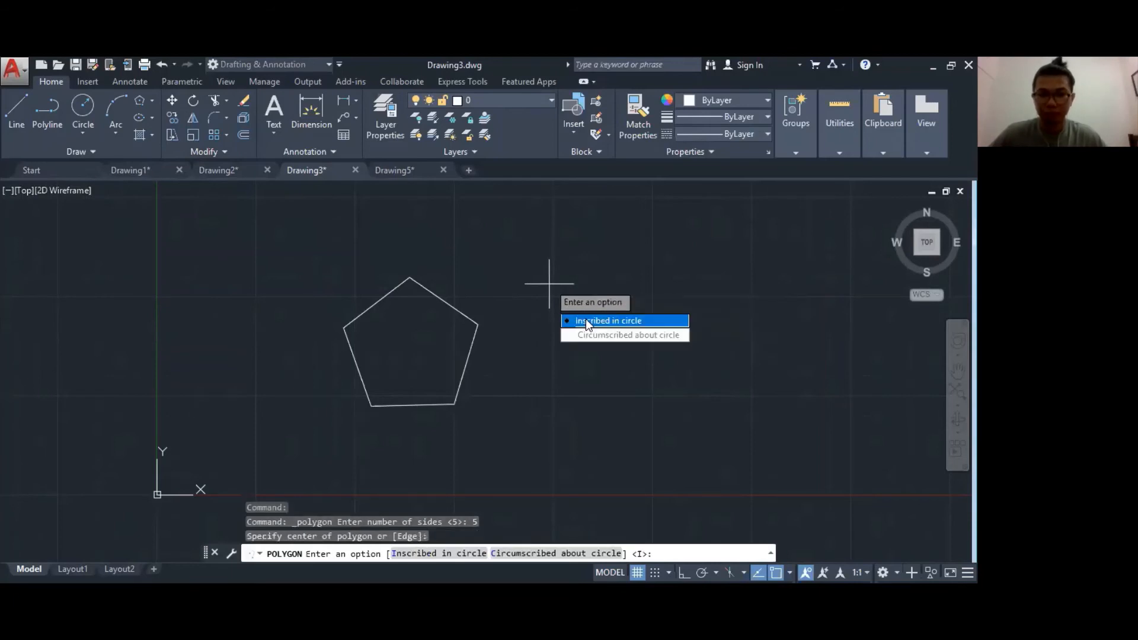
click(587, 320)
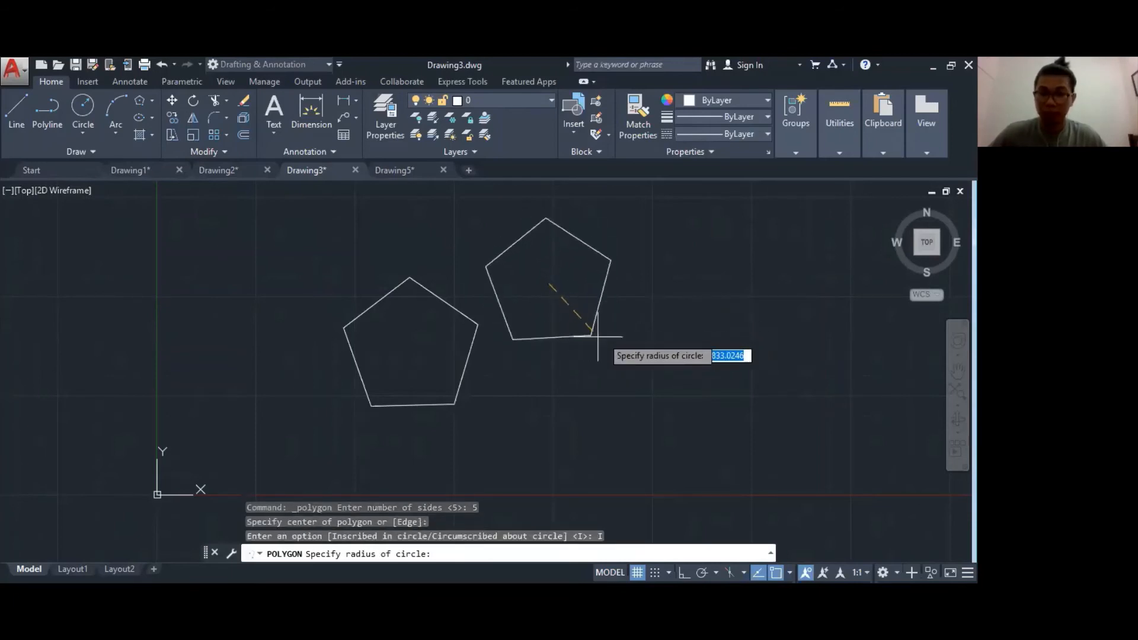
click(598, 341)
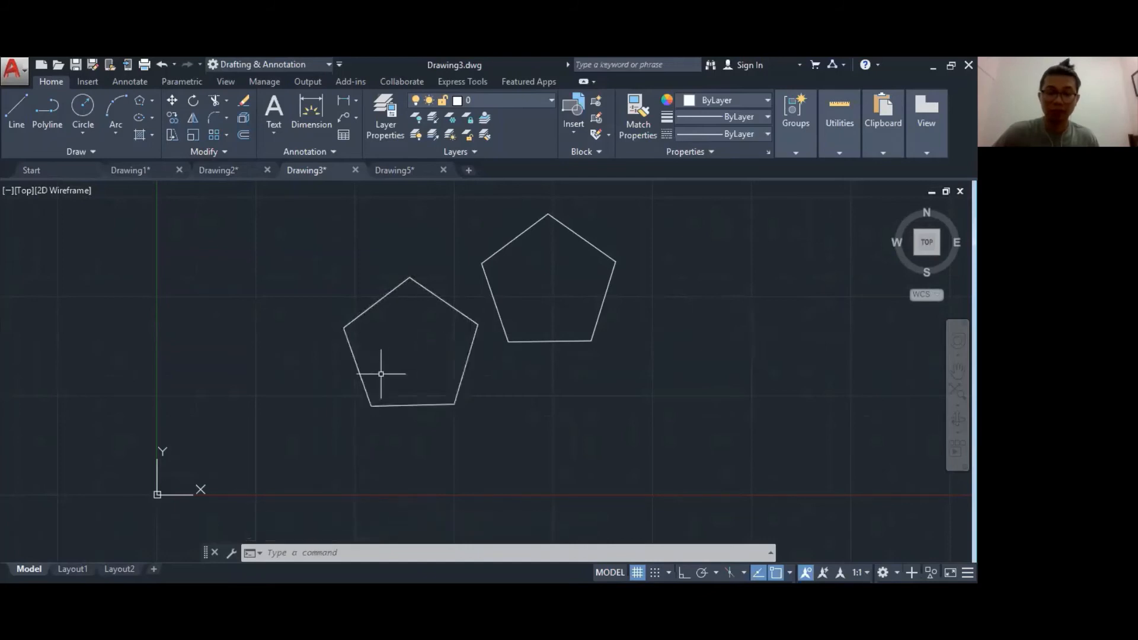
- Stretch the top vertex of the original lower-left pentagon straight up to make its peak taller
mouse_move(358, 372)
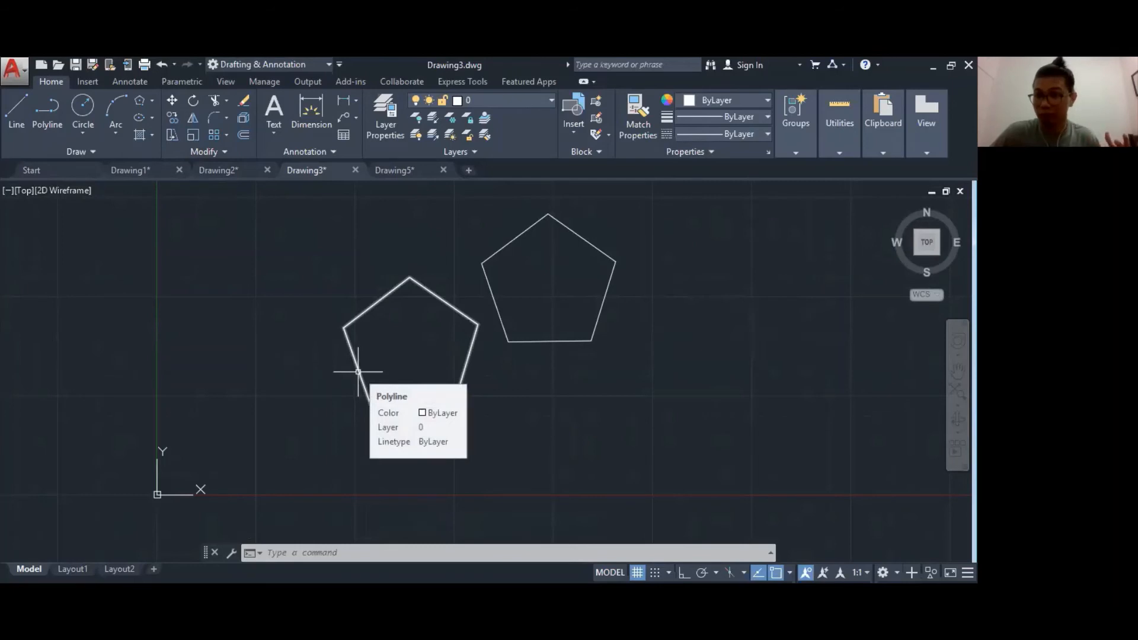
click(358, 372)
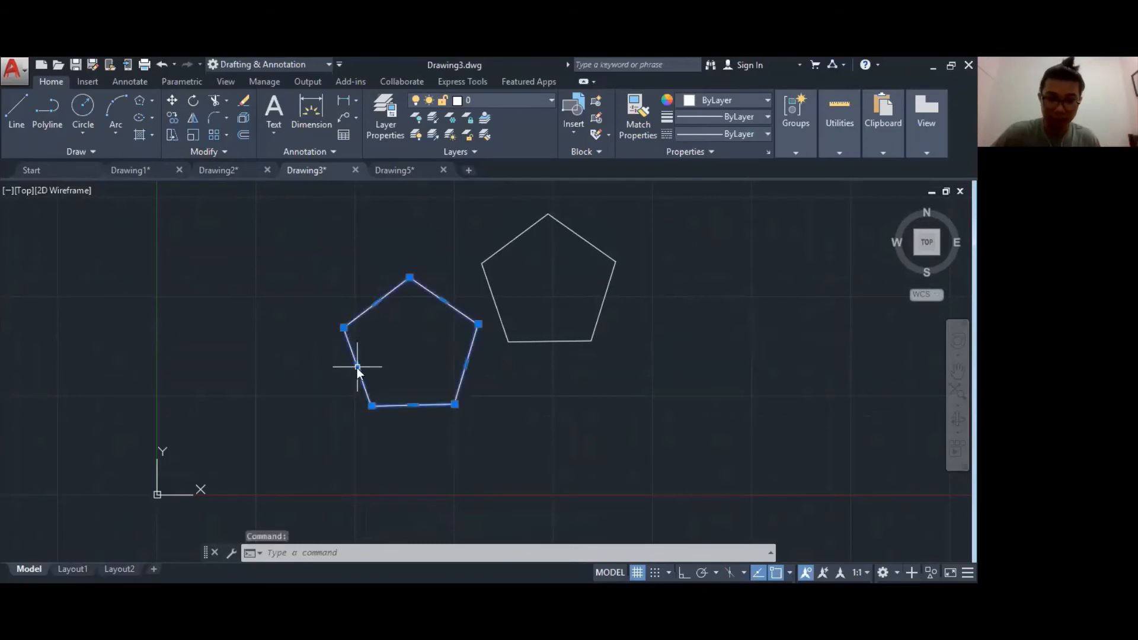
mouse_move(357, 367)
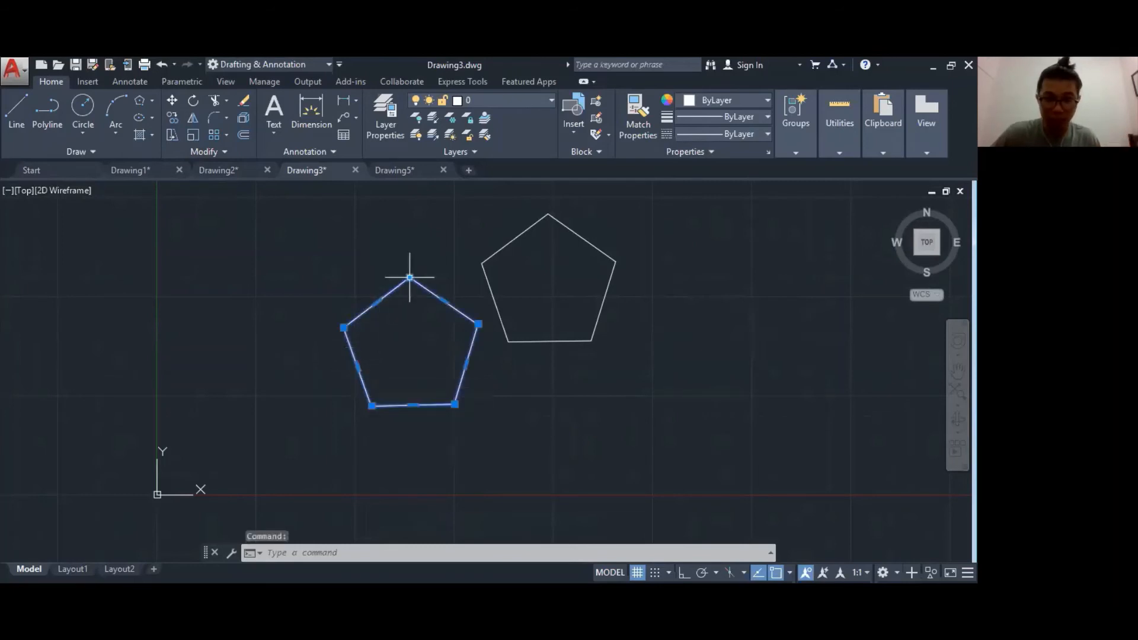
mouse_move(407, 276)
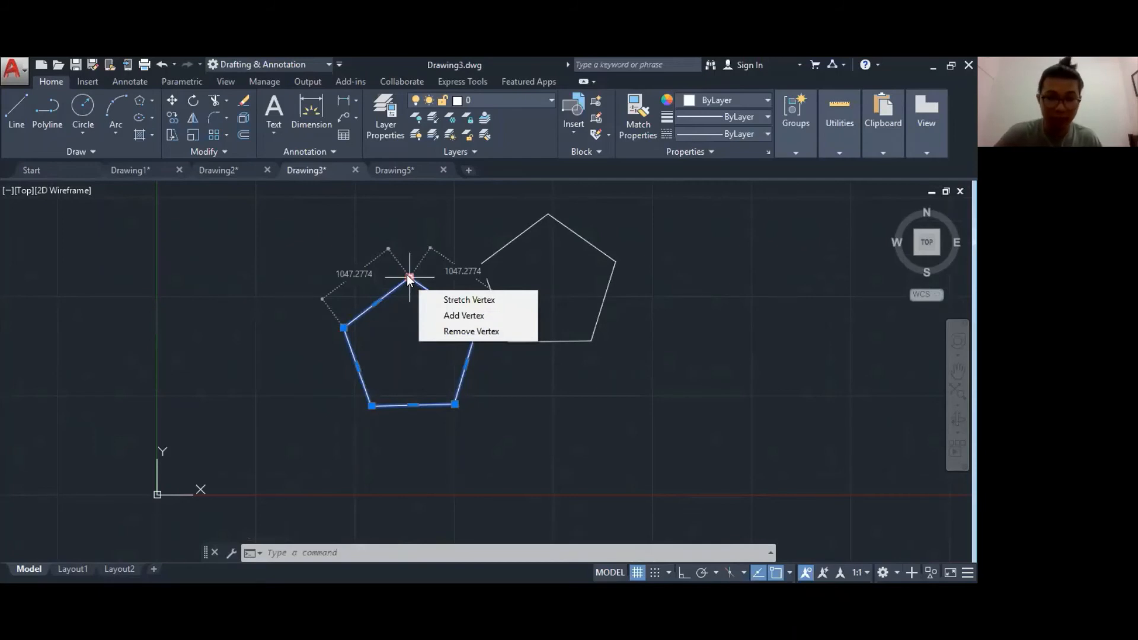
click(443, 299)
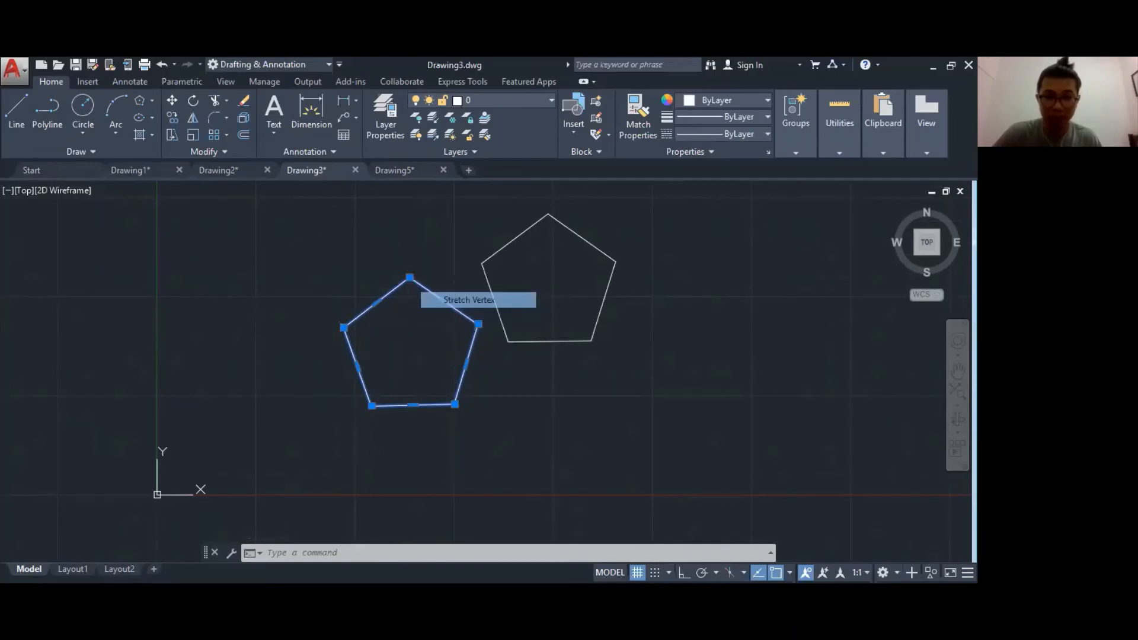
click(412, 231)
- Add a vertex to the stretched lower-left pentagon next to its top vertex, placed out to the left above its left corner
mouse_move(413, 232)
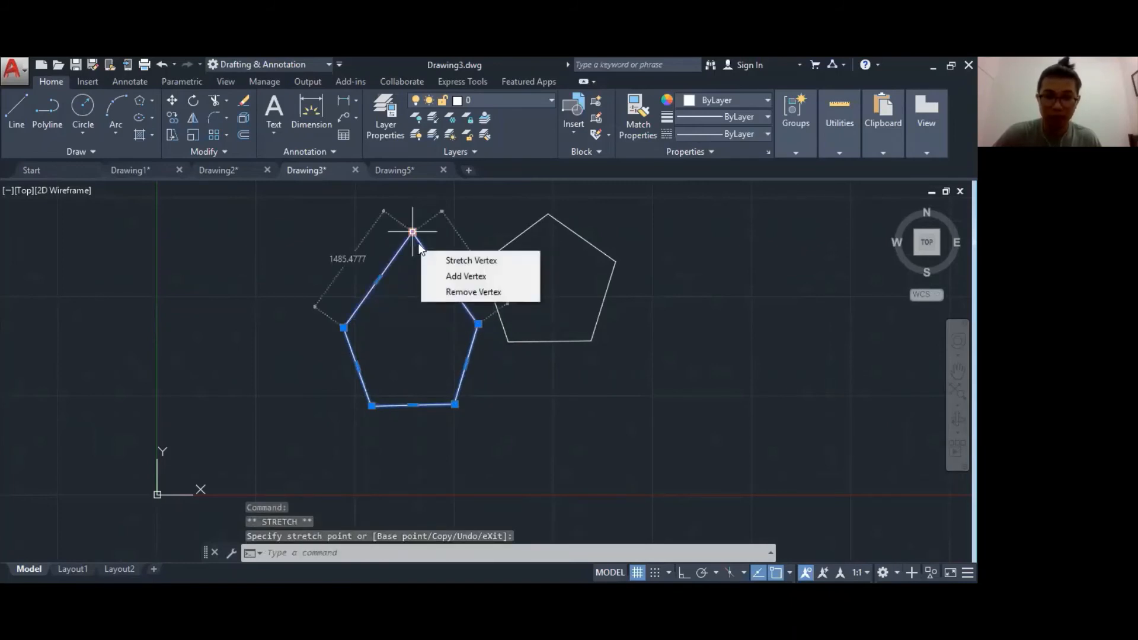
click(461, 276)
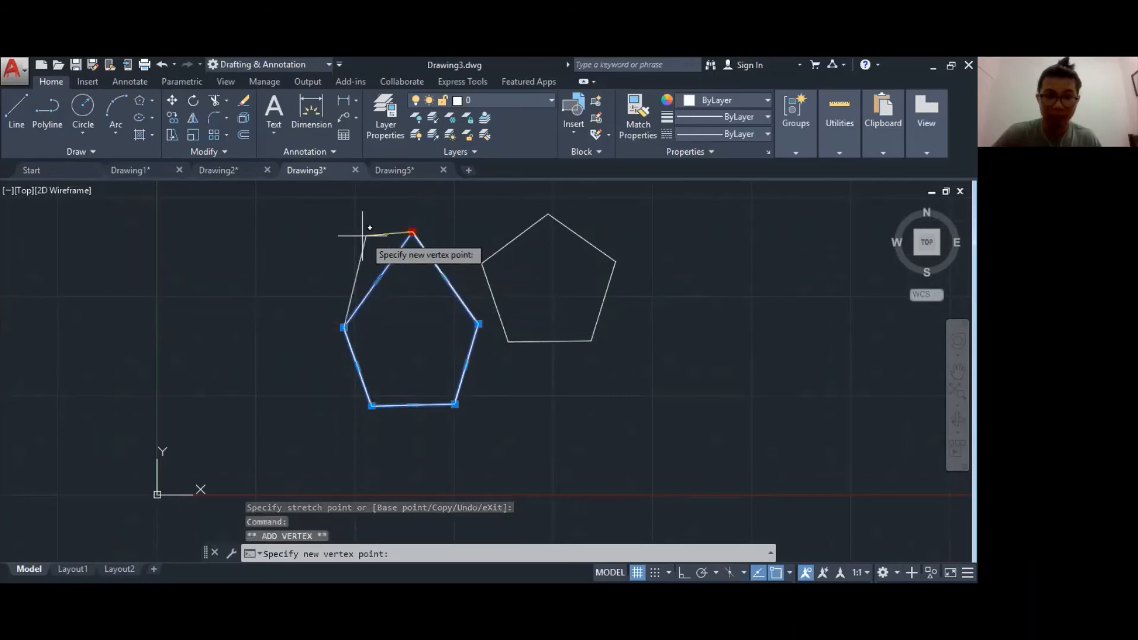
click(288, 264)
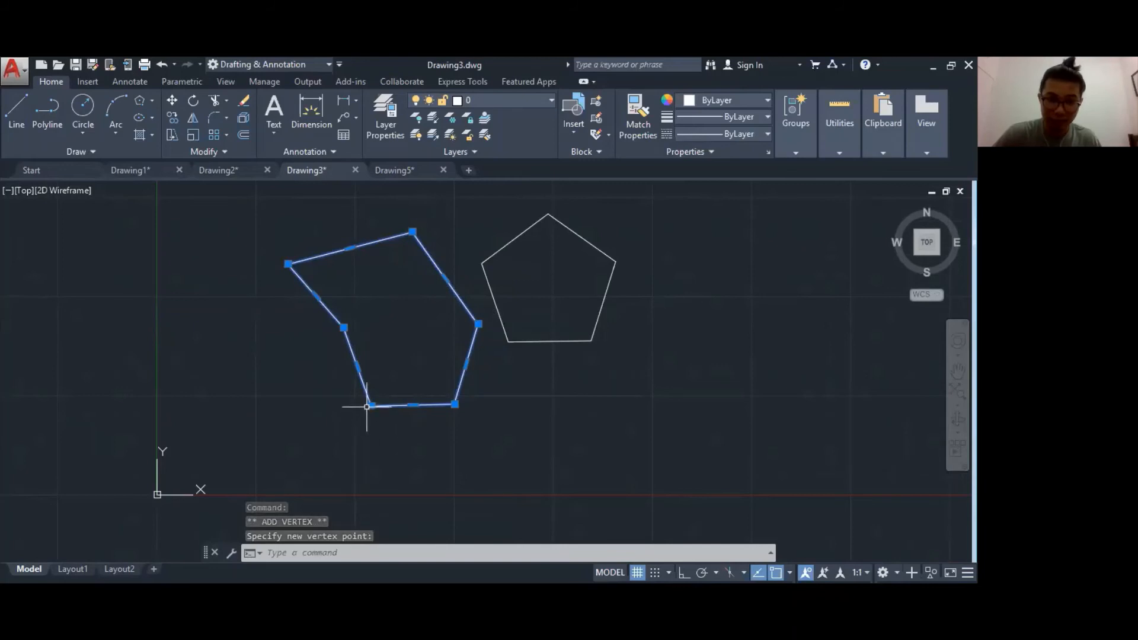
- Remove the bottom-left vertex of the edited polygon
mouse_move(368, 406)
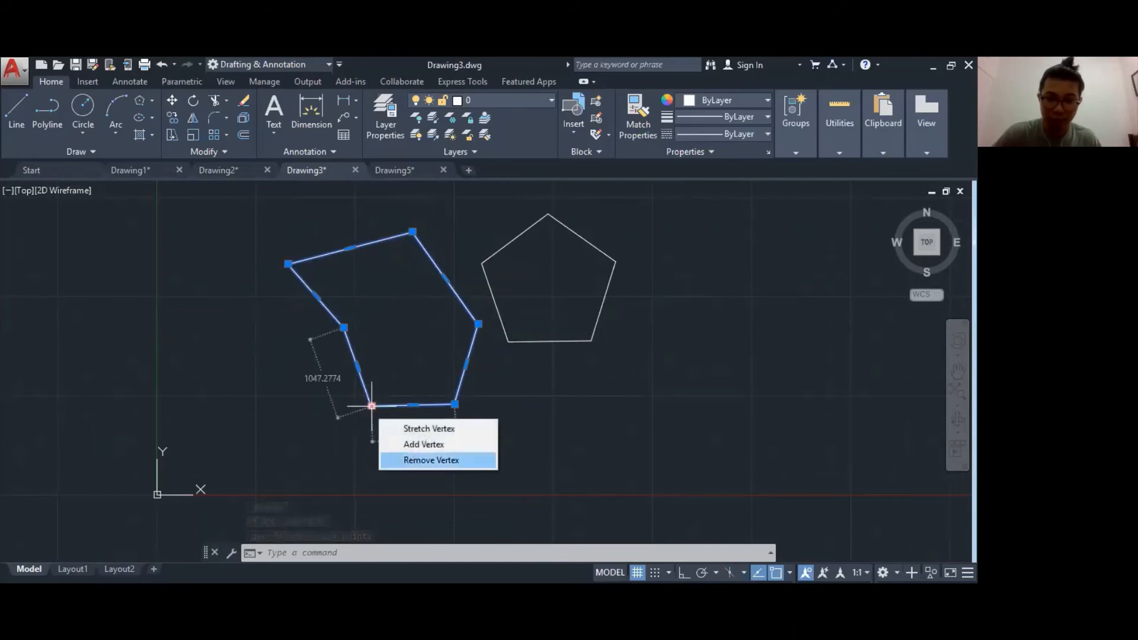
click(431, 459)
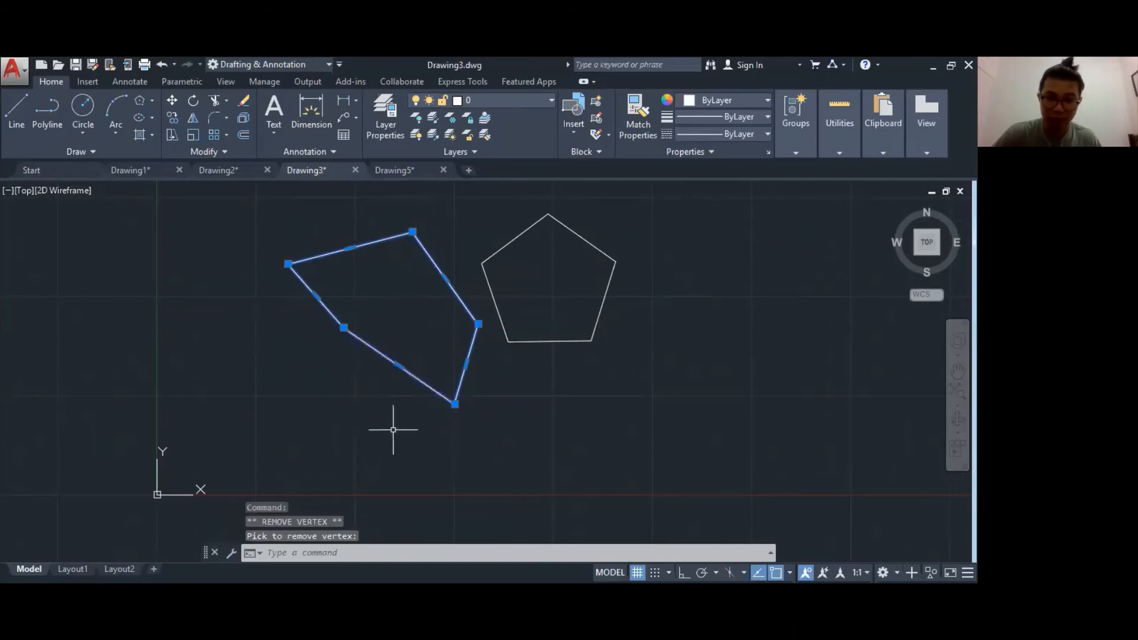
click(414, 463)
key(Escape)
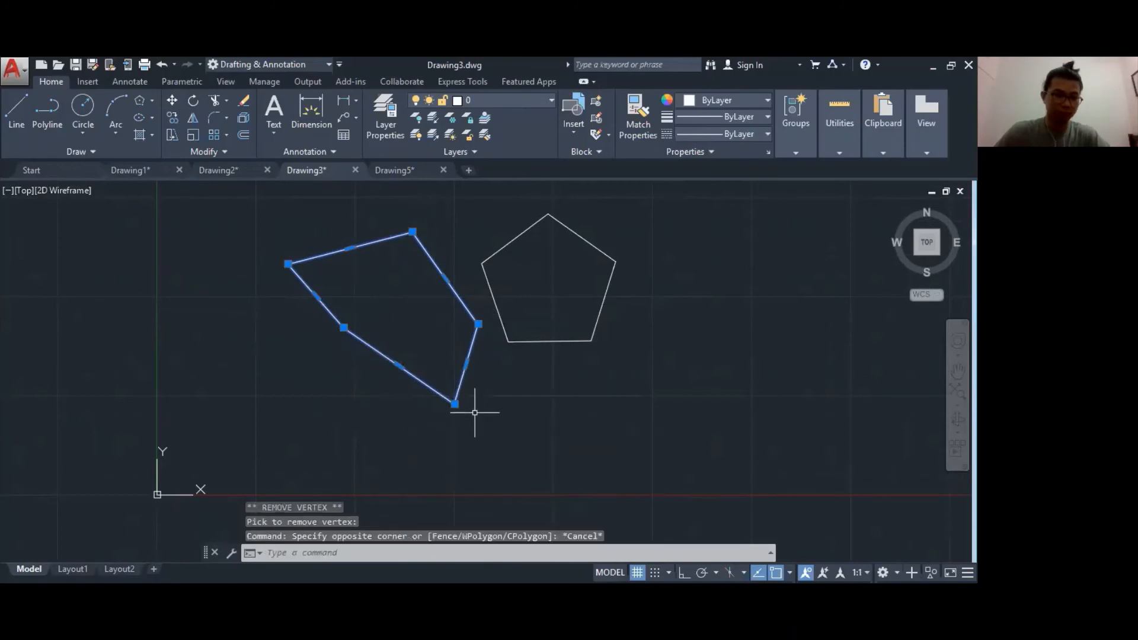
key(Escape)
- Convert the polygon's lower-left edge to an arc bulging outward down and to the left, and clear the selection
click(399, 364)
mouse_move(399, 365)
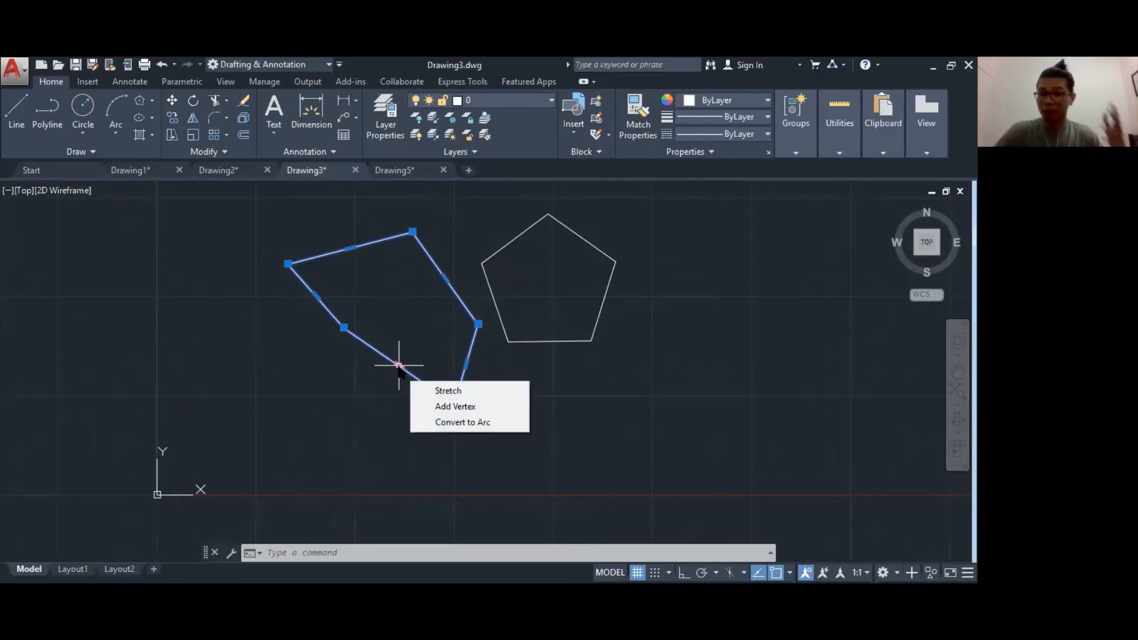
click(443, 419)
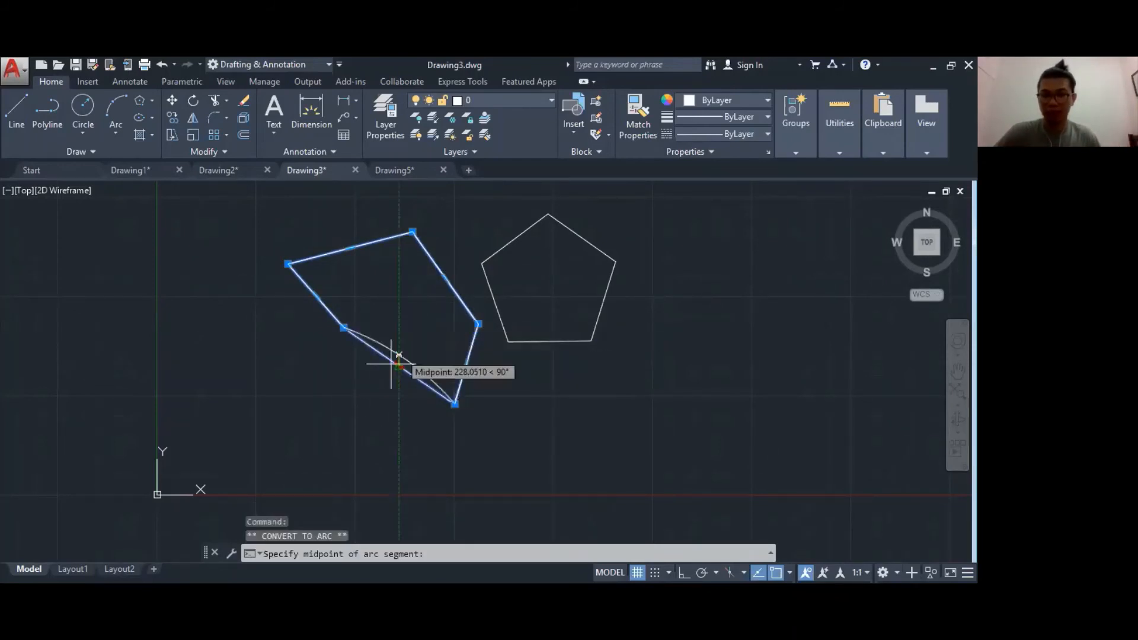
click(326, 439)
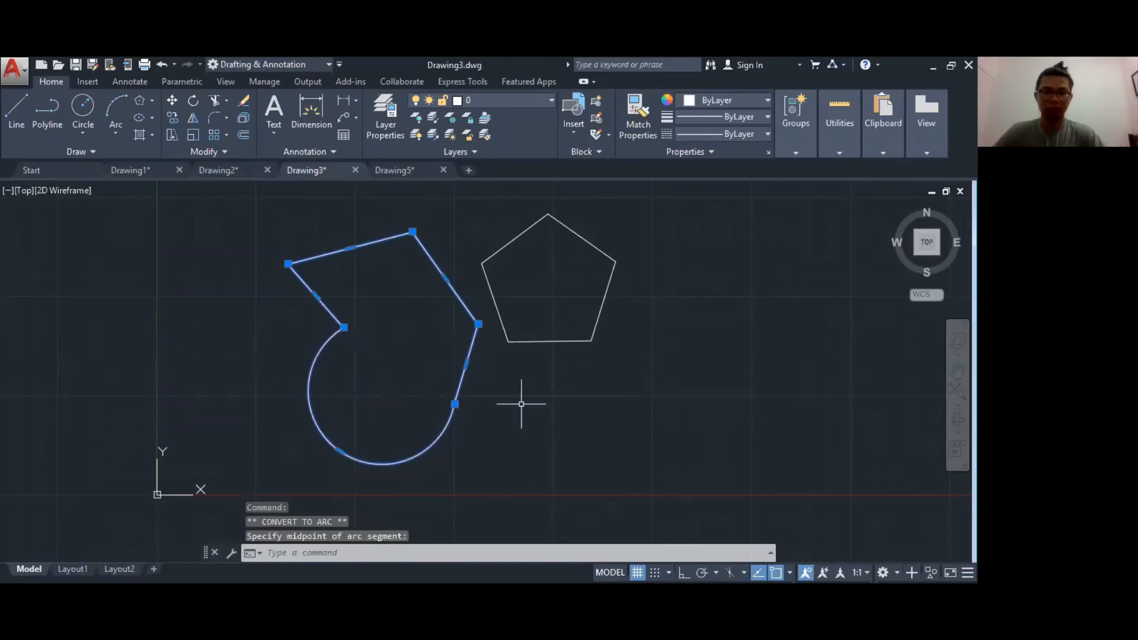
key(Escape)
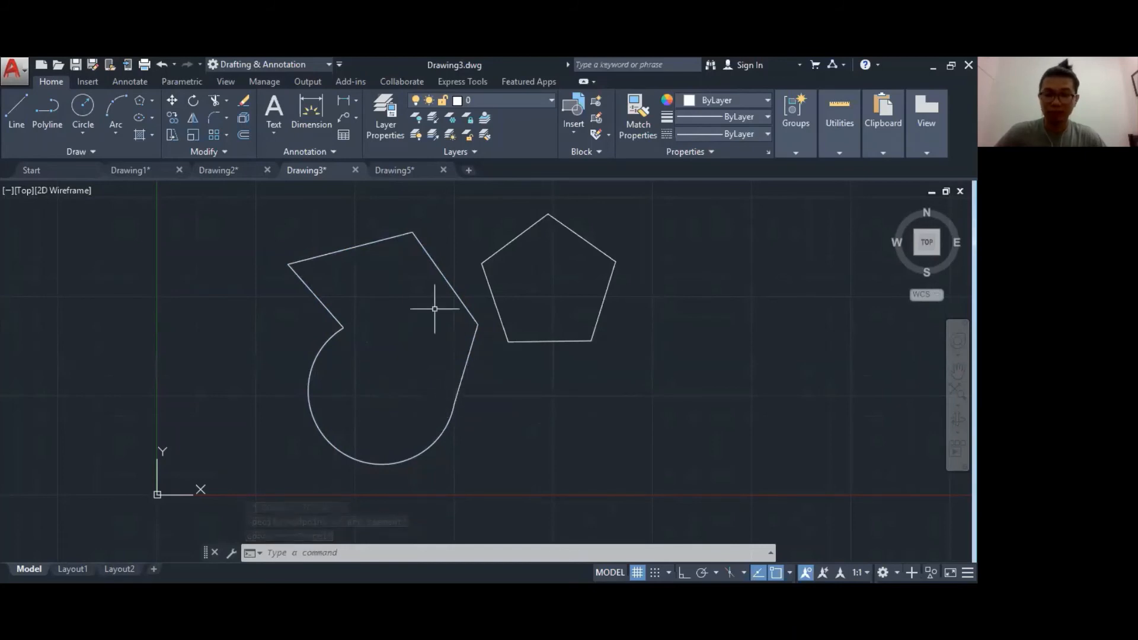
- Switch to Drawing2 and move the larger circle up and to the right by its centre grip
click(221, 168)
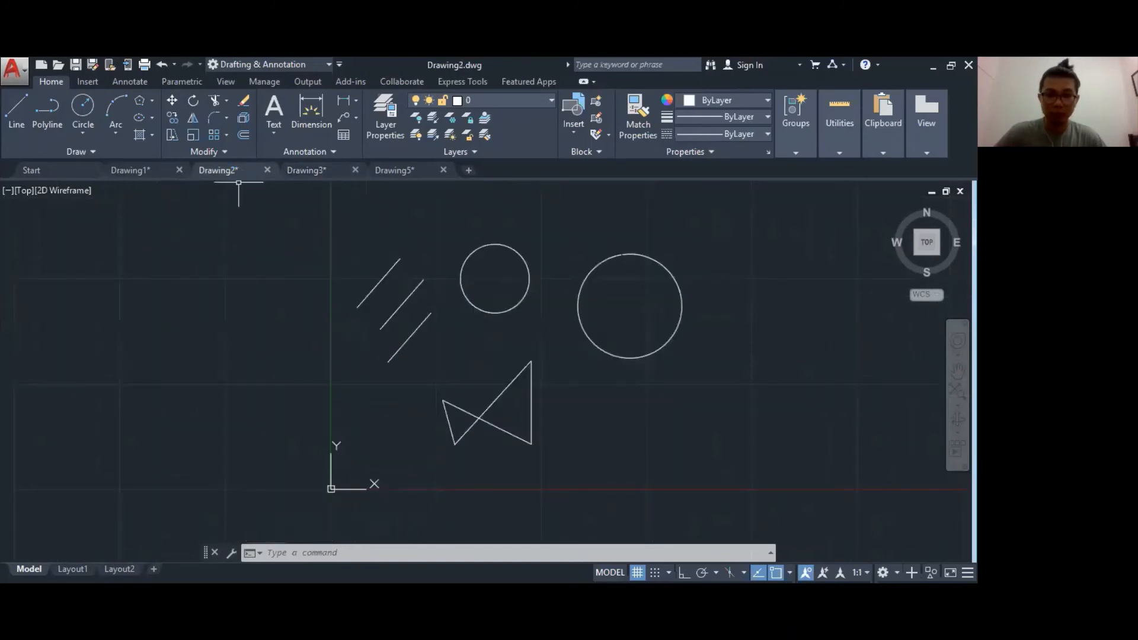
click(466, 300)
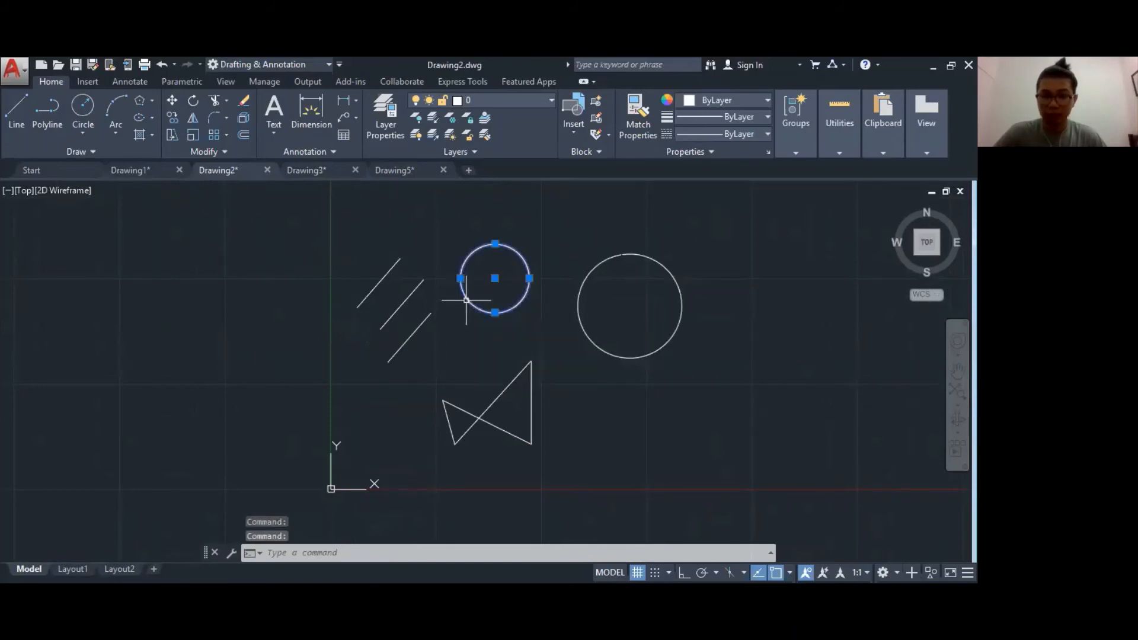
click(495, 278)
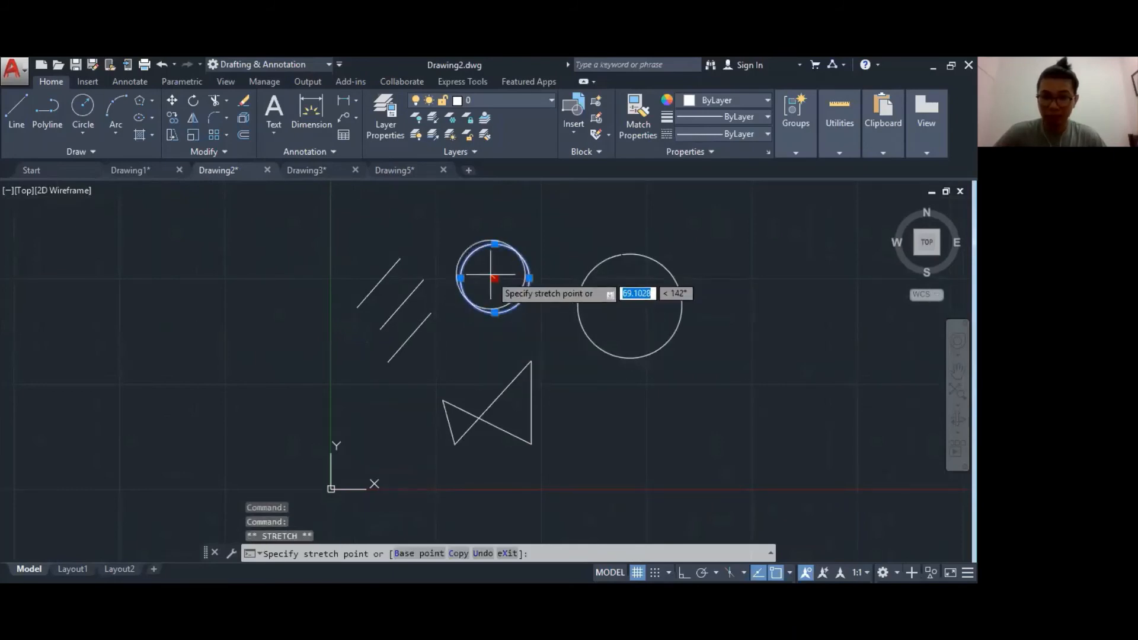
key(Escape)
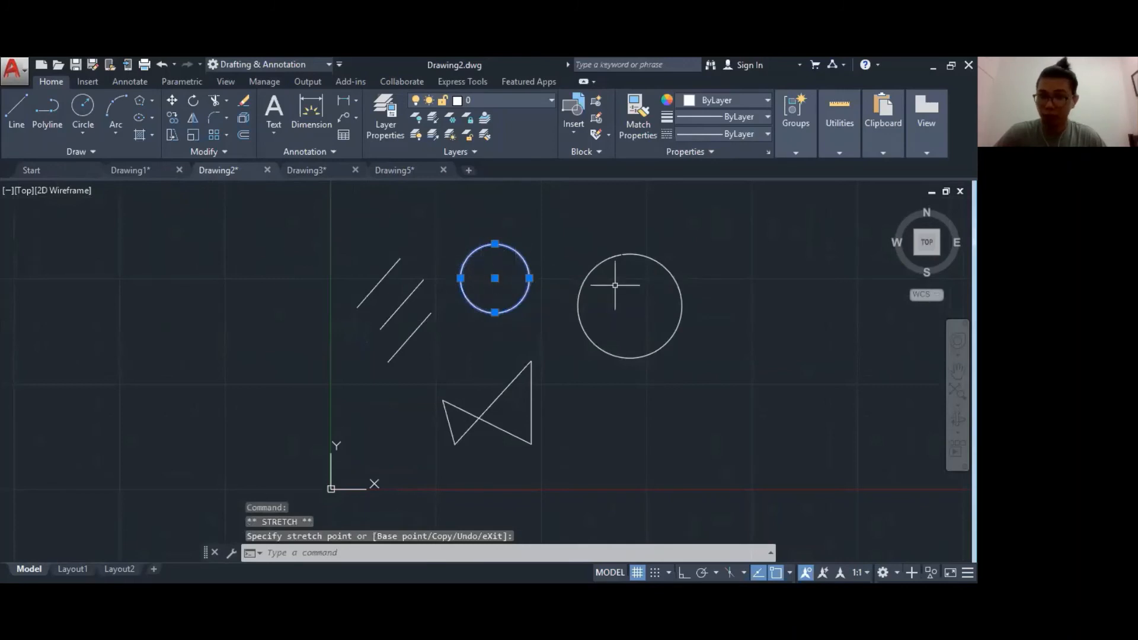
click(608, 348)
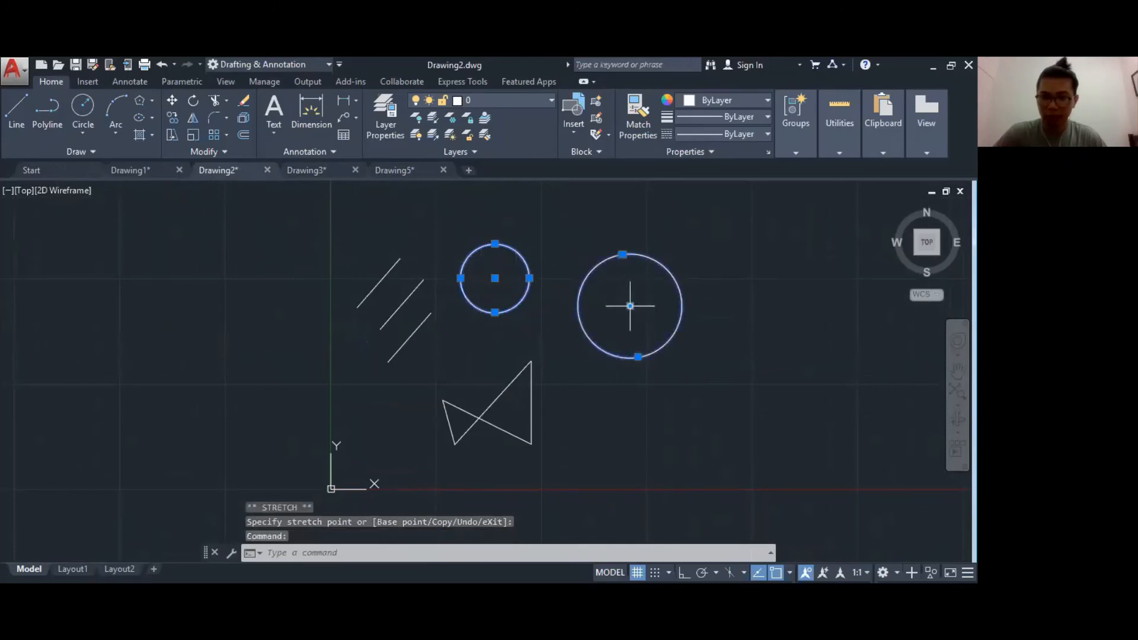
click(629, 305)
click(691, 257)
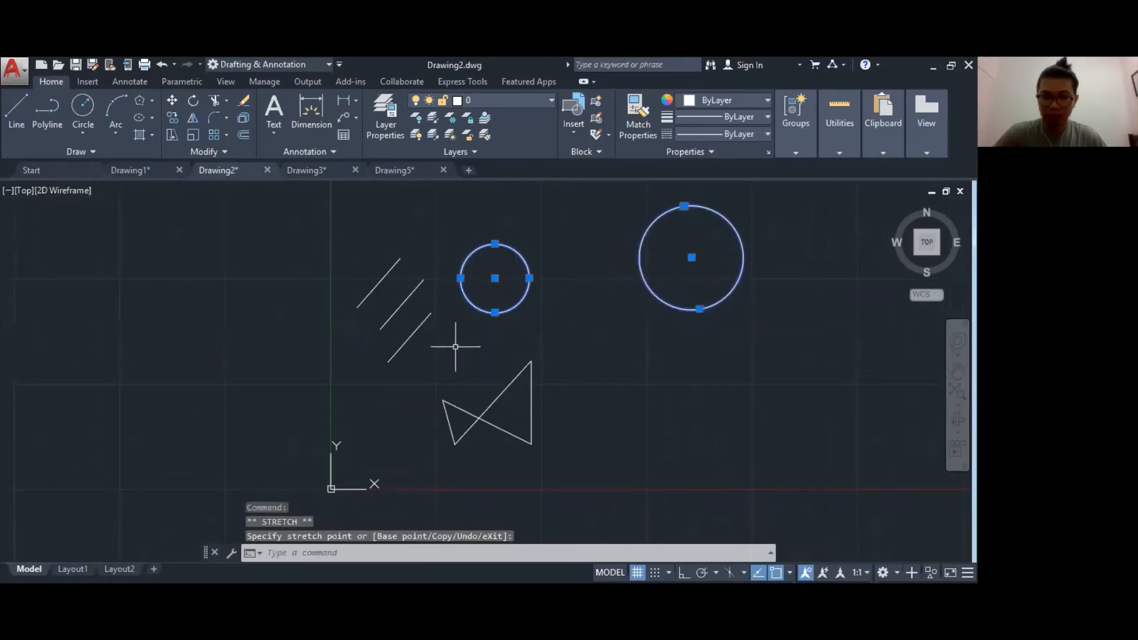
- Move the lowest of the three parallel lines slightly to the right by its midpoint grip, and clear the selection
click(416, 335)
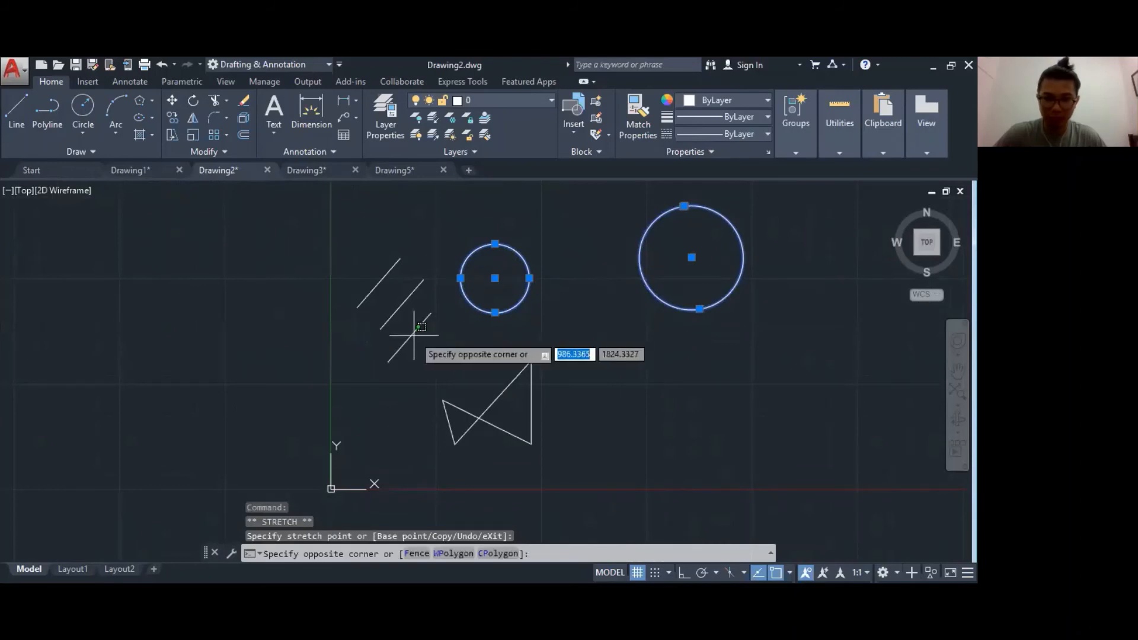
click(409, 338)
click(409, 337)
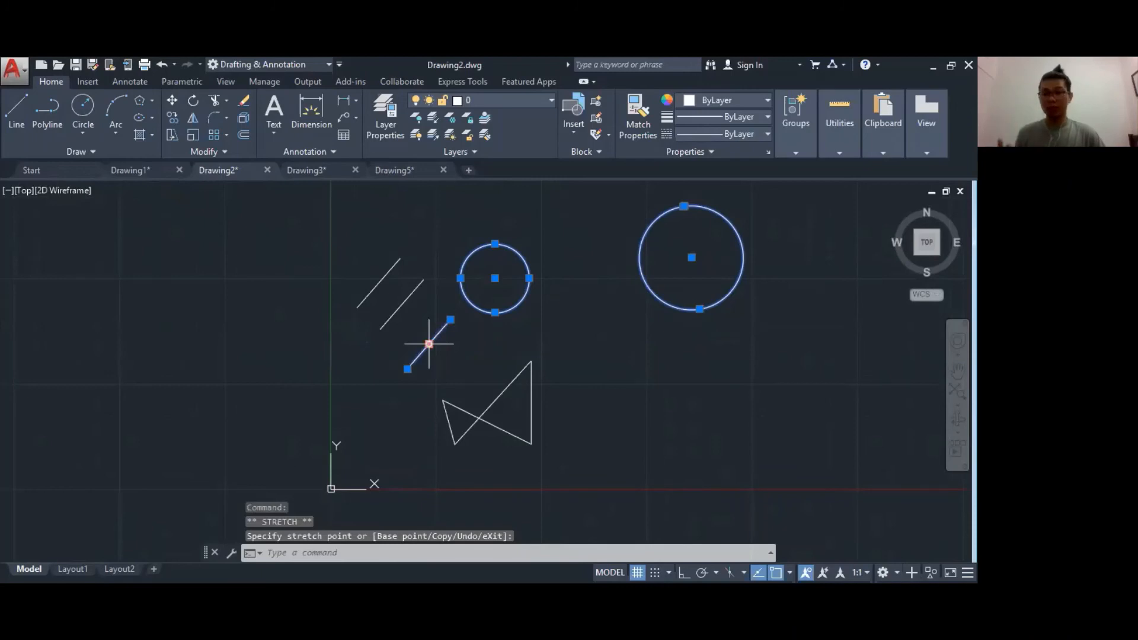
key(Escape)
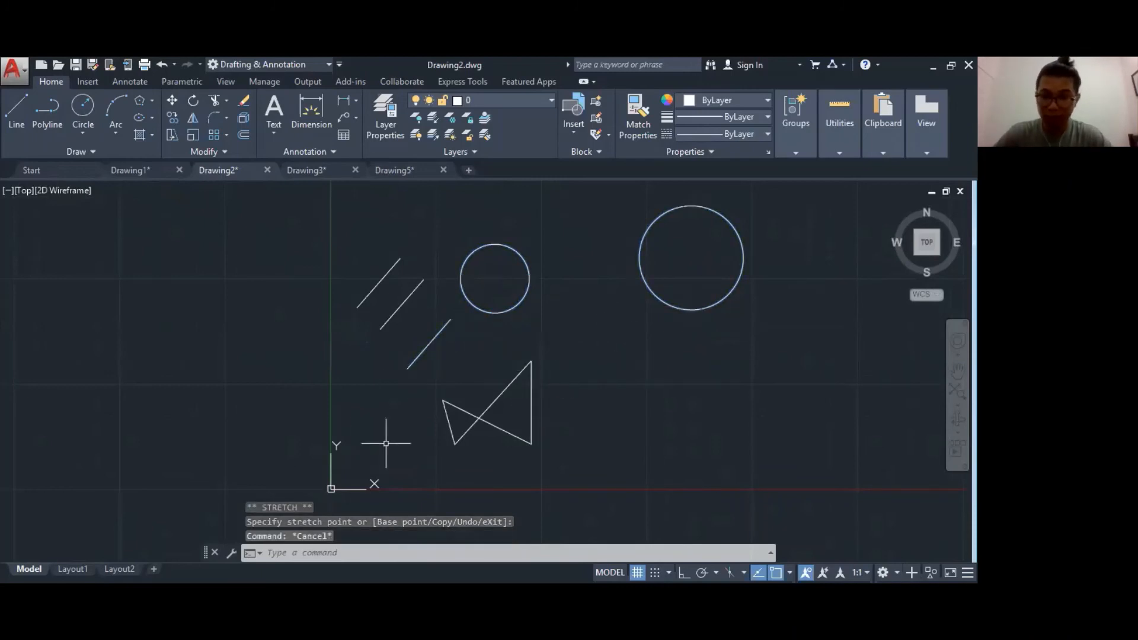
- Select the four bow-tie lines with a window and use Move from their crossing point, placing them back at the same spot
scroll(517, 447, up, 5)
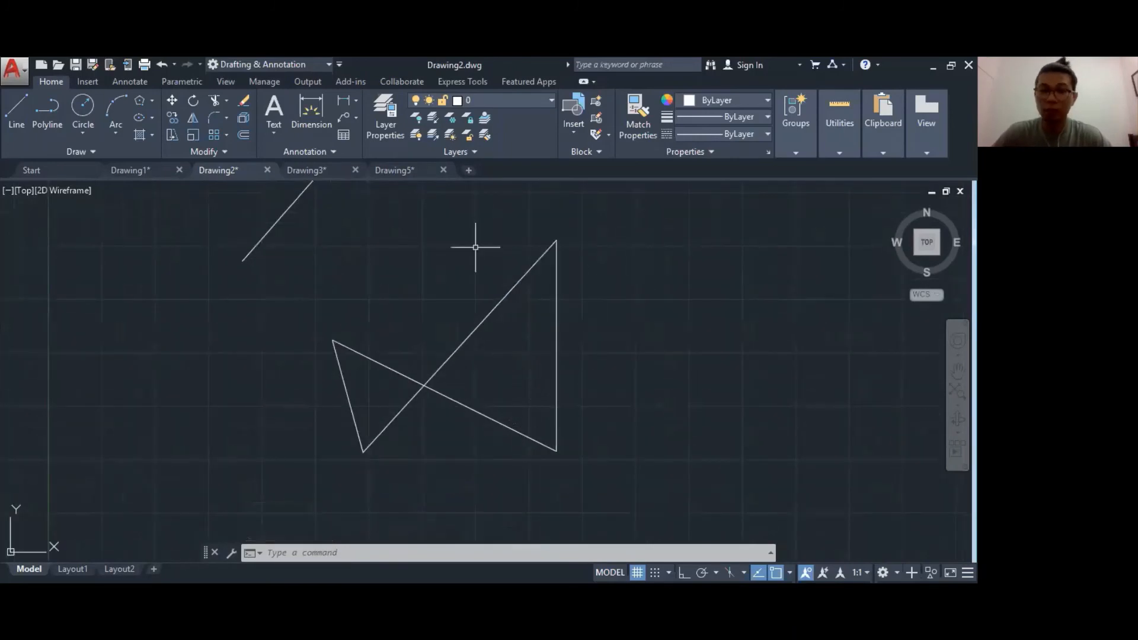
click(302, 237)
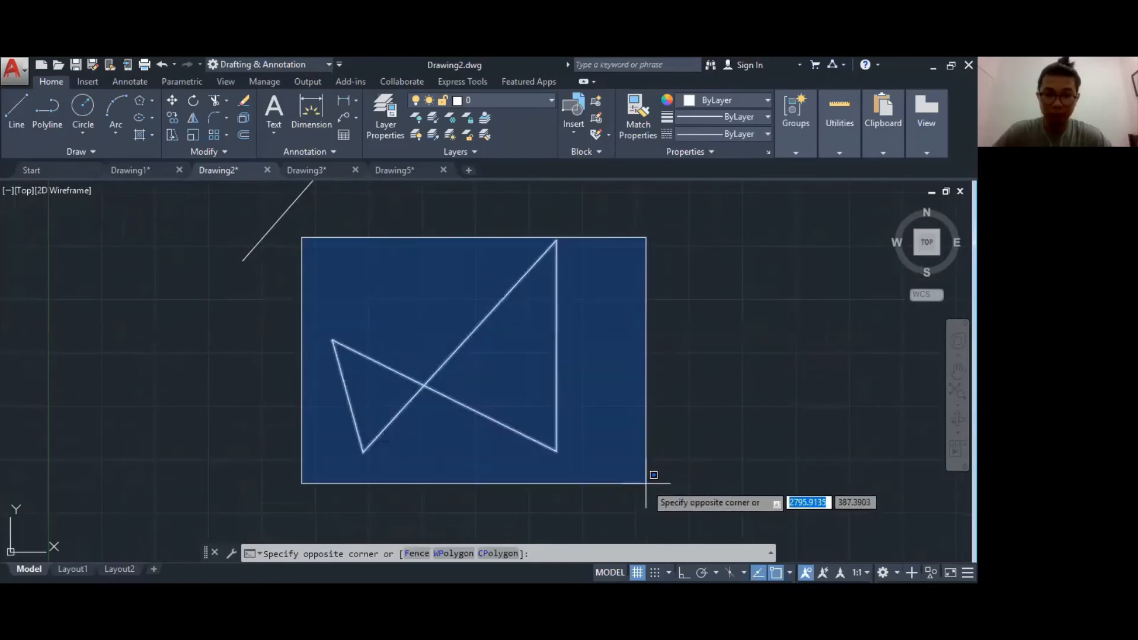
click(612, 467)
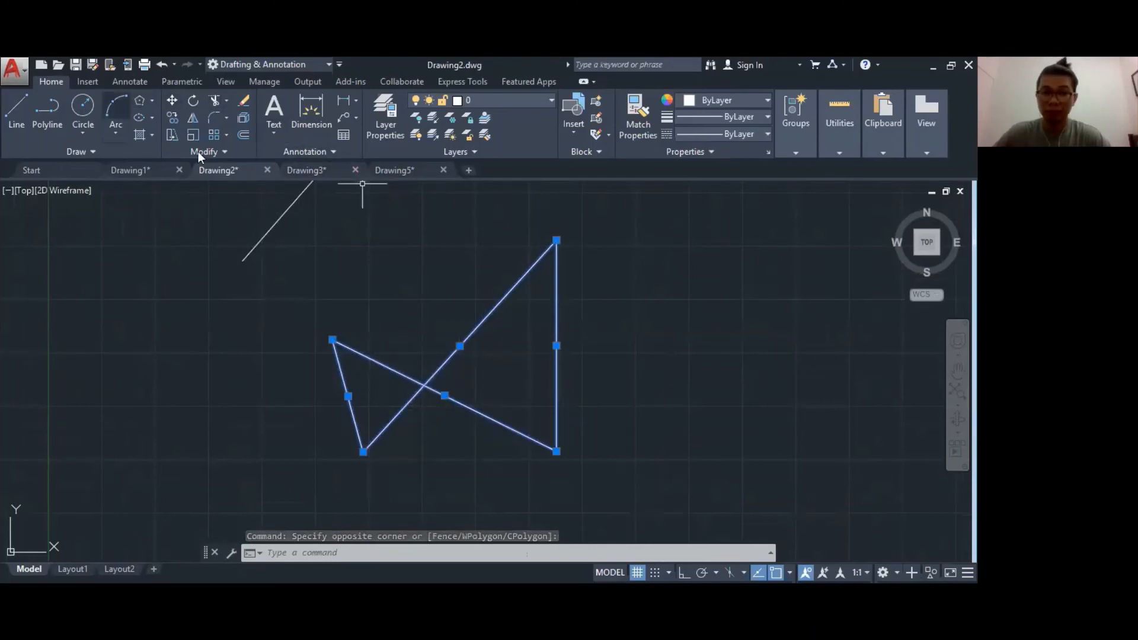
click(172, 102)
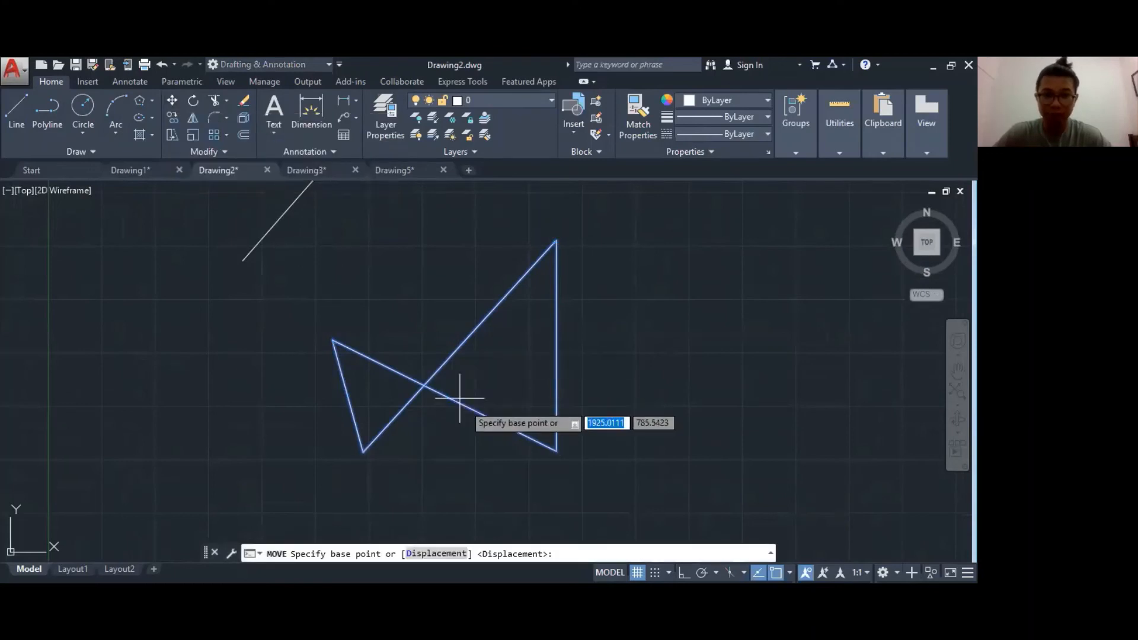
click(423, 385)
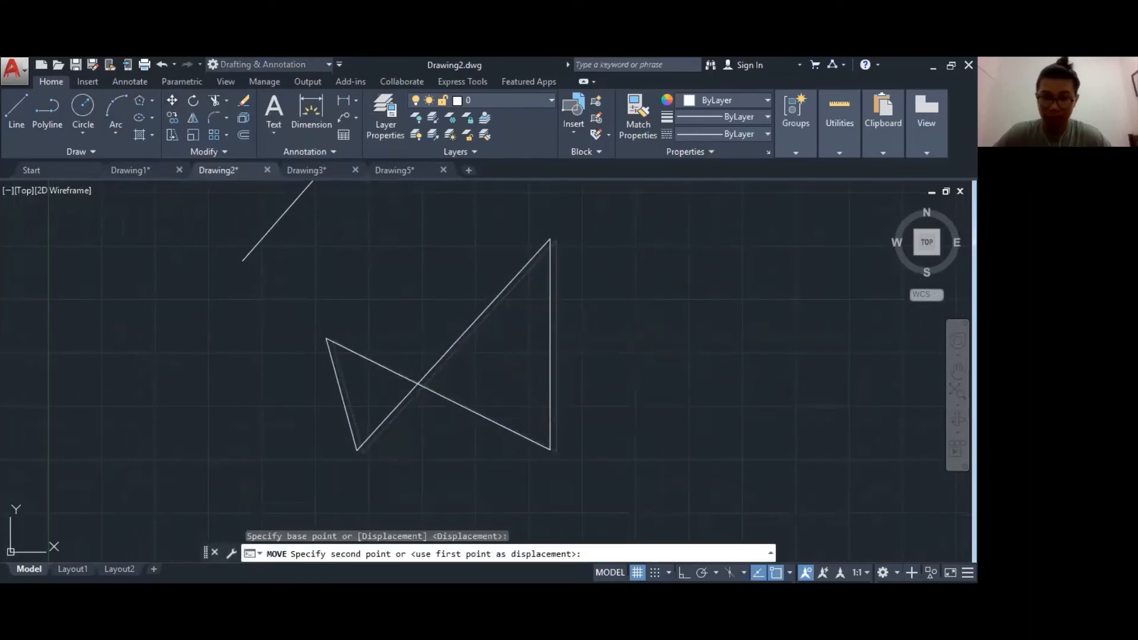
click(422, 383)
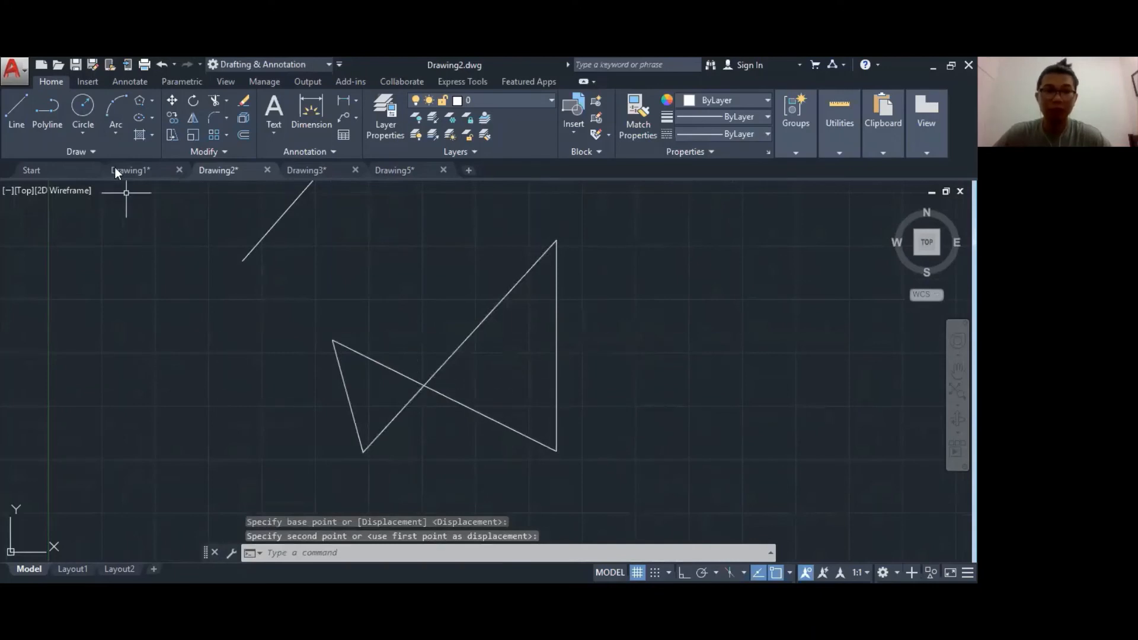
click(309, 248)
click(708, 483)
key(Escape)
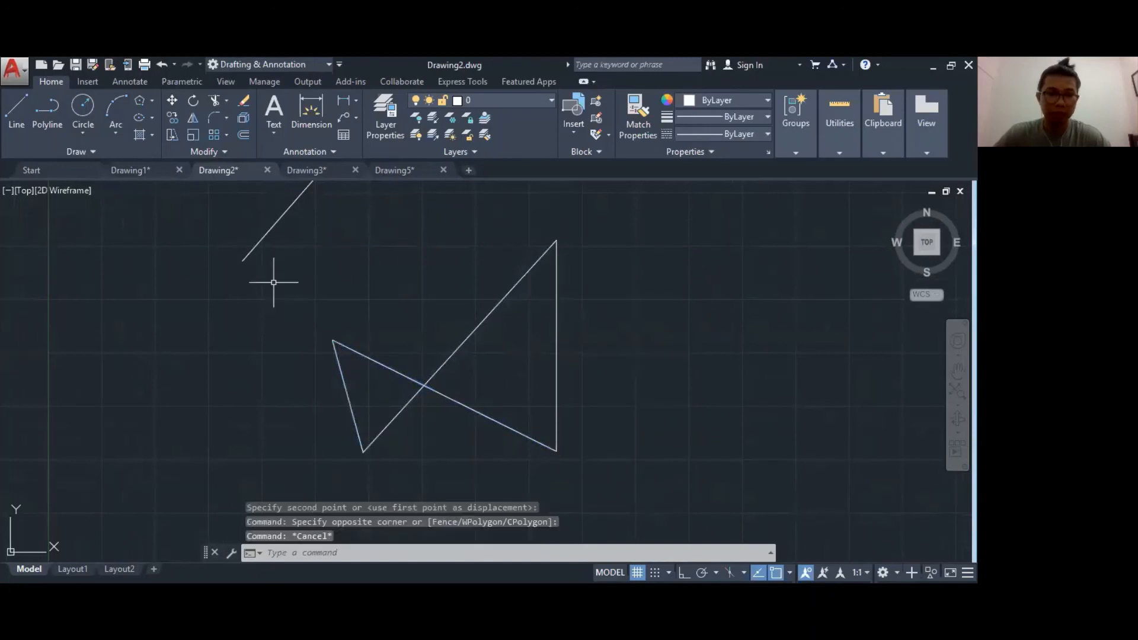
- Move all four bow-tie lines up and to the right, using their crossing point as the base point
click(326, 214)
click(661, 496)
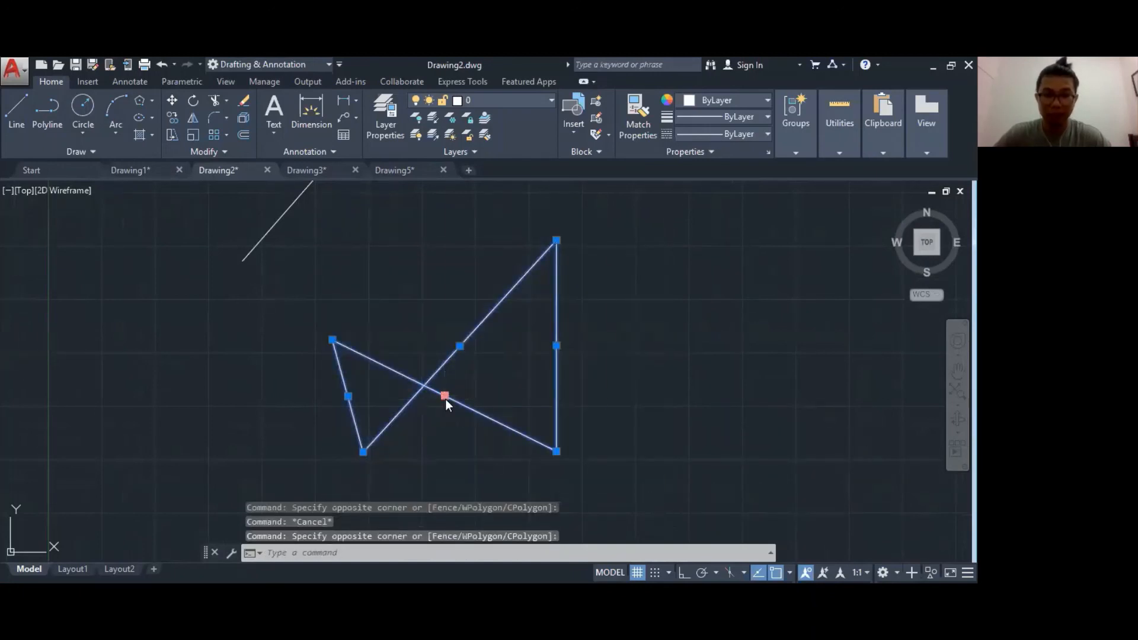
right_click(446, 400)
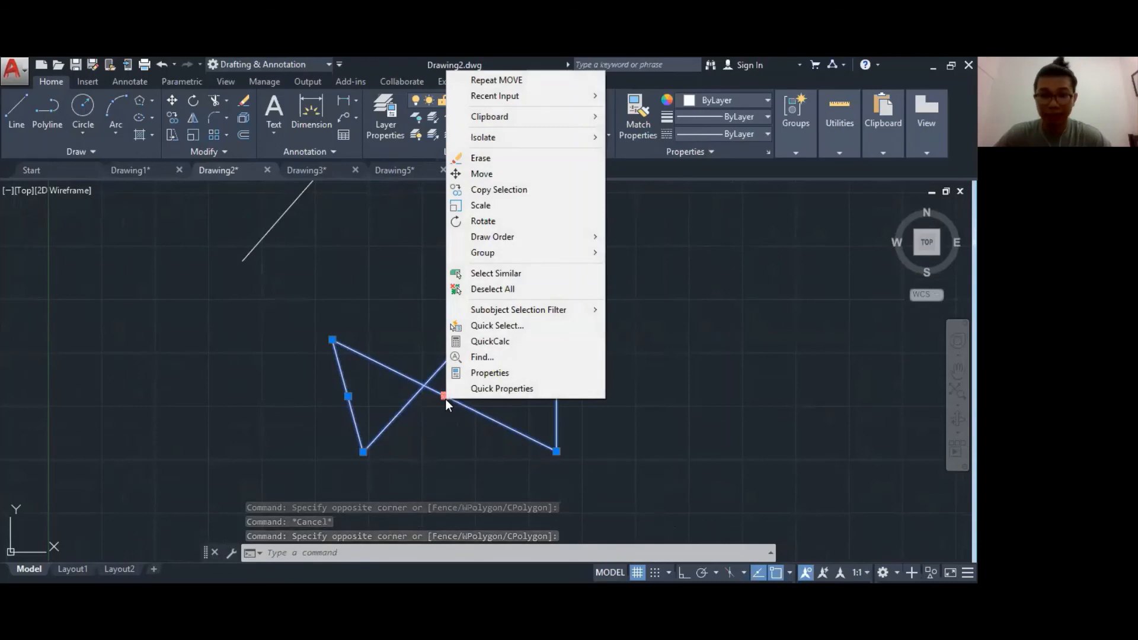
click(480, 173)
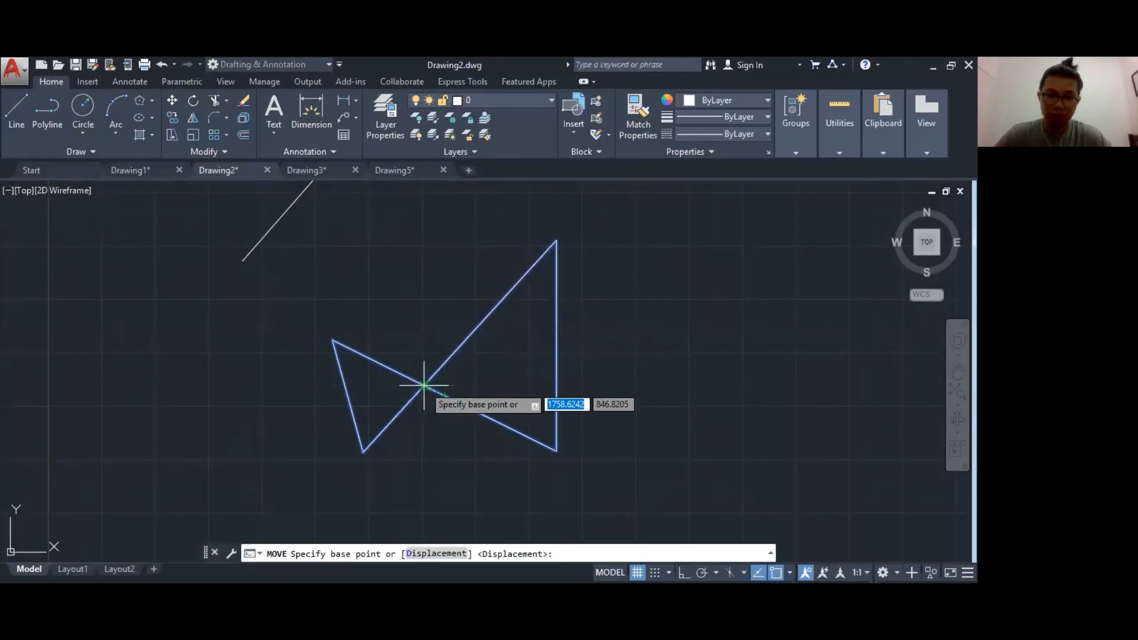
click(422, 384)
click(521, 306)
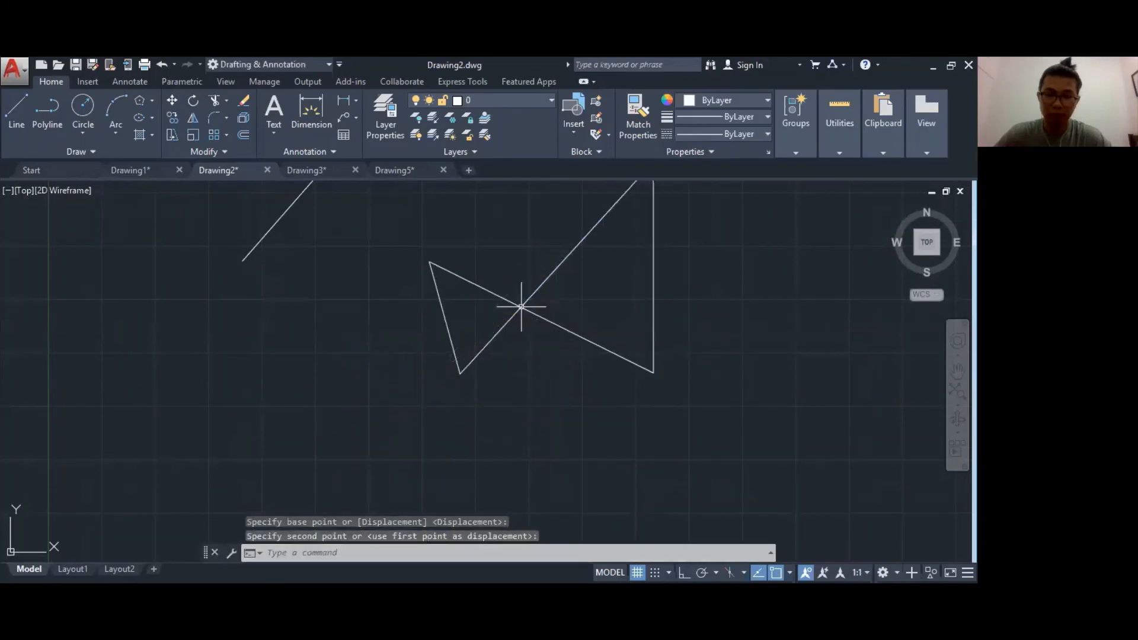
- Switch to Drawing3, examine the editing commands offered for the selected right-hand pentagon, and clear the selection
click(333, 172)
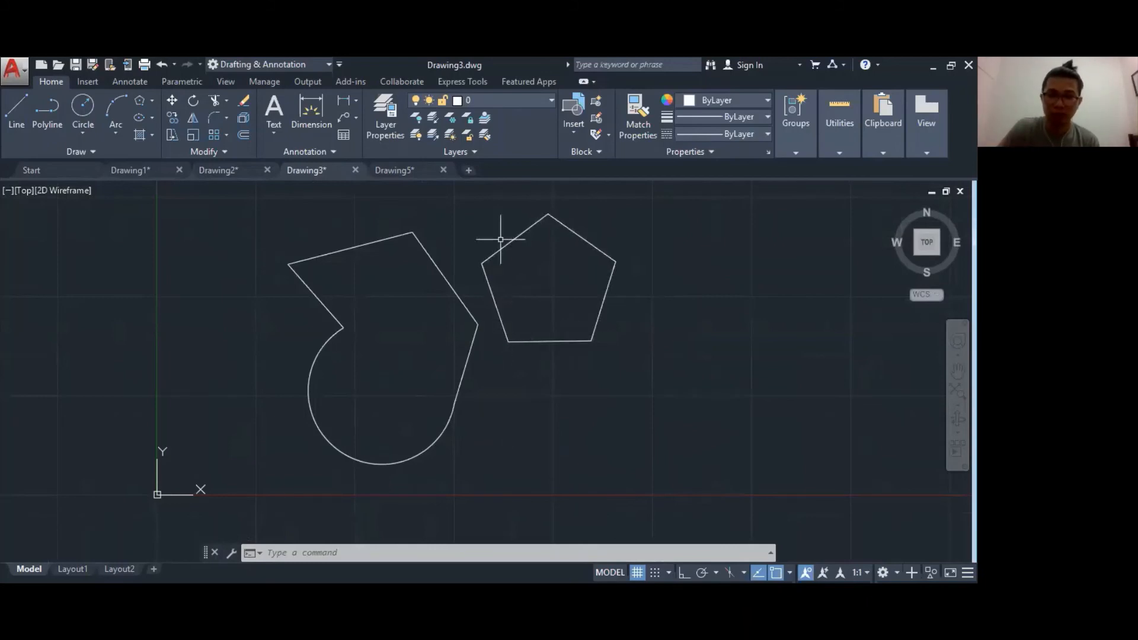
click(467, 209)
click(660, 345)
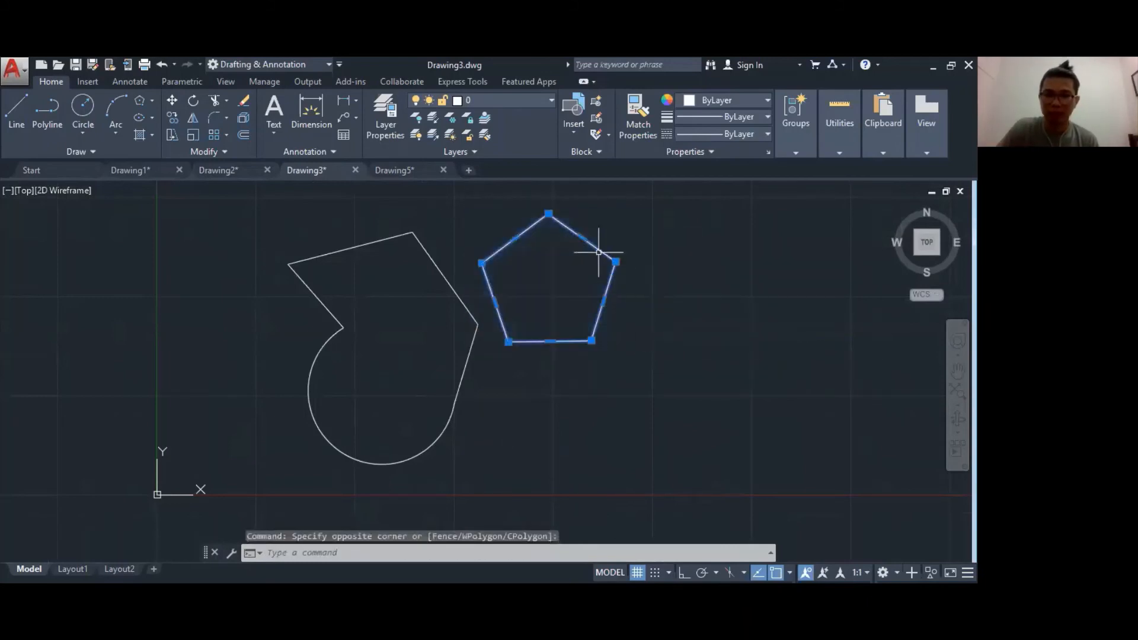
right_click(616, 262)
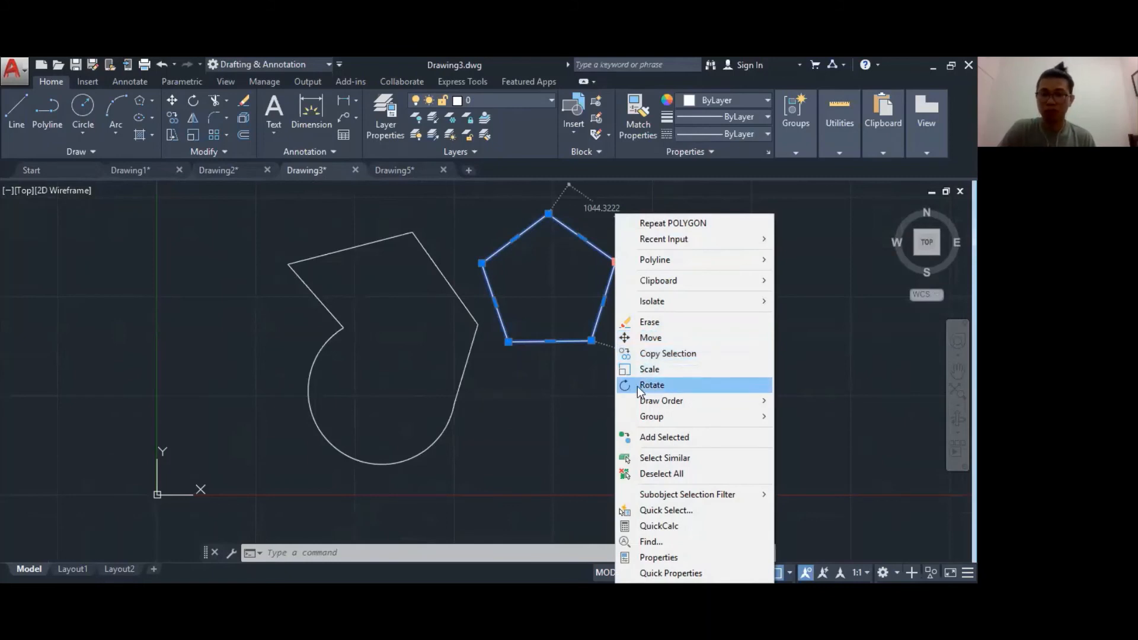
click(583, 392)
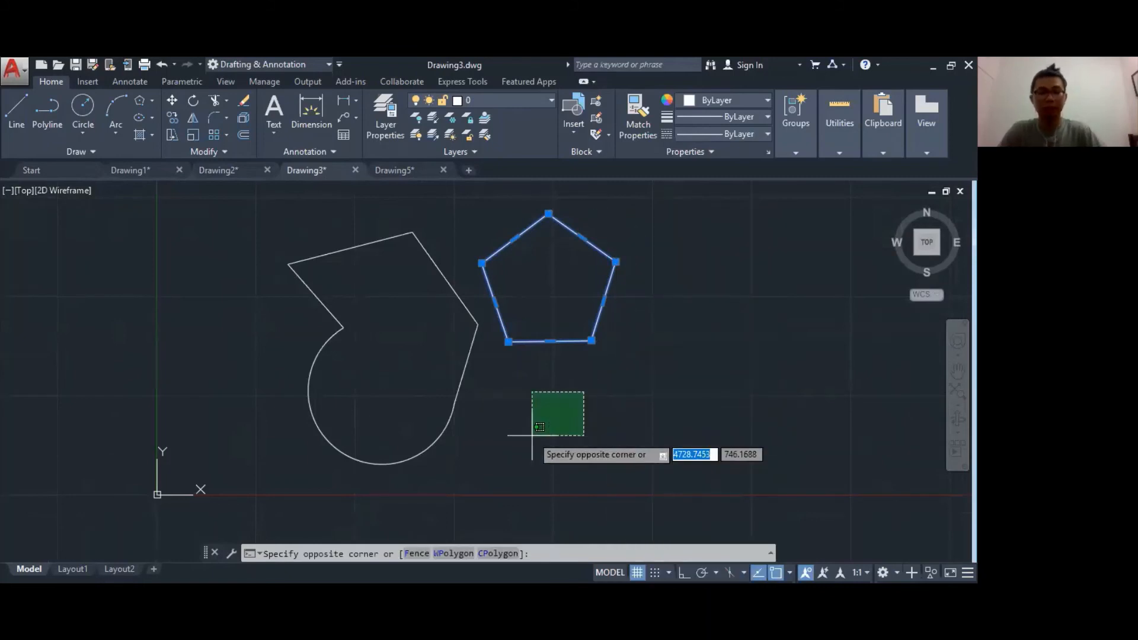
key(Escape)
key(Escape)
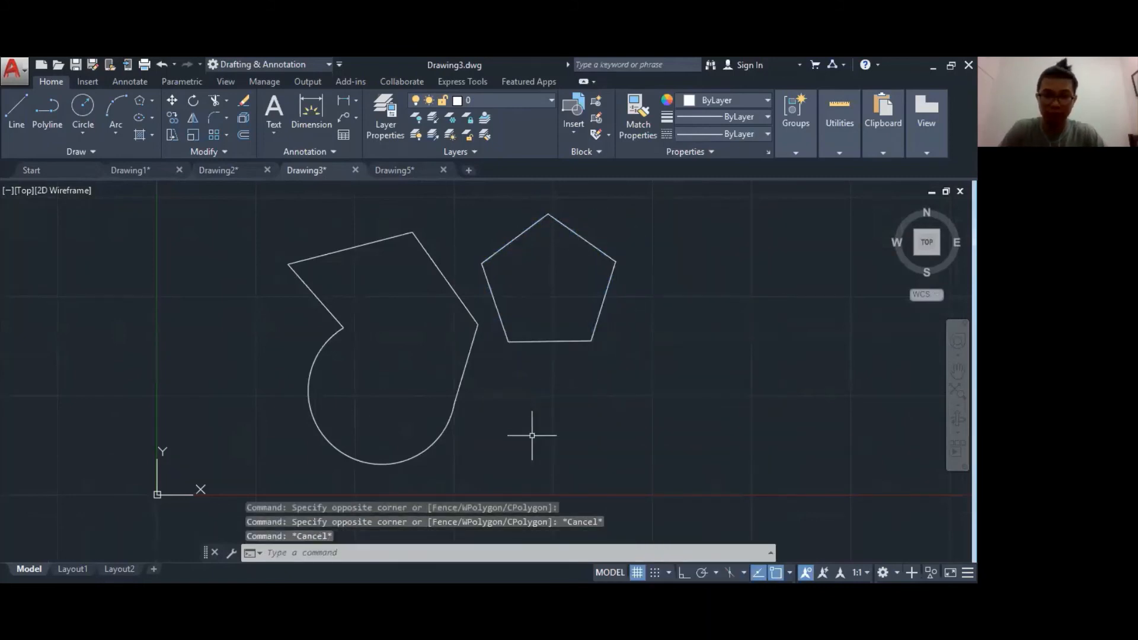
- Cut the right-hand pentagon to the clipboard, window-selecting it once before and once after starting the Cut command
click(464, 198)
click(680, 381)
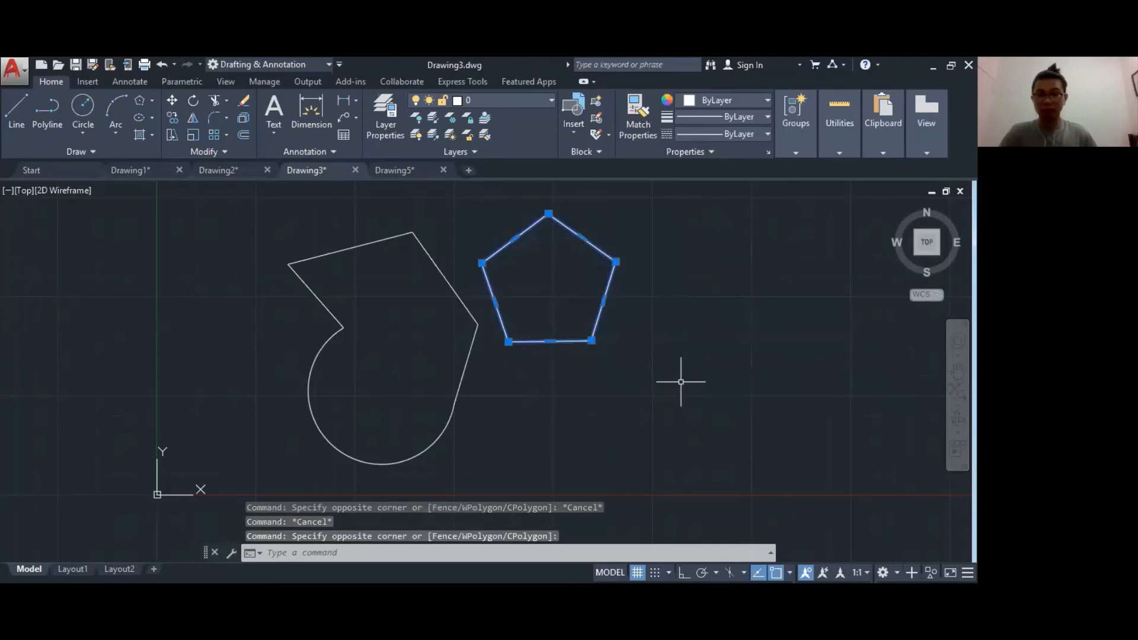
key(ctrl+x)
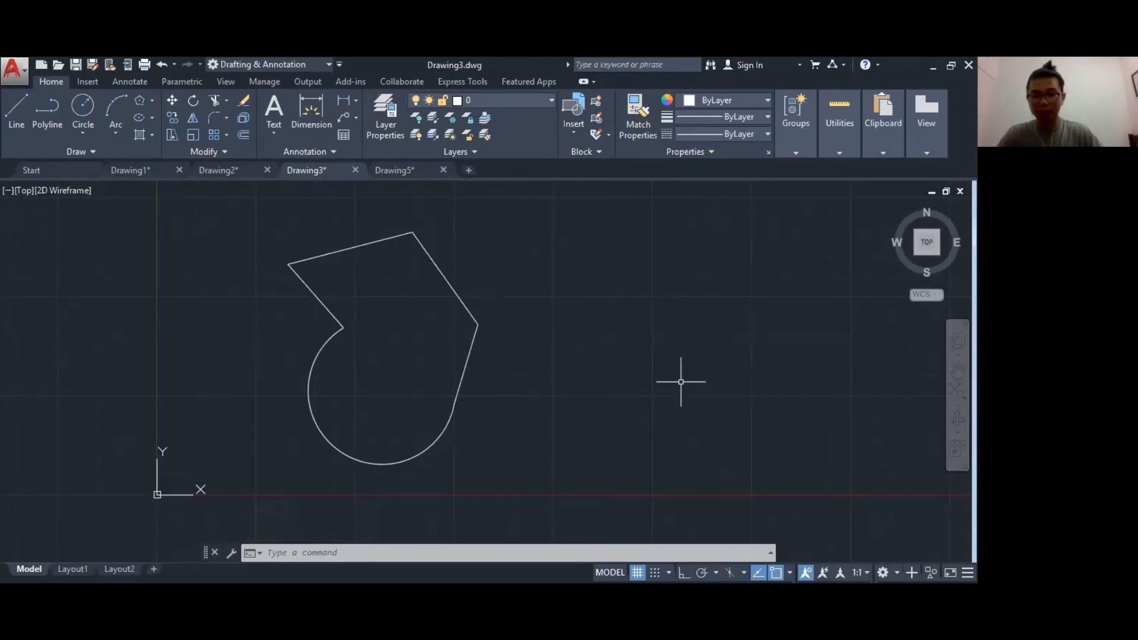
key(ctrl+x)
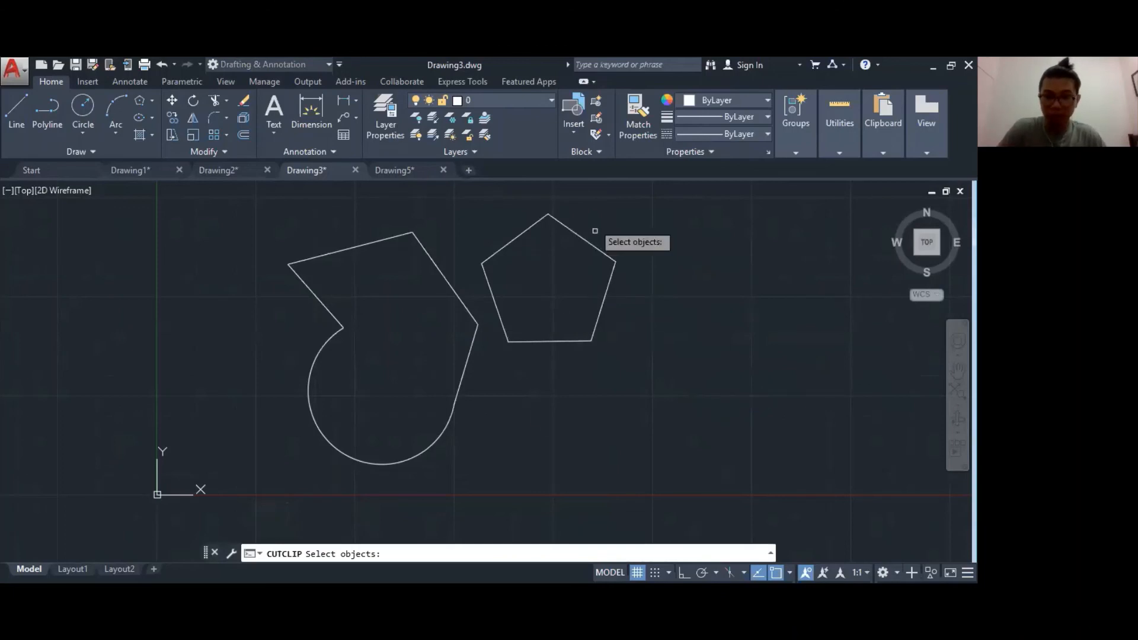
click(469, 211)
click(679, 374)
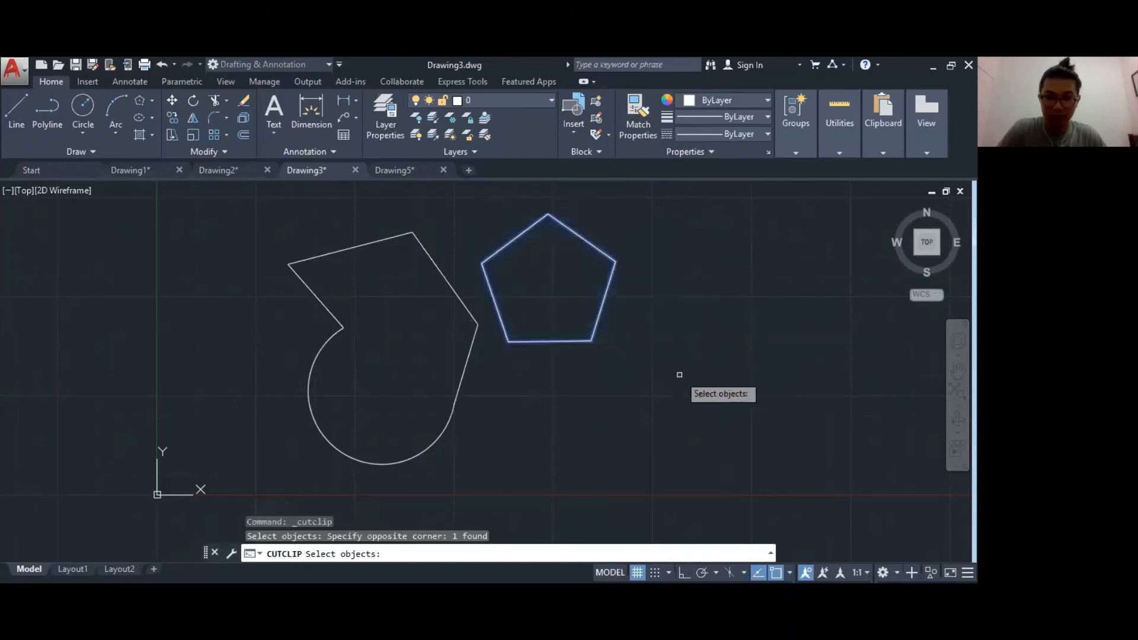
- Copy the right-hand pentagon to the clipboard and paste the copy below and to the right of the original
key(ctrl+c)
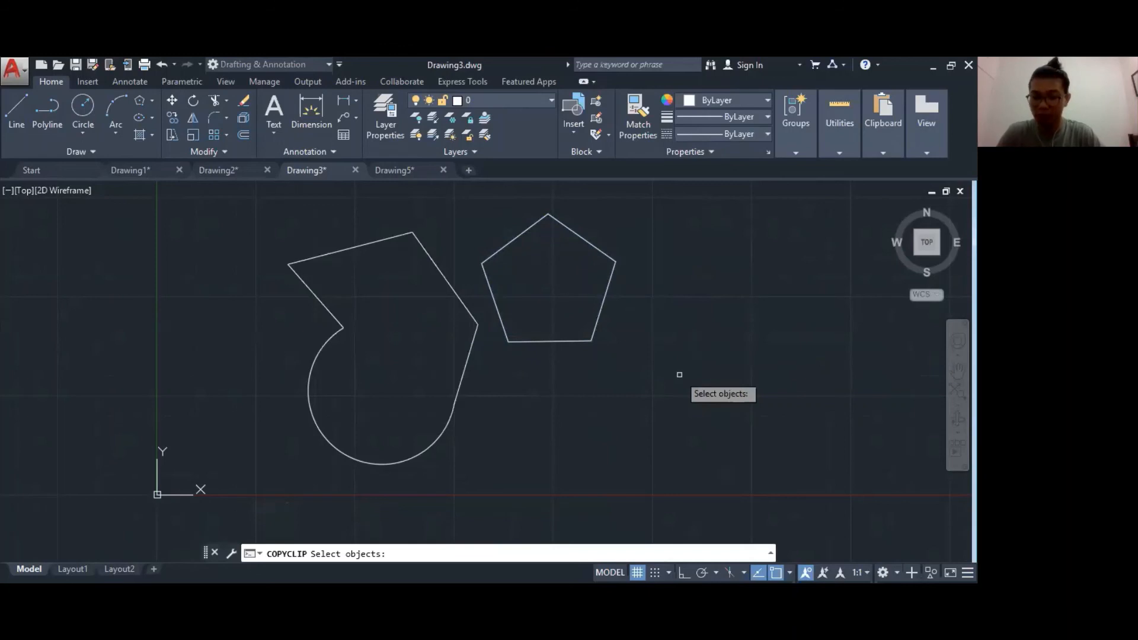
click(702, 372)
key(ctrl+v)
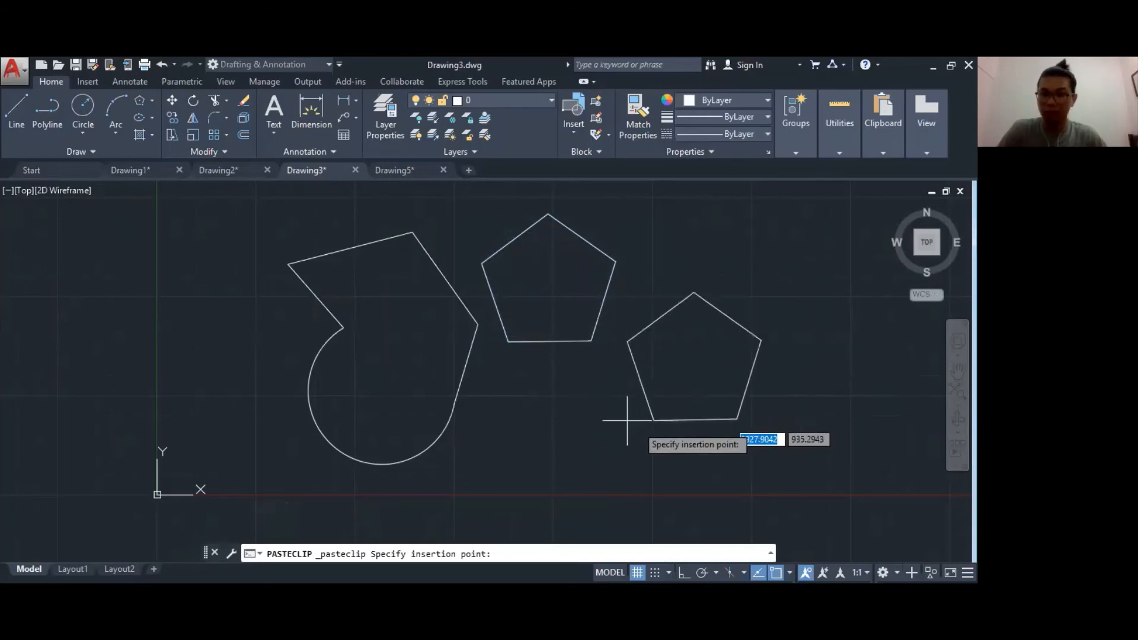
click(681, 437)
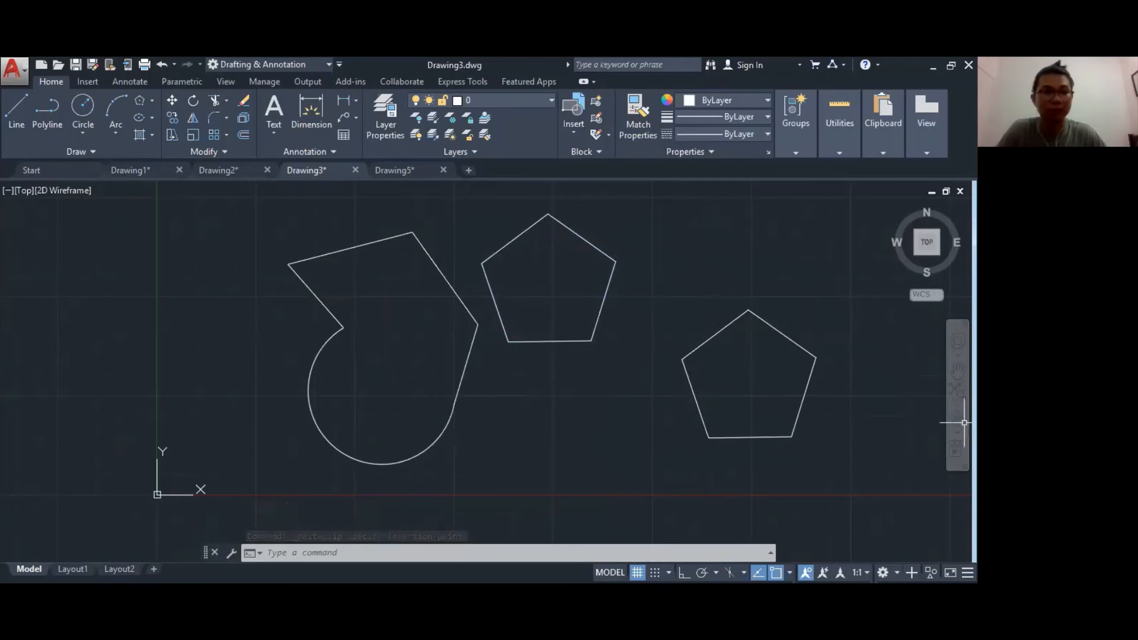
- Undo the pentagon paste and the earlier grip edit that turned the left polygon's lower edge into an arc
click(160, 64)
click(160, 64)
click(160, 64)
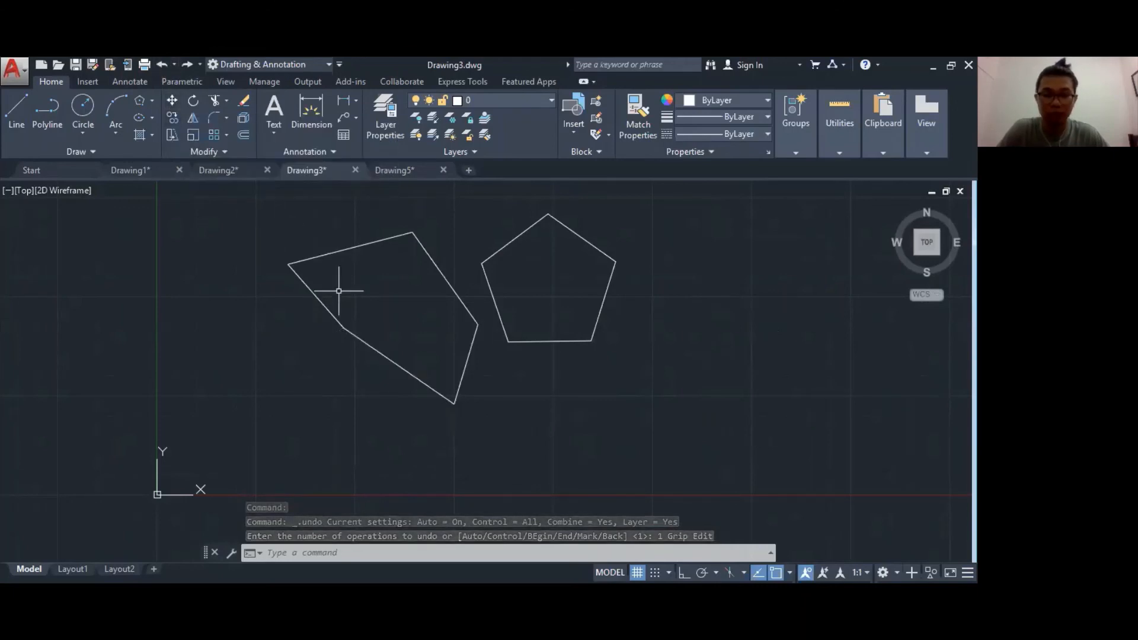
- Copy the left polygon from its lower-left vertex, placing one copy below and to the left of the original
click(229, 219)
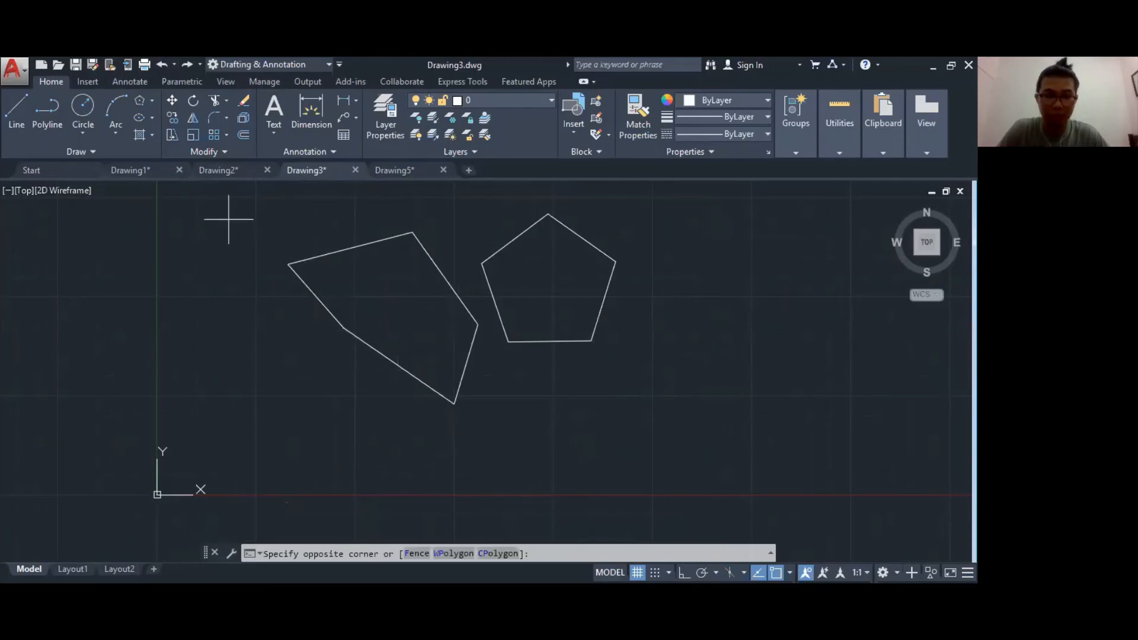
click(537, 453)
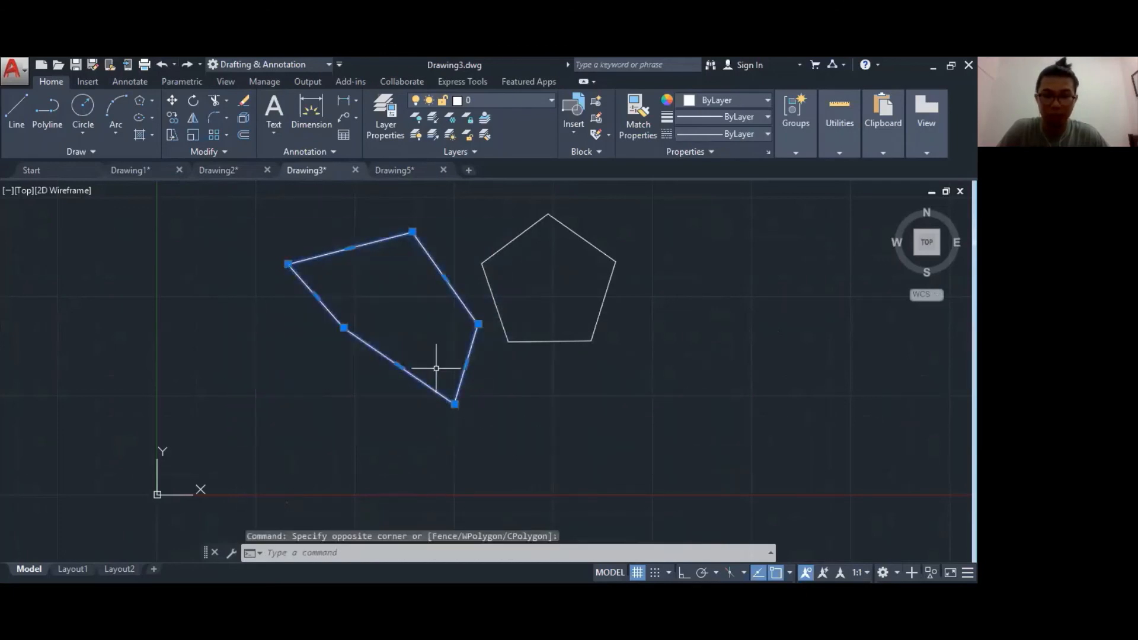
right_click(476, 328)
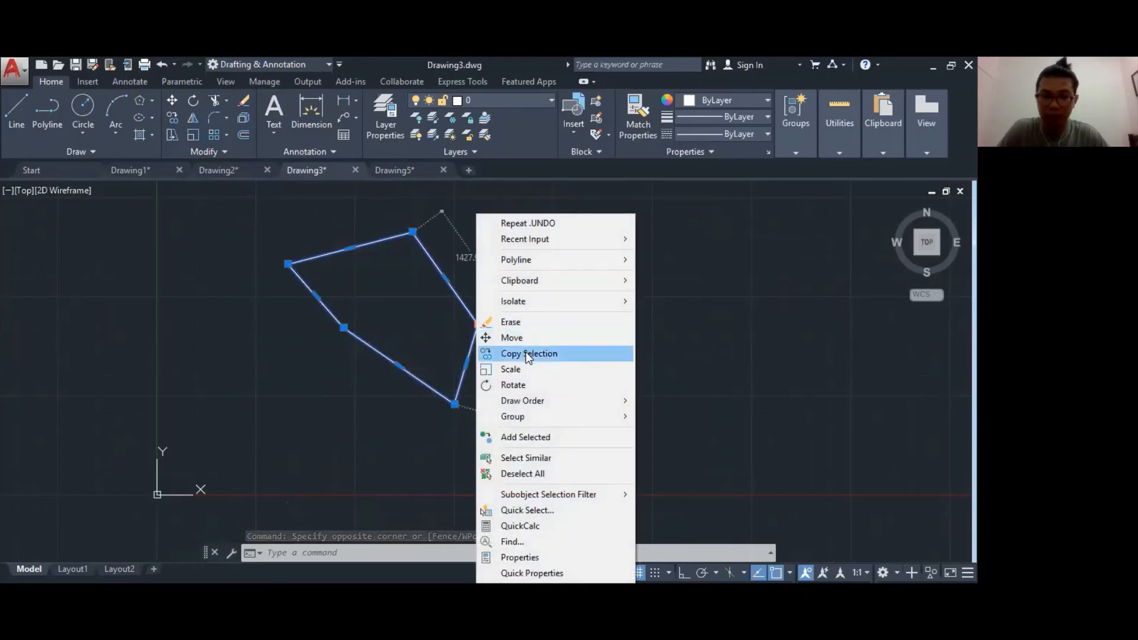
click(528, 353)
click(344, 326)
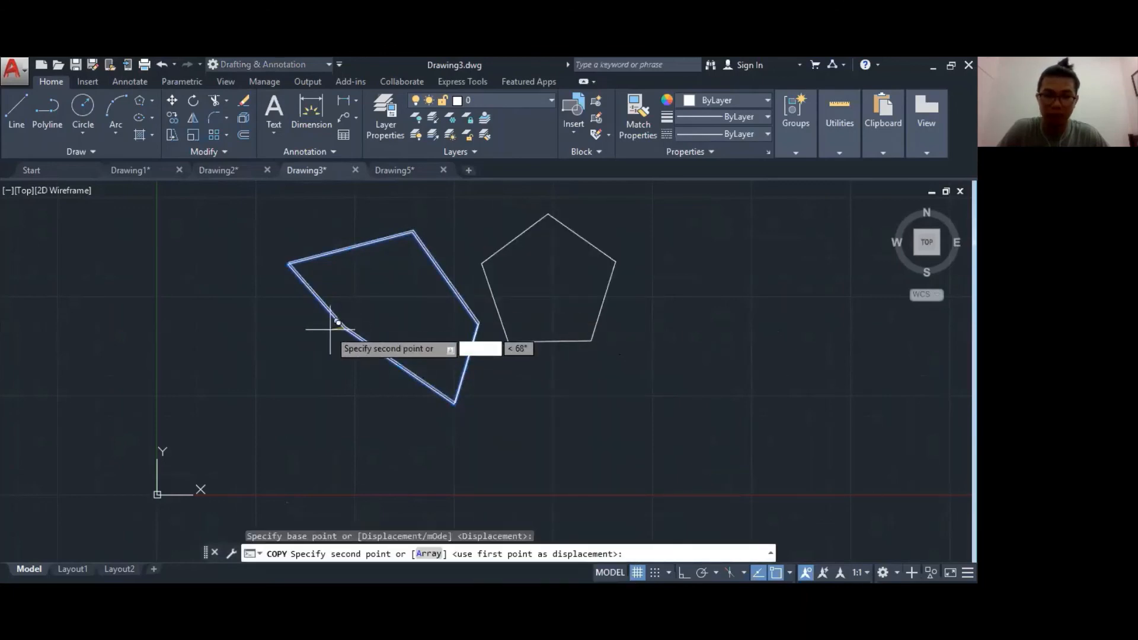
key(Escape)
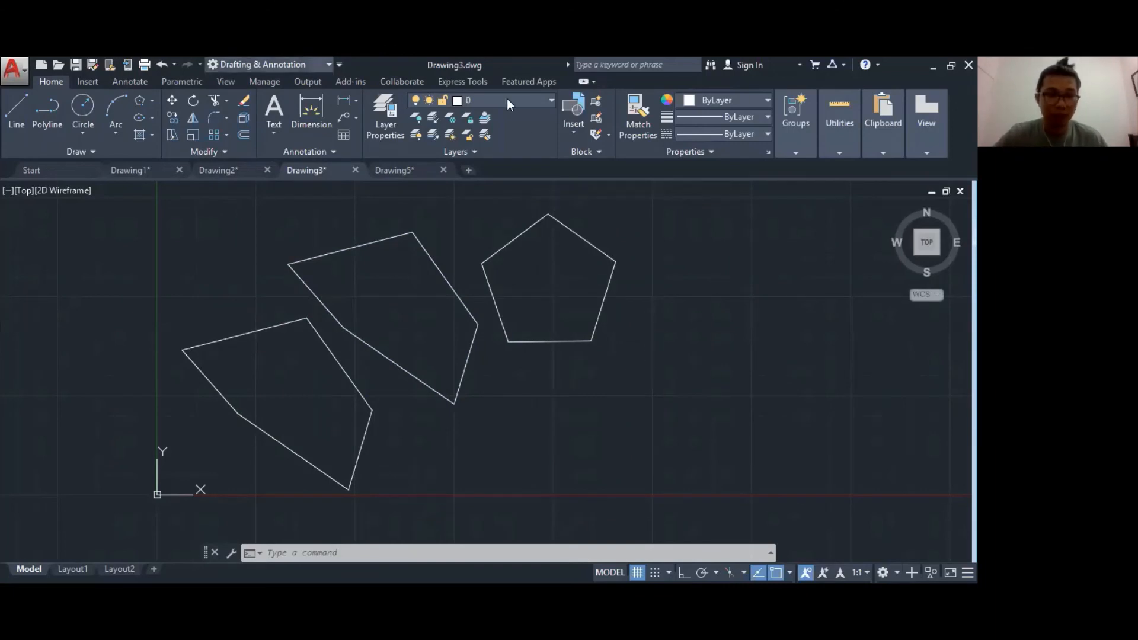
- Switch the workspace to 3D Modeling and back to Drafting & Annotation
click(270, 63)
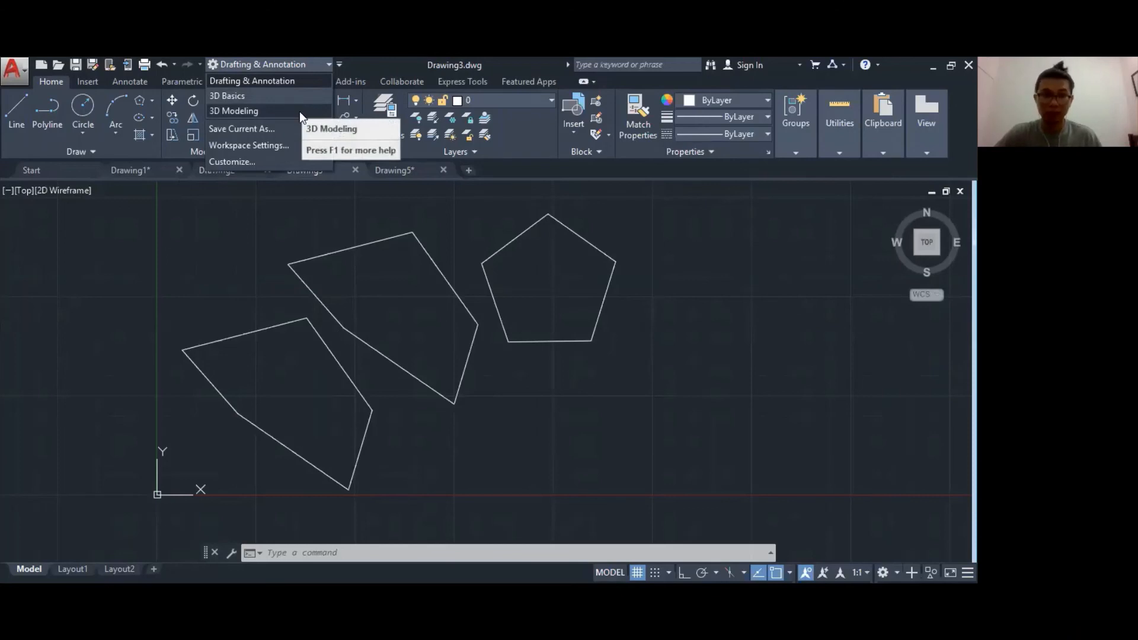
click(232, 109)
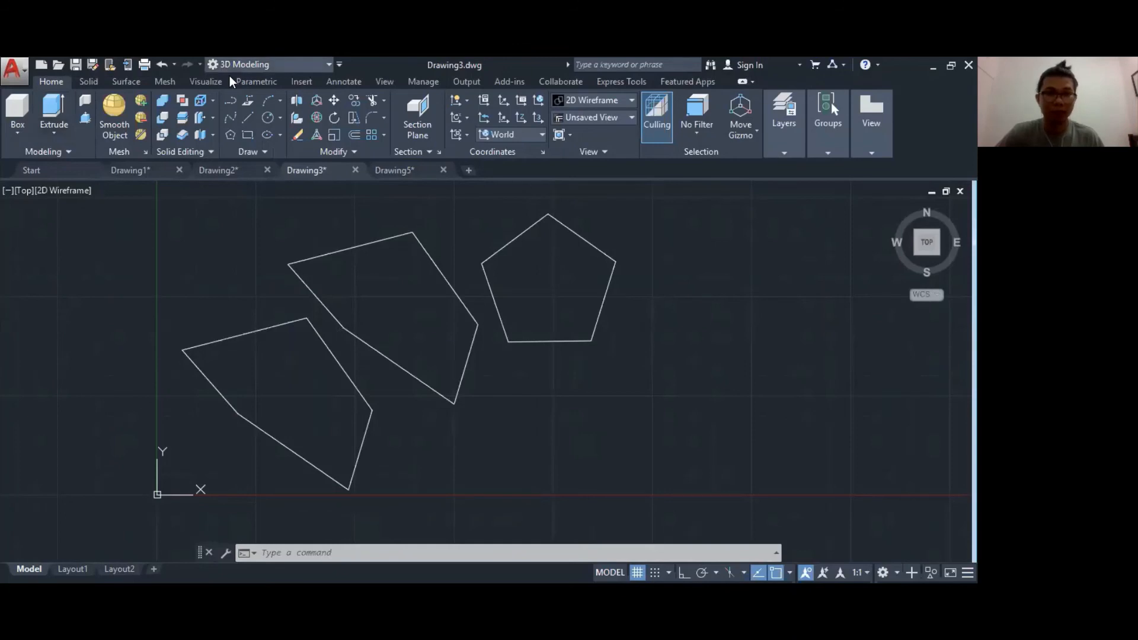
click(270, 64)
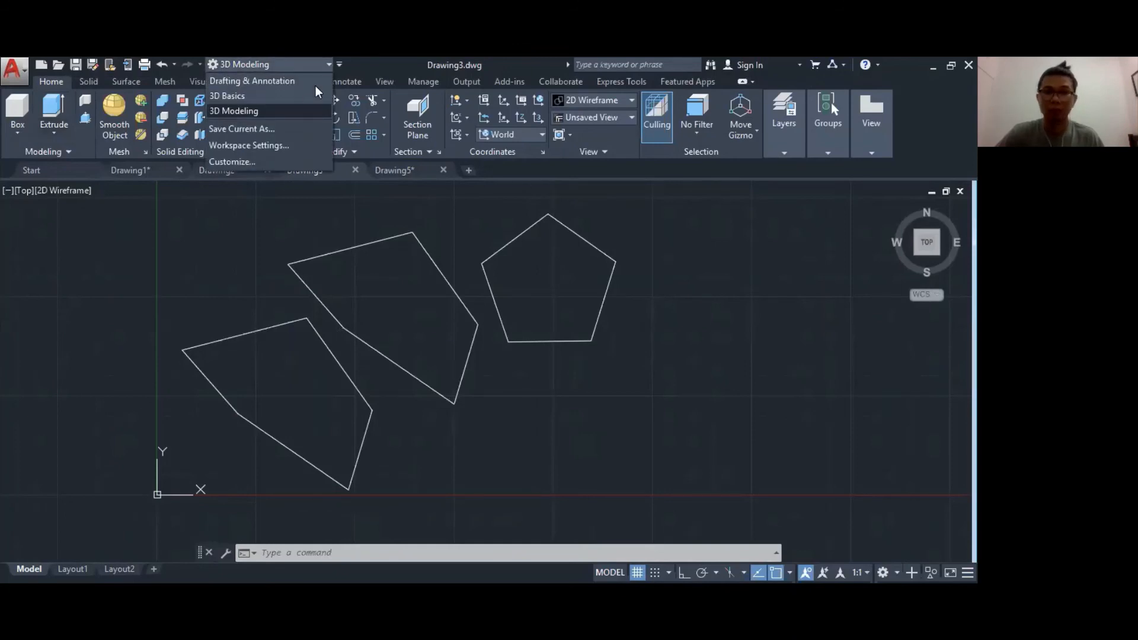
click(286, 84)
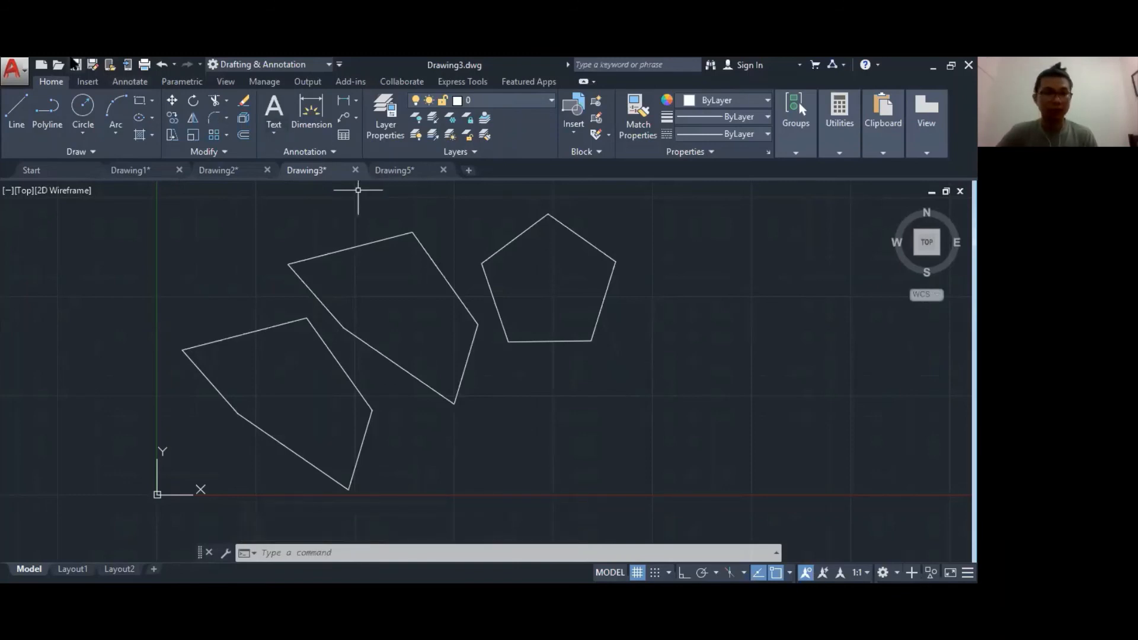
- Examine the settings for saving a copy of the drawing in DWG format, and close the dialog without saving
click(11, 73)
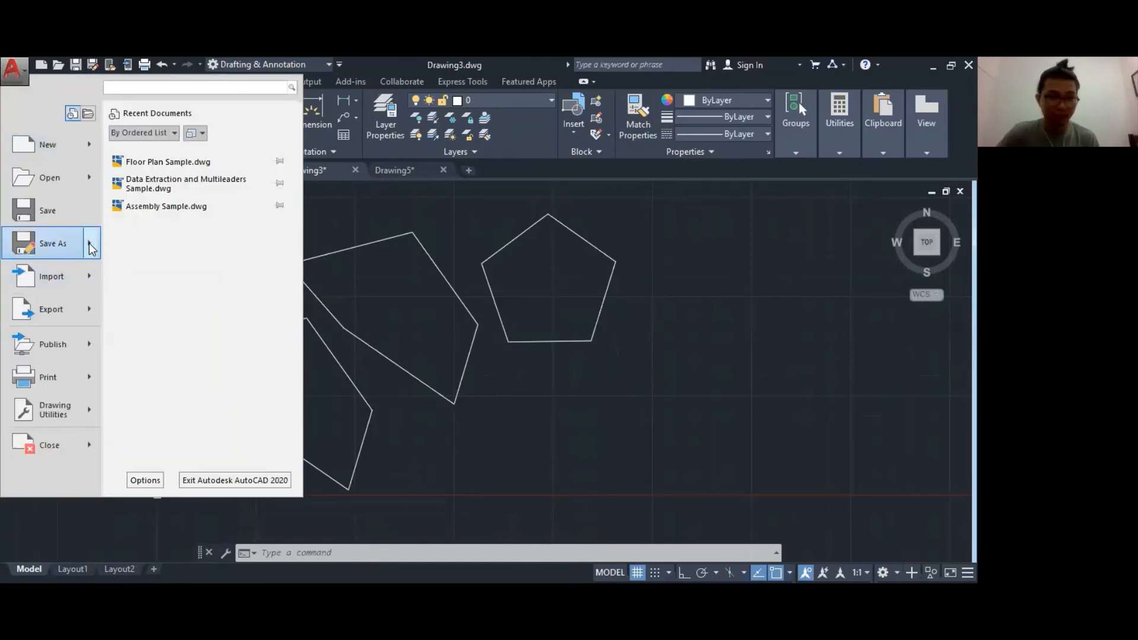
mouse_move(92, 240)
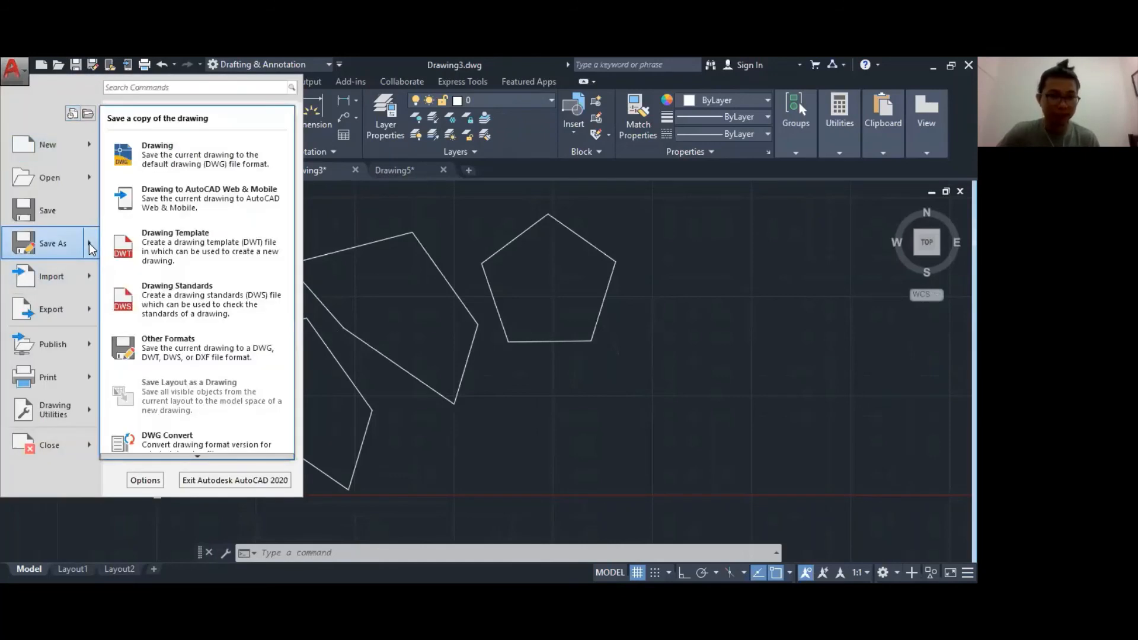
click(127, 158)
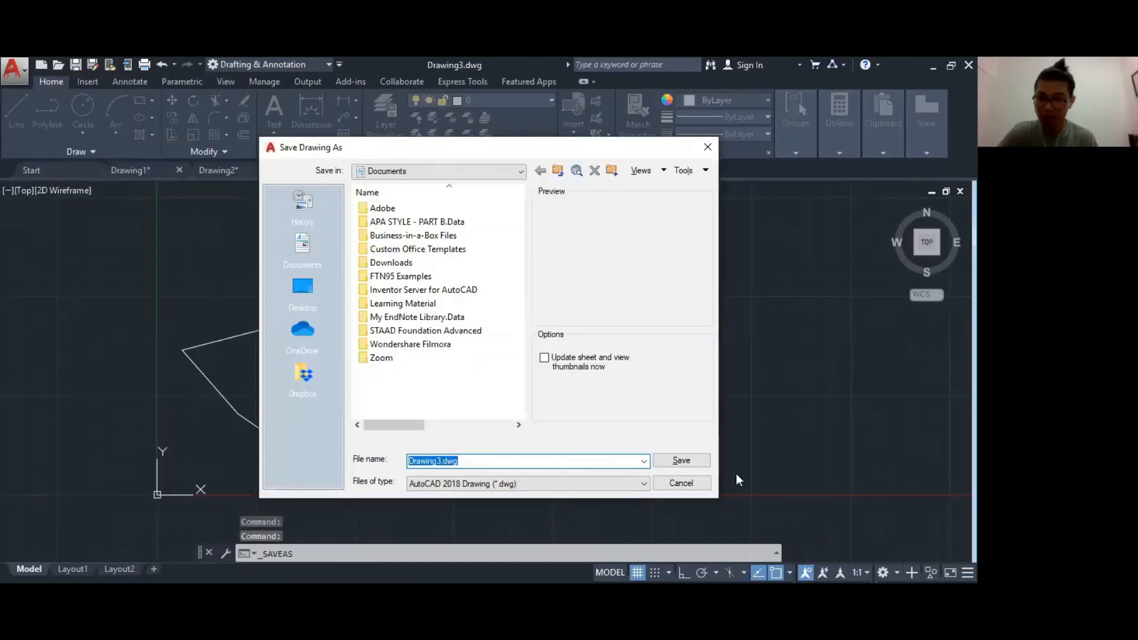
click(711, 151)
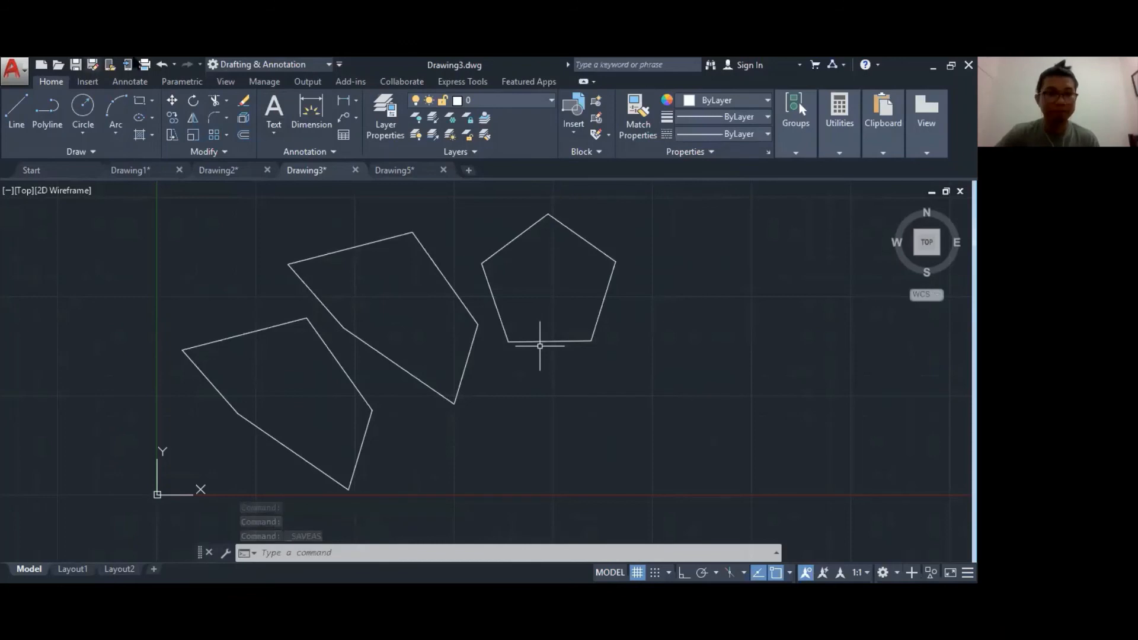
- Look through the viewing and management commands, and examine the plot settings for the model without plotting
click(230, 82)
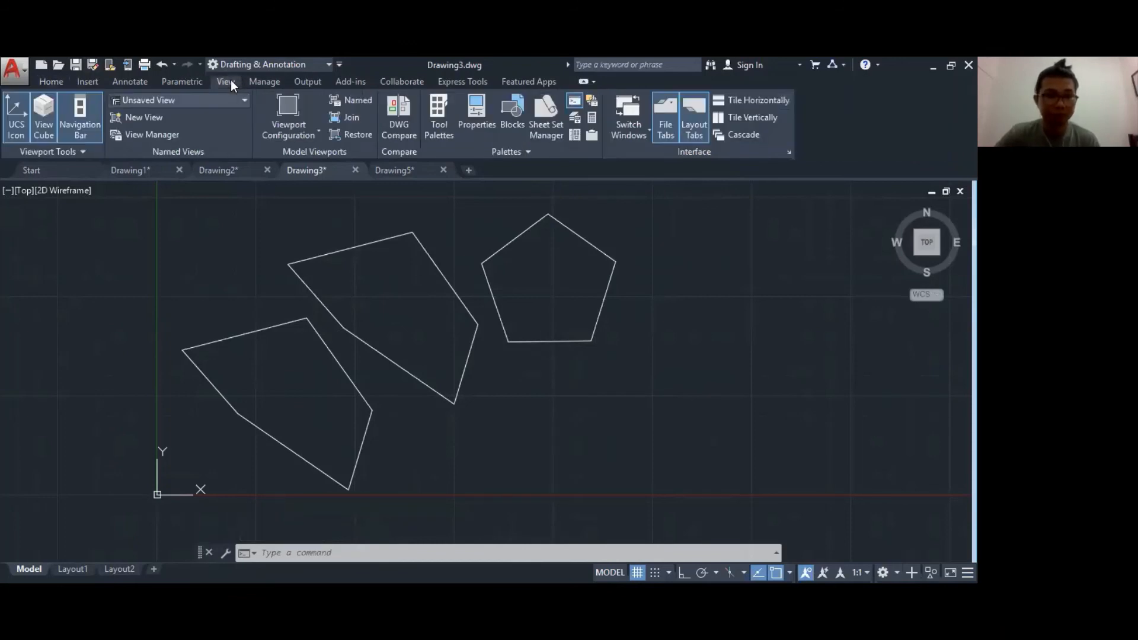
click(265, 82)
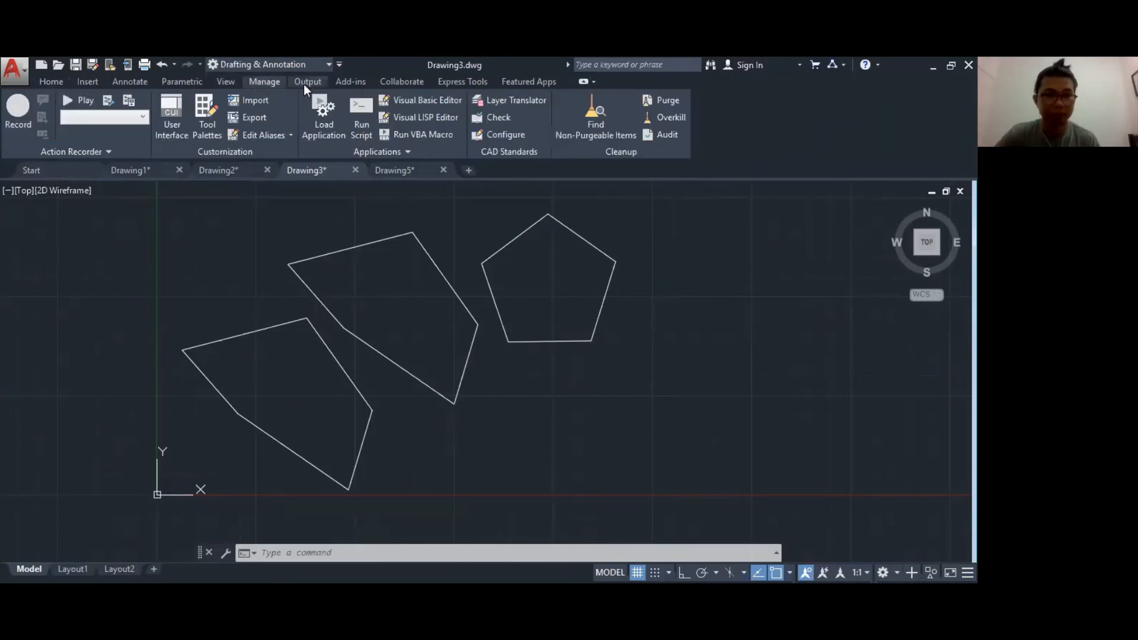
click(304, 81)
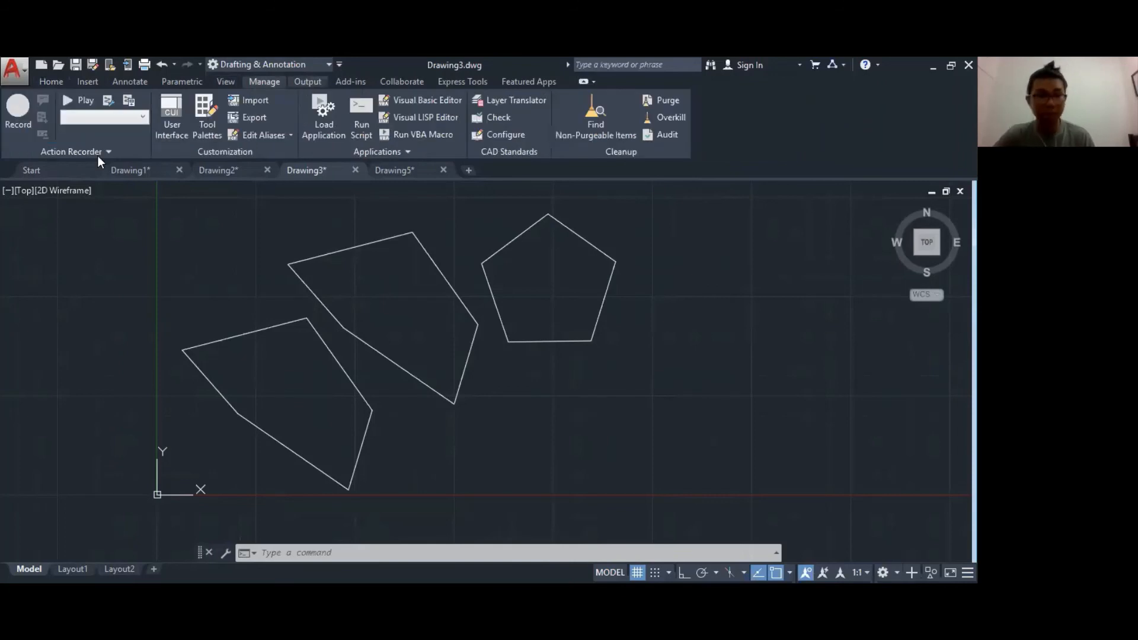
click(15, 116)
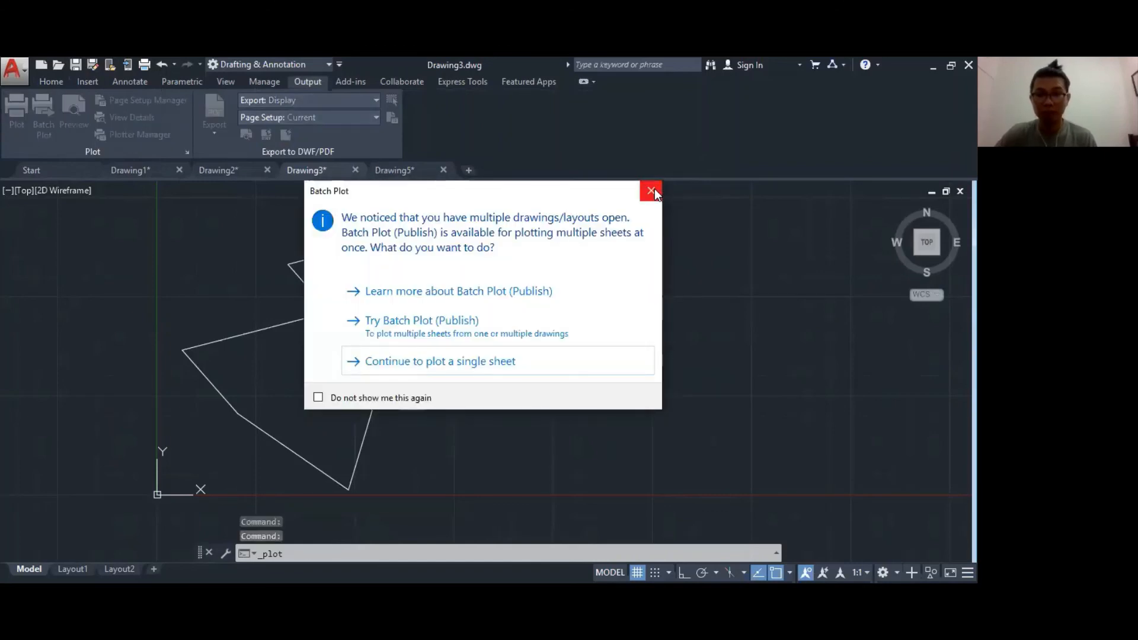
click(654, 190)
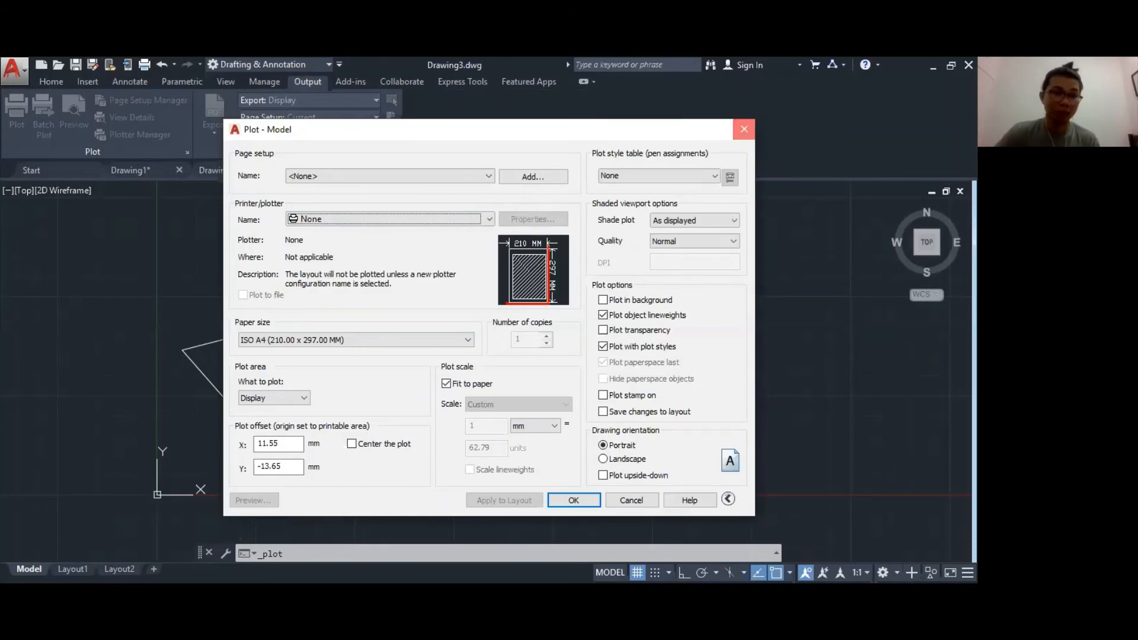
click(744, 129)
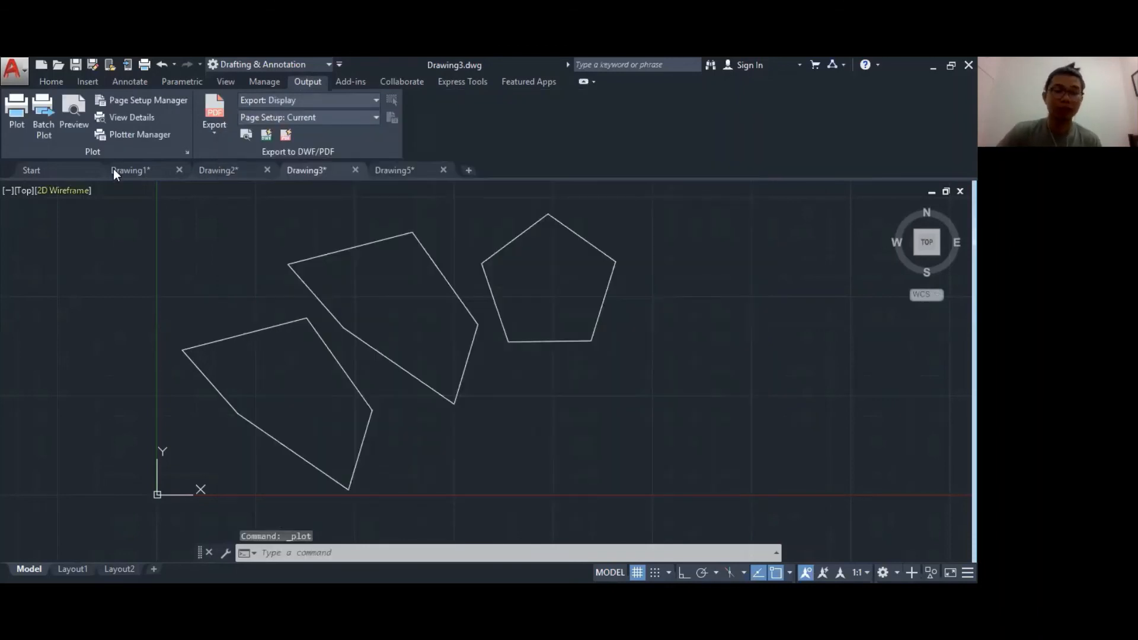
- Examine the export formats and the PDF export settings for the drawing, and close the dialog without saving
click(212, 133)
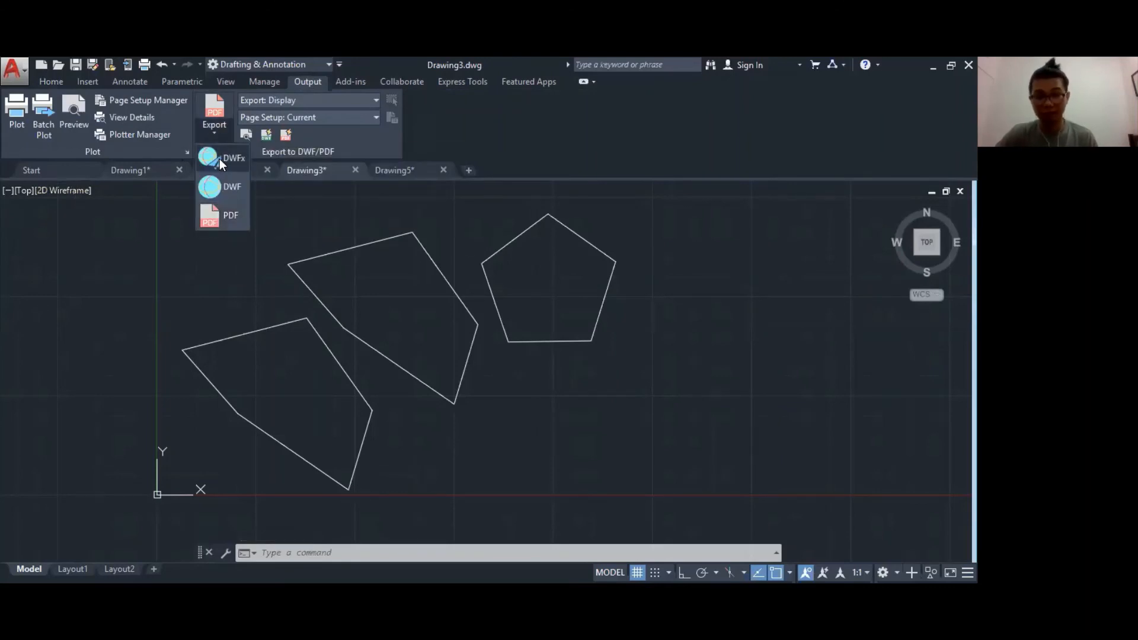
click(226, 213)
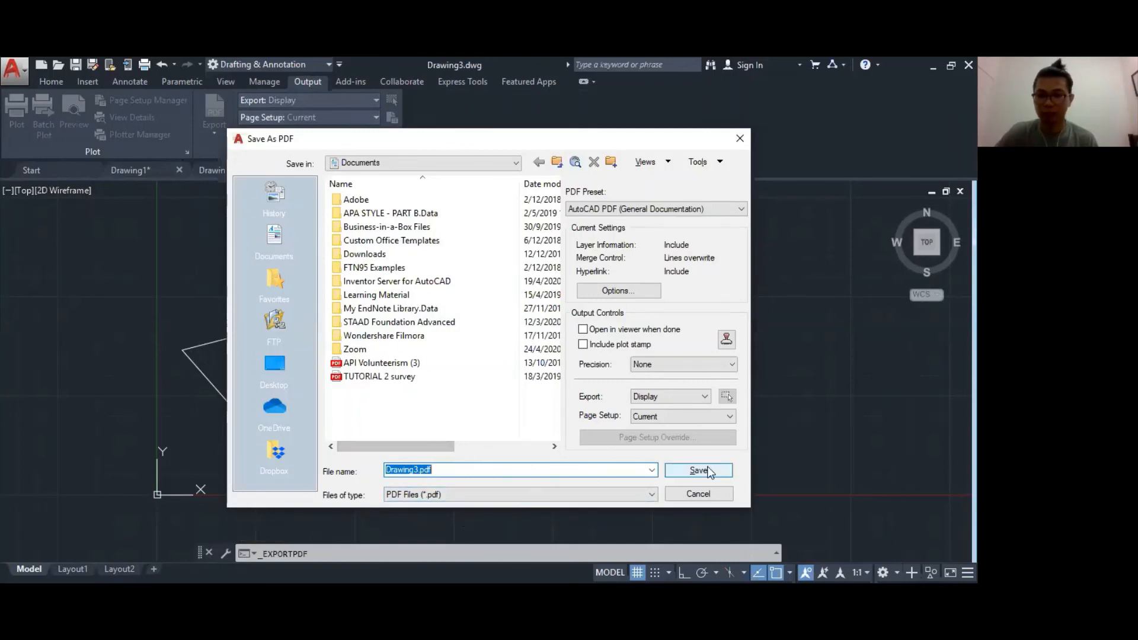
click(747, 133)
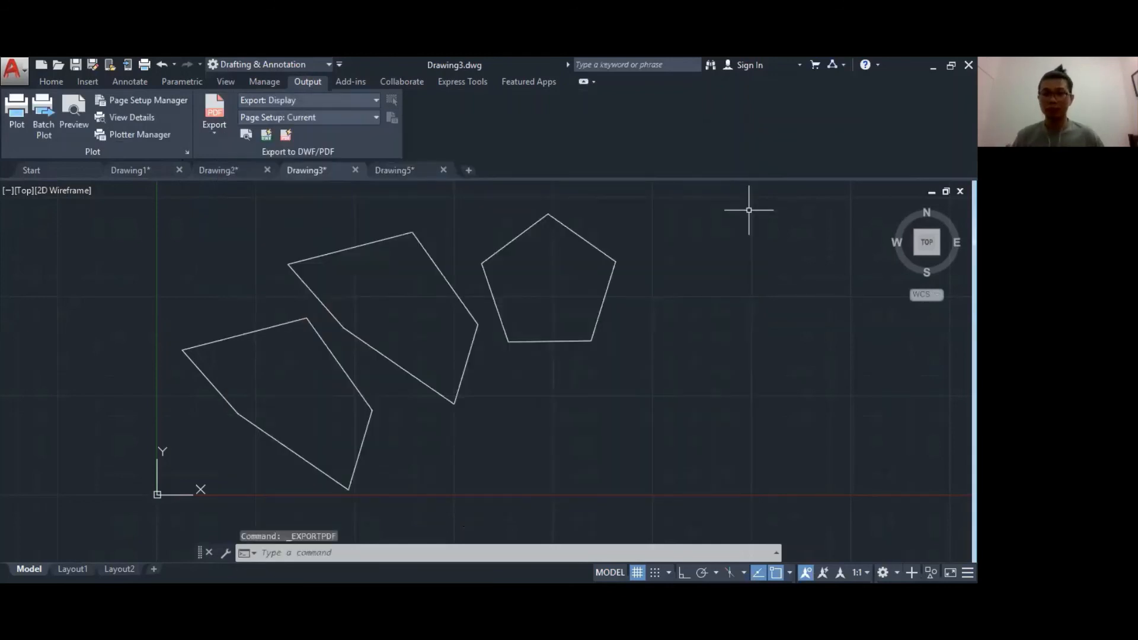